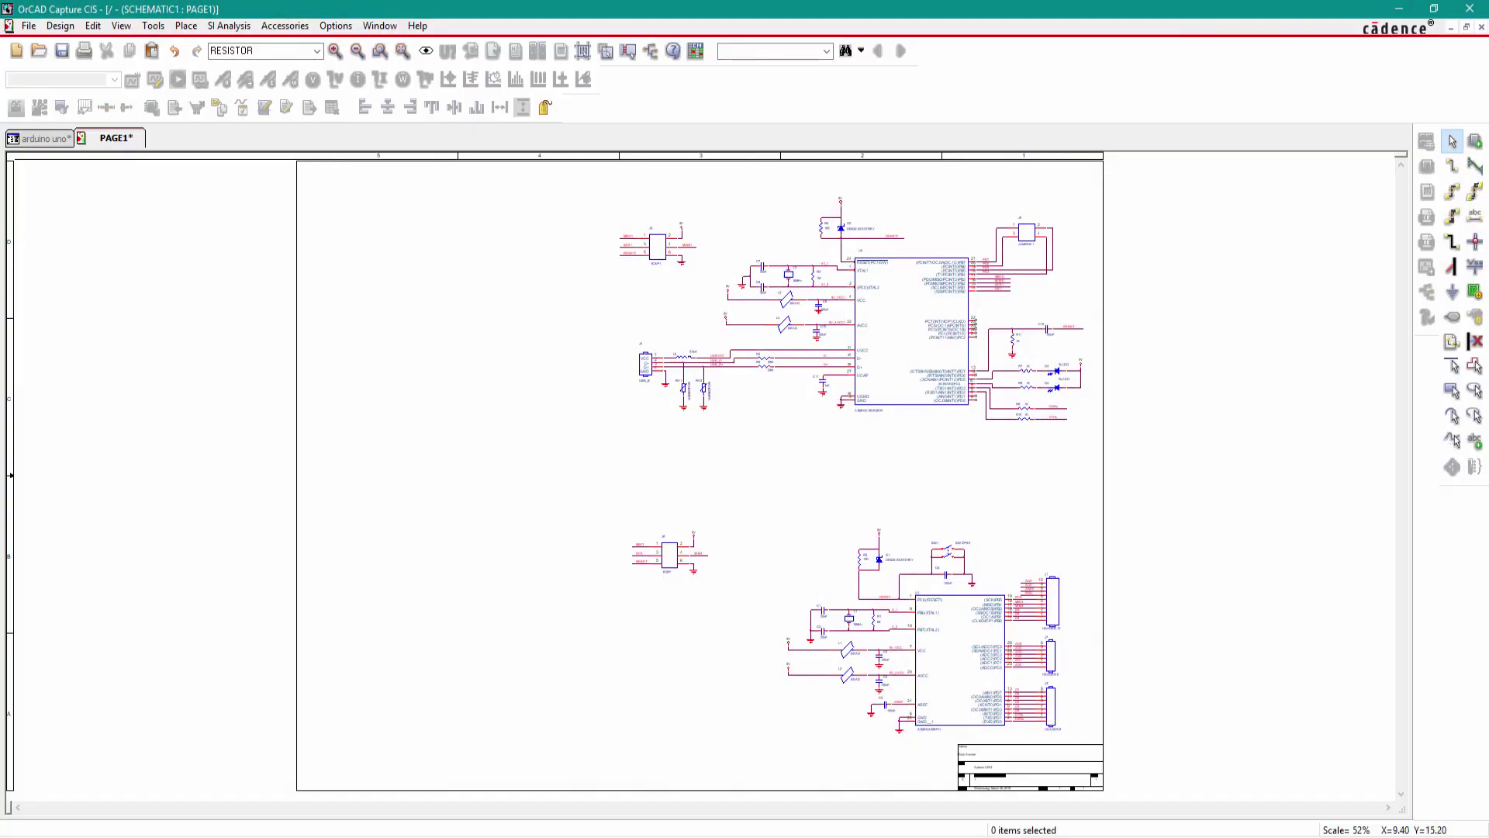
Consult the POWER header in the Arduino Uno reference PDF and place a HEADER 8 connector in the schematic page's empty upper-left area
{"action": "key", "text": "alt+Tab"}
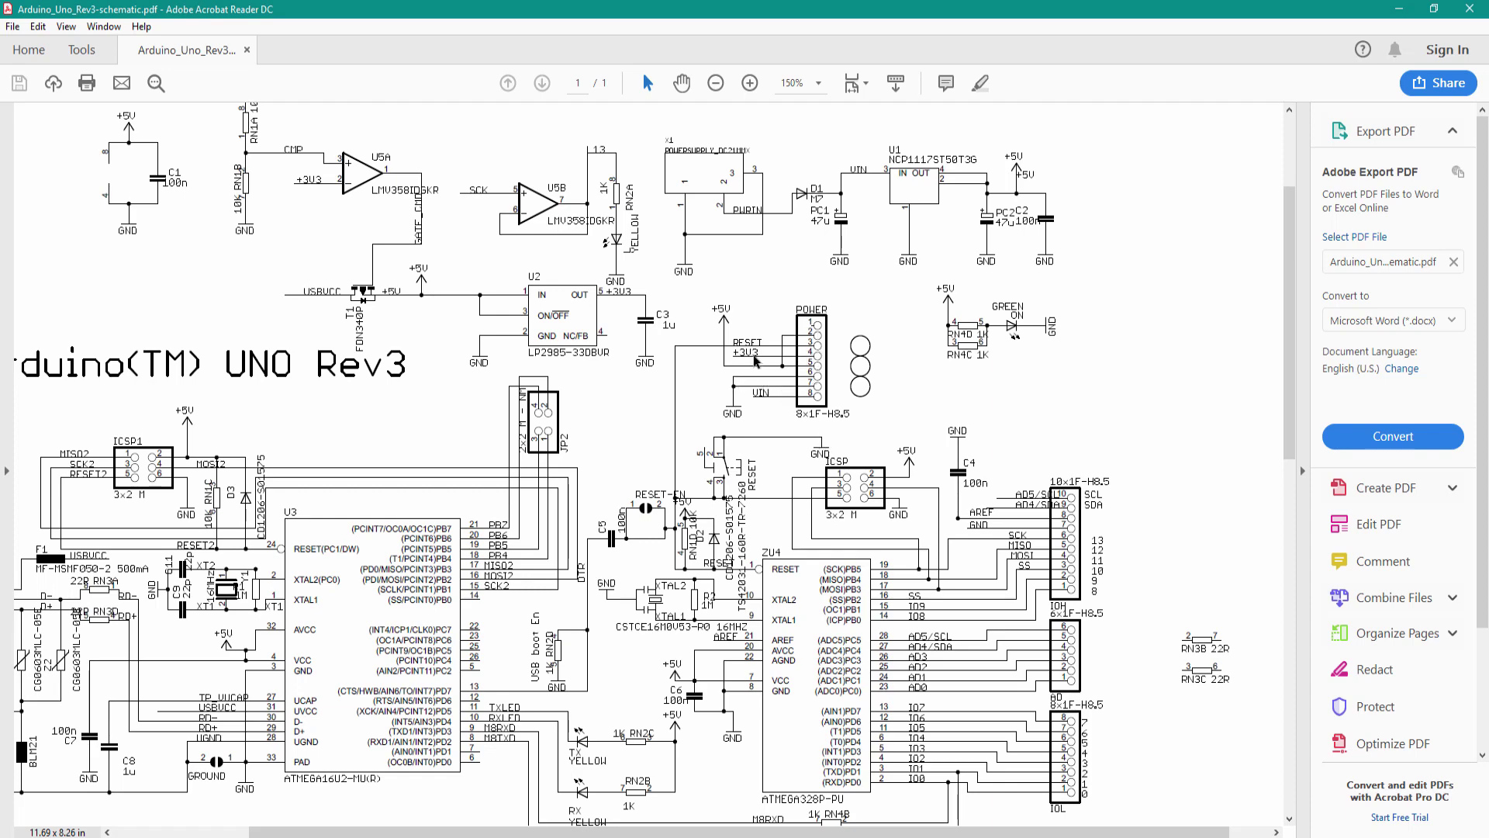
{"action": "key", "text": "alt+Tab"}
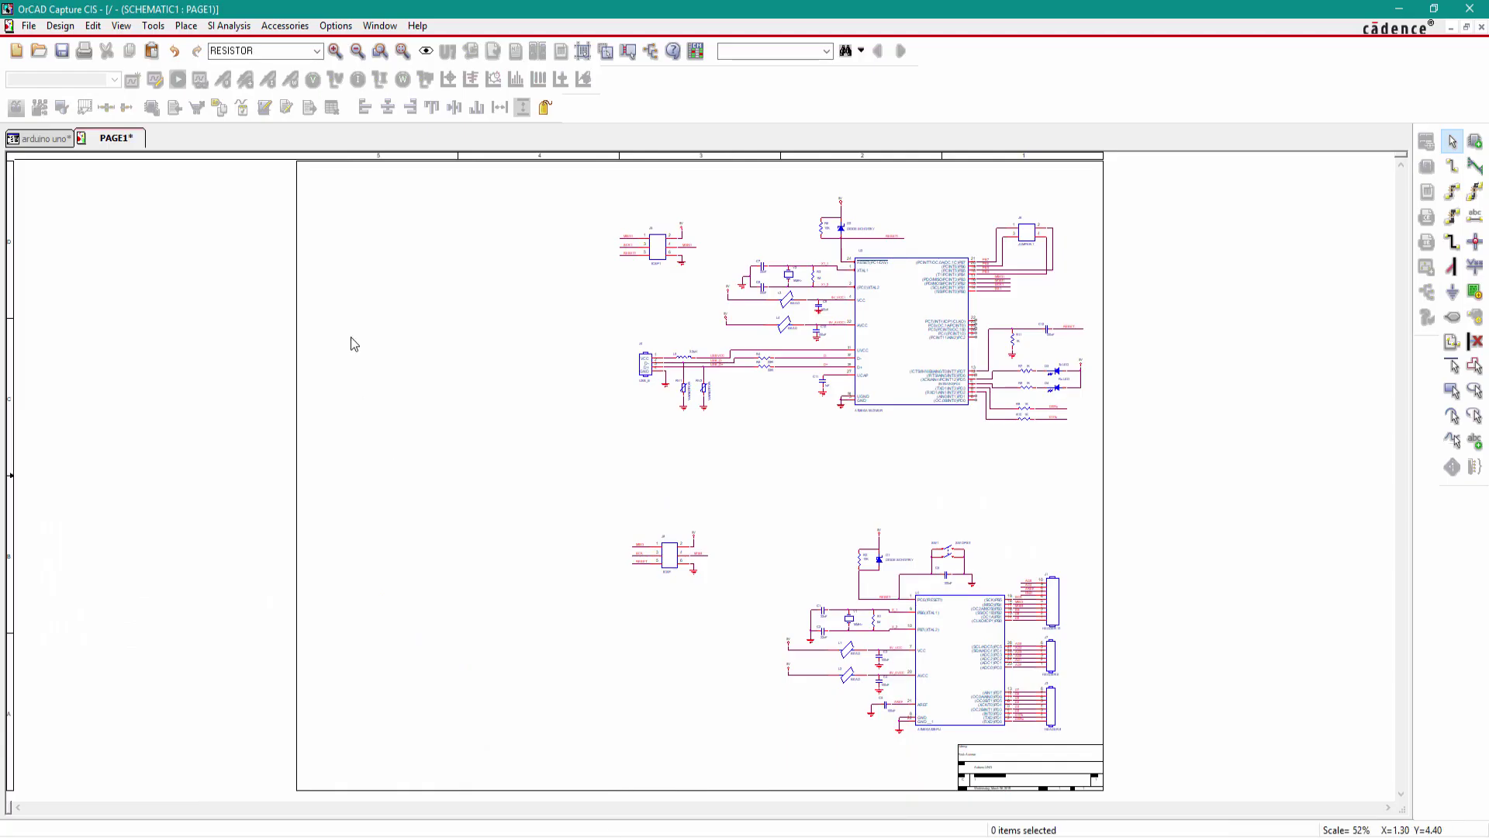
{"action": "left_click", "coordinate": [1475, 141]}
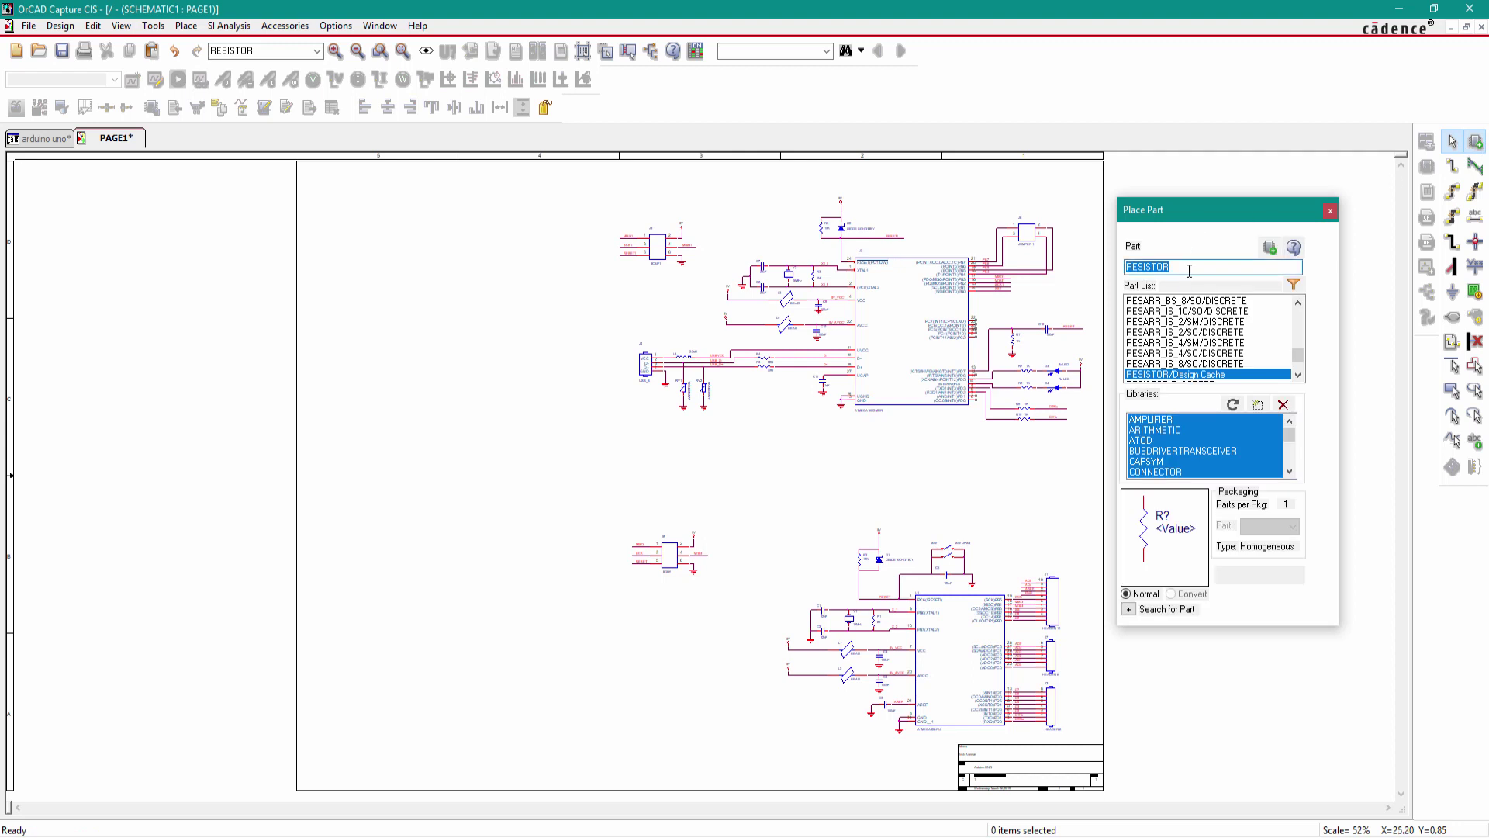
{"action": "type", "text": "hear"}
{"action": "type", "text": "header 8"}
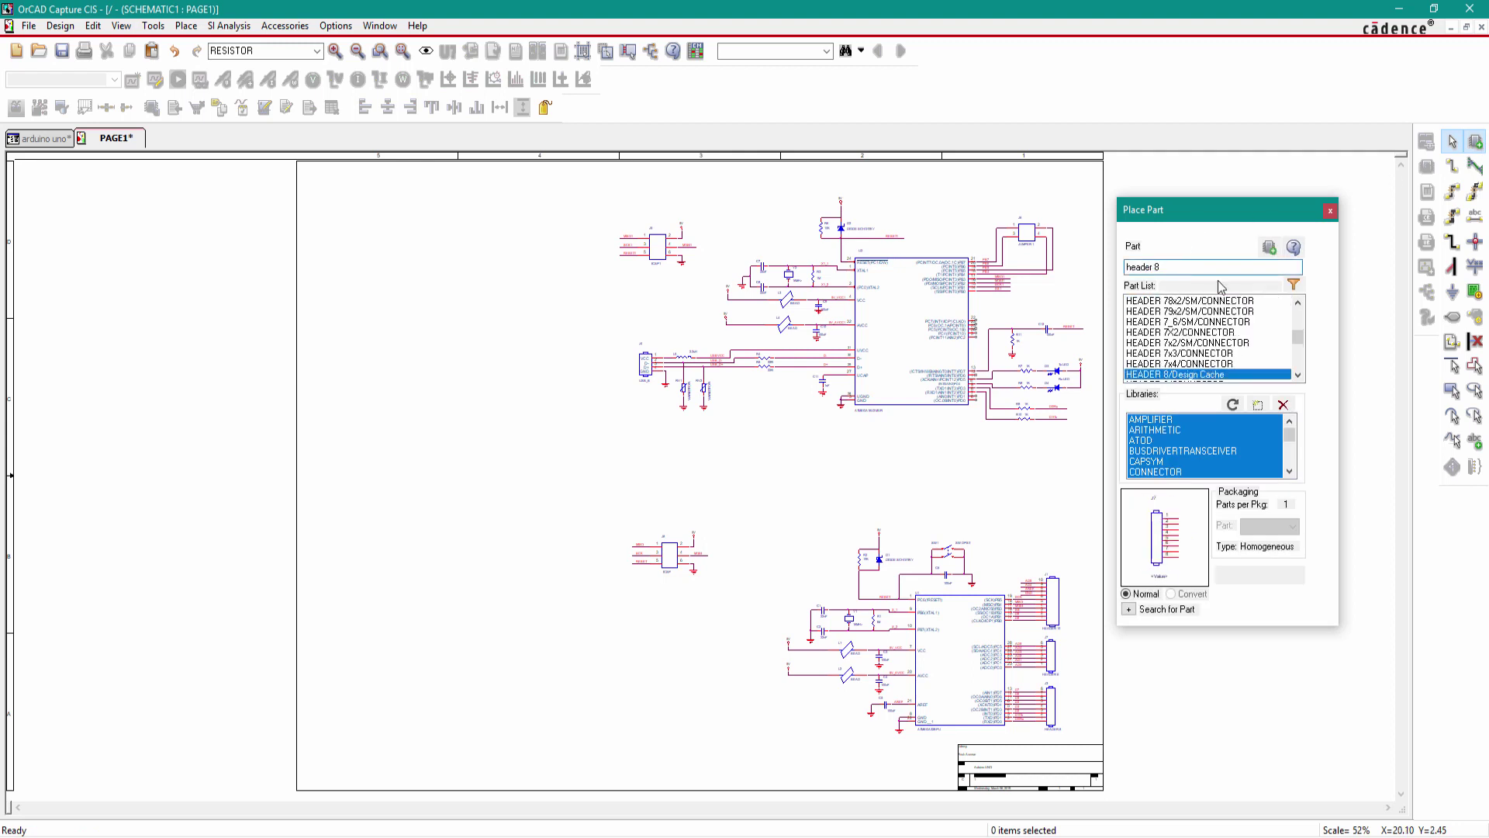
{"action": "key", "text": "Return"}
{"action": "left_click", "coordinate": [359, 251]}
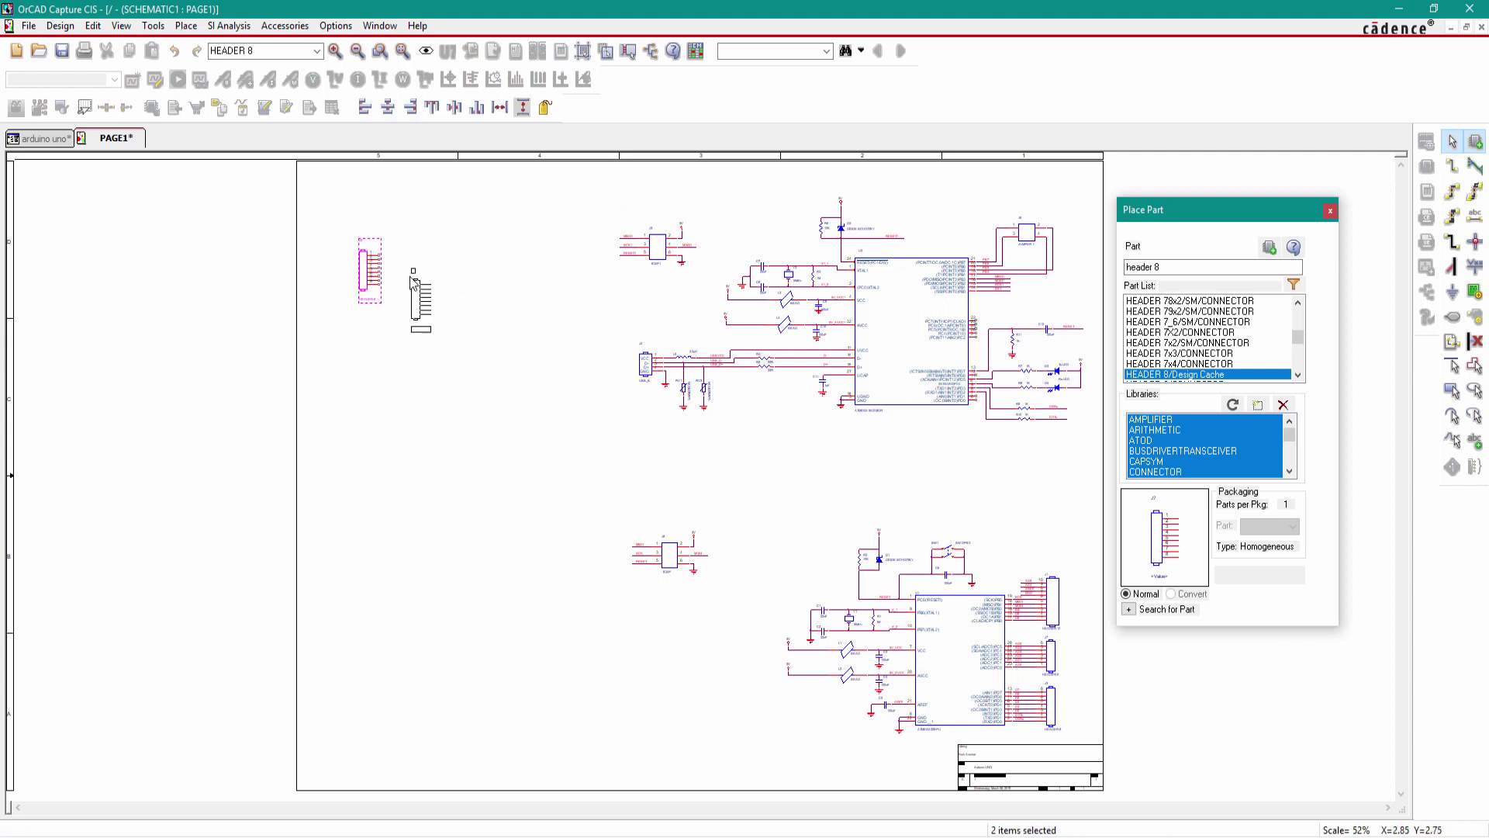
{"action": "key", "text": "Escape"}
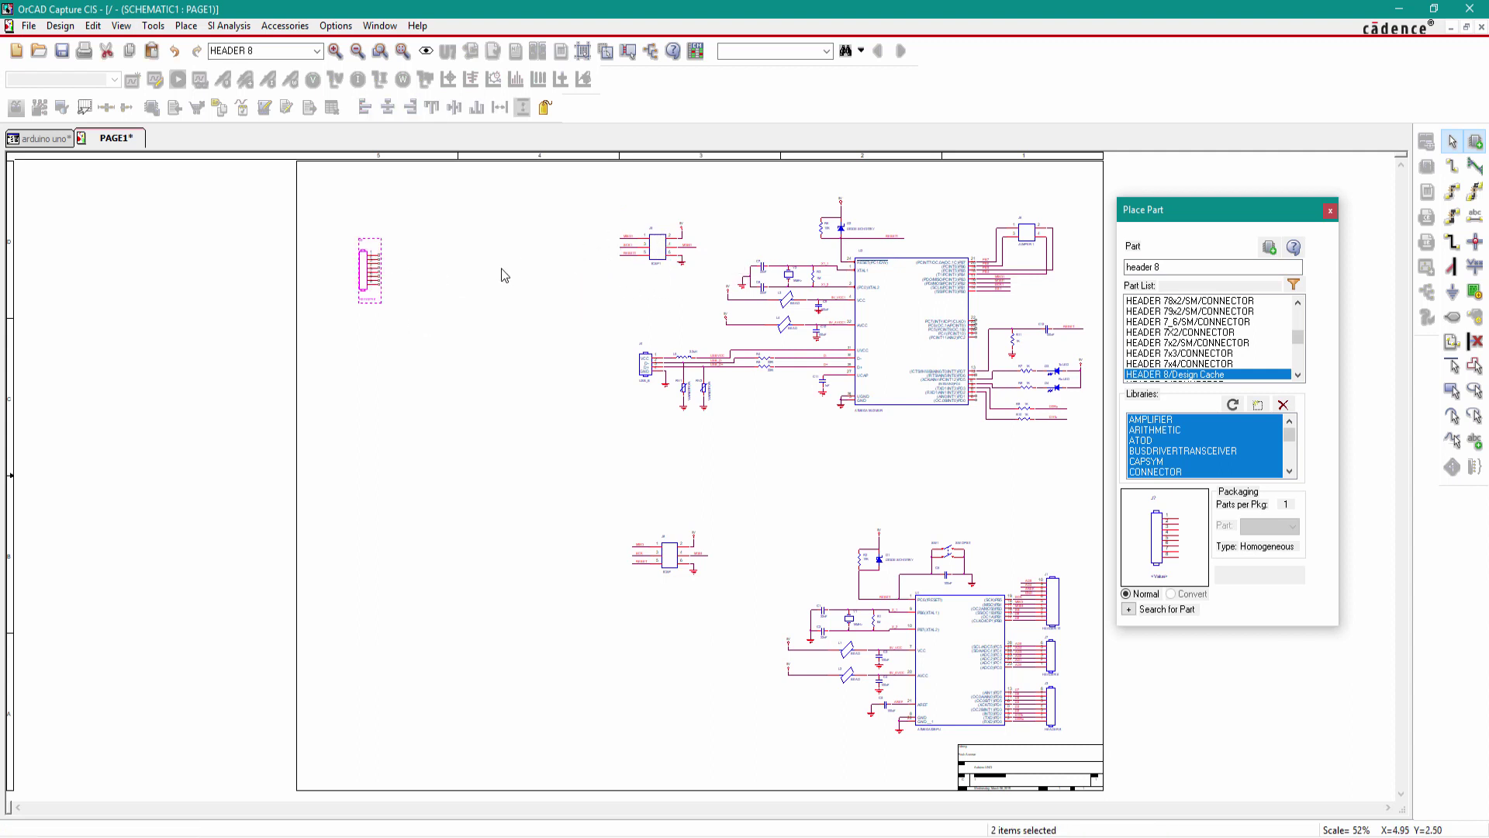
{"action": "left_click", "coordinate": [1328, 212]}
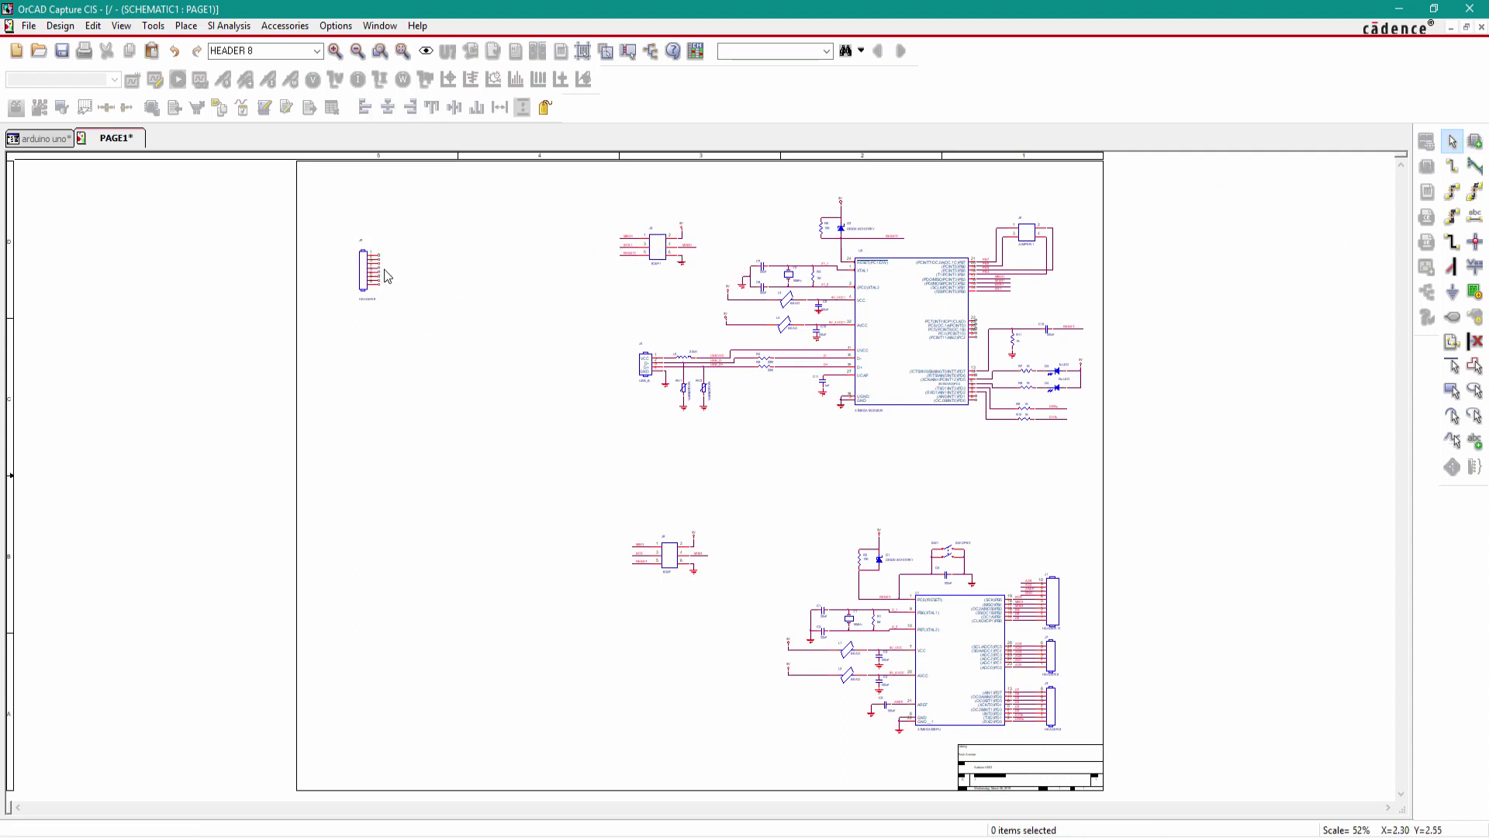
Check the POWER header's wiring in the reference PDF and place a copy of ICSP1's 5V symbol just above header J9's pins
{"action": "scroll", "coordinate": [342, 259], "scroll_direction": "up", "scroll_amount": 4, "text": "ctrl"}
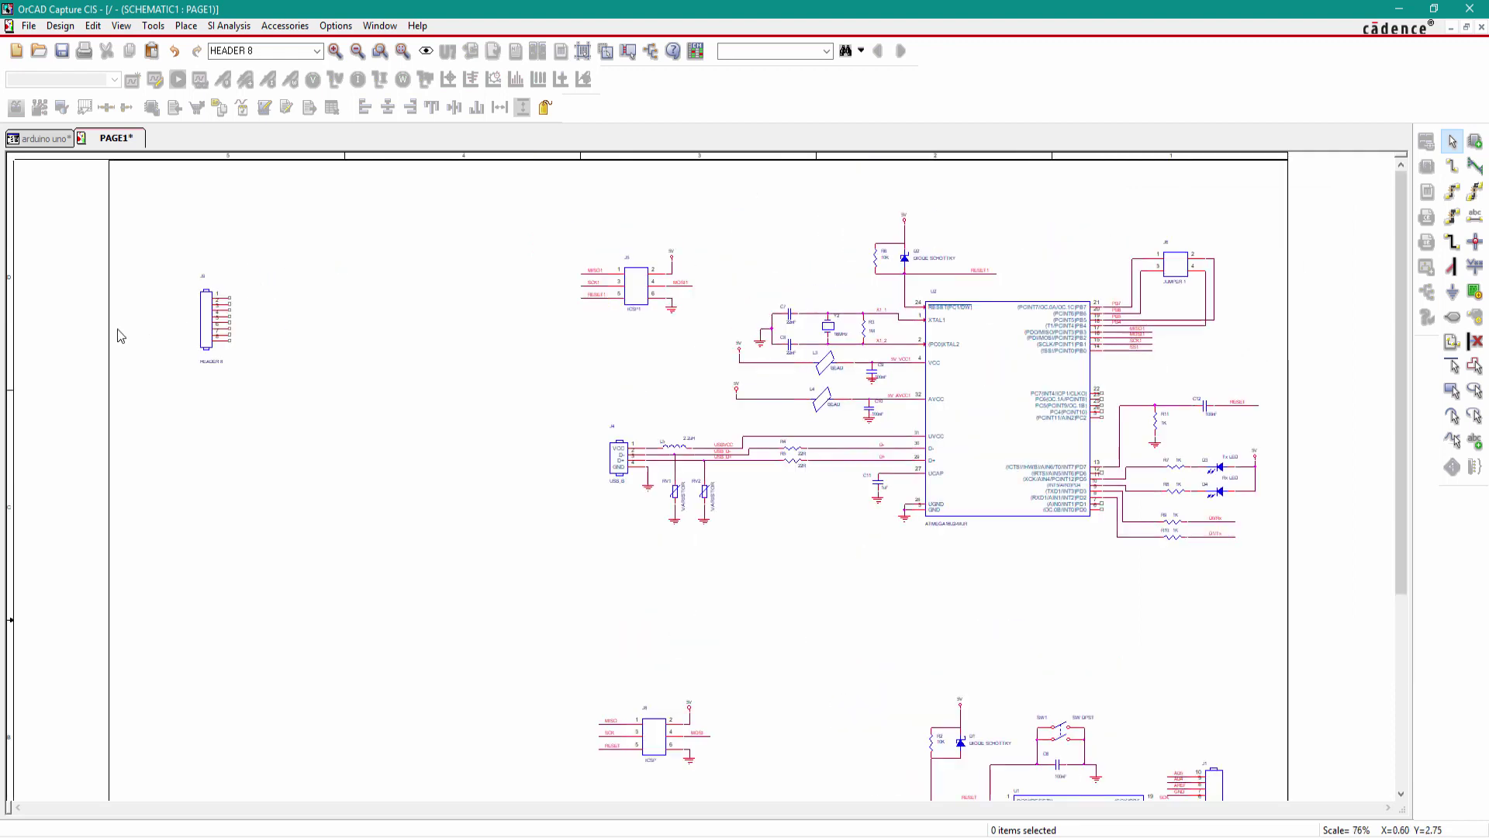
{"action": "scroll", "coordinate": [132, 485], "scroll_direction": "up", "scroll_amount": 2, "text": "ctrl"}
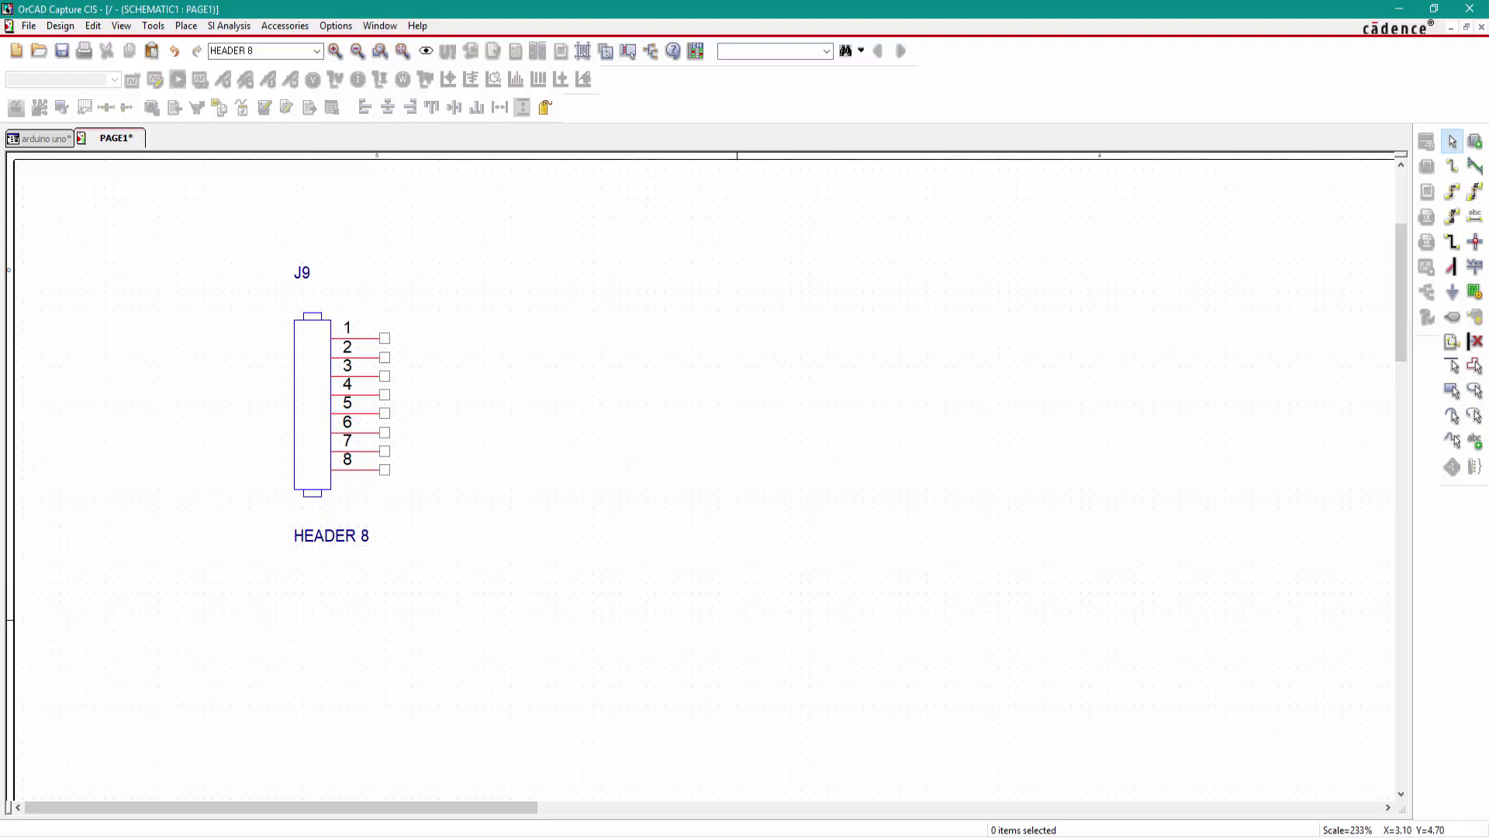
{"action": "key", "text": "alt+Tab"}
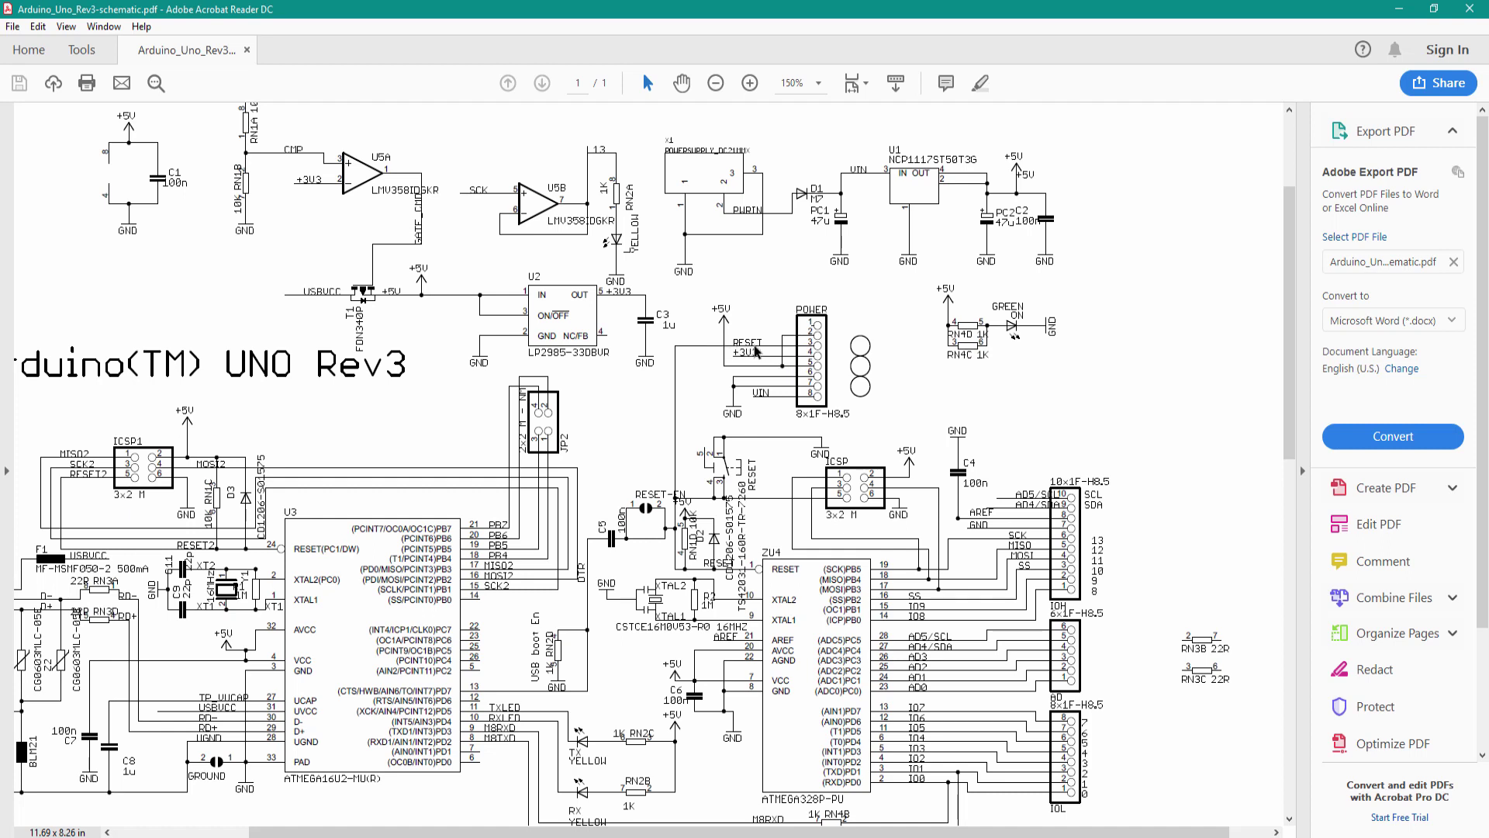
{"action": "left_click", "coordinate": [642, 835]}
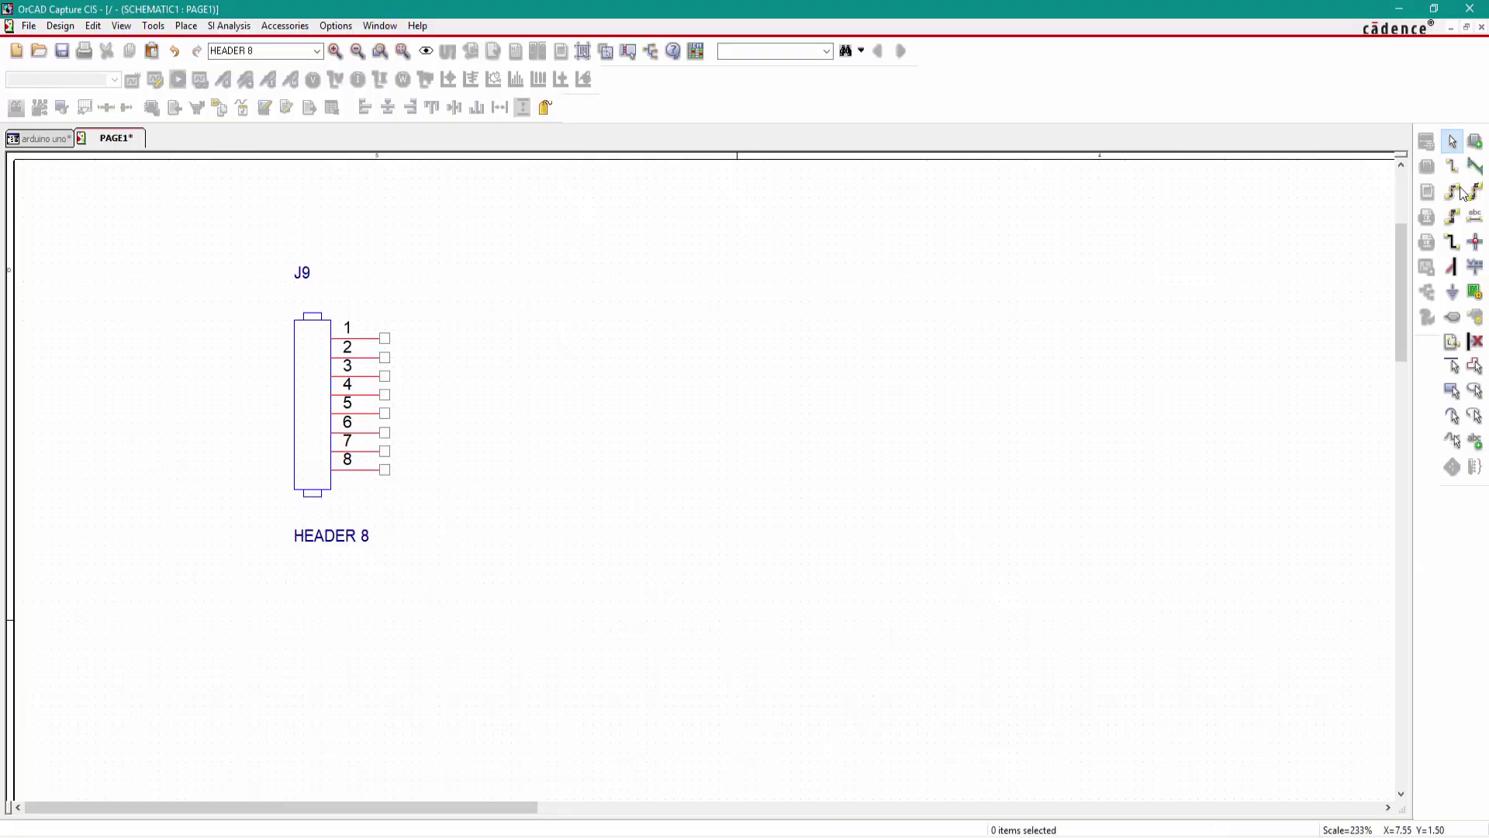
{"action": "left_click", "coordinate": [1473, 267]}
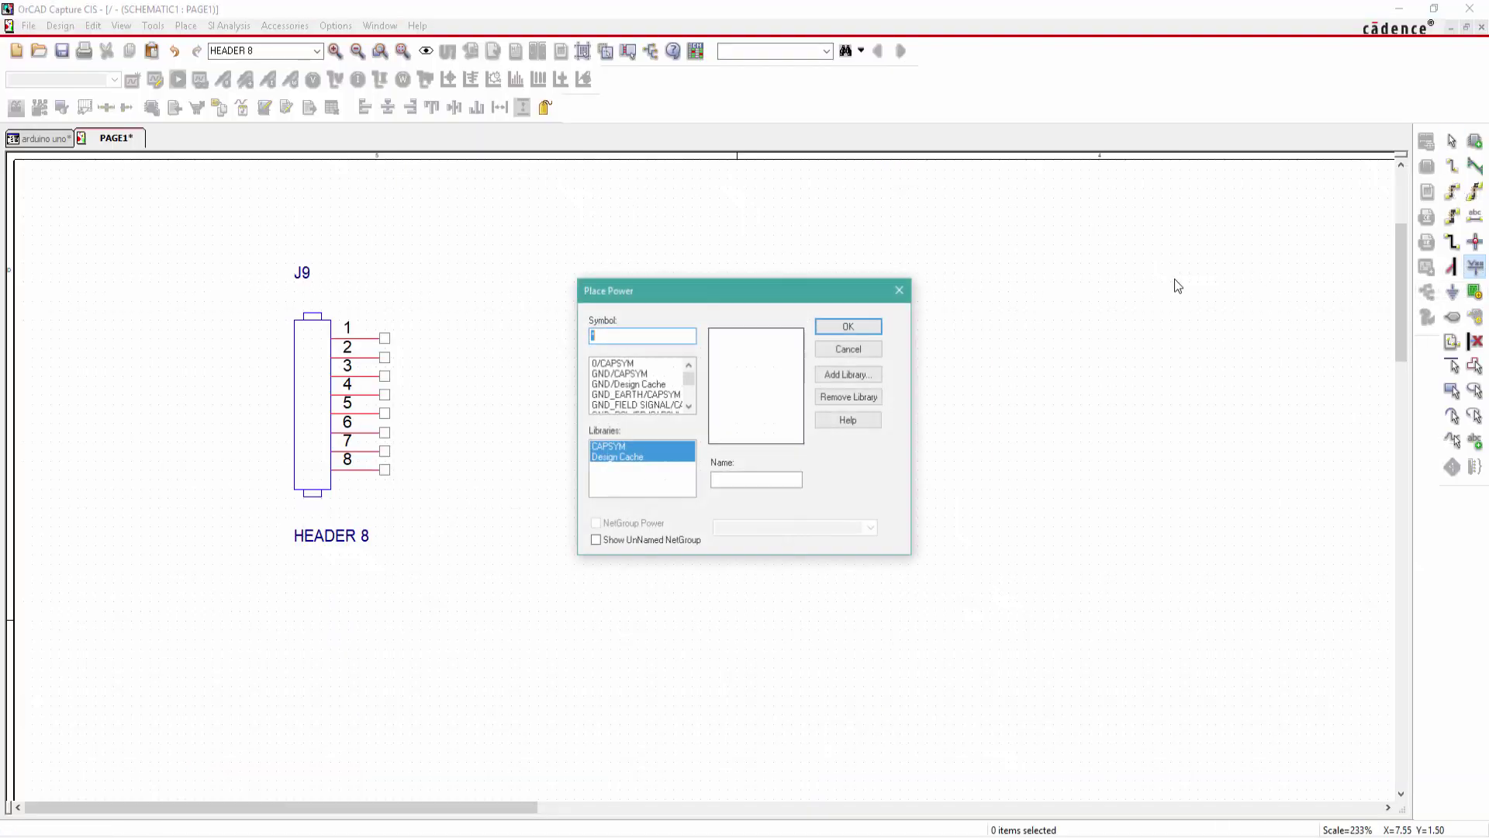
{"action": "left_click", "coordinate": [901, 289]}
{"action": "scroll", "coordinate": [682, 411], "scroll_direction": "down", "scroll_amount": 2, "text": "ctrl"}
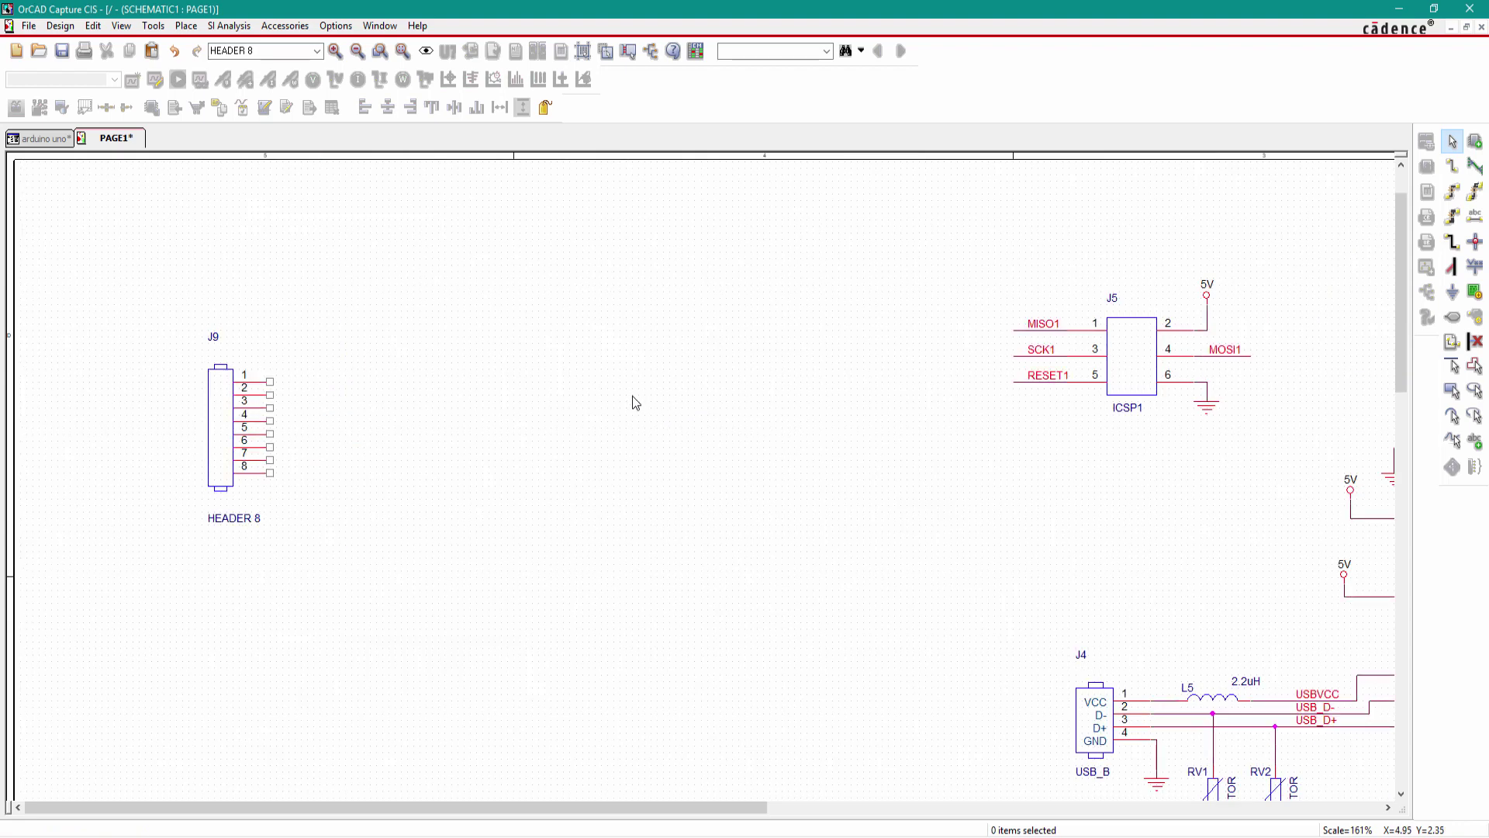
{"action": "left_click", "coordinate": [1206, 298]}
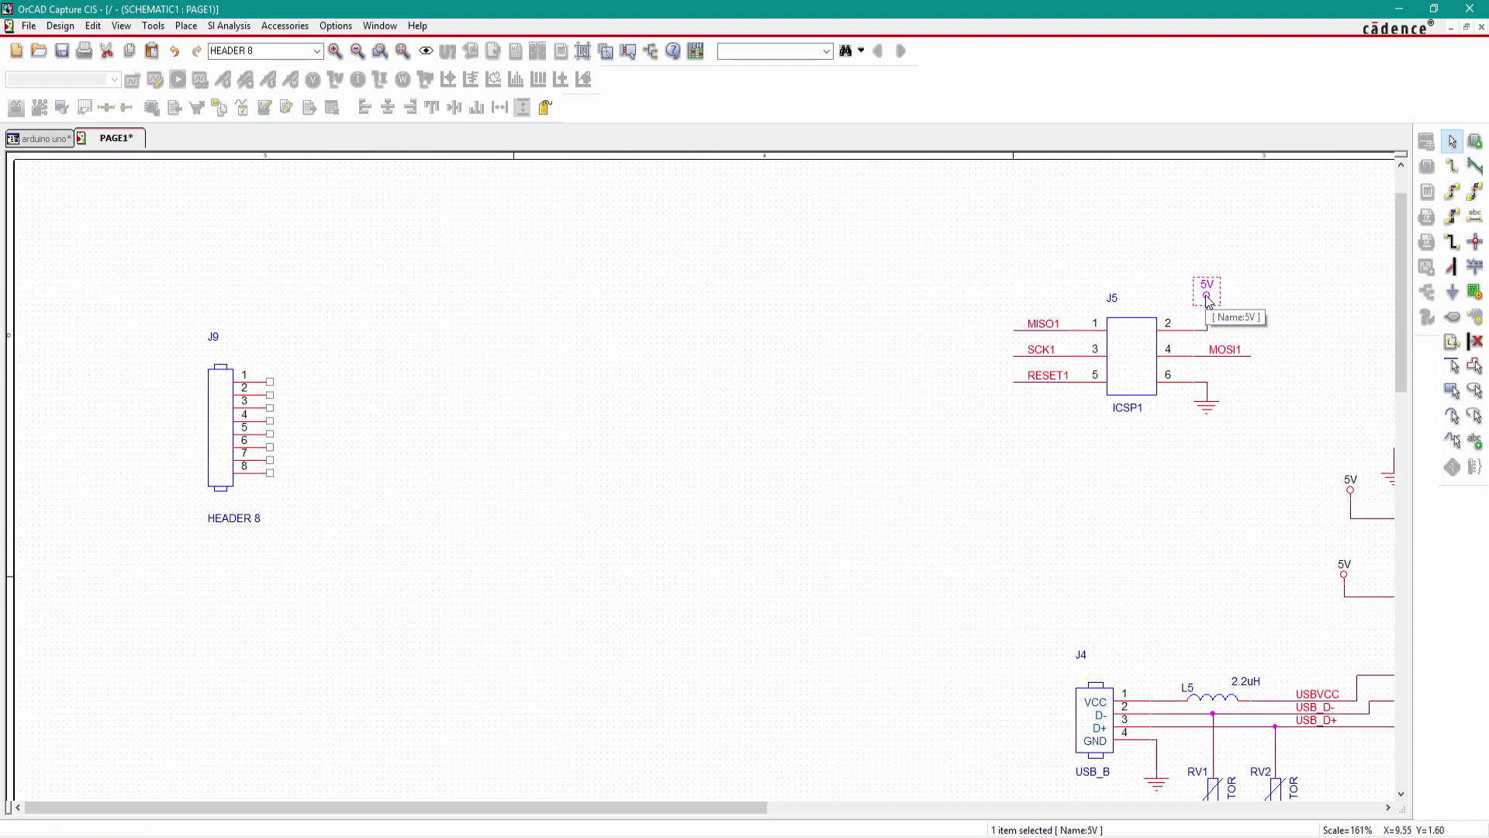
{"action": "key", "text": "ctrl+c"}
{"action": "key", "text": "ctrl+v"}
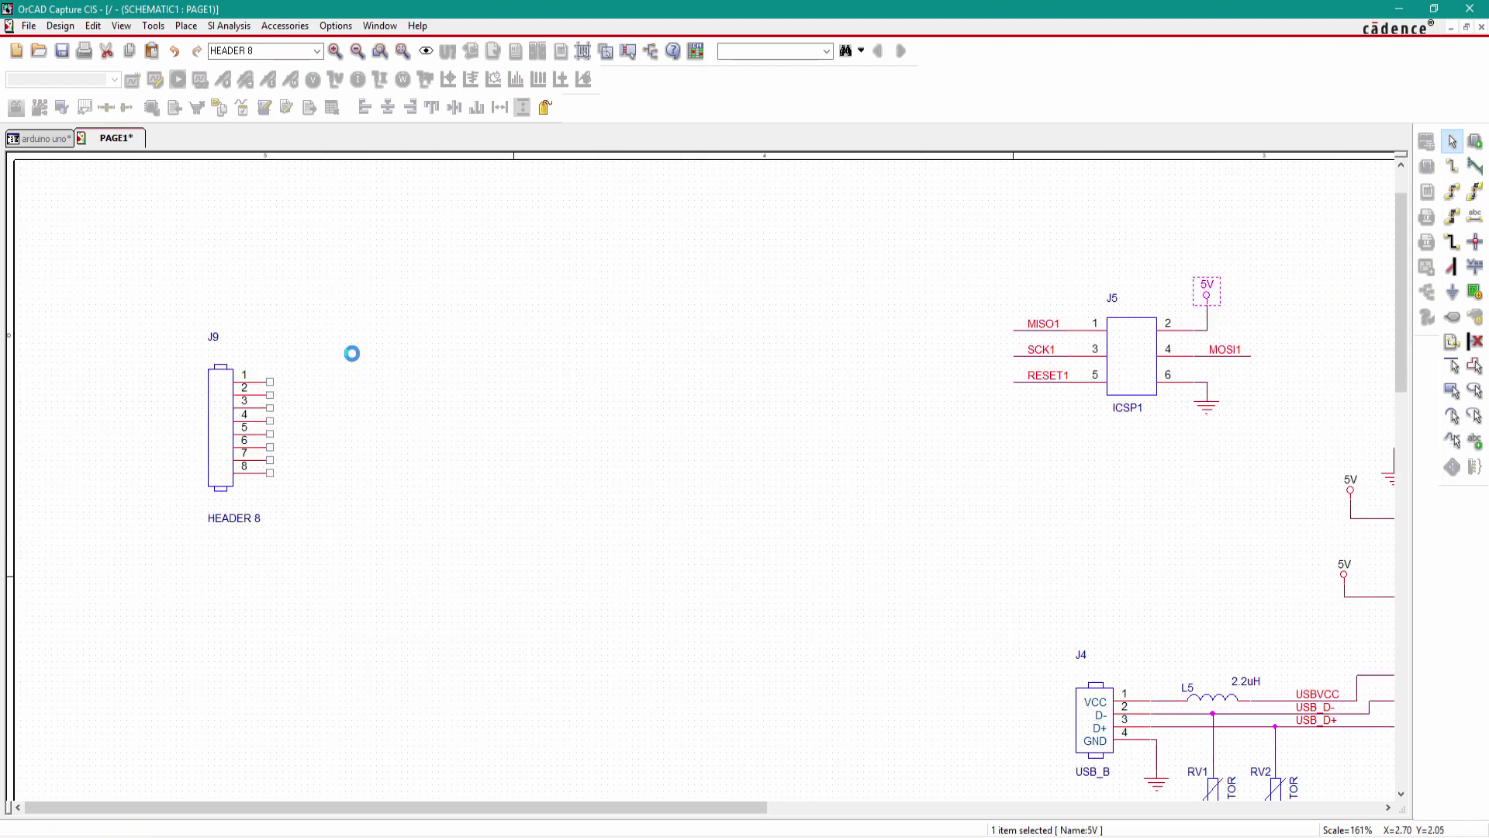
{"action": "left_click", "coordinate": [293, 347]}
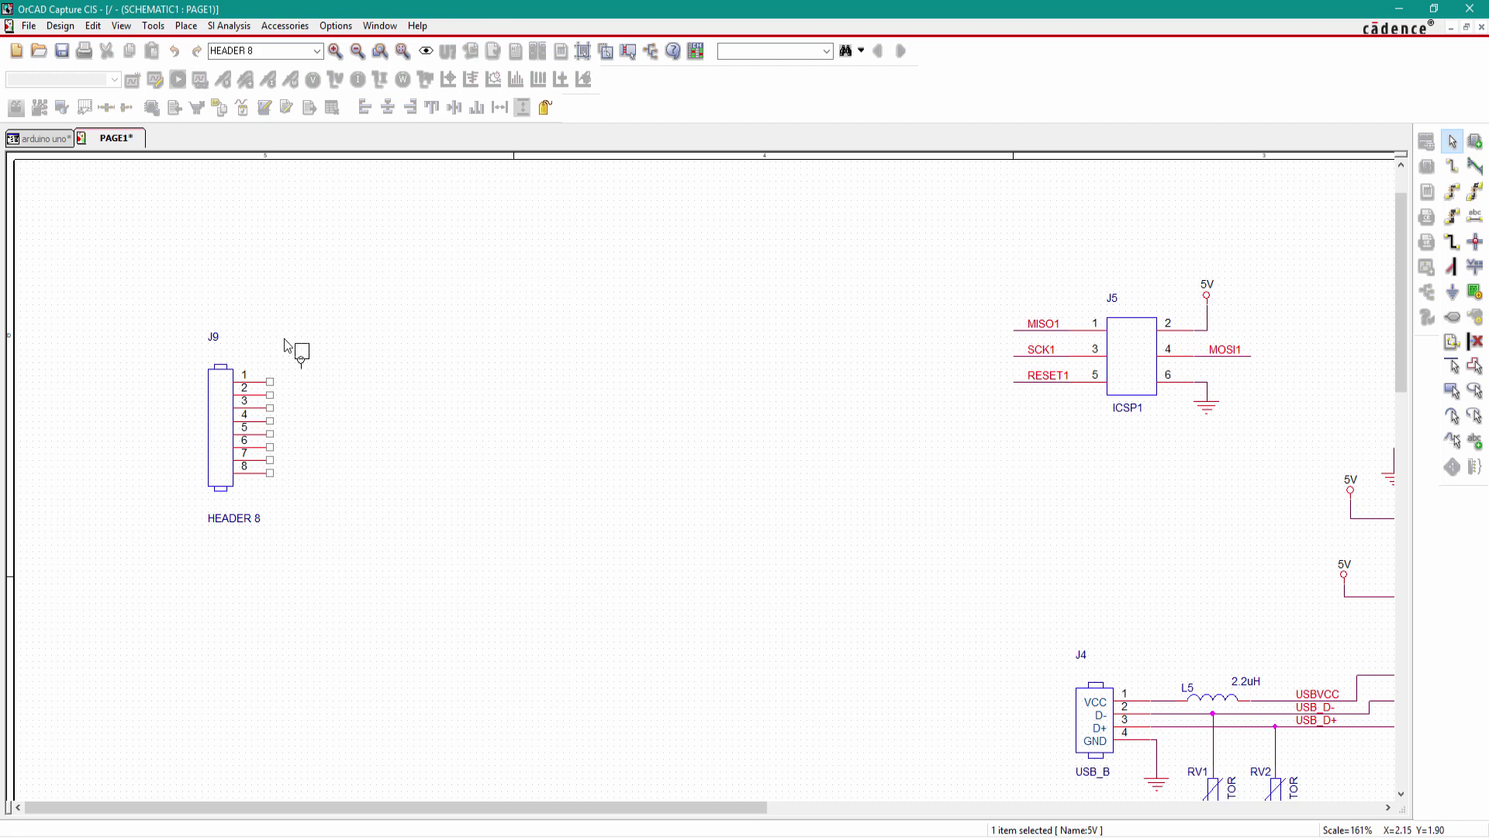
Place a copy of ICSP1's GND symbol just below the pins of header J9
{"action": "left_click", "coordinate": [1208, 409]}
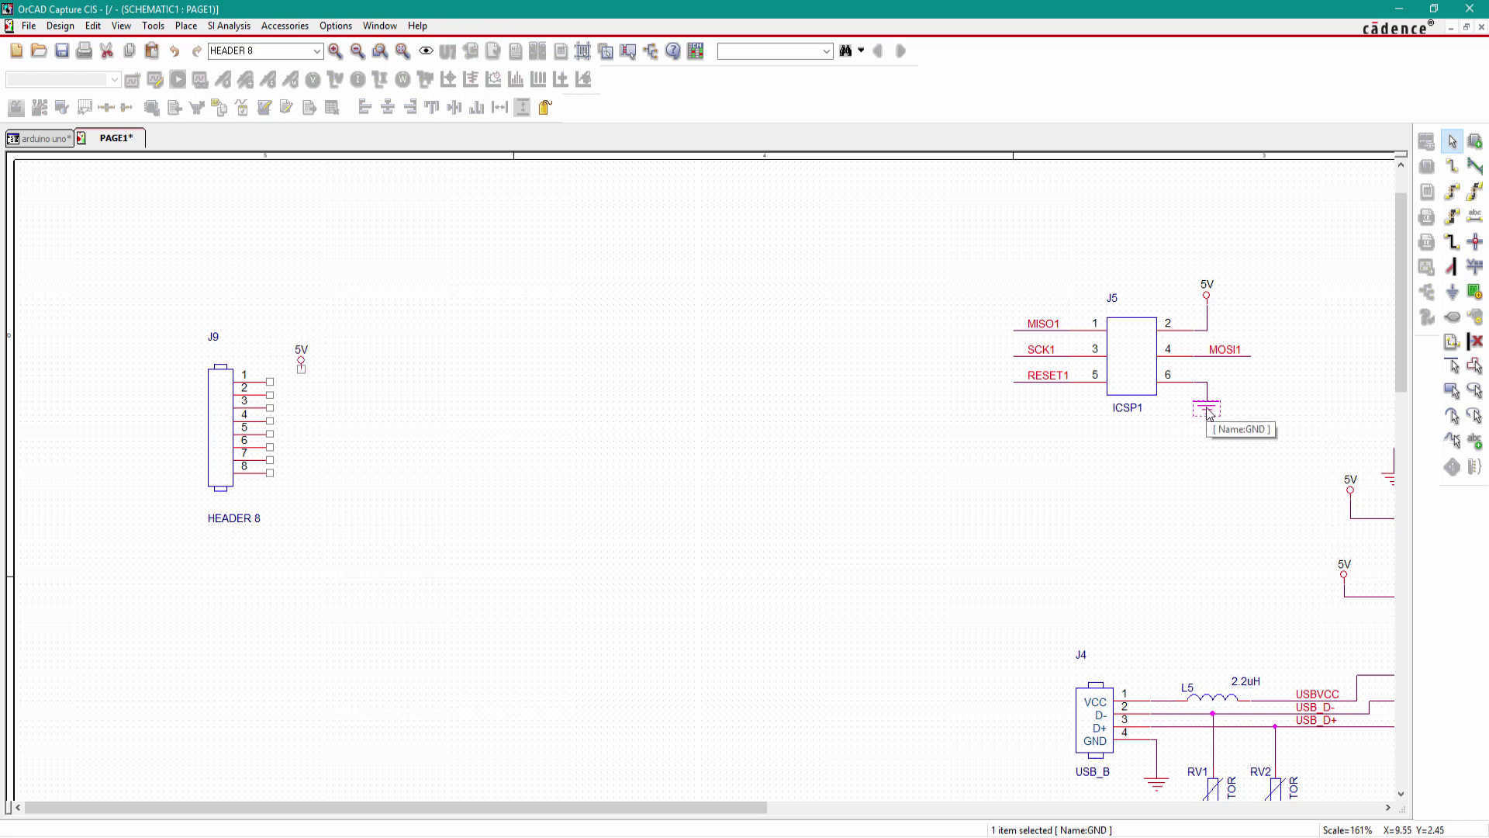
{"action": "key", "text": "ctrl+c"}
{"action": "key", "text": "ctrl+v"}
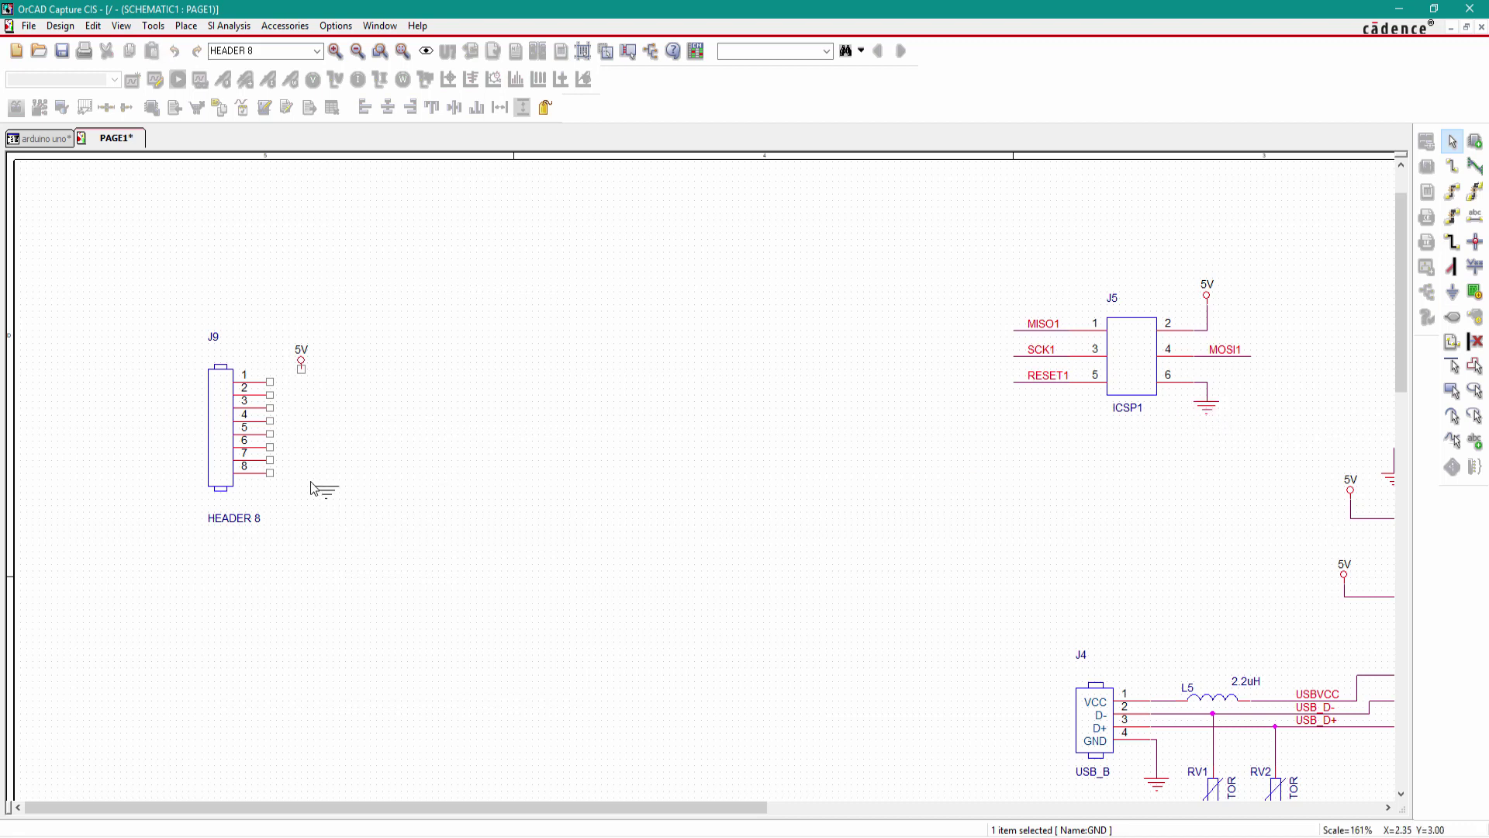
{"action": "left_click", "coordinate": [295, 477]}
{"action": "left_click", "coordinate": [325, 393]}
Wire pins 2 and 5 of header J9 to the 5V symbol
{"action": "left_click", "coordinate": [1450, 167]}
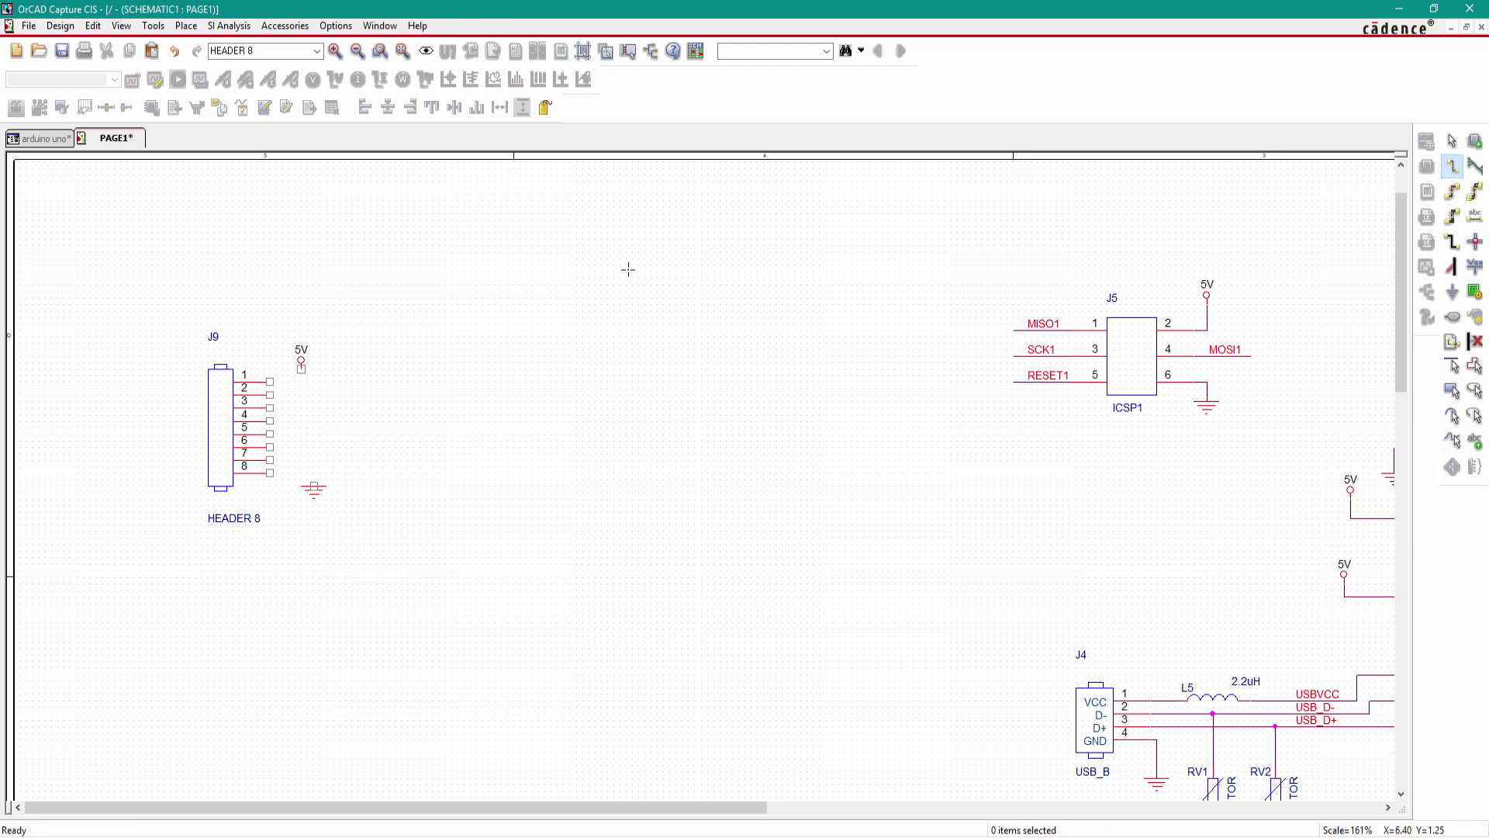
{"action": "left_click", "coordinate": [270, 394]}
{"action": "left_click", "coordinate": [301, 380]}
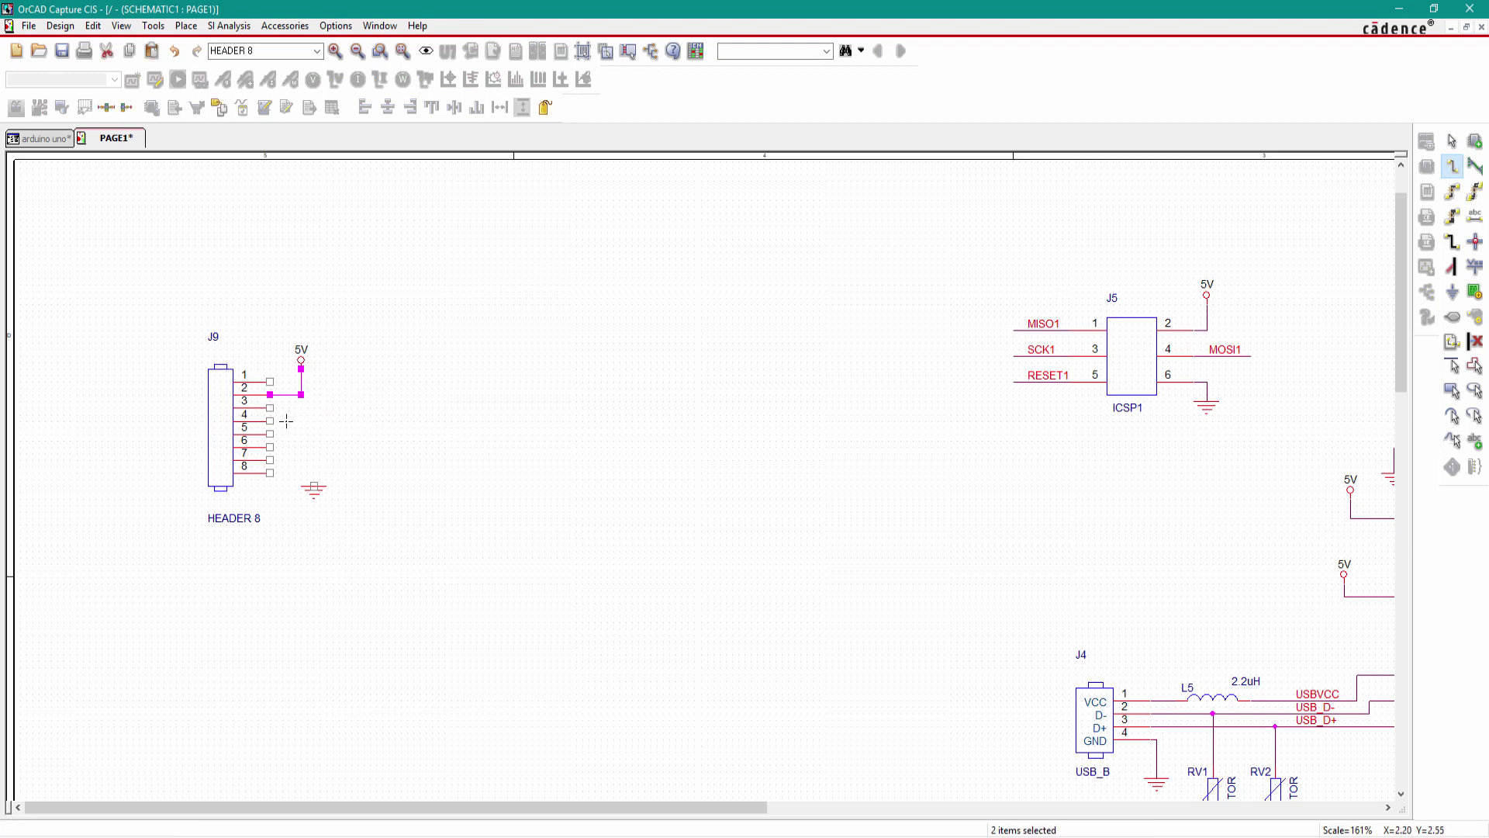
{"action": "left_click", "coordinate": [270, 434]}
{"action": "left_click", "coordinate": [301, 394]}
Draw open-ended horizontal wires from pins 3 and 4 of header J9, making the pin 4 wire slightly longer
{"action": "left_click", "coordinate": [271, 407]}
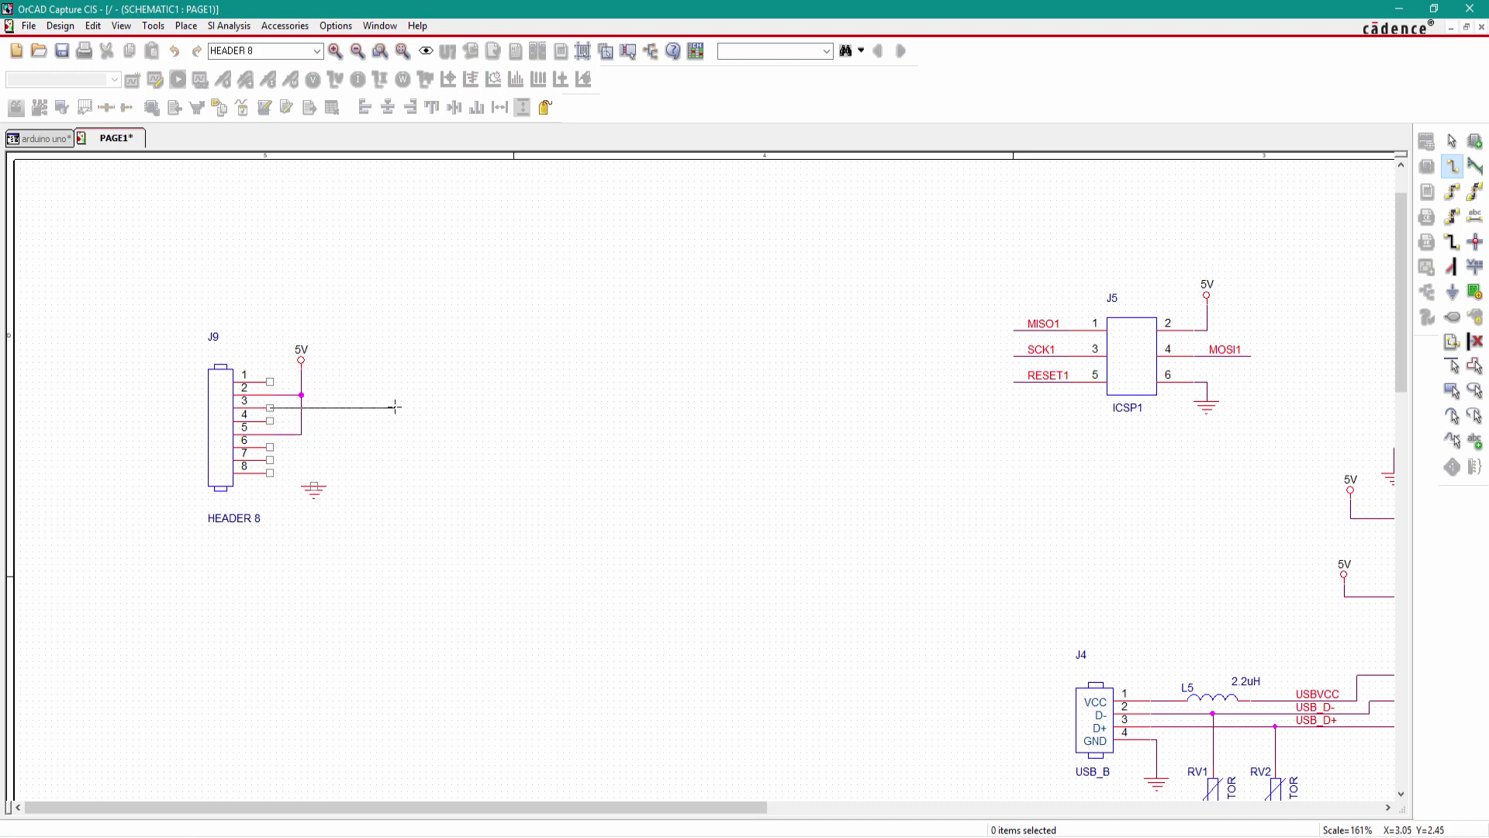
{"action": "double_click", "coordinate": [396, 407]}
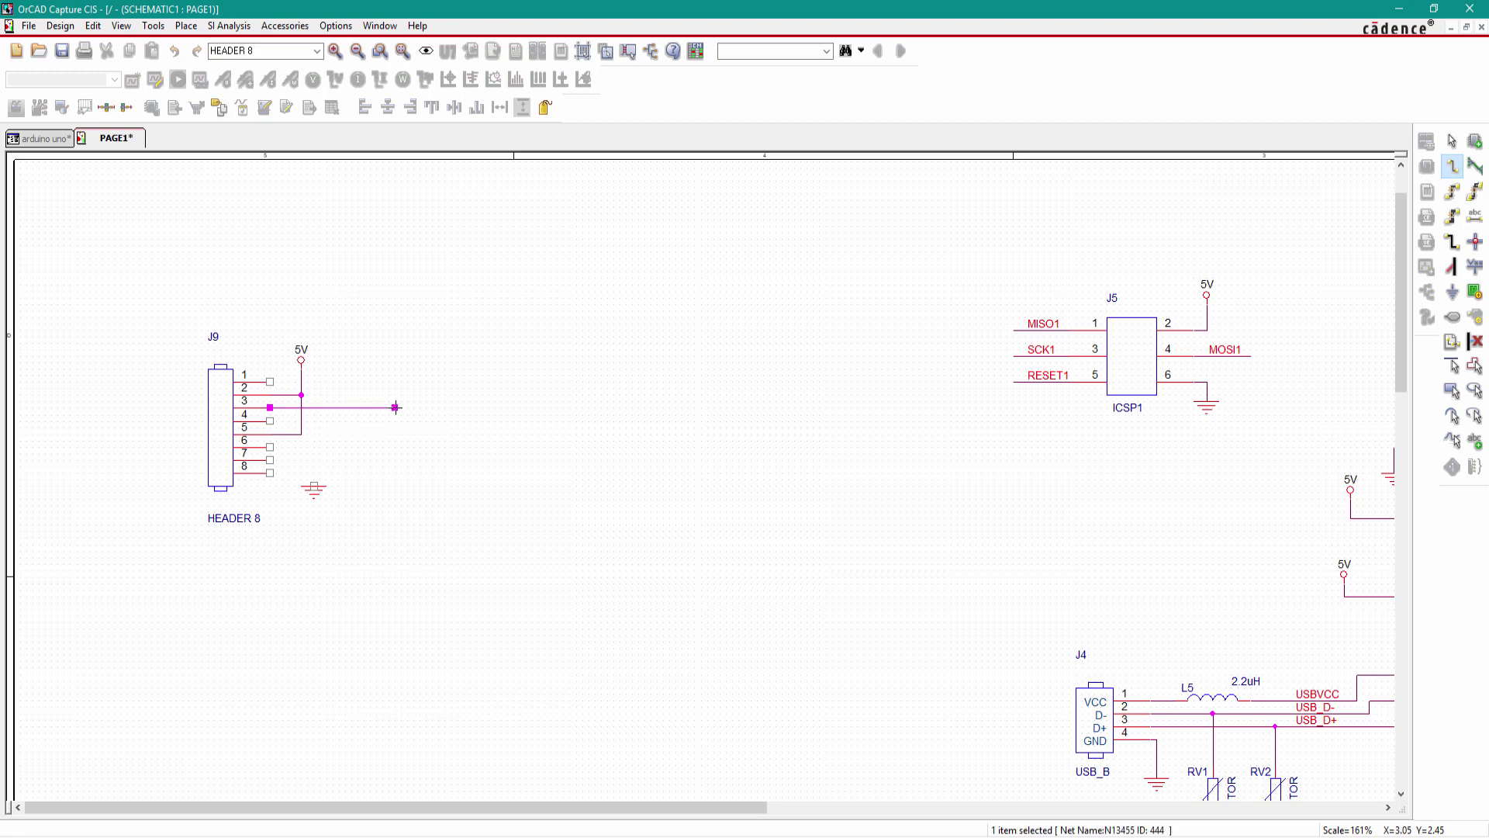
{"action": "key", "text": "Escape"}
{"action": "left_click", "coordinate": [1452, 168]}
{"action": "left_click", "coordinate": [269, 420]}
{"action": "double_click", "coordinate": [439, 421]}
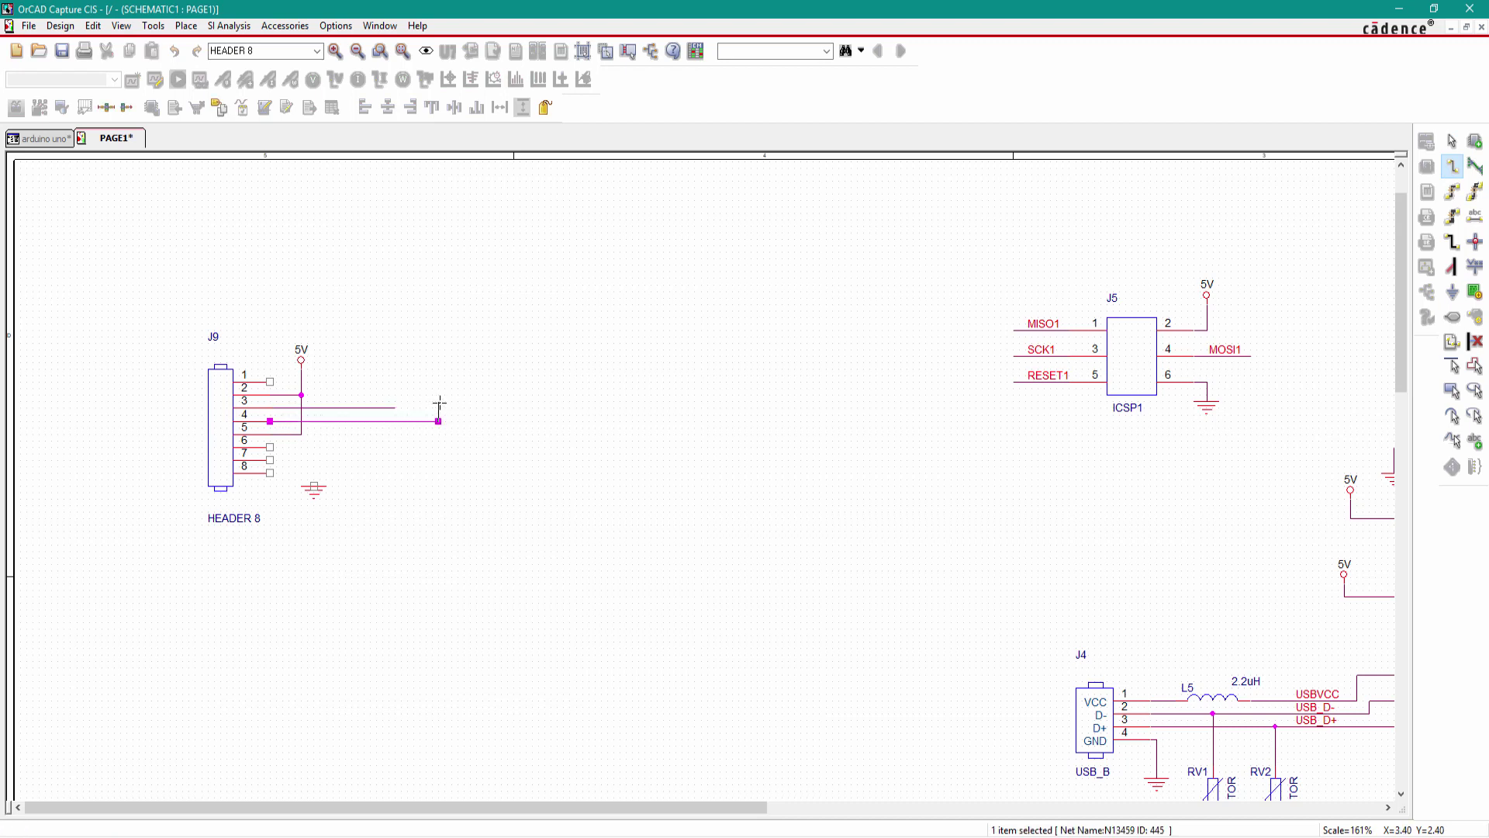
{"action": "key", "text": "Escape"}
{"action": "left_click", "coordinate": [460, 394]}
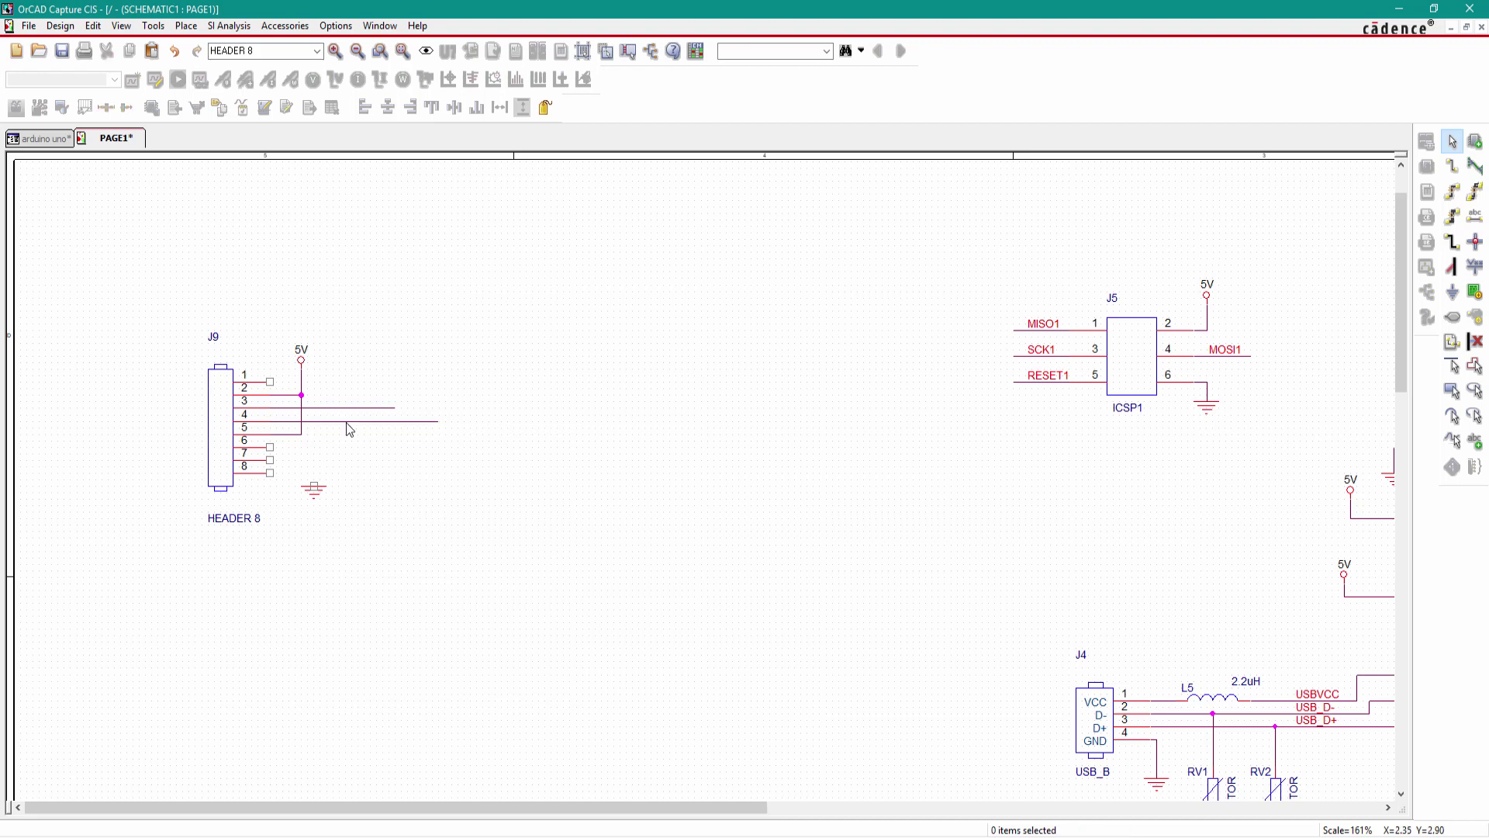
Place the net alias RESET on the wire from pin 3 of header J9
{"action": "left_click", "coordinate": [1475, 216]}
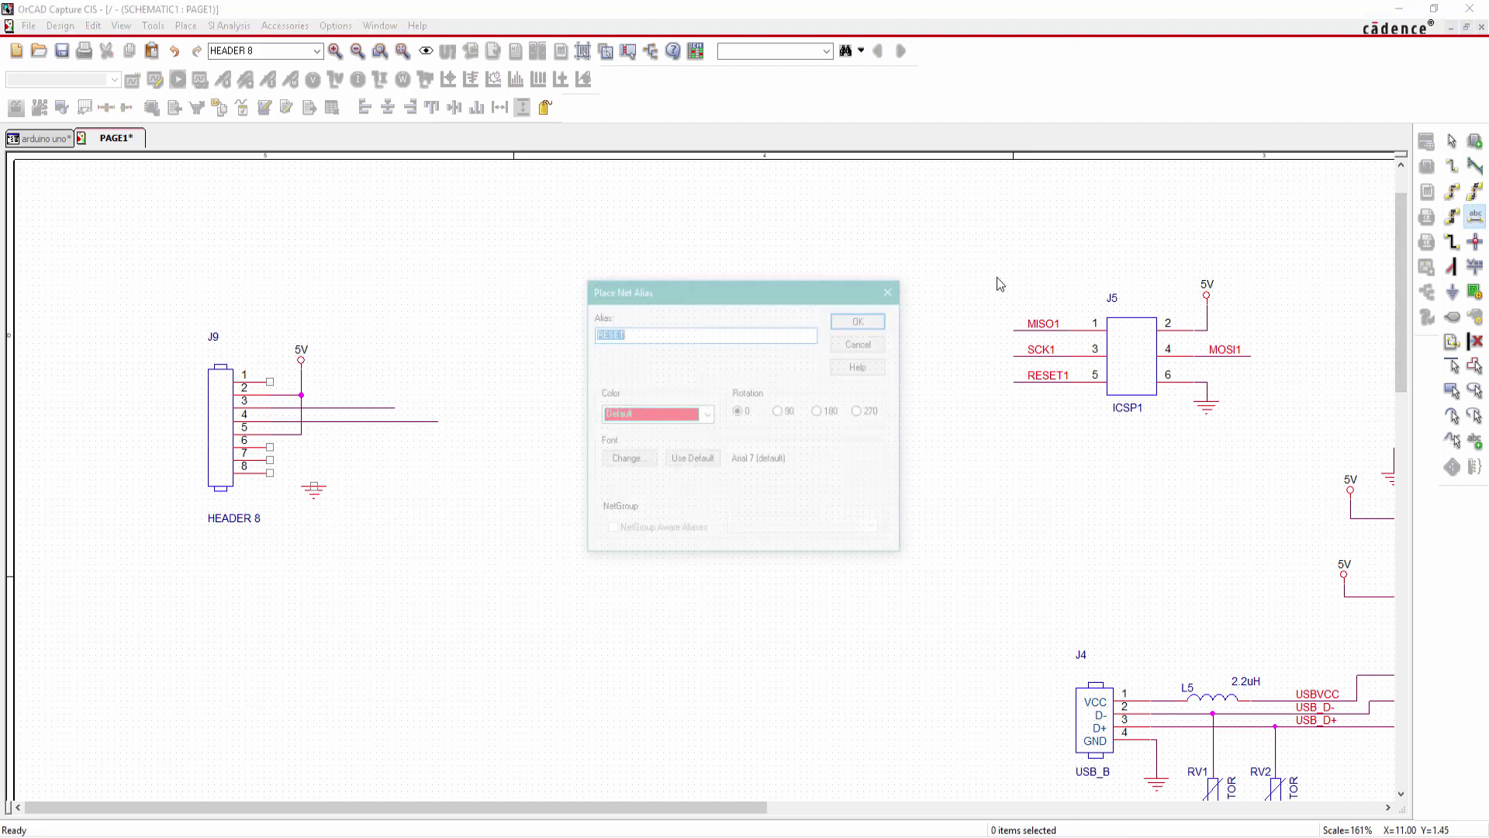
{"action": "left_click", "coordinate": [876, 320]}
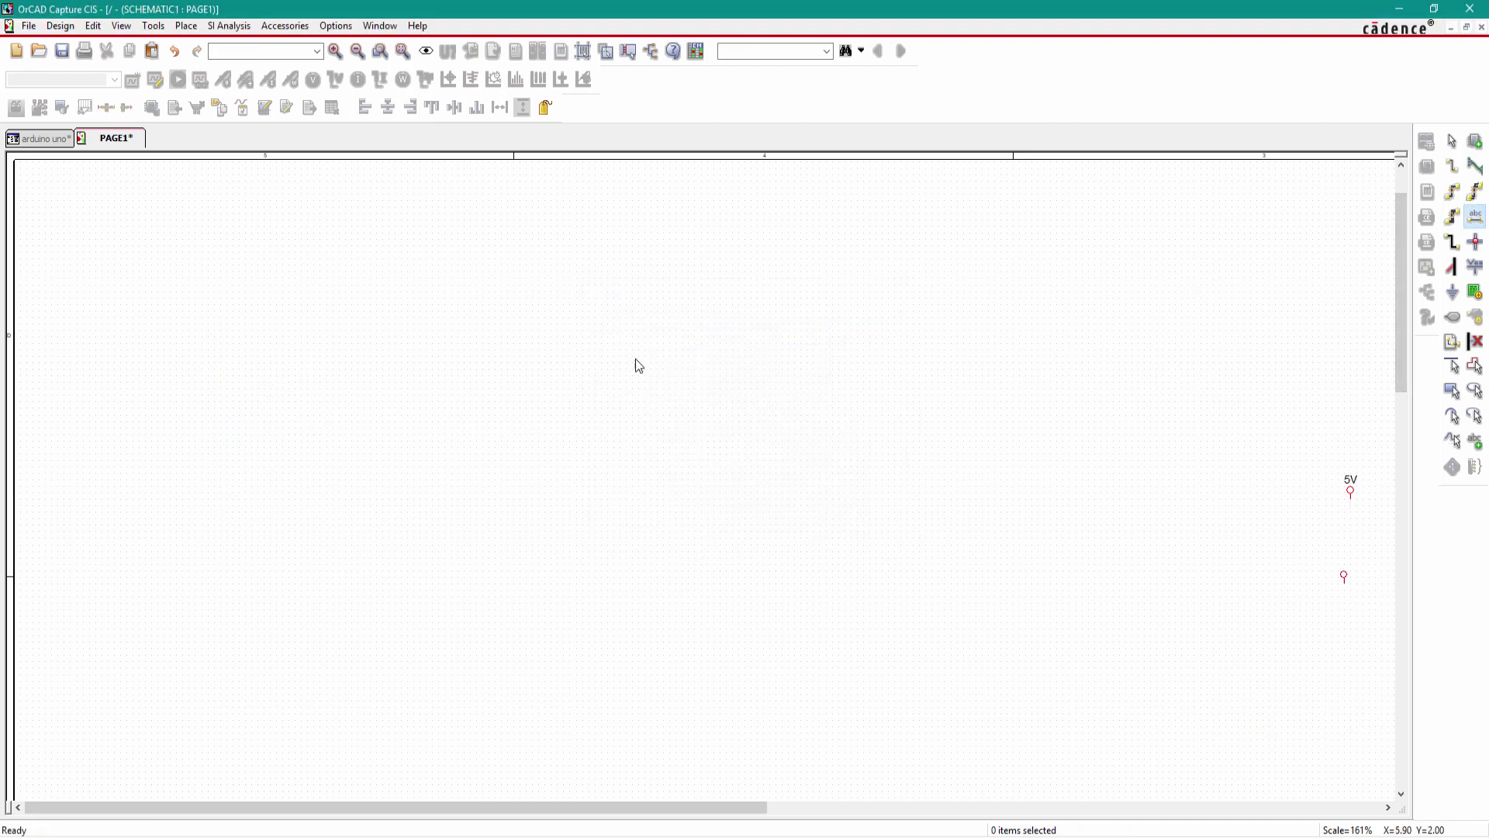
{"action": "left_click", "coordinate": [346, 410]}
{"action": "key", "text": "Escape"}
{"action": "left_click", "coordinate": [496, 555]}
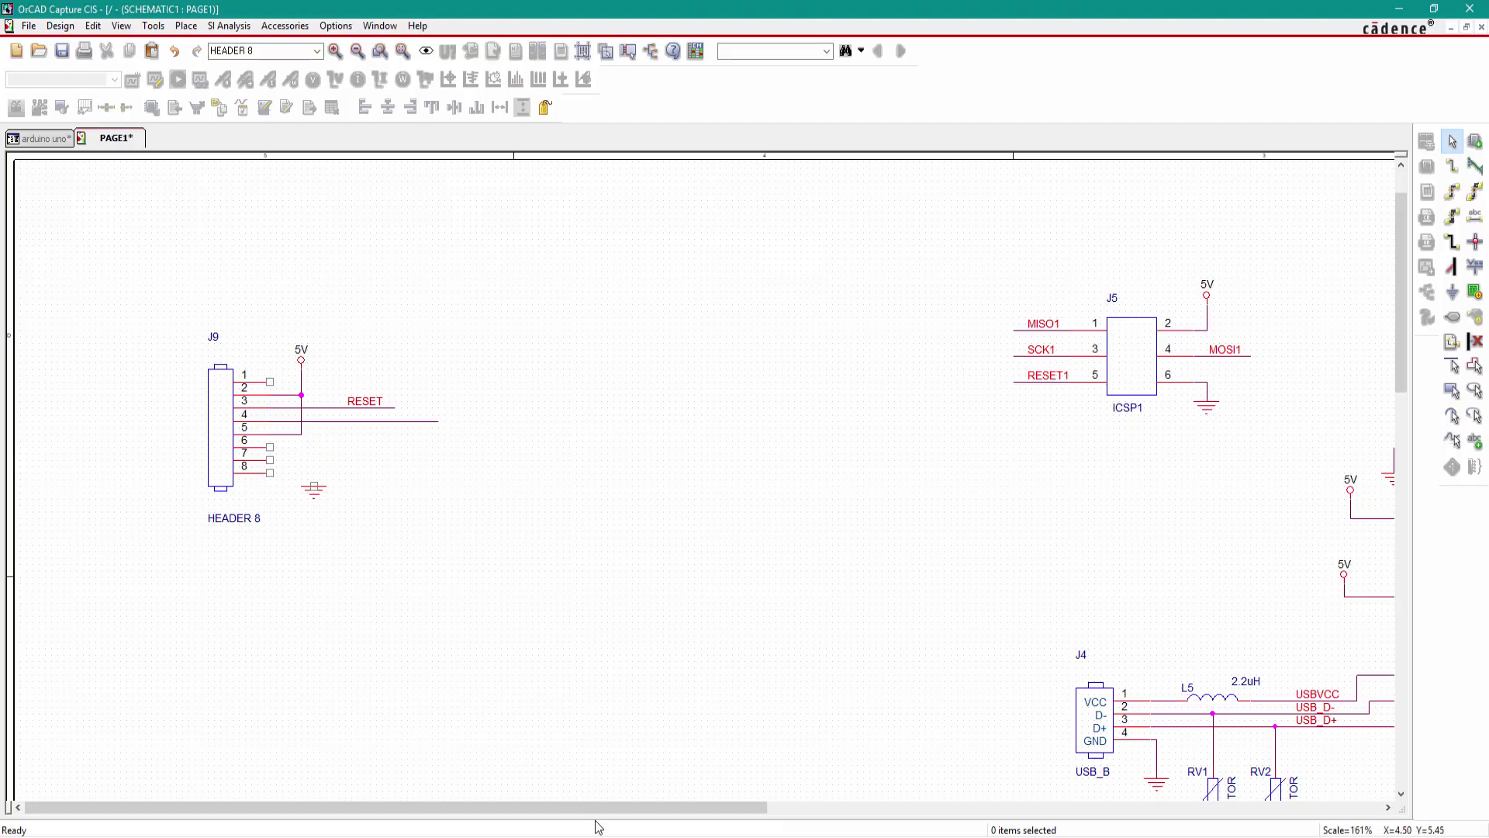
Check the reference PDF again and wire pins 6 and 7 of header J9 to the GND symbol
{"action": "key", "text": "alt+Tab"}
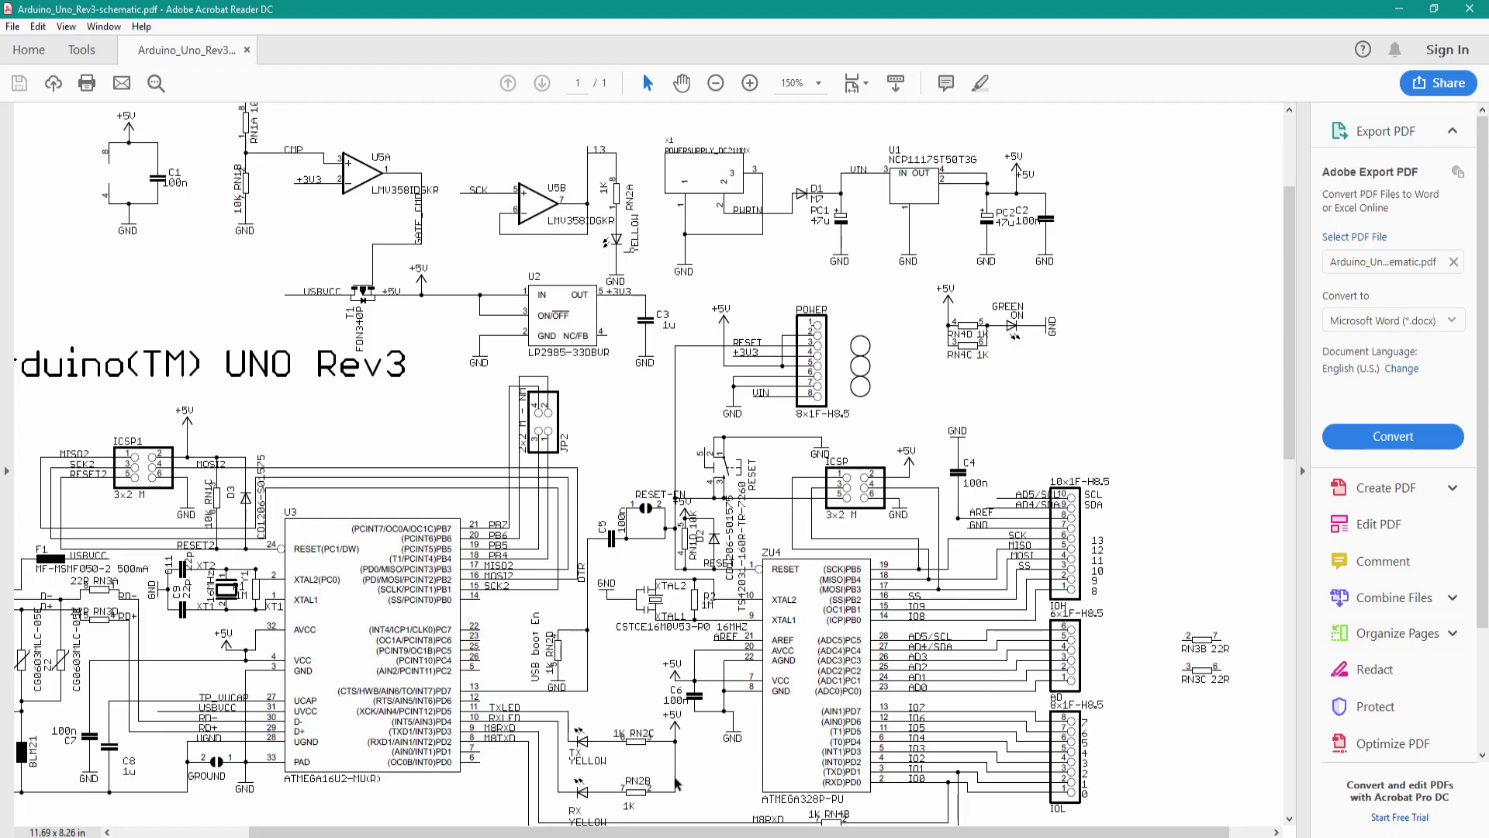
{"action": "key", "text": "alt+Tab"}
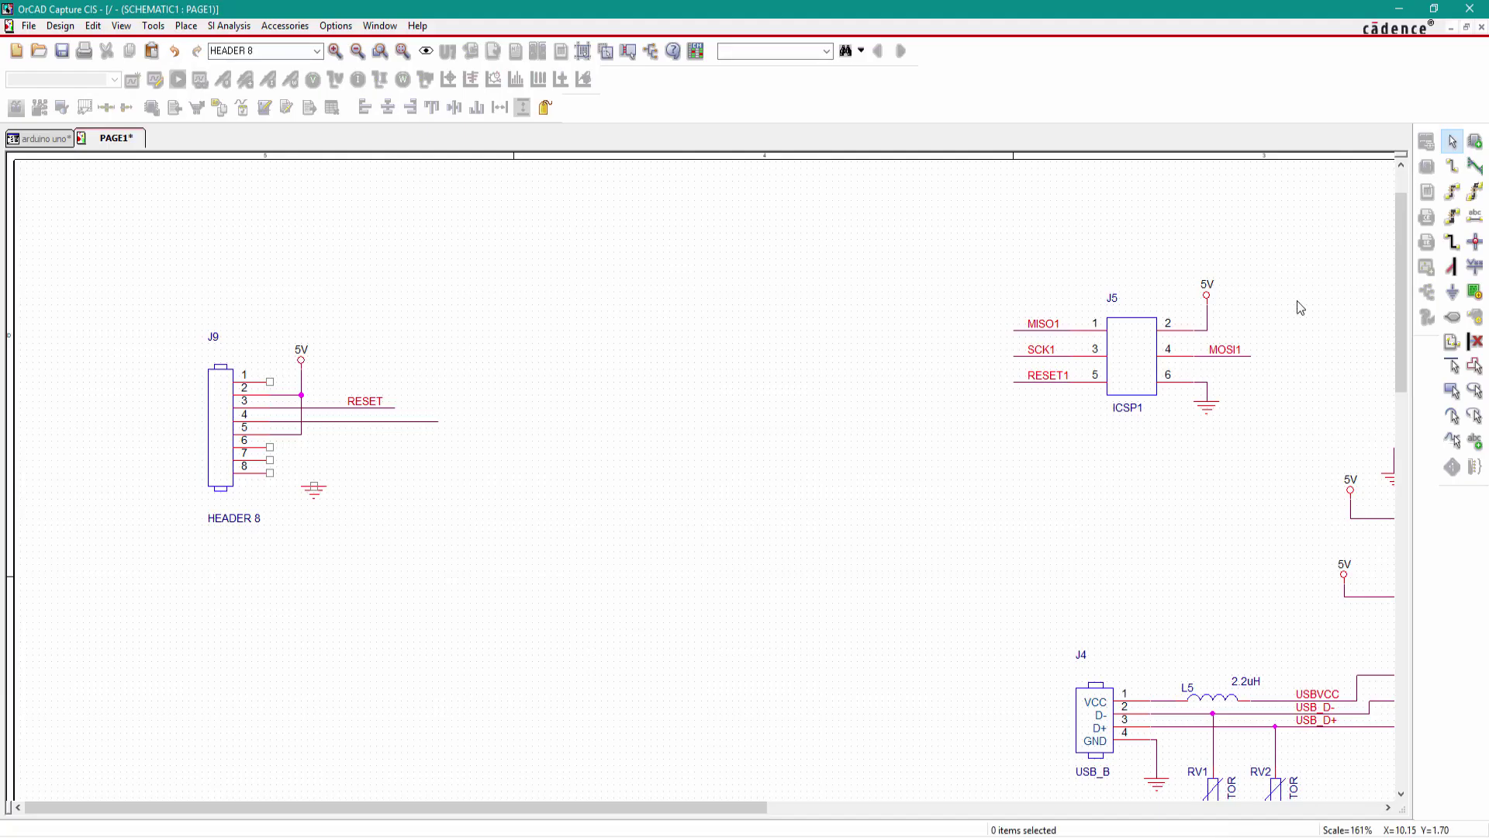
{"action": "left_click", "coordinate": [1453, 167]}
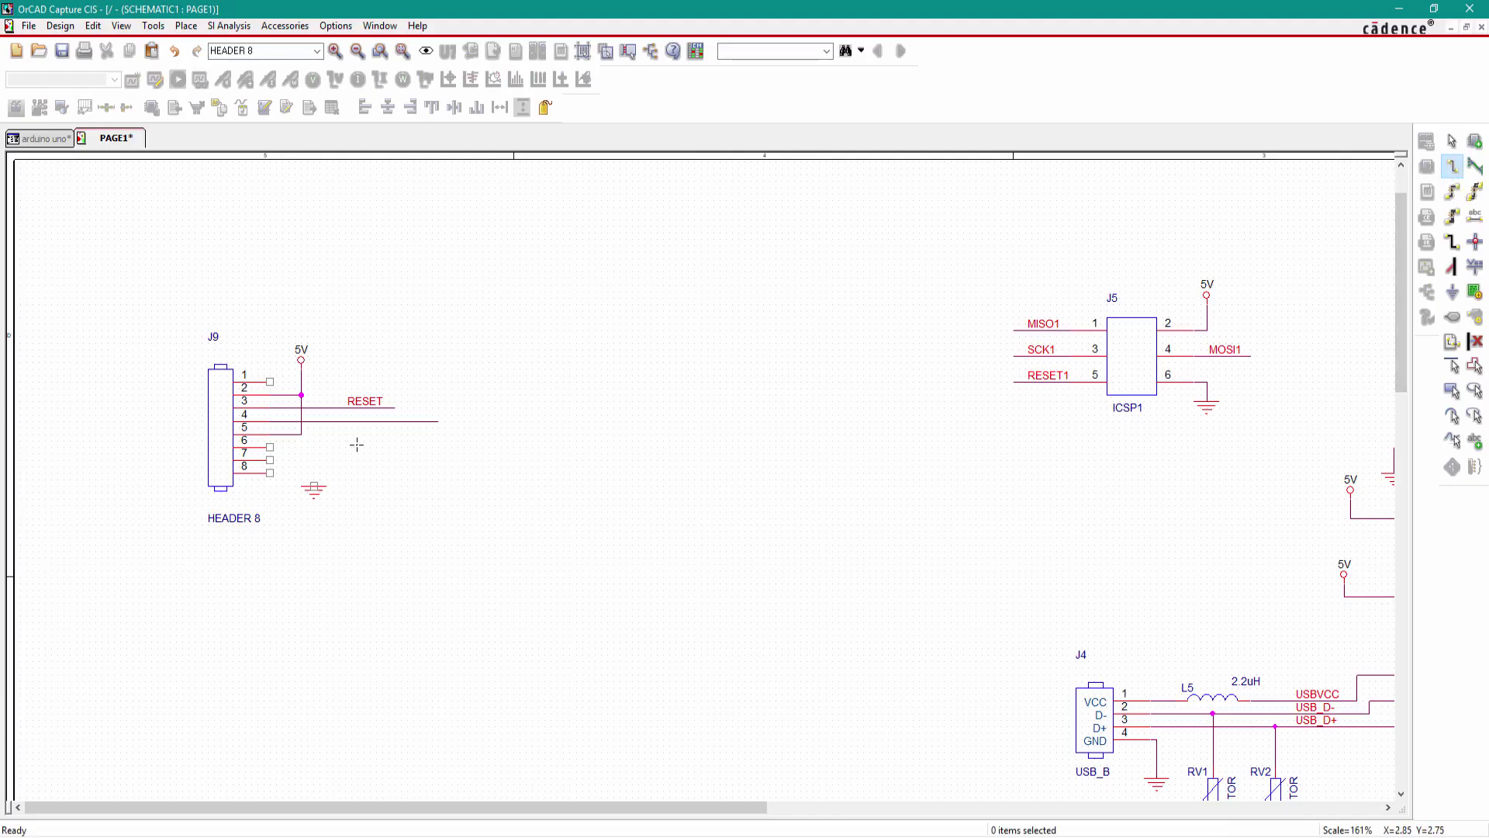
{"action": "left_click", "coordinate": [270, 447]}
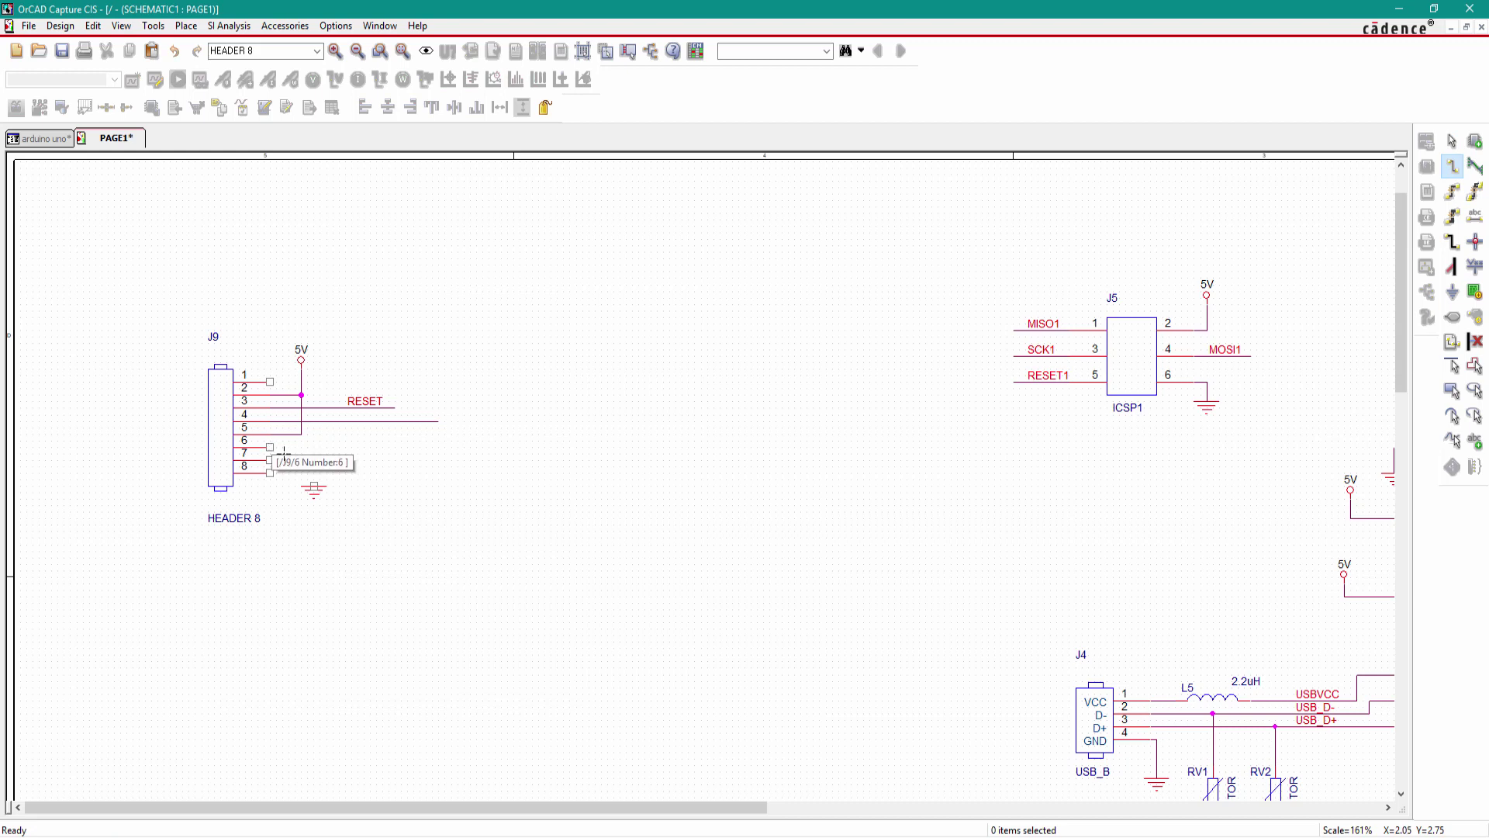
{"action": "left_click", "coordinate": [313, 487]}
{"action": "left_click", "coordinate": [271, 460]}
{"action": "left_click", "coordinate": [313, 460]}
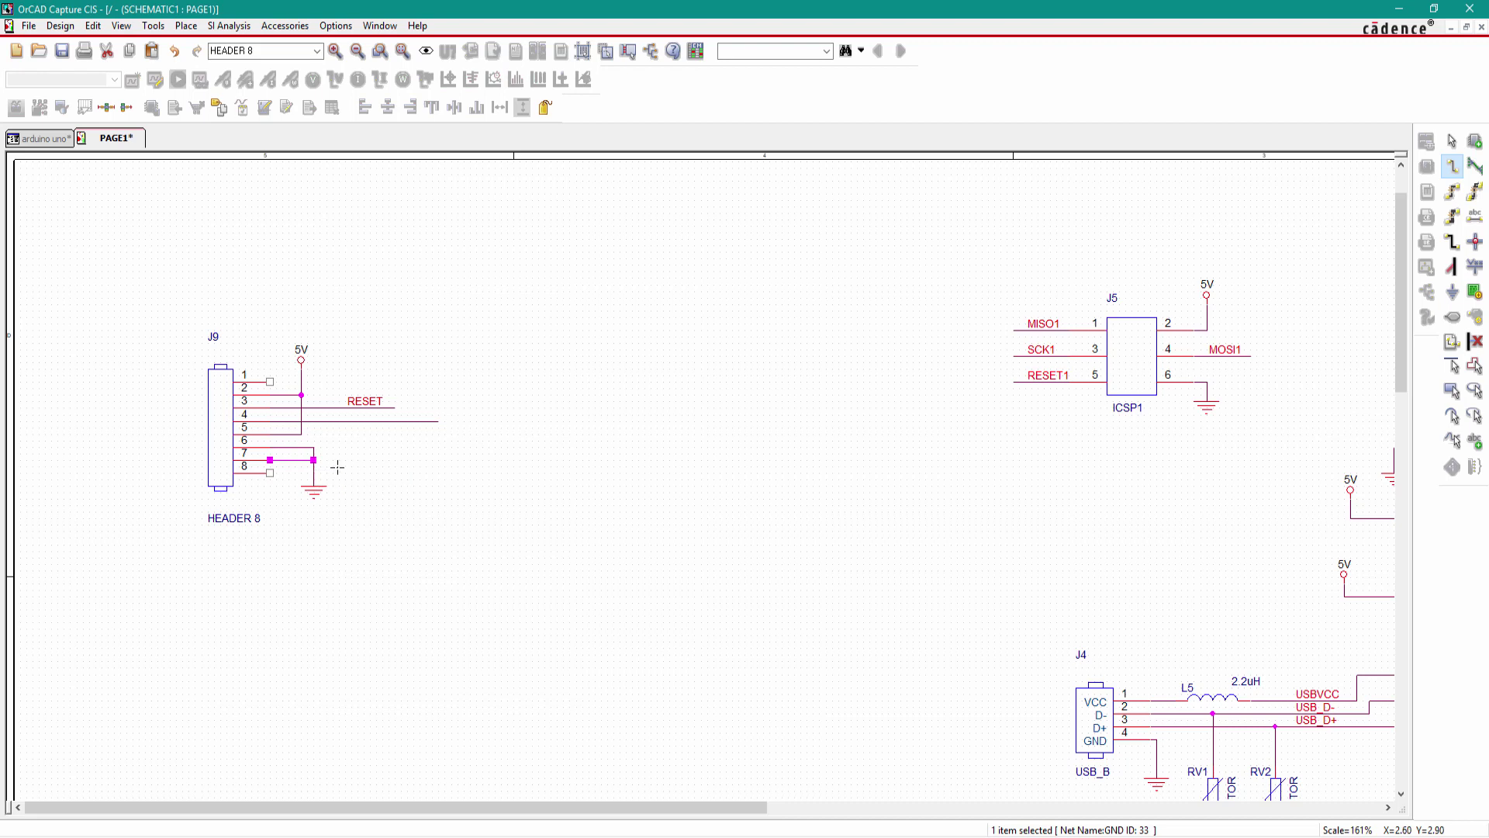
Draw an open-ended horizontal wire from pin 8 of header J9
{"action": "left_click", "coordinate": [270, 473]}
{"action": "left_click", "coordinate": [390, 473]}
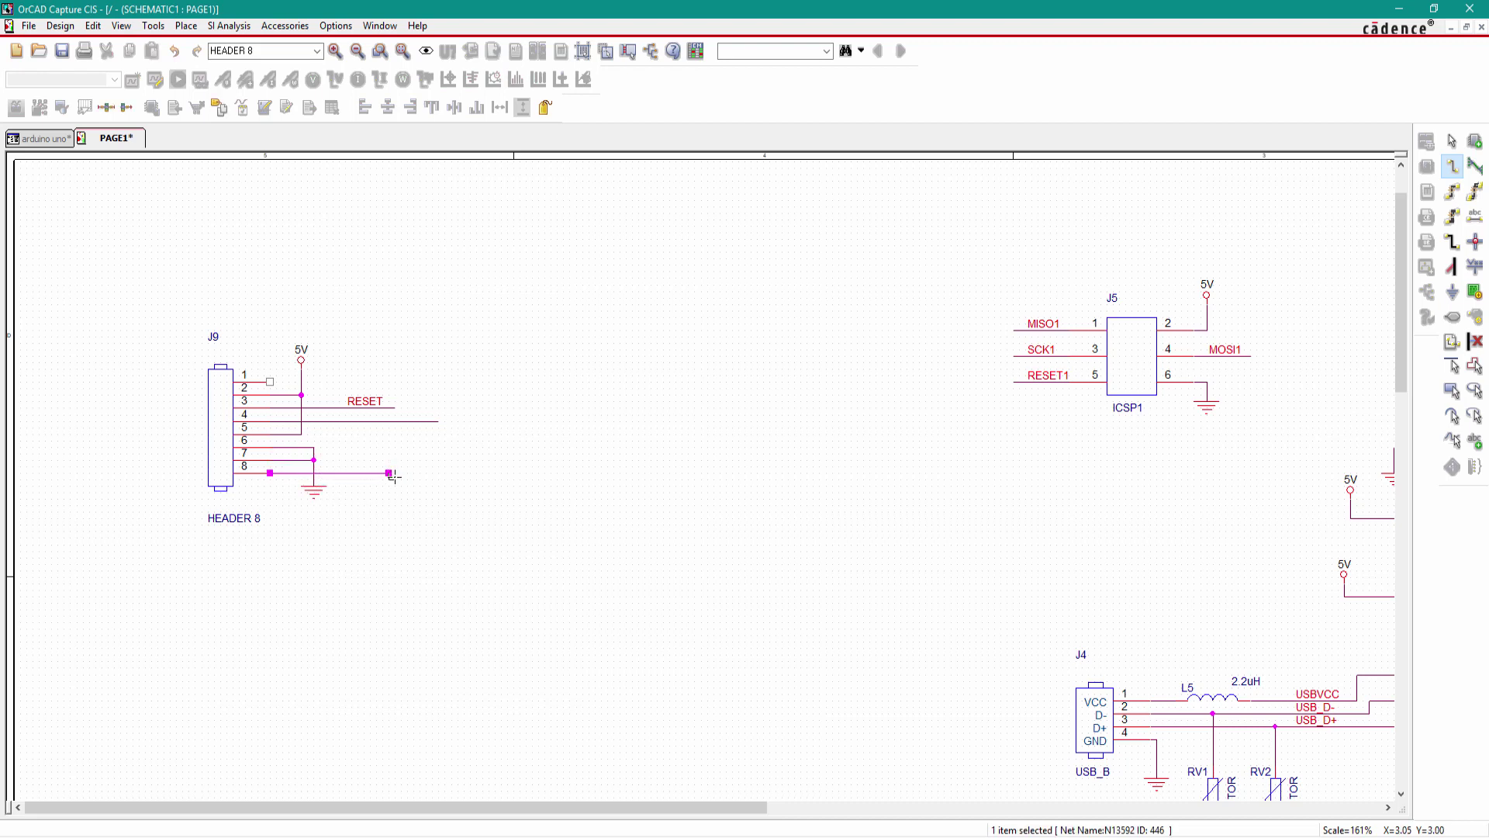
{"action": "key", "text": "Escape"}
Move header J9's vertical ground wire and GND symbol into line with the 5V wire above
{"action": "left_click_drag", "start_coordinate": [315, 497], "coordinate": [300, 467]}
{"action": "left_click", "coordinate": [349, 543]}
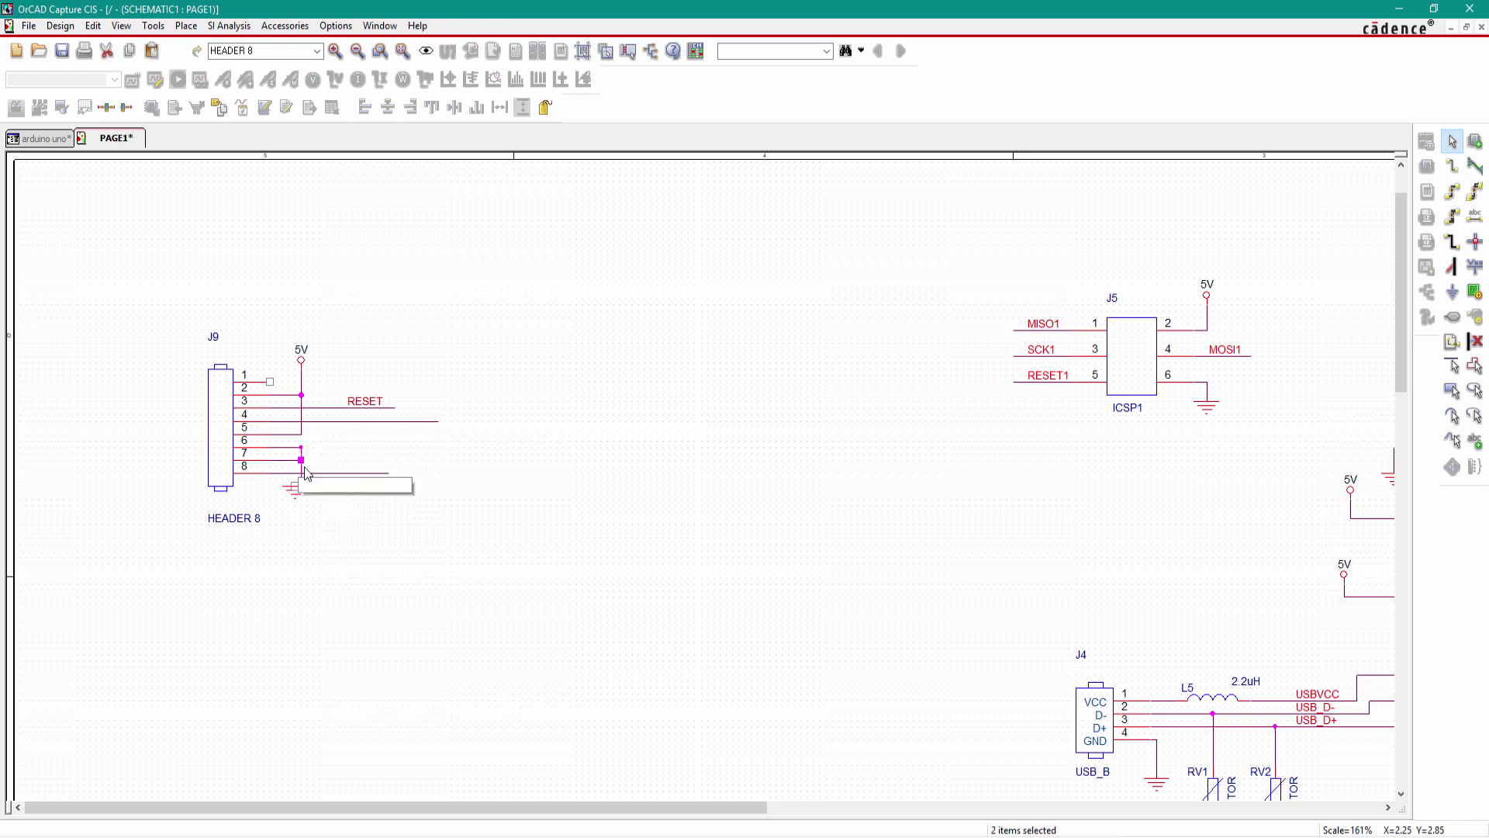
{"action": "left_click_drag", "start_coordinate": [298, 497], "coordinate": [301, 500]}
{"action": "left_click", "coordinate": [642, 503]}
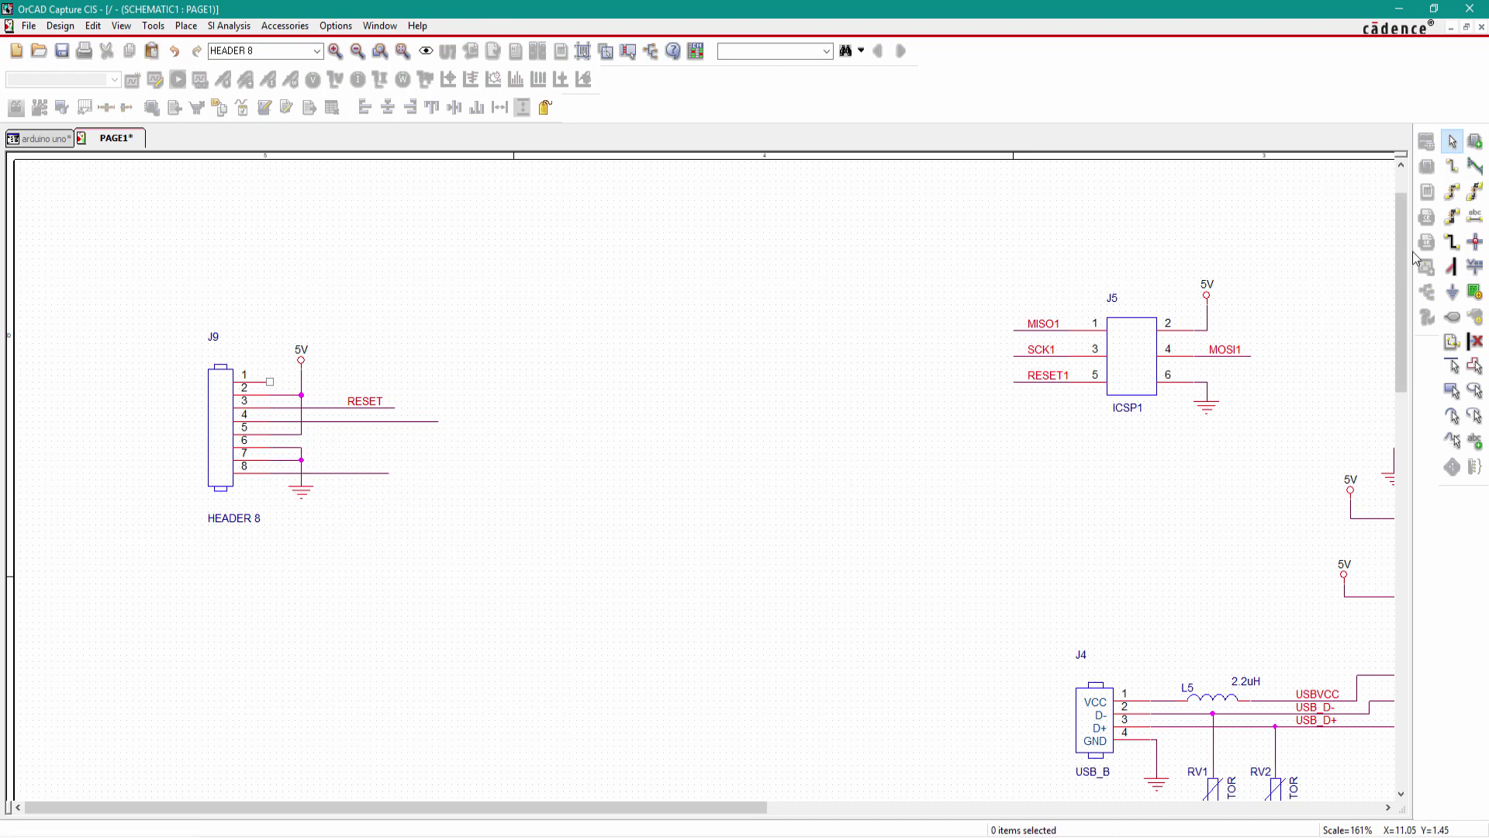
Place the net alias VIN on the wire from pin 8 of header J9
{"action": "left_click", "coordinate": [1475, 219]}
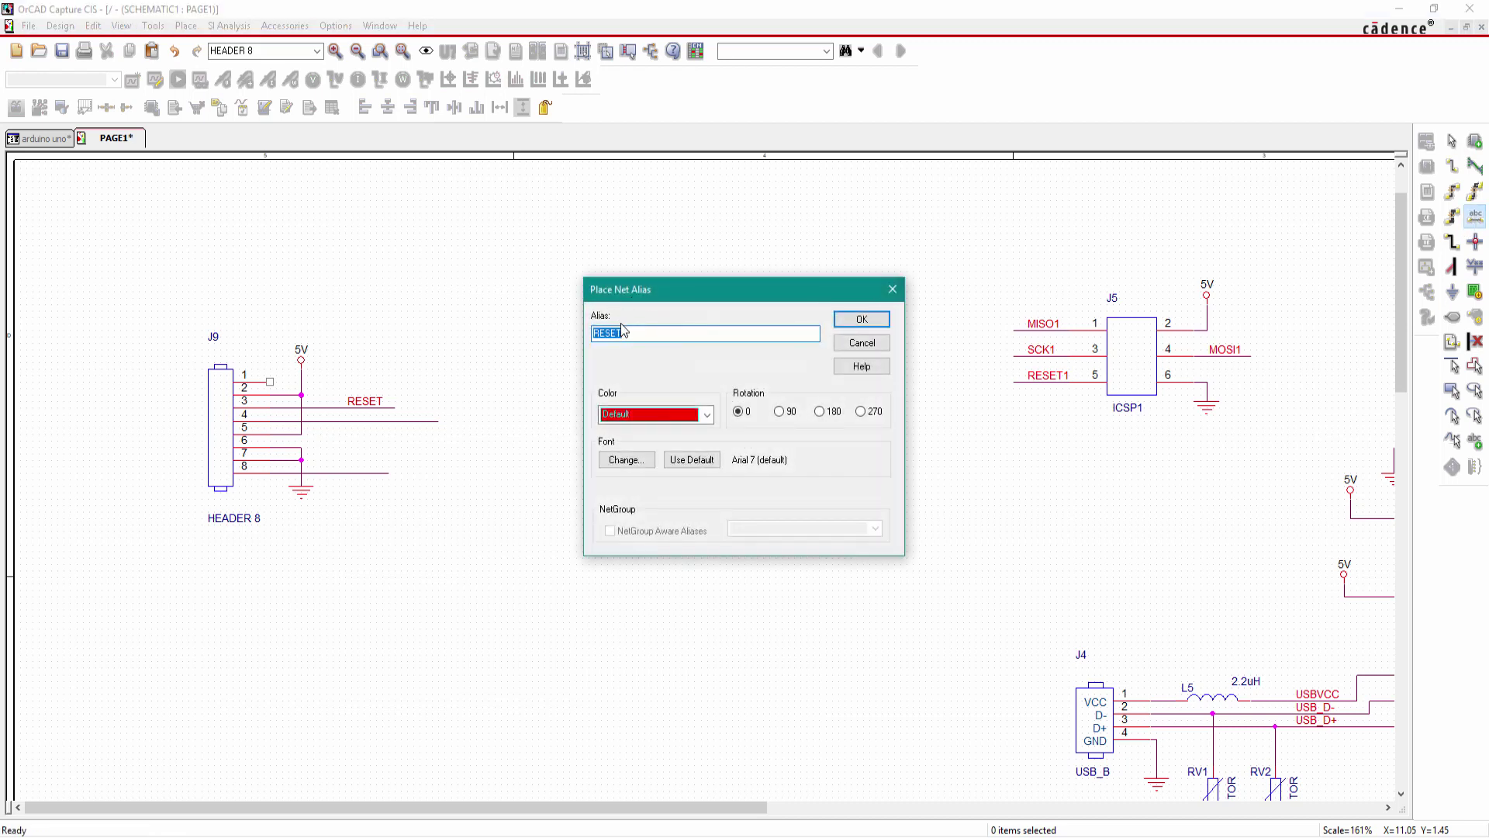
{"action": "type", "text": "VIN"}
{"action": "key", "text": "Return"}
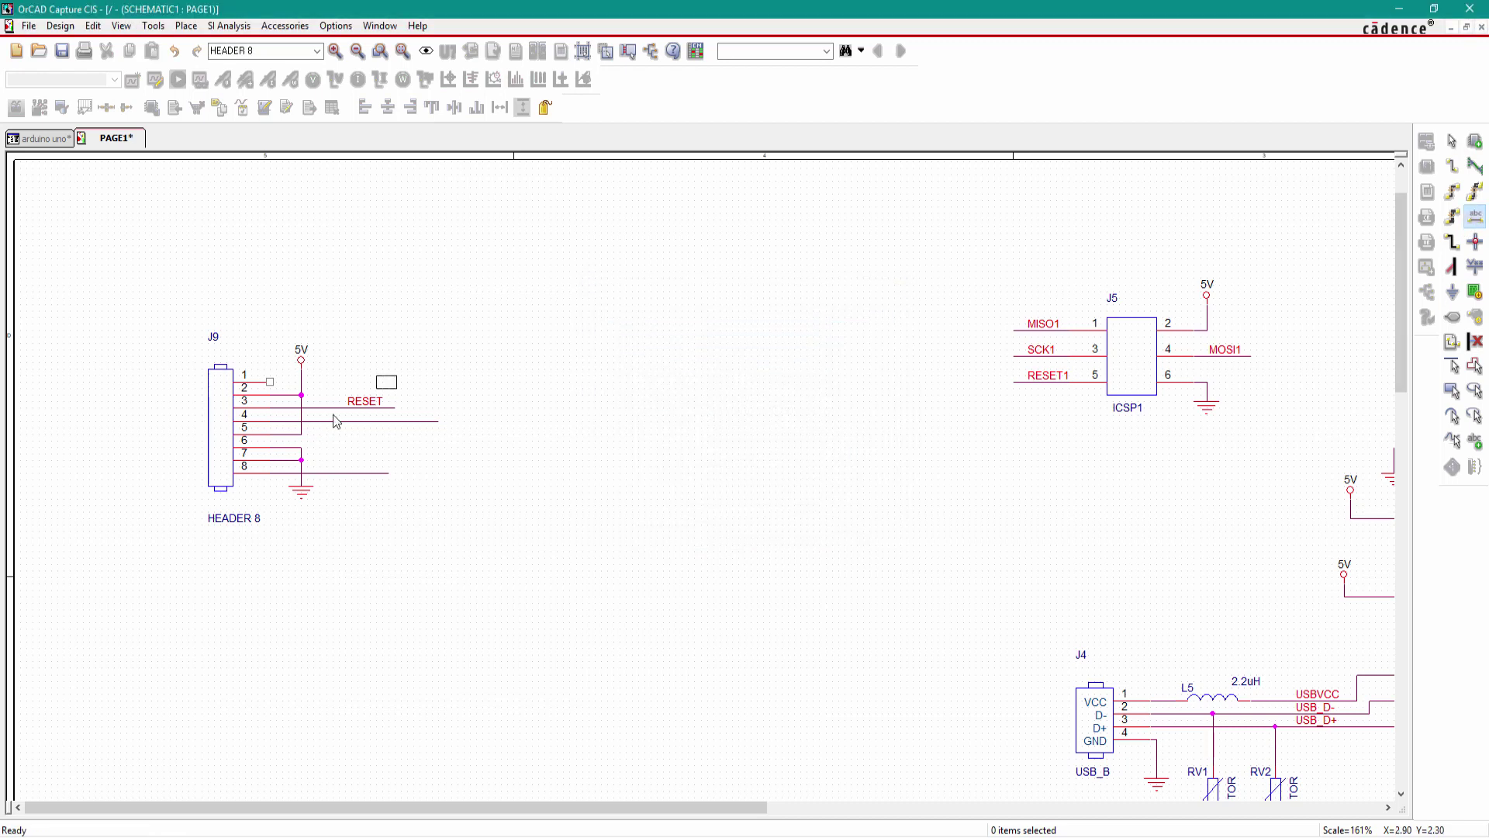
{"action": "left_click", "coordinate": [345, 473]}
{"action": "key", "text": "Escape"}
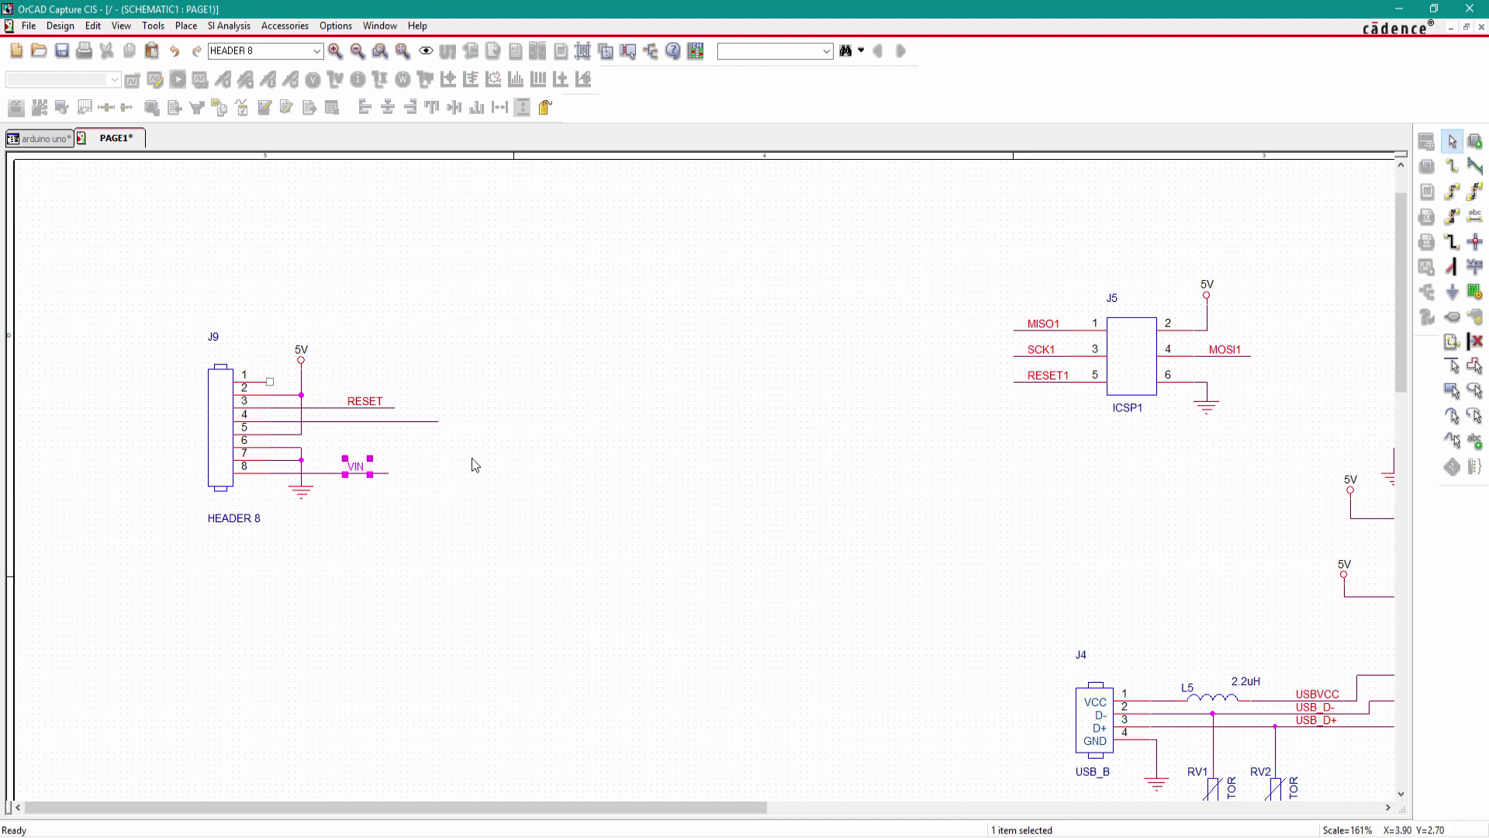
Move the RESET and VIN aliases closer to header J9 and shorten their wires to match
{"action": "left_click_drag", "start_coordinate": [377, 402], "coordinate": [351, 402]}
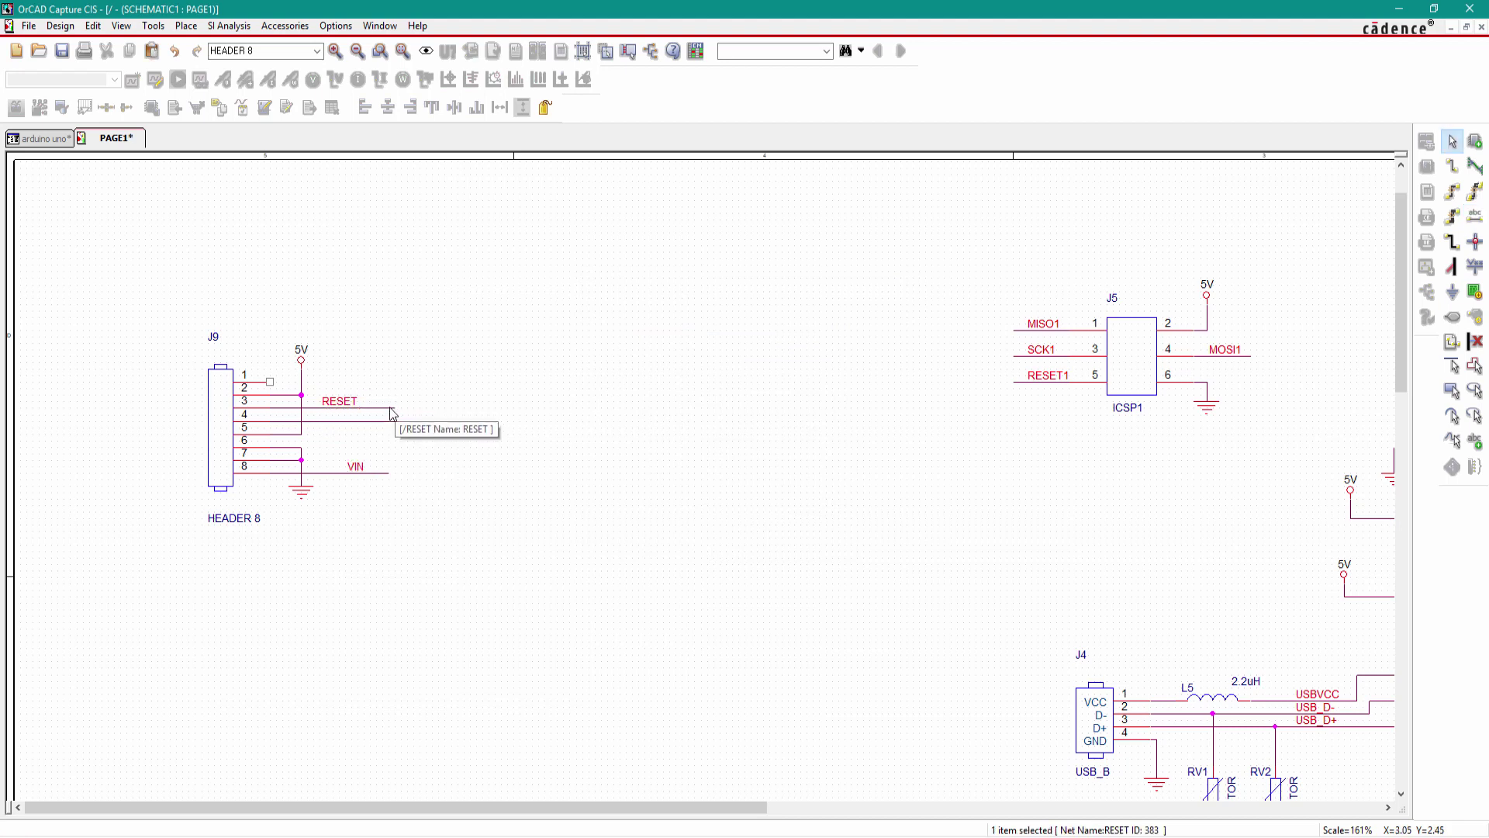
{"action": "left_click_drag", "start_coordinate": [363, 467], "coordinate": [339, 469]}
{"action": "left_click", "coordinate": [499, 525]}
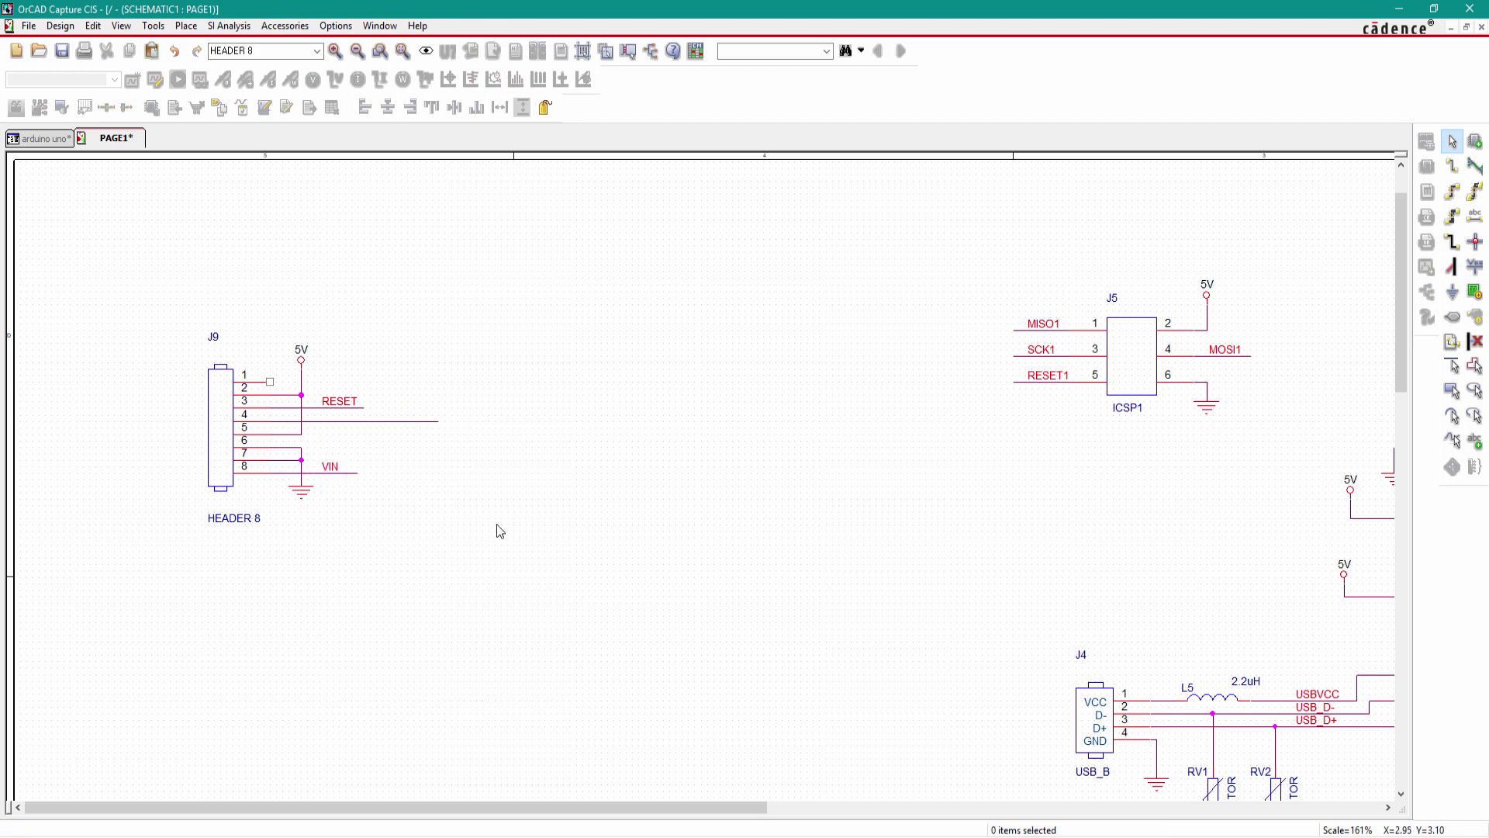
Place a VCC power symbol from CAPSYM just above the end of header J9's pin 4 wire
{"action": "left_click", "coordinate": [1476, 270]}
{"action": "scroll", "coordinate": [645, 395], "scroll_direction": "down", "scroll_amount": 2}
{"action": "left_click", "coordinate": [622, 375]}
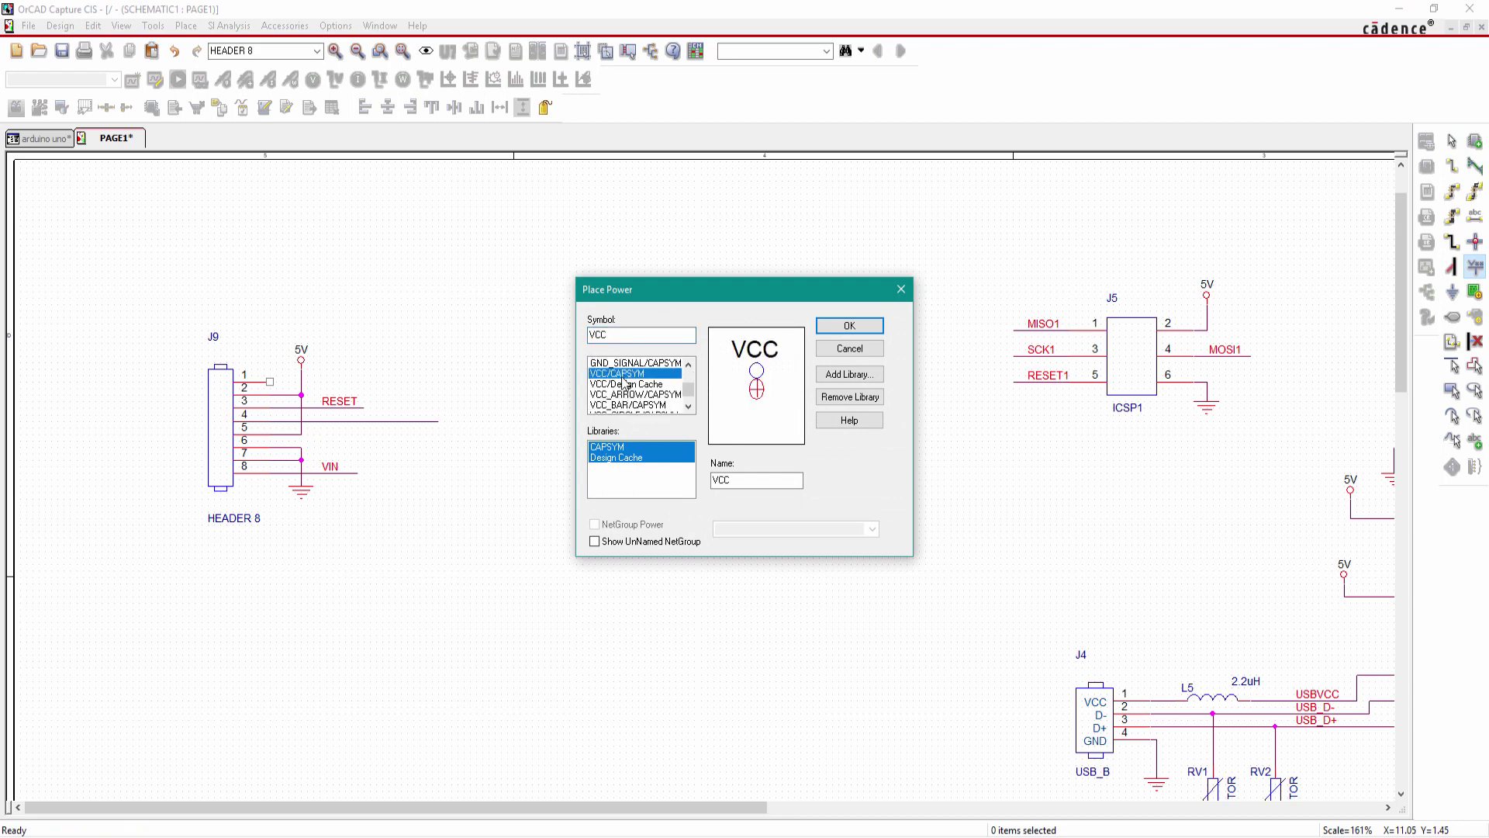
{"action": "left_click", "coordinate": [849, 326]}
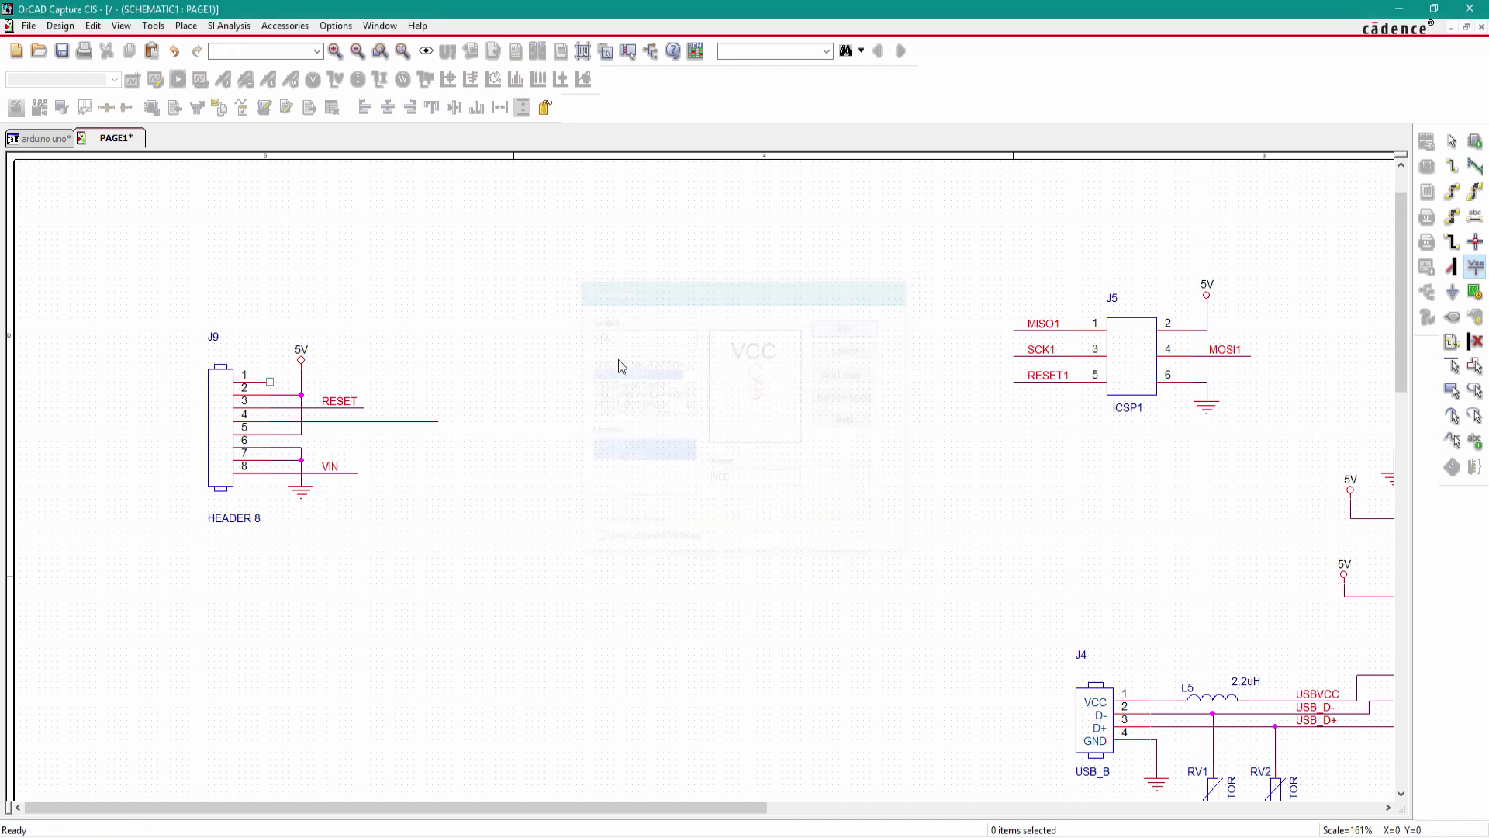
{"action": "left_click", "coordinate": [426, 400]}
{"action": "key", "text": "Escape"}
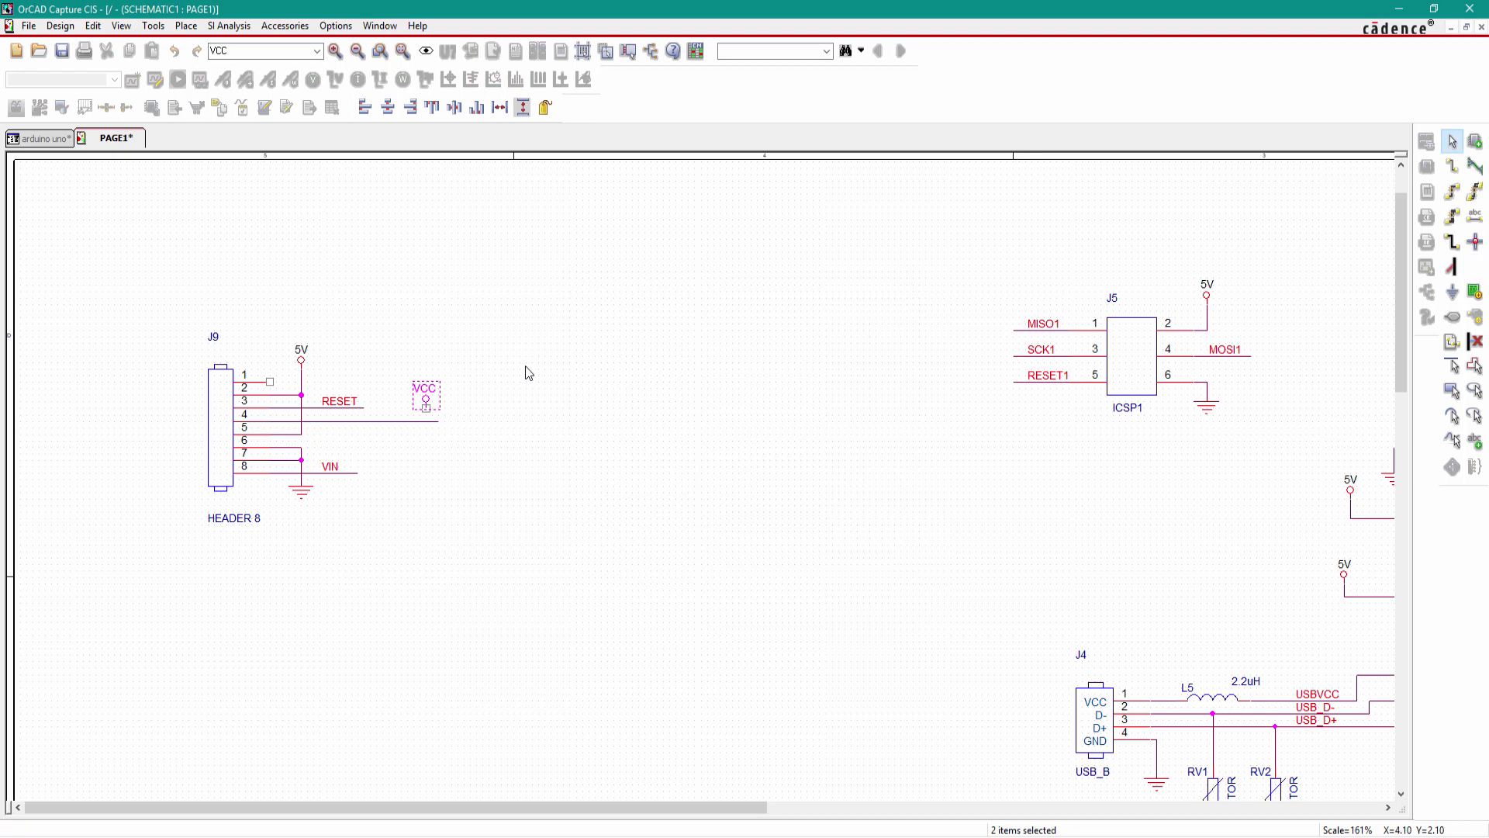
Rename the VCC power symbol beside header J9 to 3V3
{"action": "double_click", "coordinate": [425, 387]}
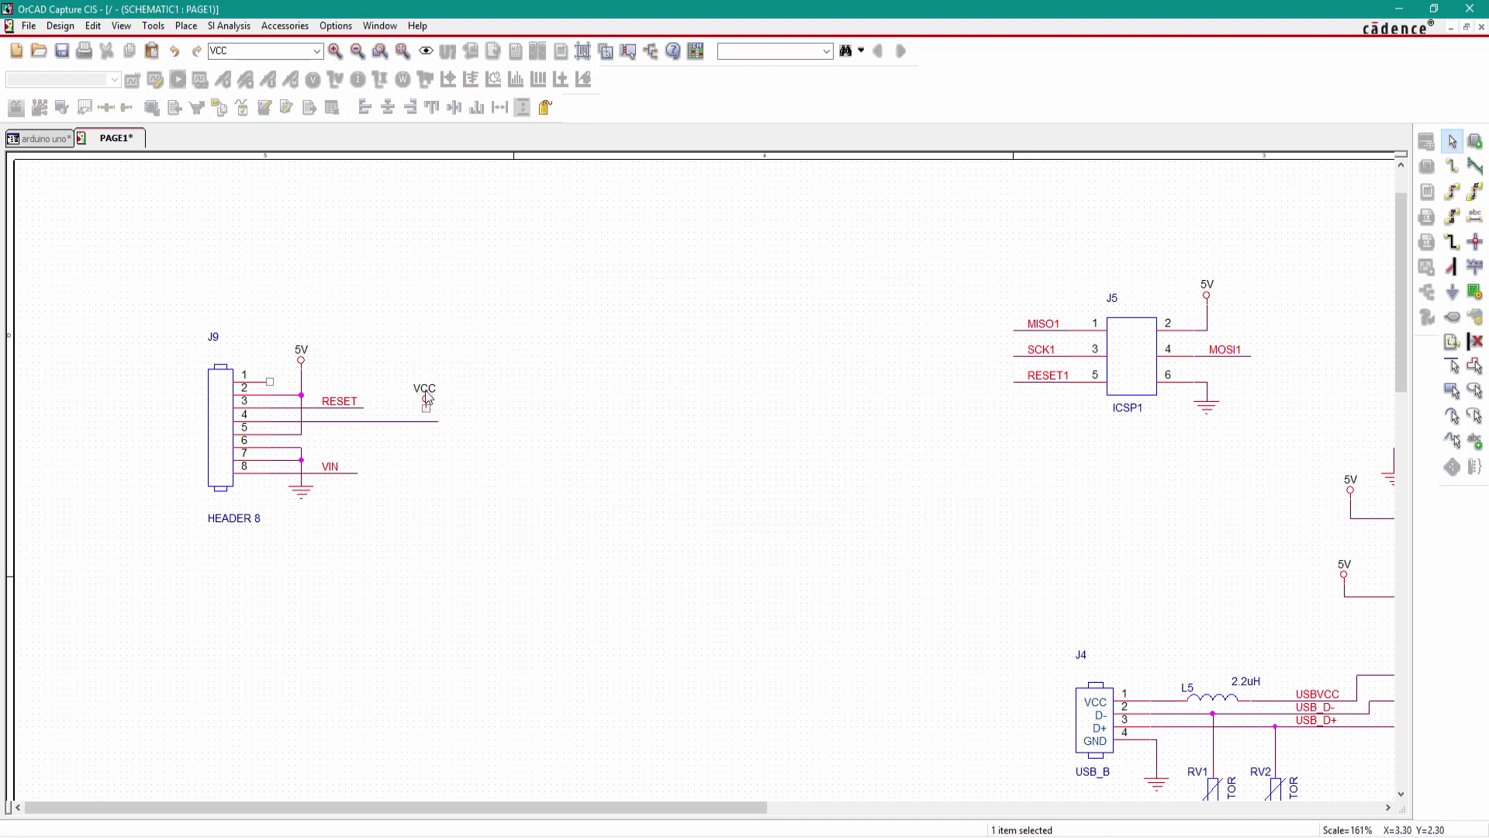
{"action": "type", "text": "3V3"}
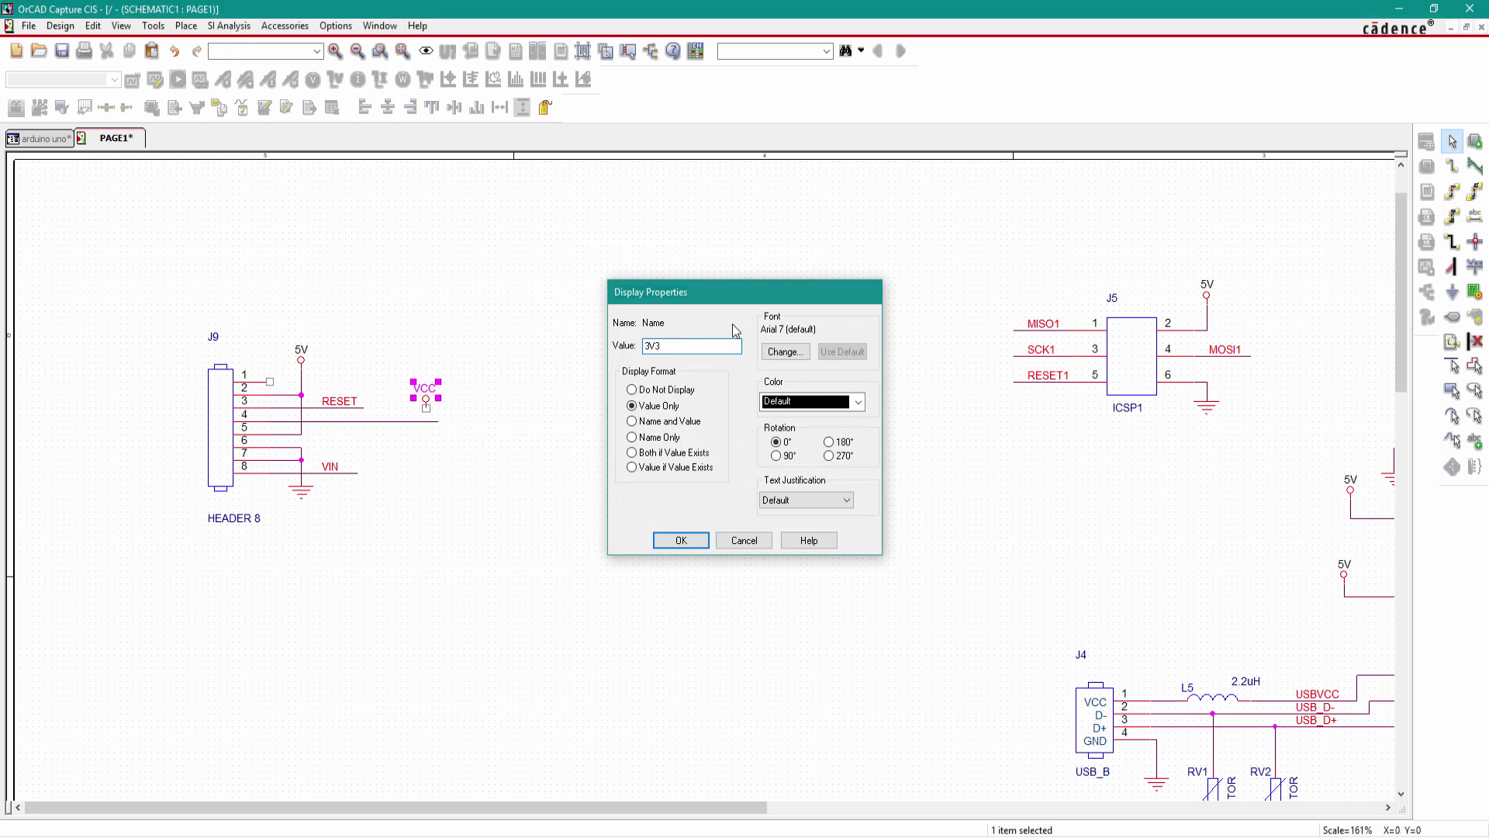
{"action": "key", "text": "Return"}
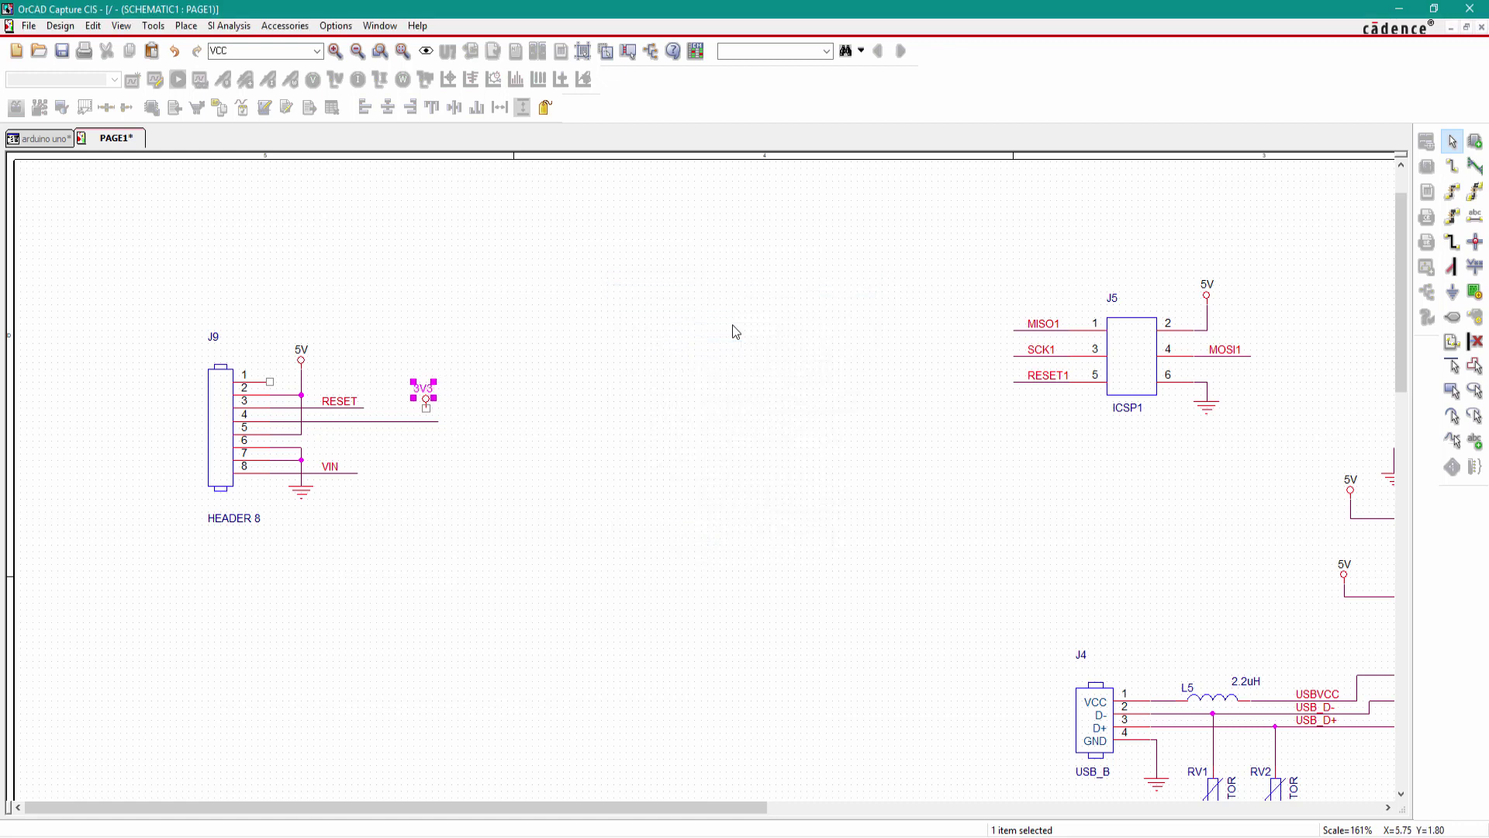
Delete the open-ended wire on pin 4 of header J9 and wire that pin to the 3V3 symbol instead
{"action": "left_click", "coordinate": [418, 426]}
{"action": "left_click", "coordinate": [418, 424]}
{"action": "key", "text": "Delete"}
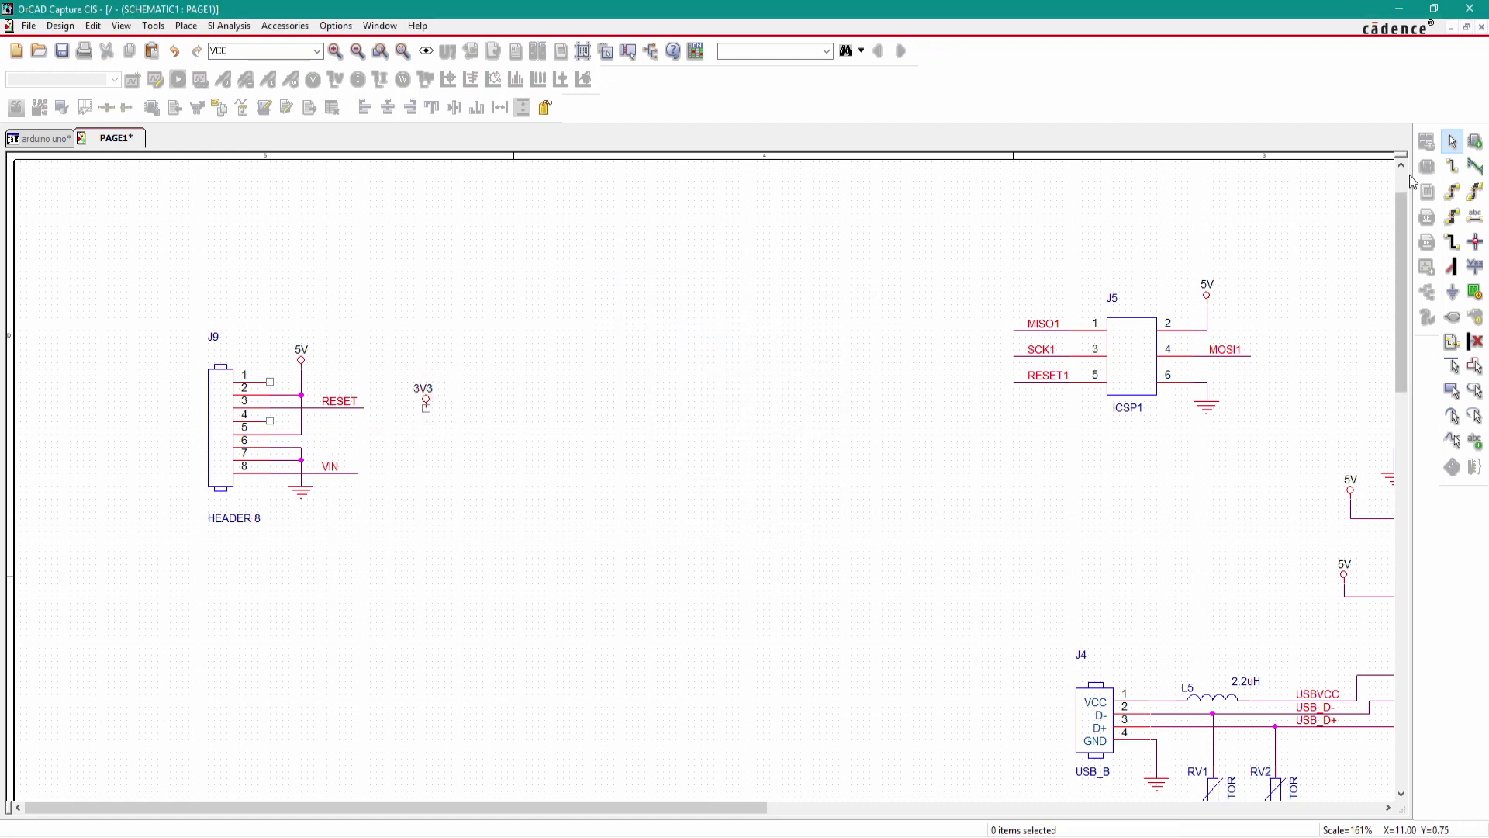
{"action": "left_click", "coordinate": [1451, 166]}
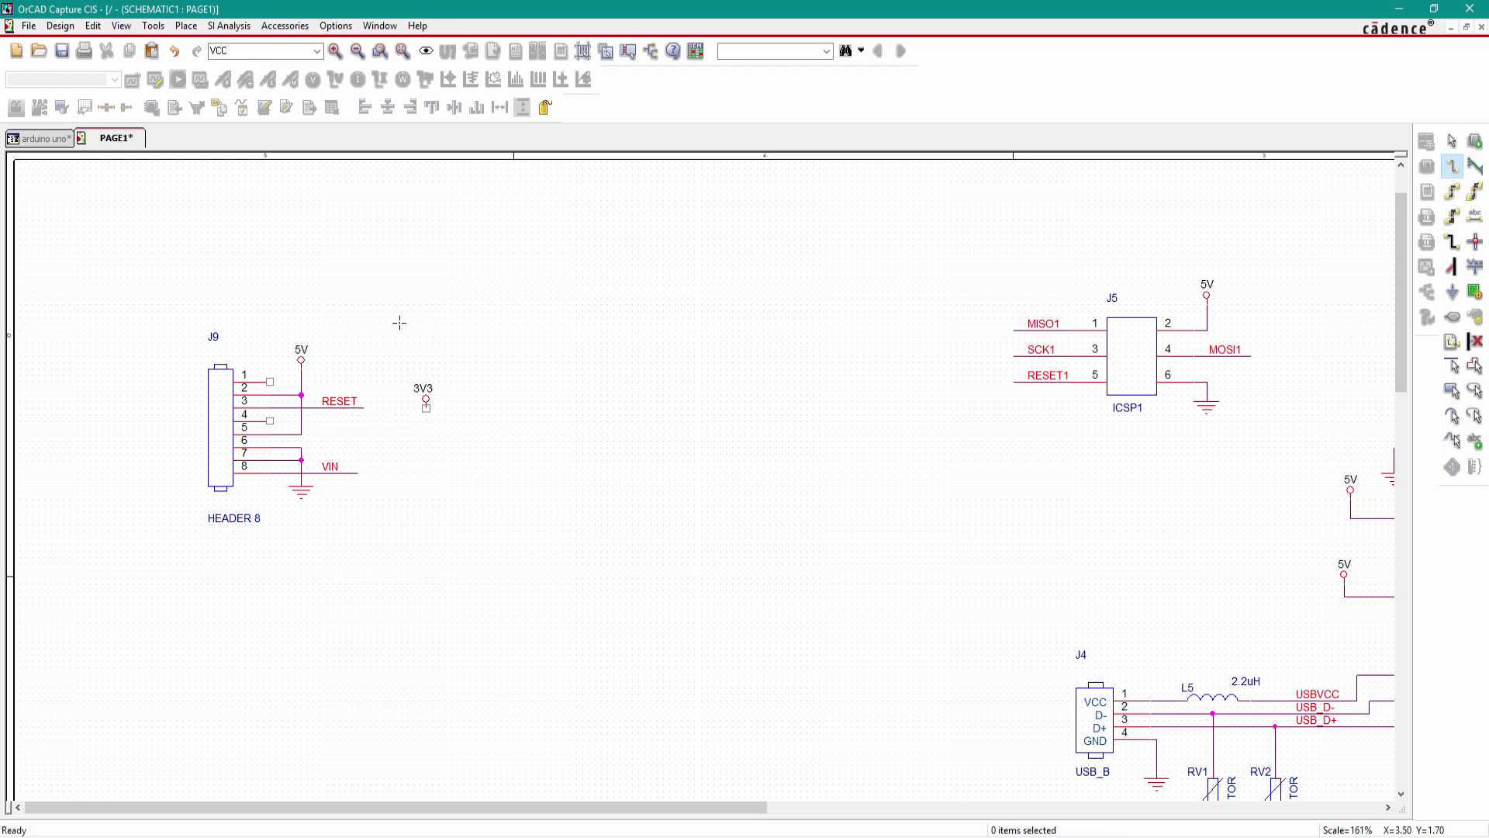
{"action": "left_click", "coordinate": [424, 408]}
{"action": "left_click", "coordinate": [270, 421]}
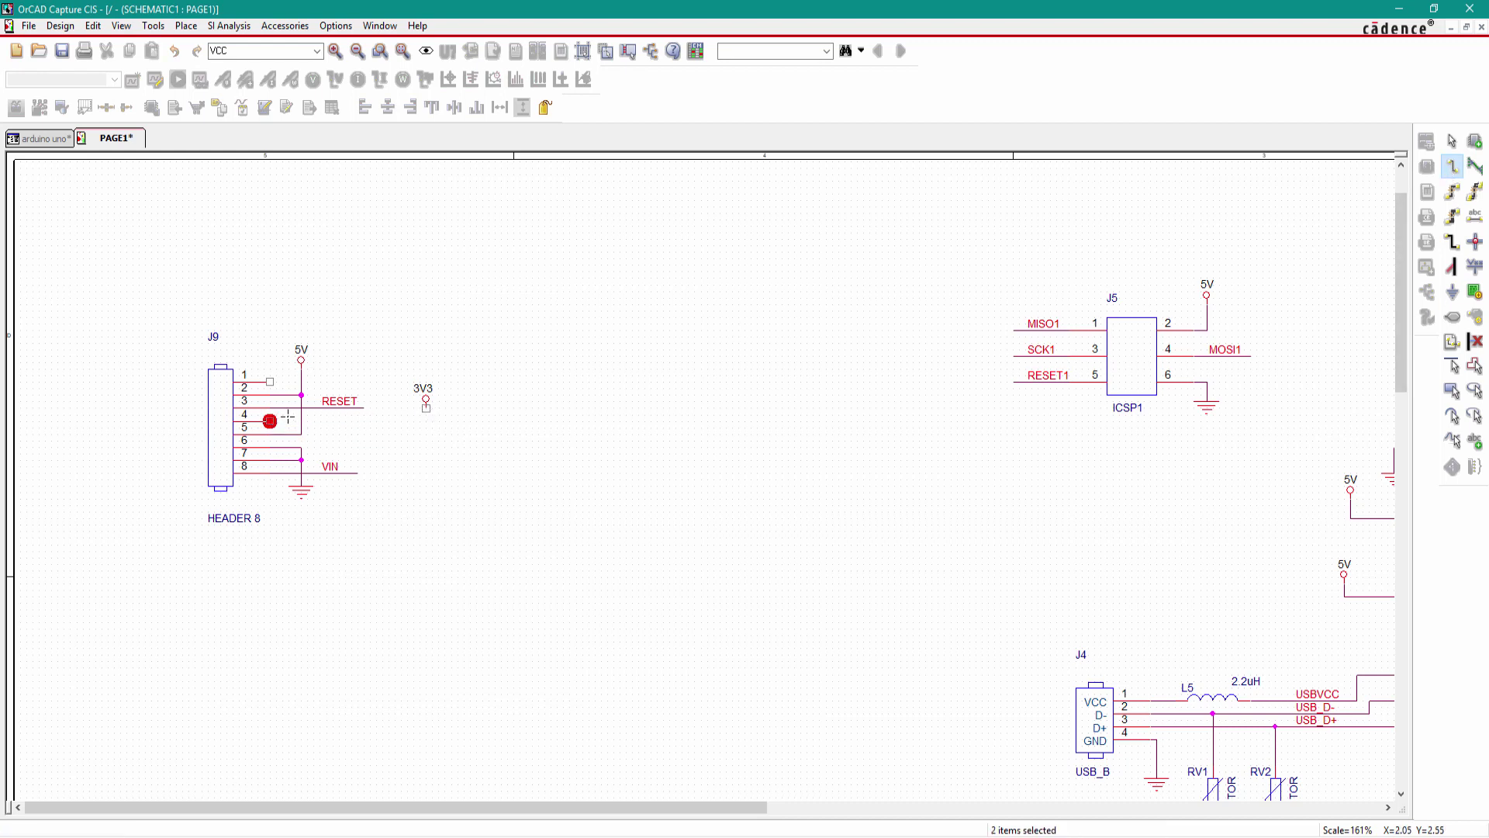
{"action": "key", "text": "Escape"}
{"action": "left_click", "coordinate": [500, 353]}
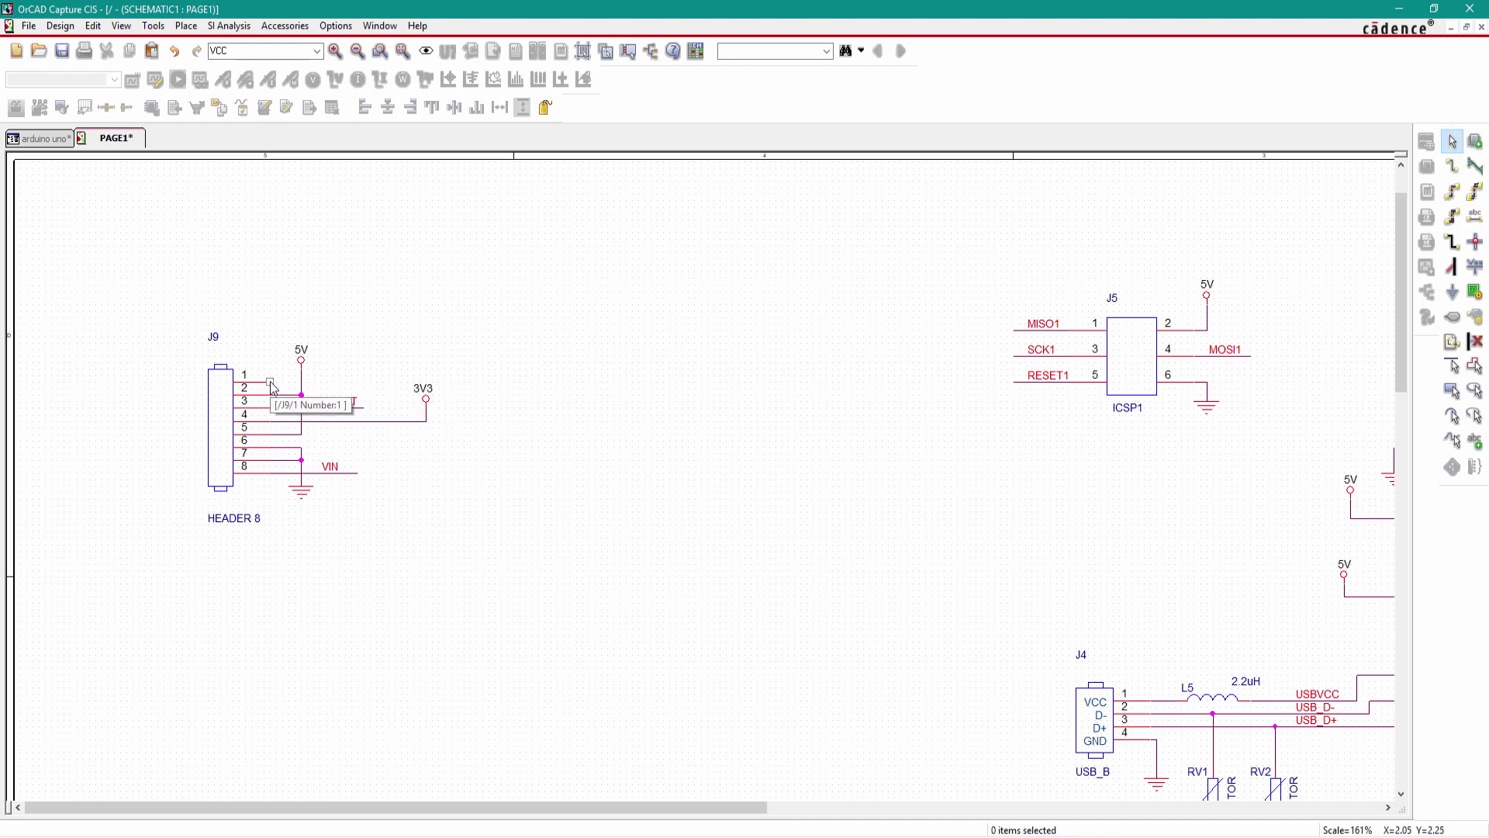
Mark pin 1 of header J9 as not connected
{"action": "left_click", "coordinate": [1476, 343]}
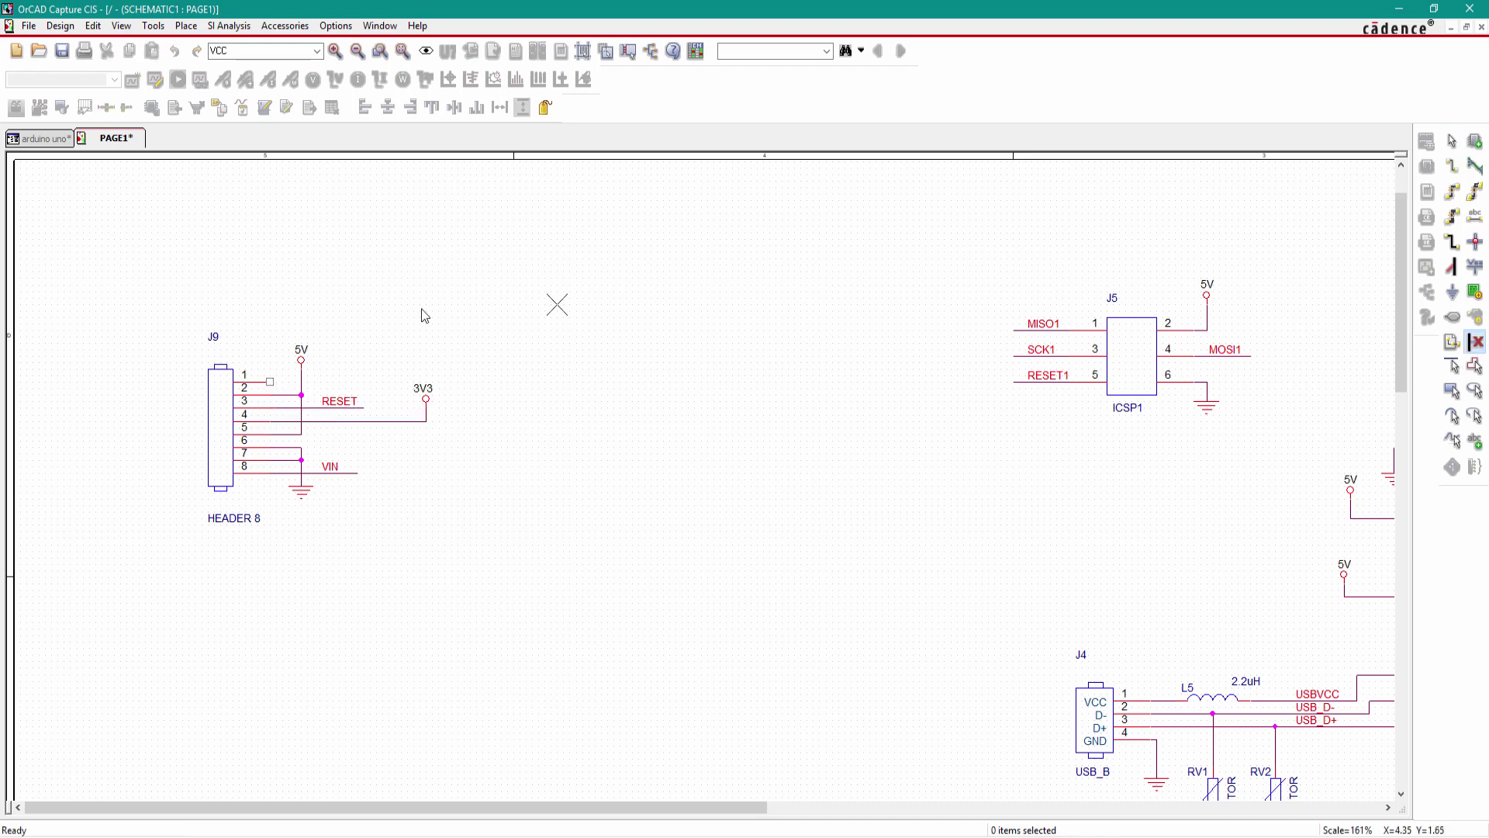
{"action": "left_click", "coordinate": [270, 381]}
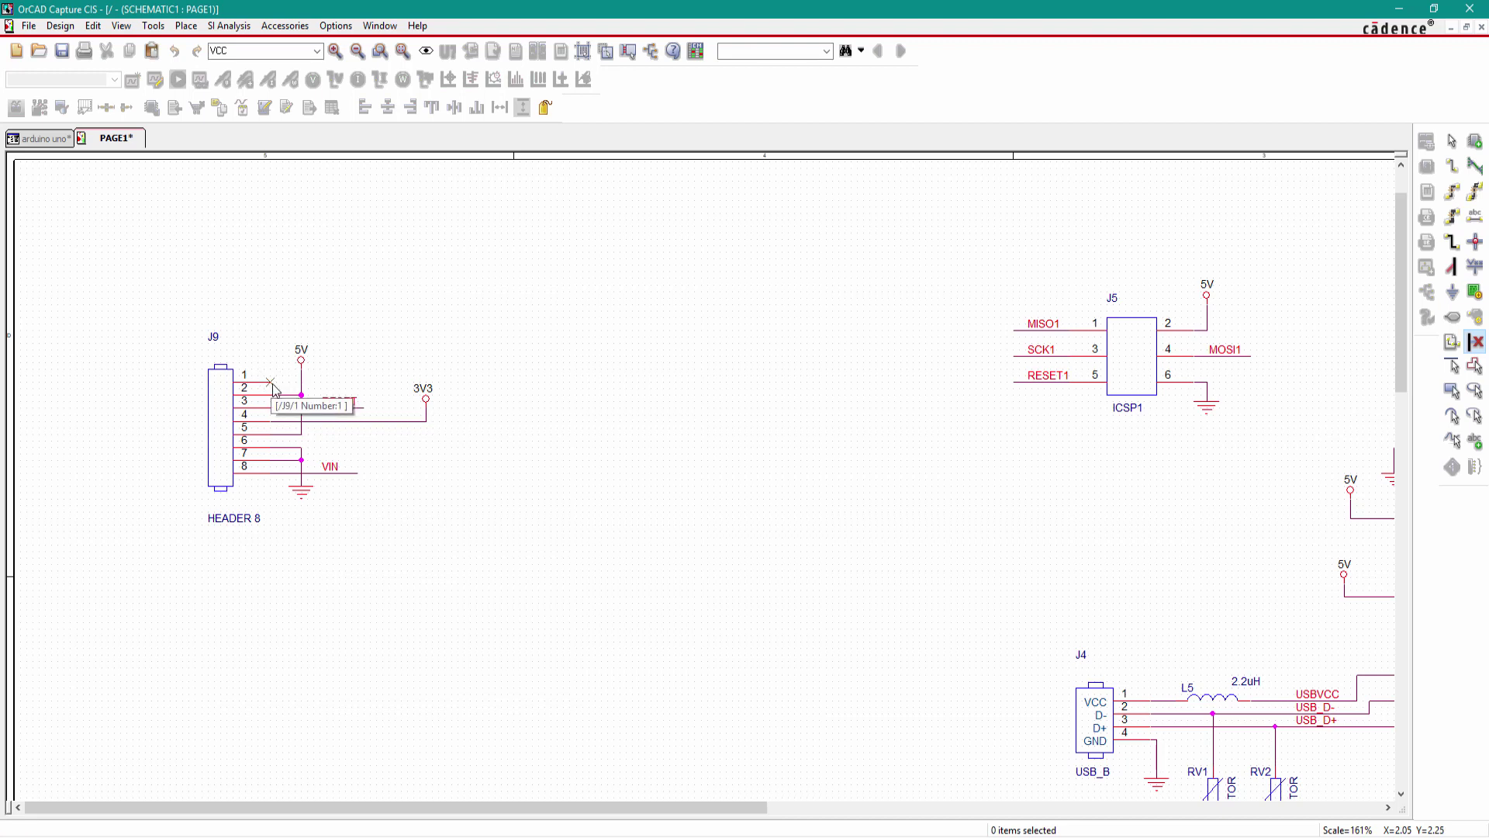
{"action": "key", "text": "Escape"}
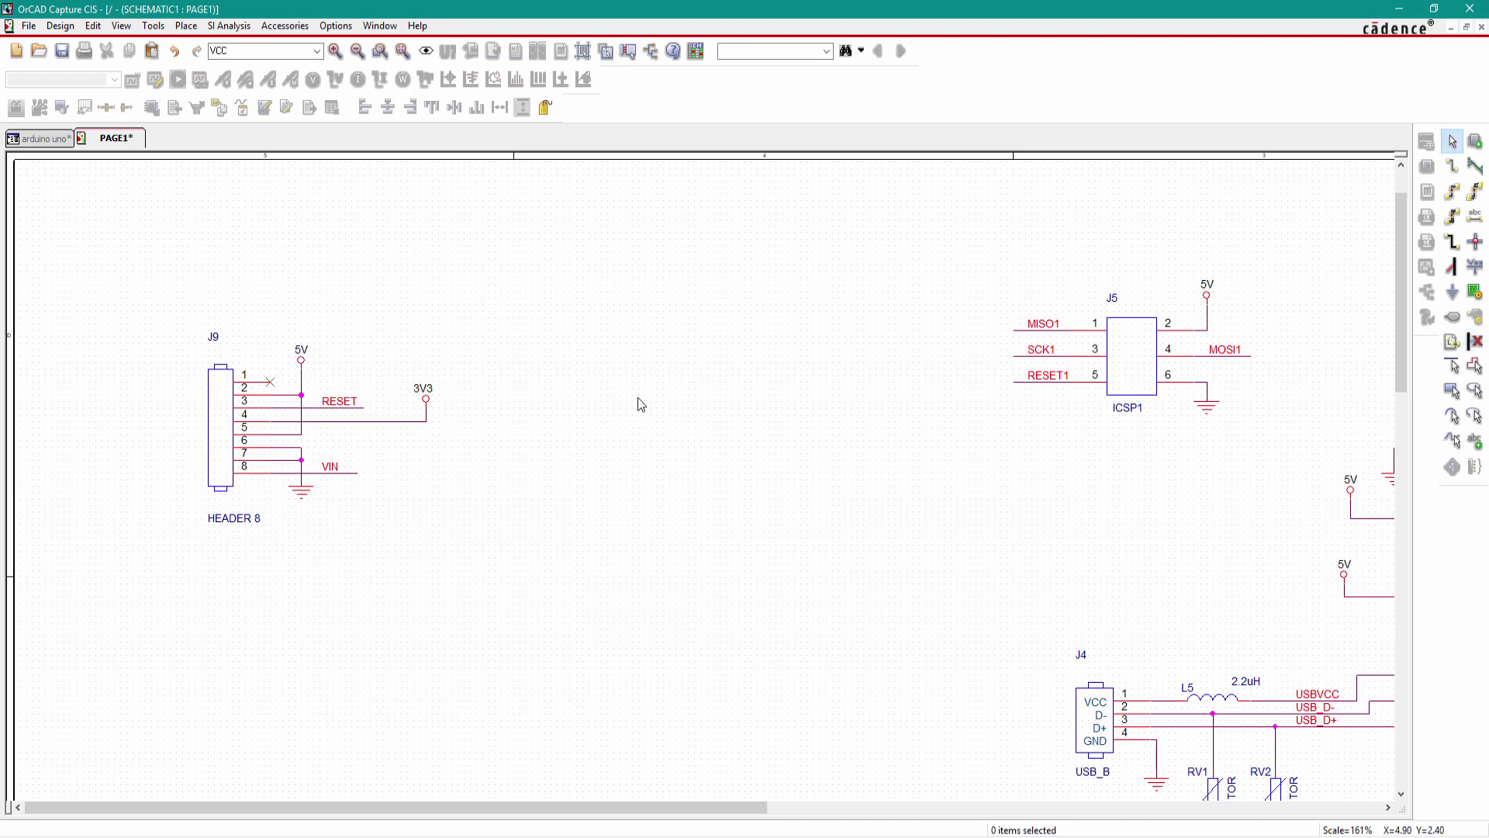
Place a CONN JACK PWR part from the CONNECTOR library in the empty area below header J9
{"action": "scroll", "coordinate": [180, 426], "scroll_direction": "down", "scroll_amount": 3}
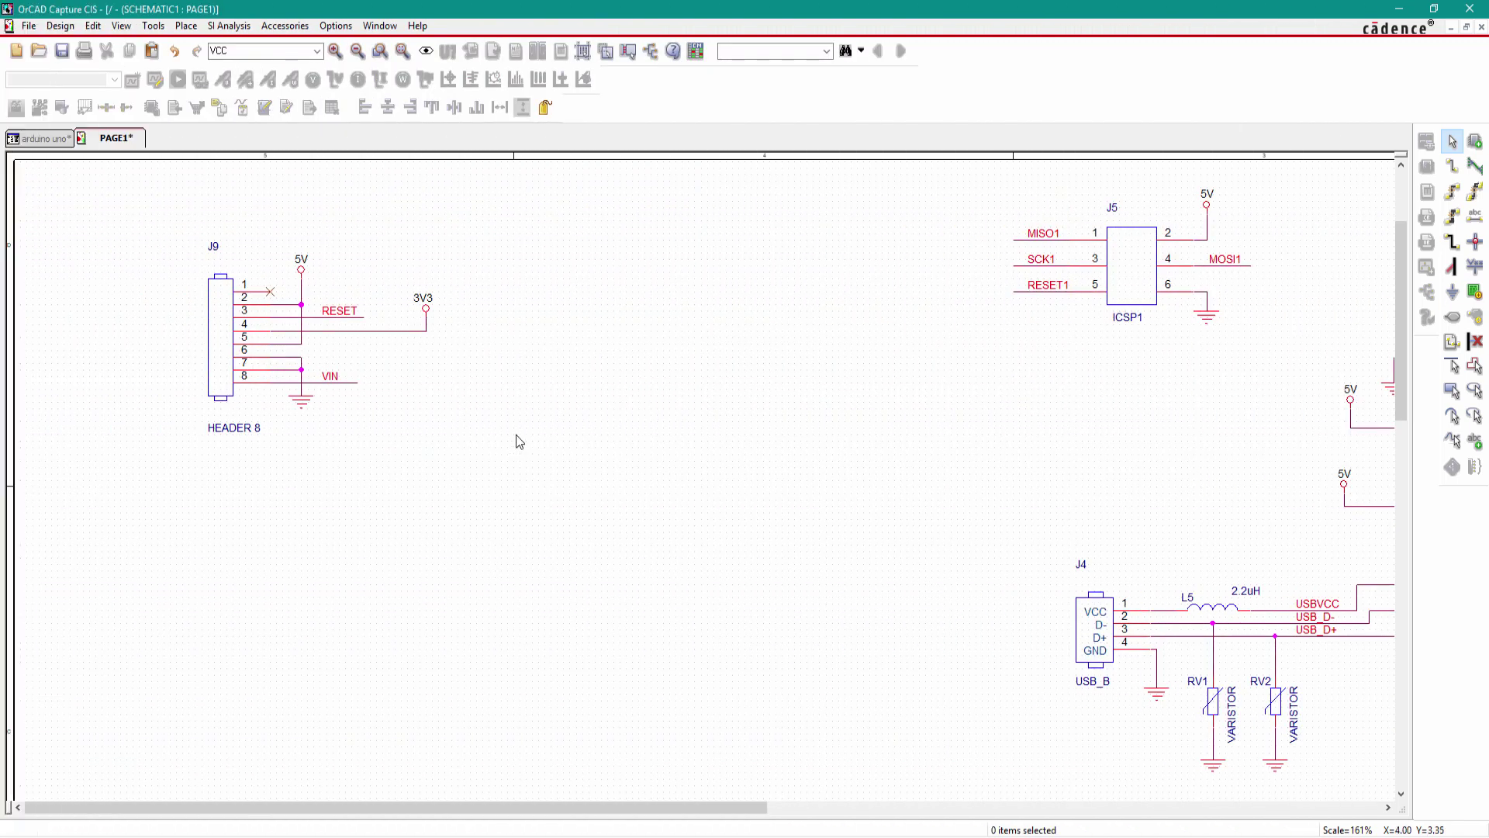
{"action": "left_click", "coordinate": [1475, 141]}
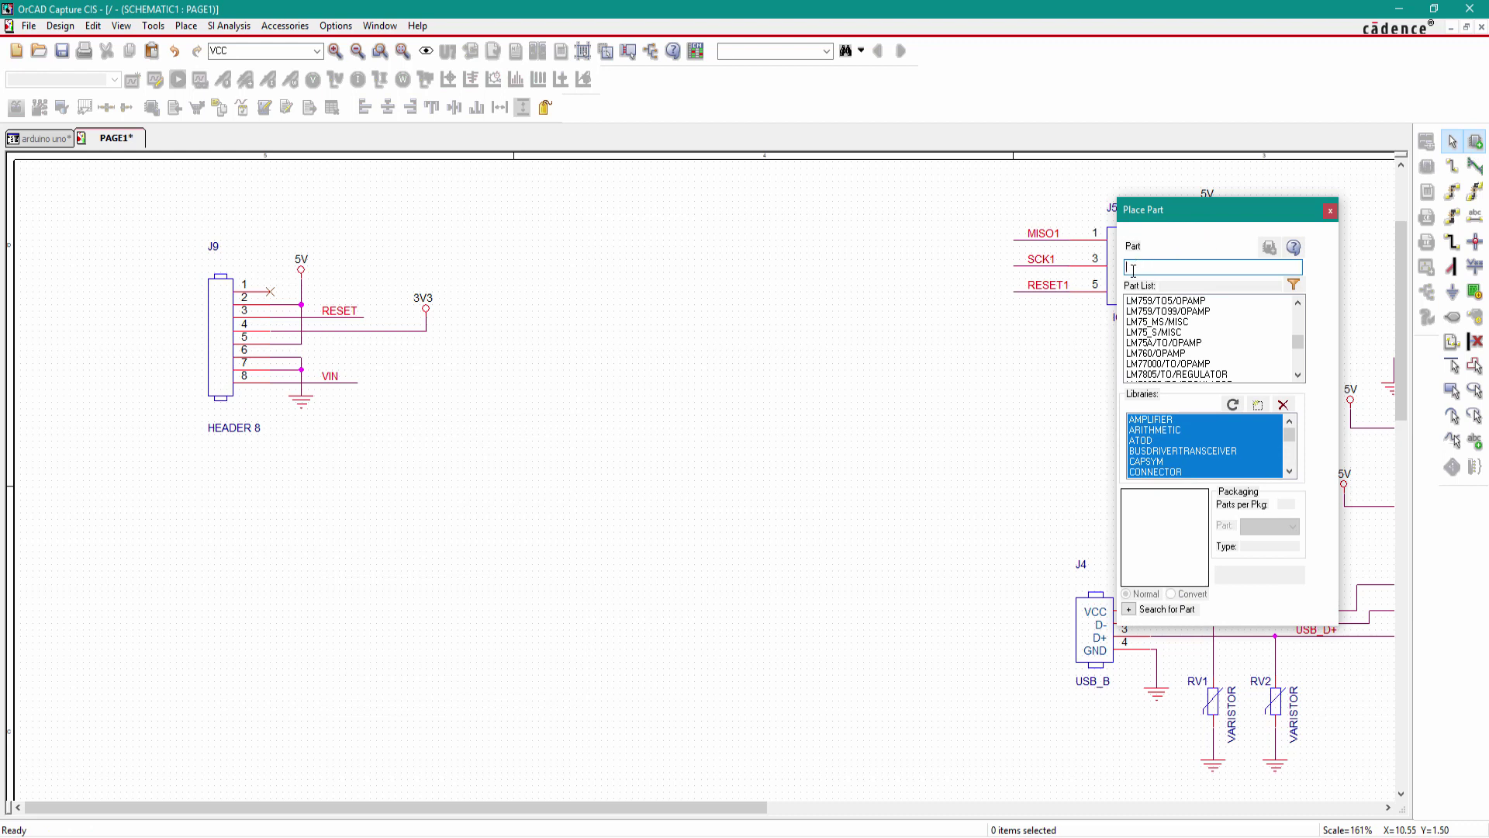
{"action": "type", "text": "conn ja"}
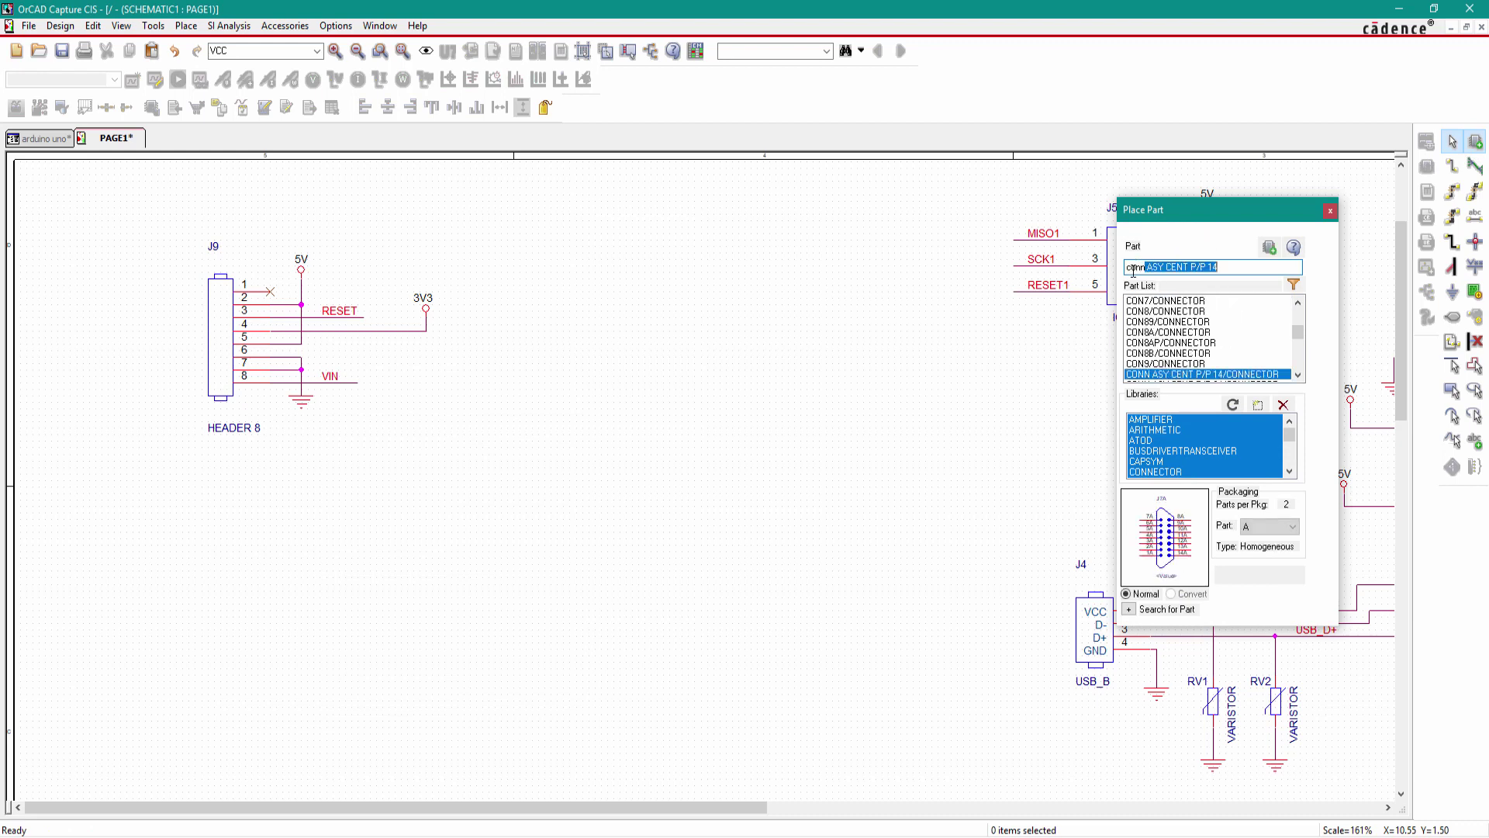
{"action": "type", "text": "ck p"}
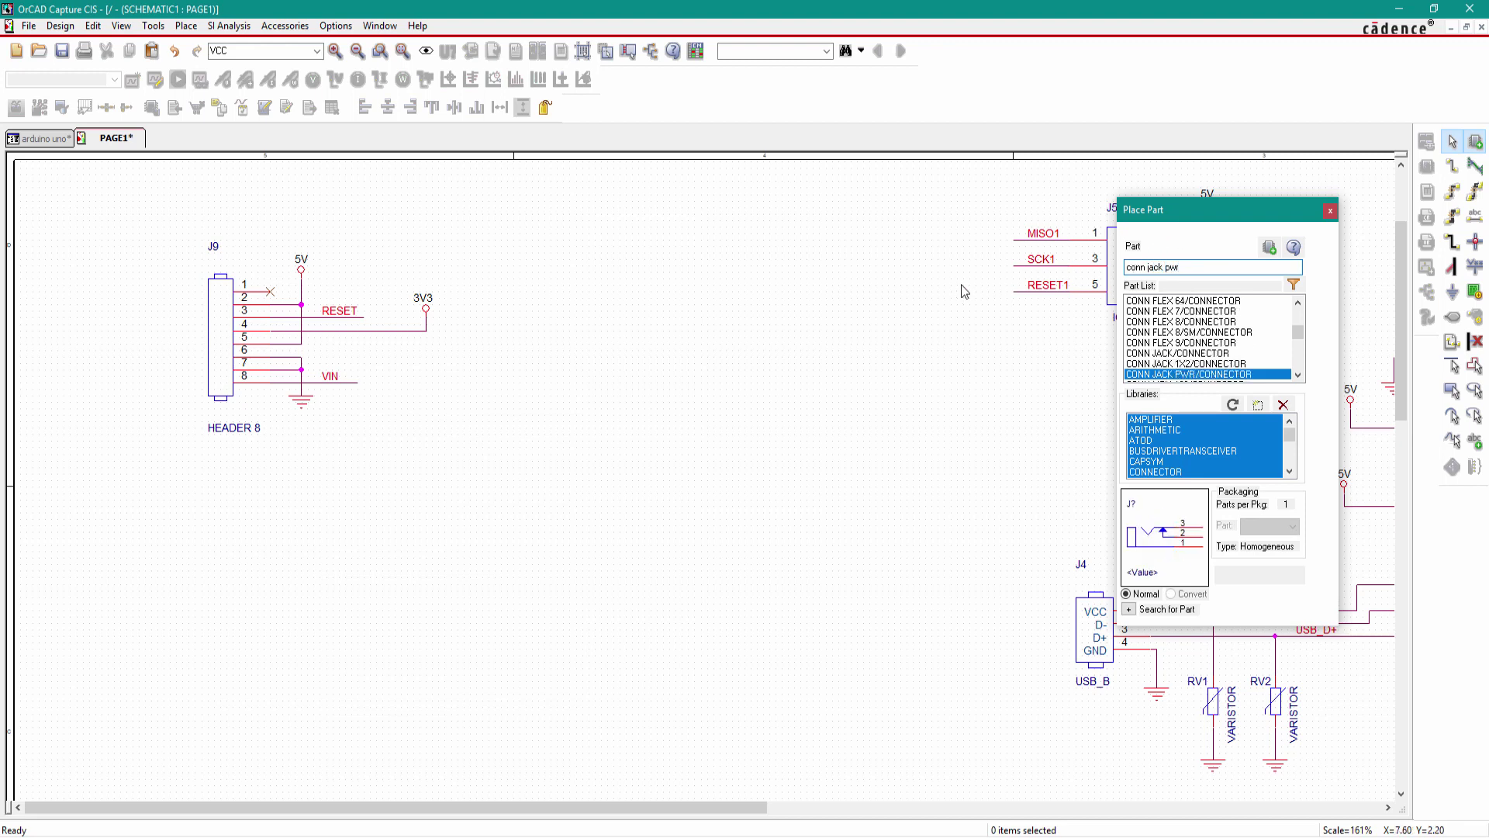
{"action": "type", "text": "wr"}
{"action": "double_click", "coordinate": [1194, 375]}
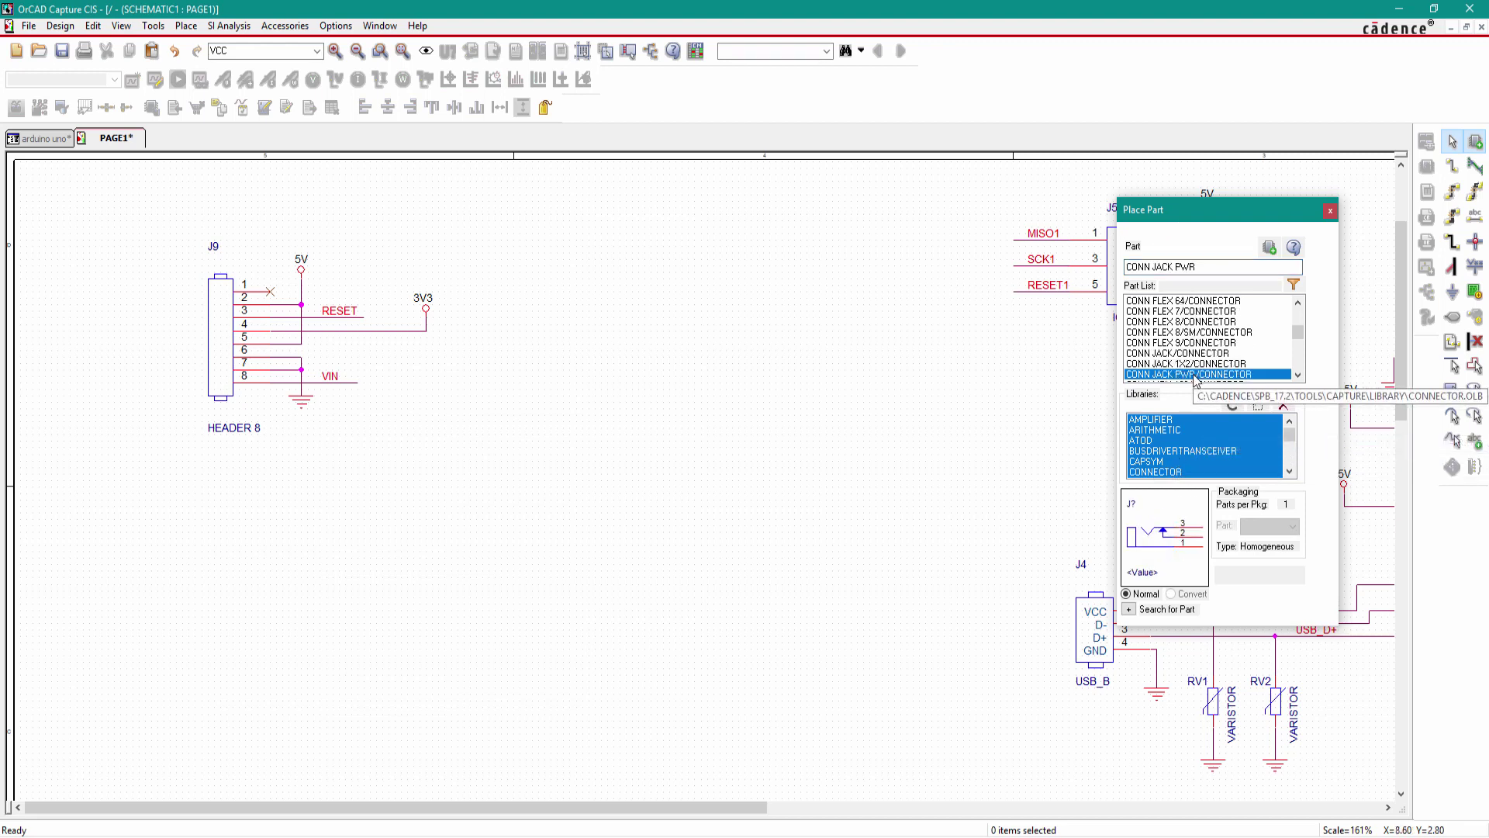
{"action": "left_click", "coordinate": [220, 554]}
{"action": "key", "text": "Escape"}
{"action": "left_click", "coordinate": [437, 478]}
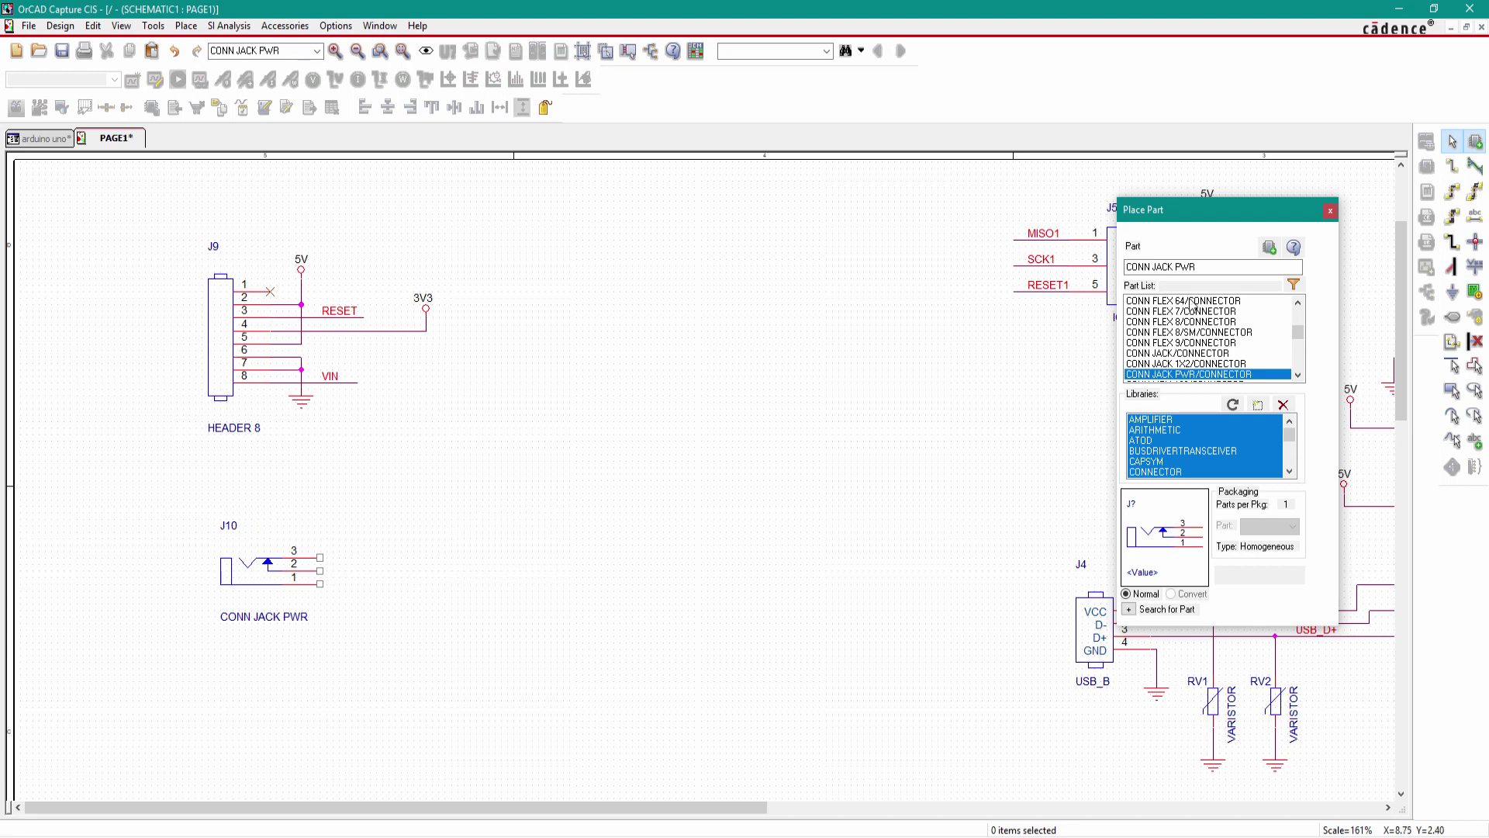
Place a DIODE part from the DISCRETE library to the right of the power jack
{"action": "left_click_drag", "start_coordinate": [1203, 266], "coordinate": [1138, 265]}
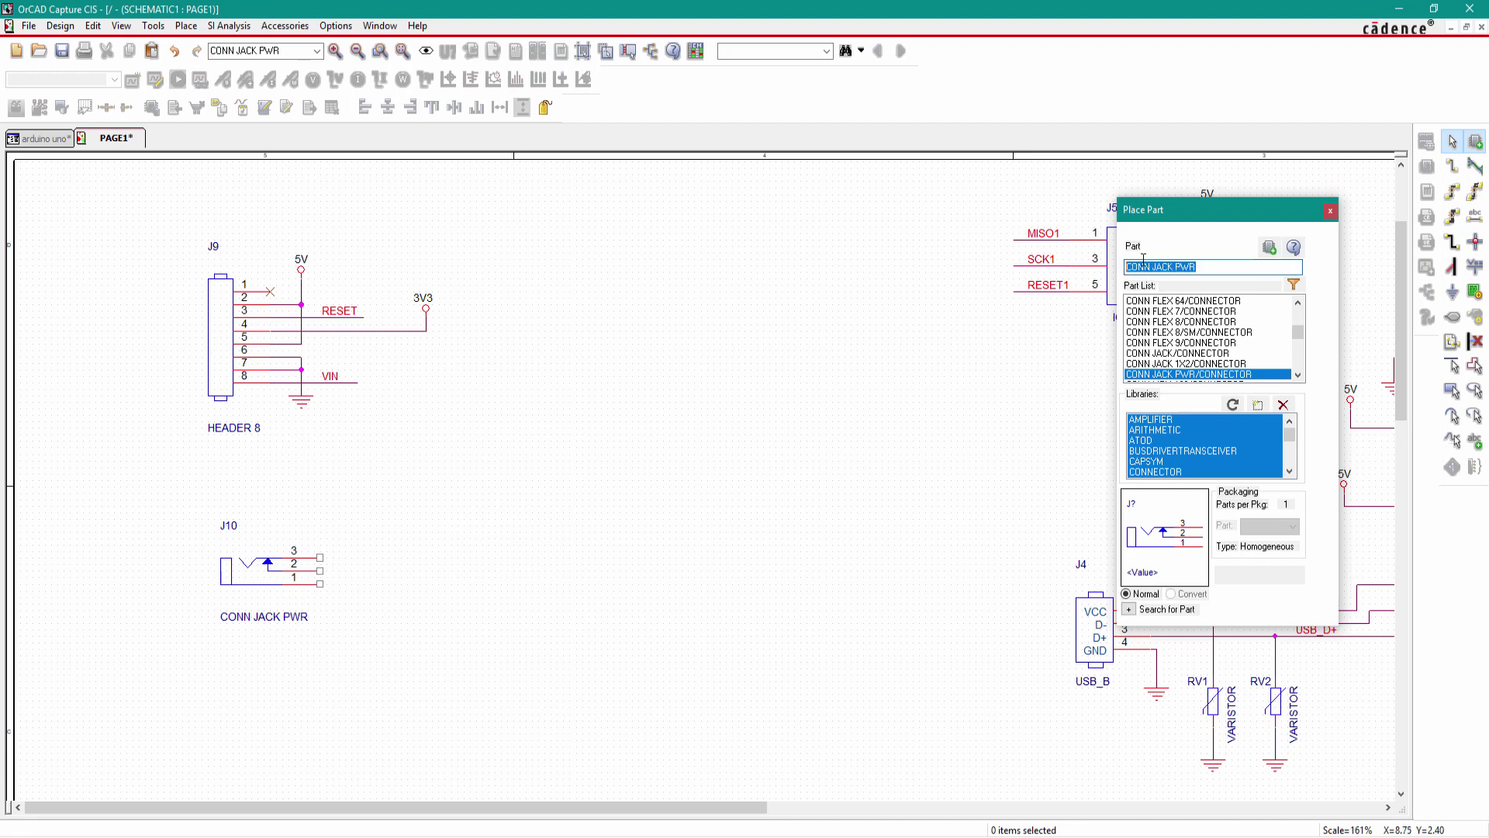
{"action": "type", "text": "diode"}
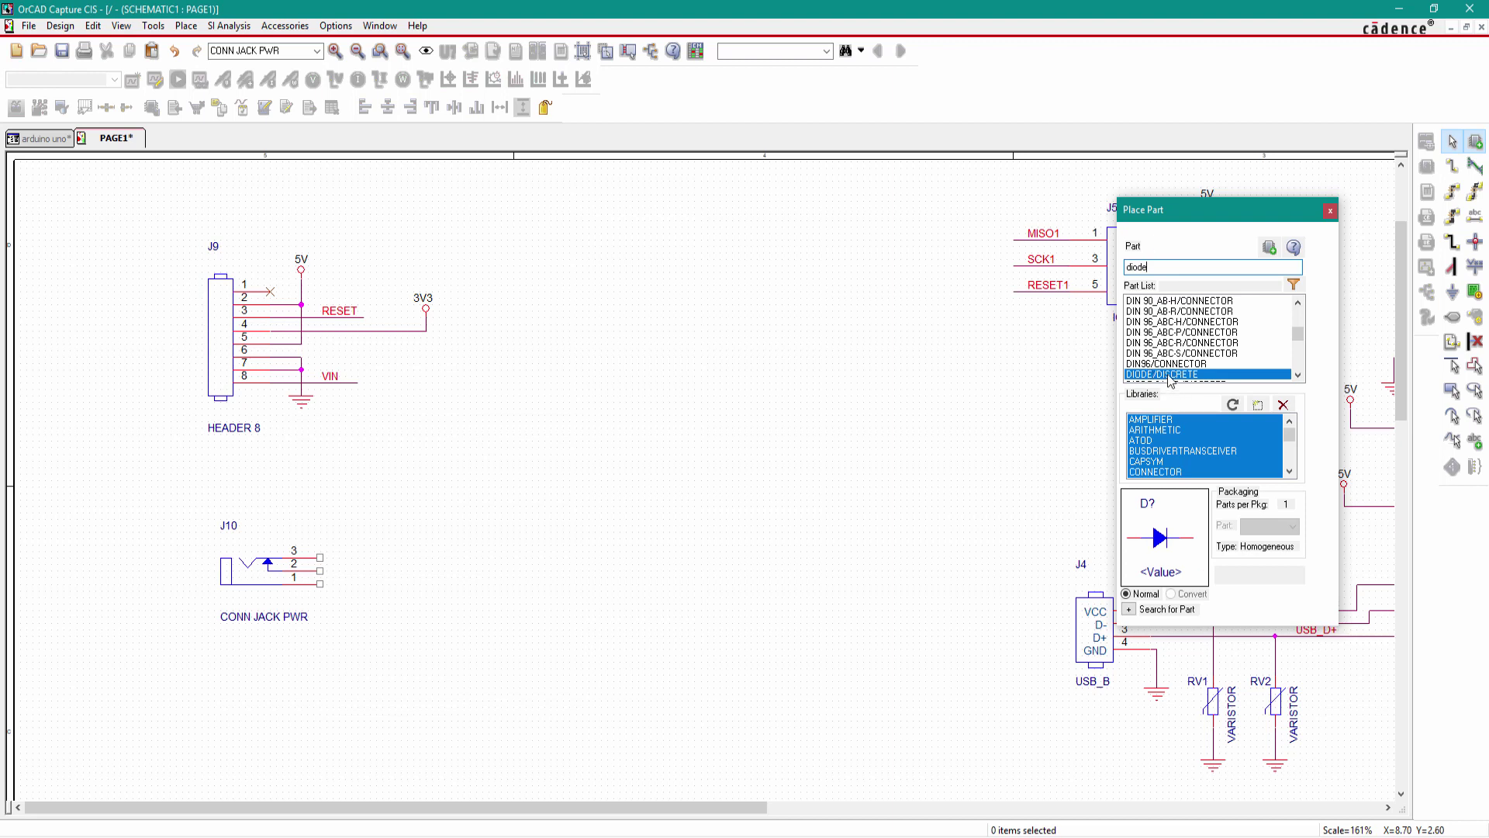
{"action": "double_click", "coordinate": [1170, 375]}
{"action": "left_click", "coordinate": [394, 572]}
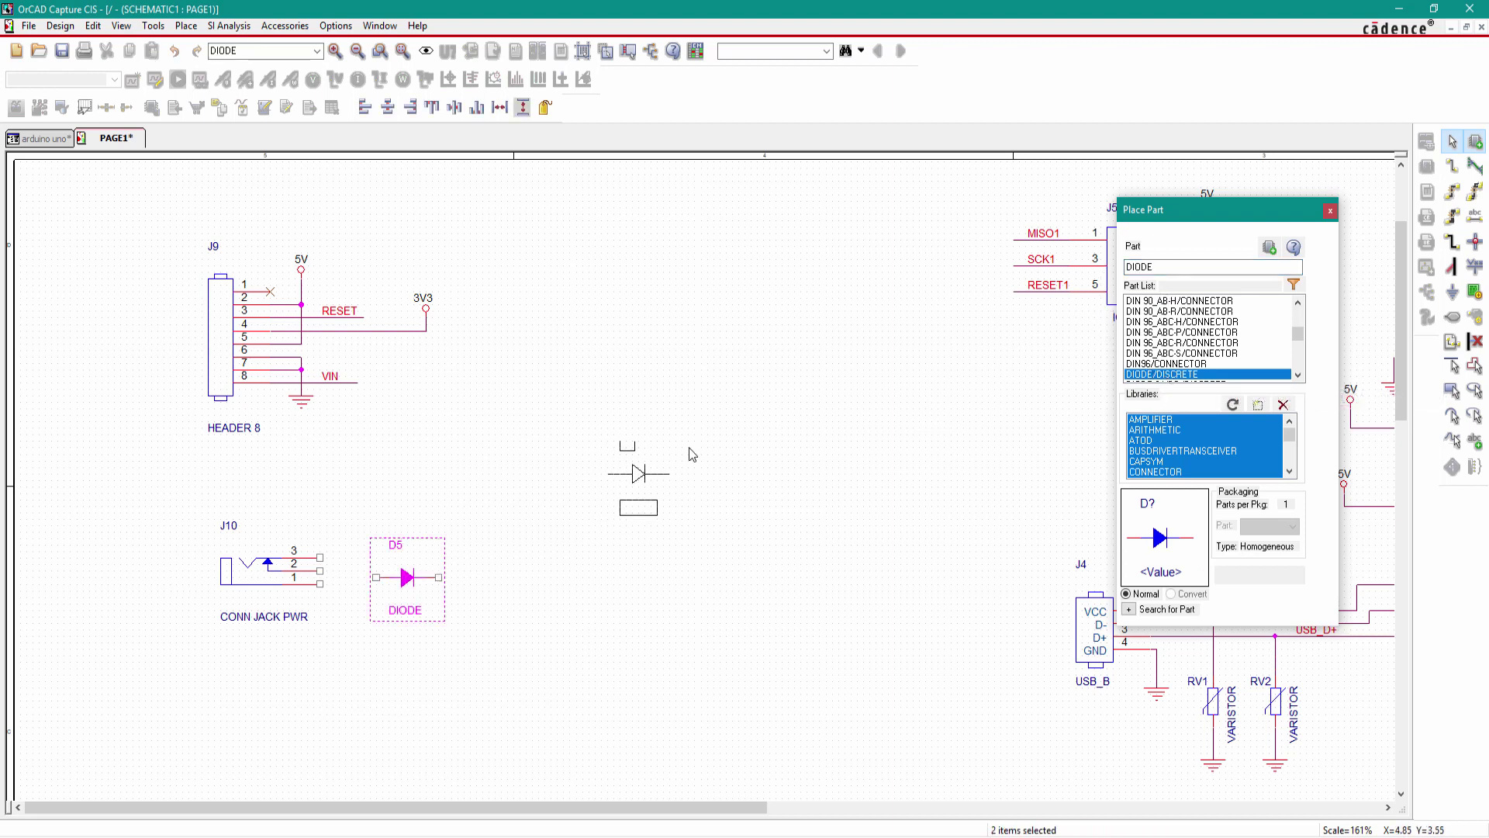
{"action": "key", "text": "Escape"}
Place an LM7805/TO regulator to the right of the diode
{"action": "left_click", "coordinate": [1184, 277]}
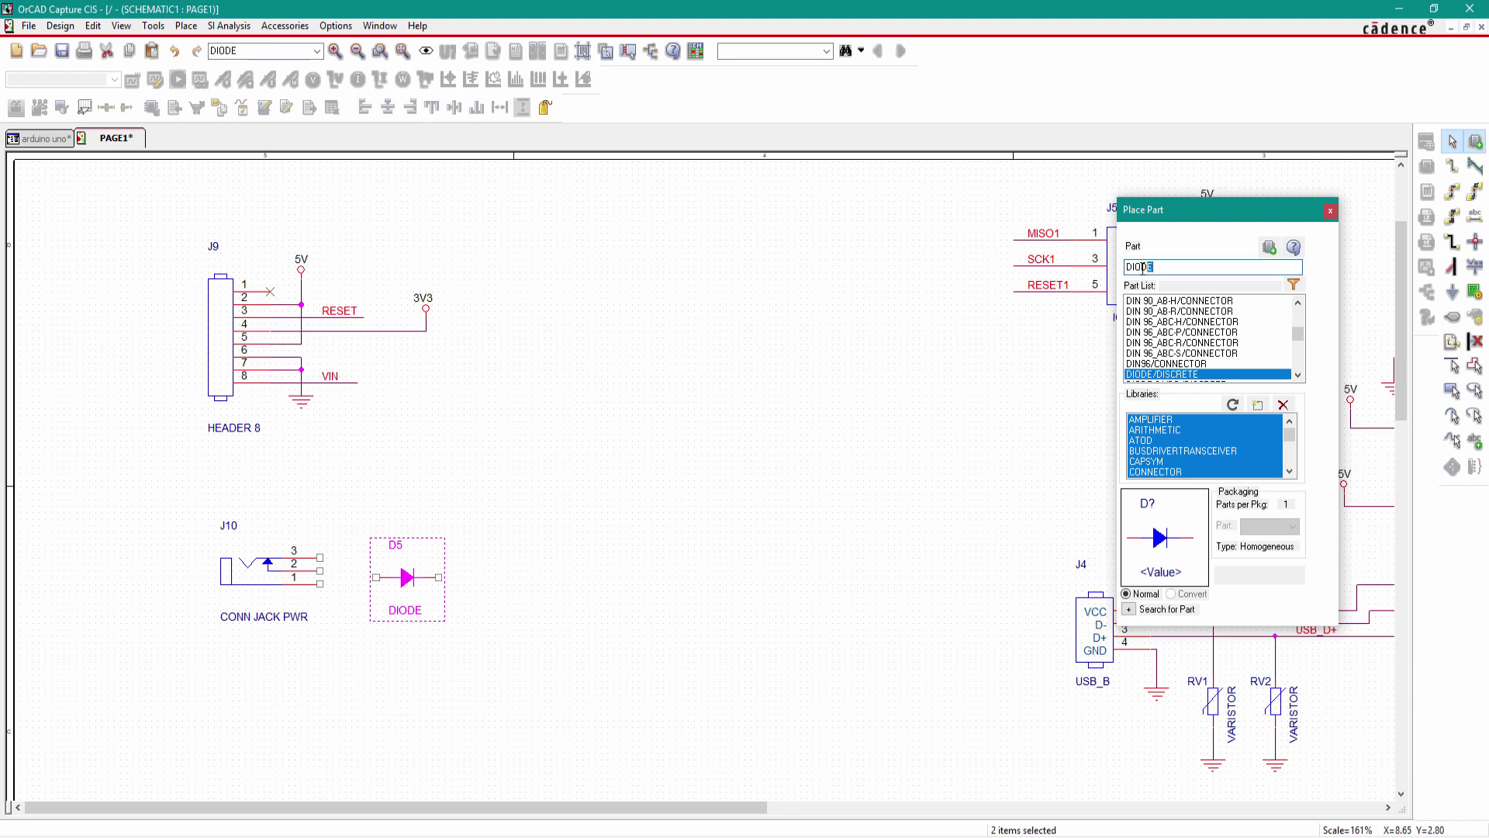
{"action": "type", "text": "lm7805/TO"}
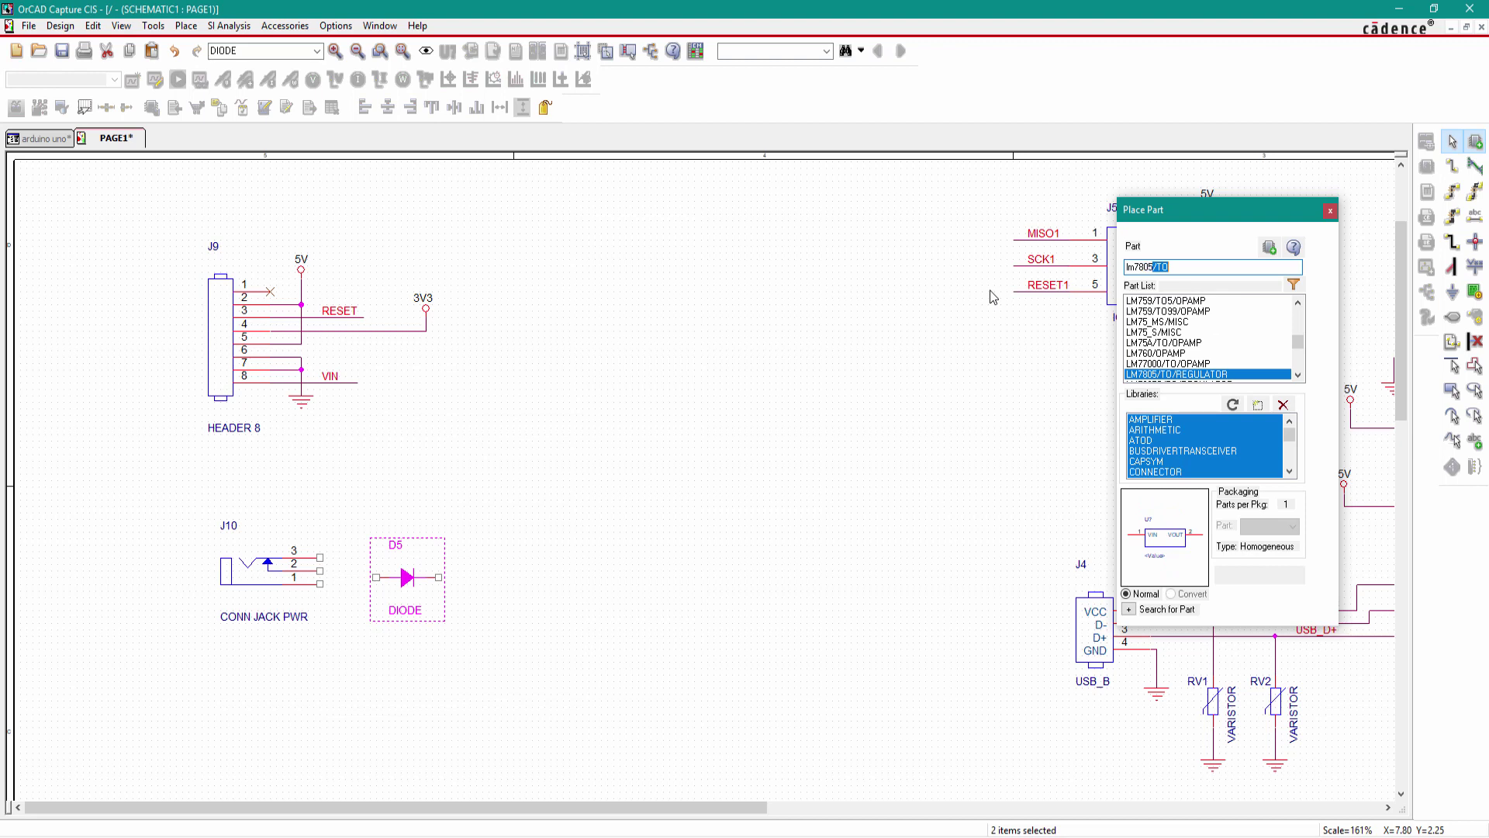
{"action": "key", "text": "Return"}
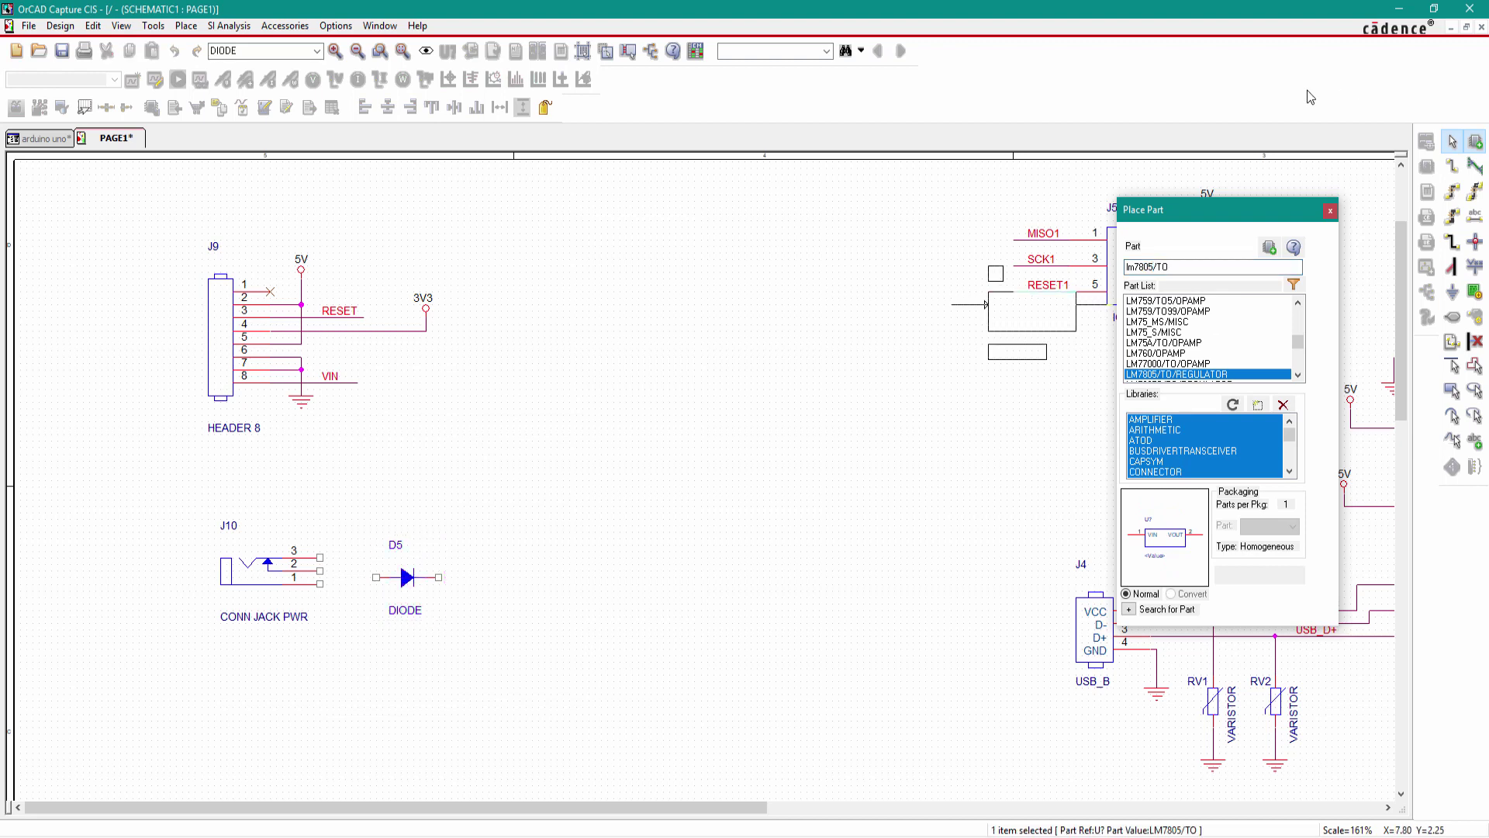
{"action": "key", "text": "Escape"}
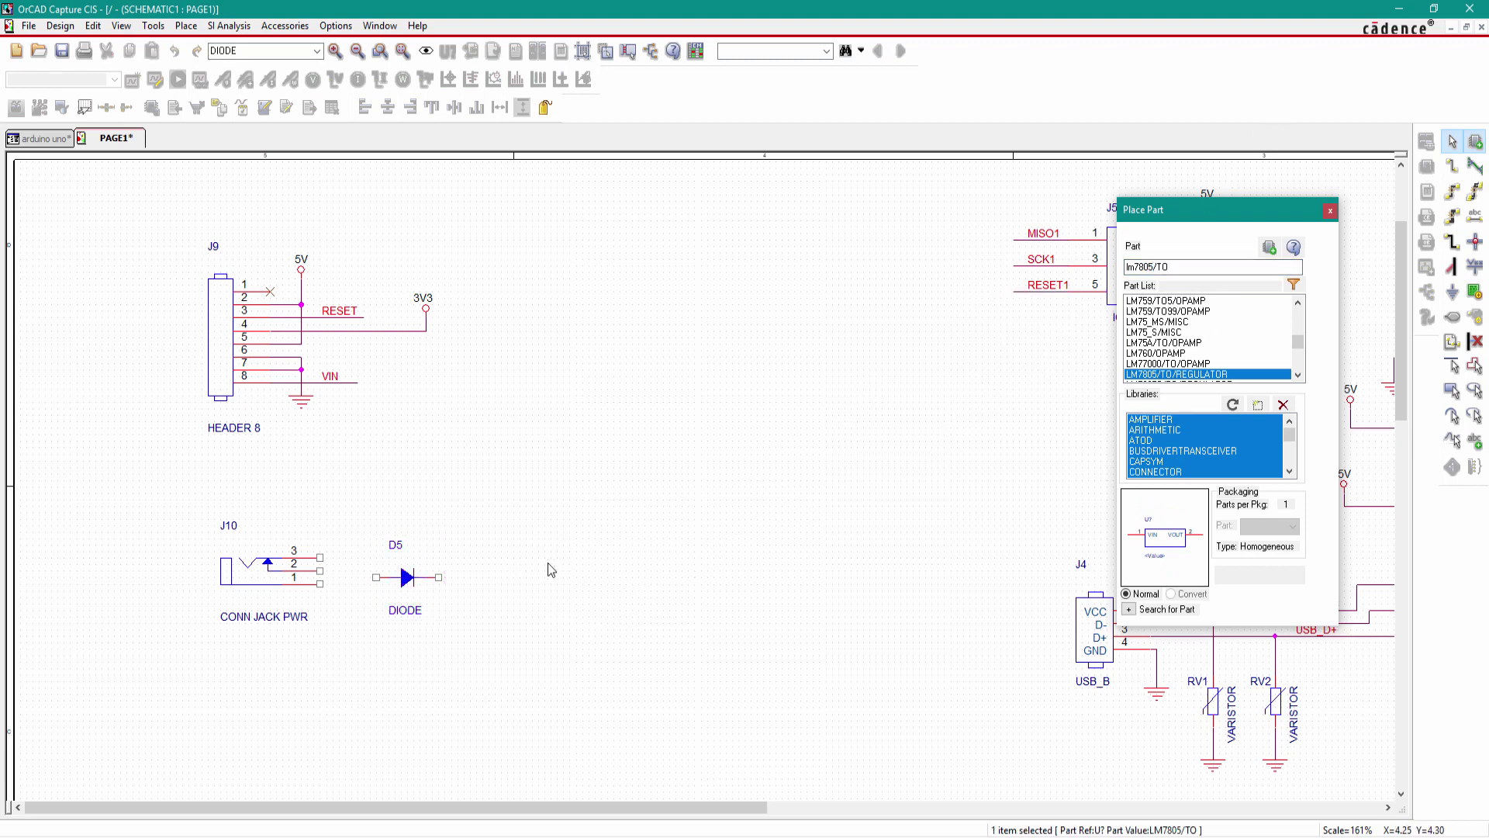
{"action": "left_click", "coordinate": [653, 552]}
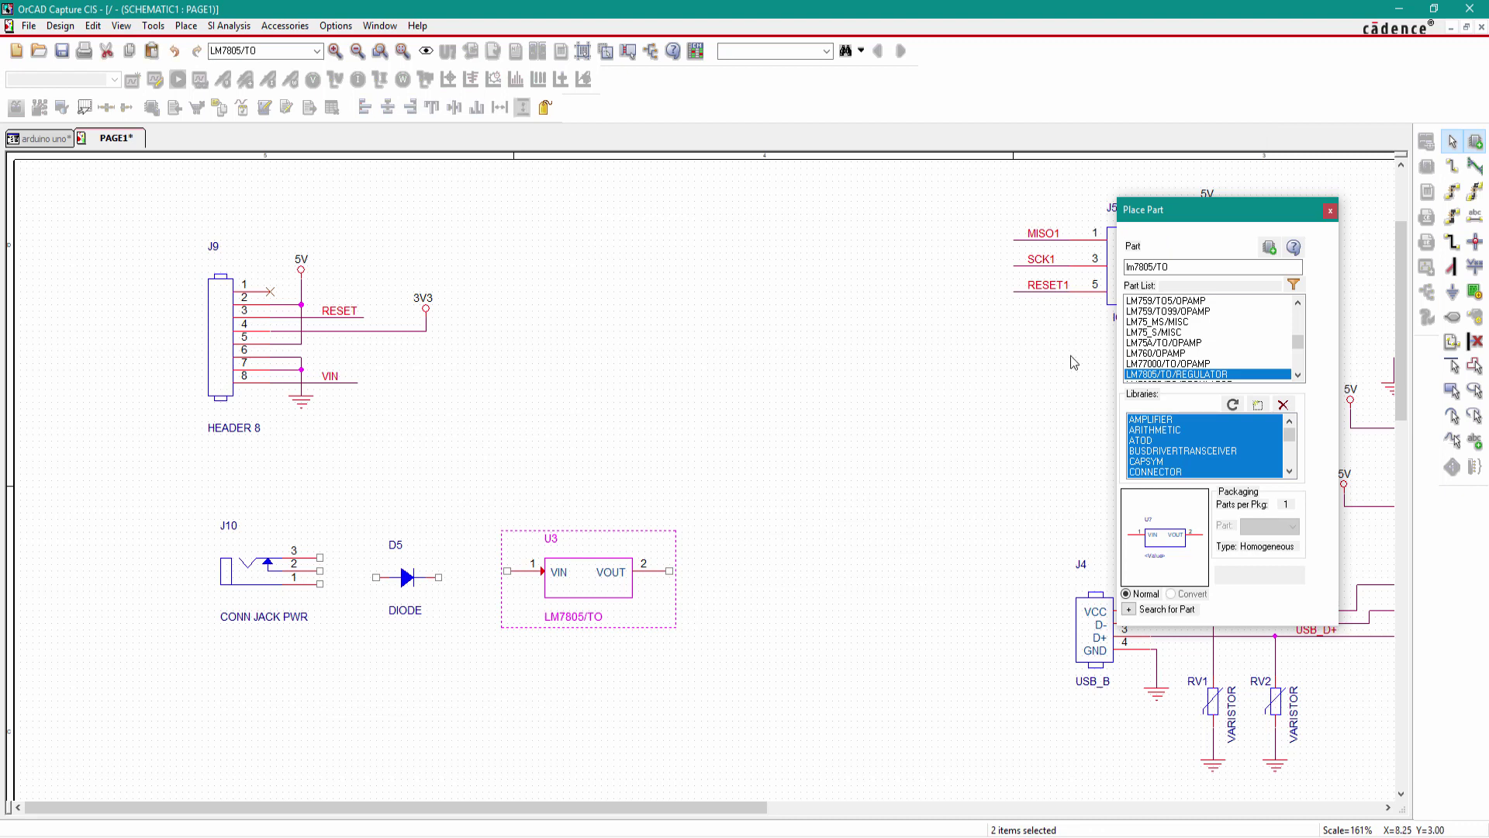
Place a CAP part from the DISCRETE library below the diode
{"action": "left_click_drag", "start_coordinate": [1176, 273], "coordinate": [1122, 269]}
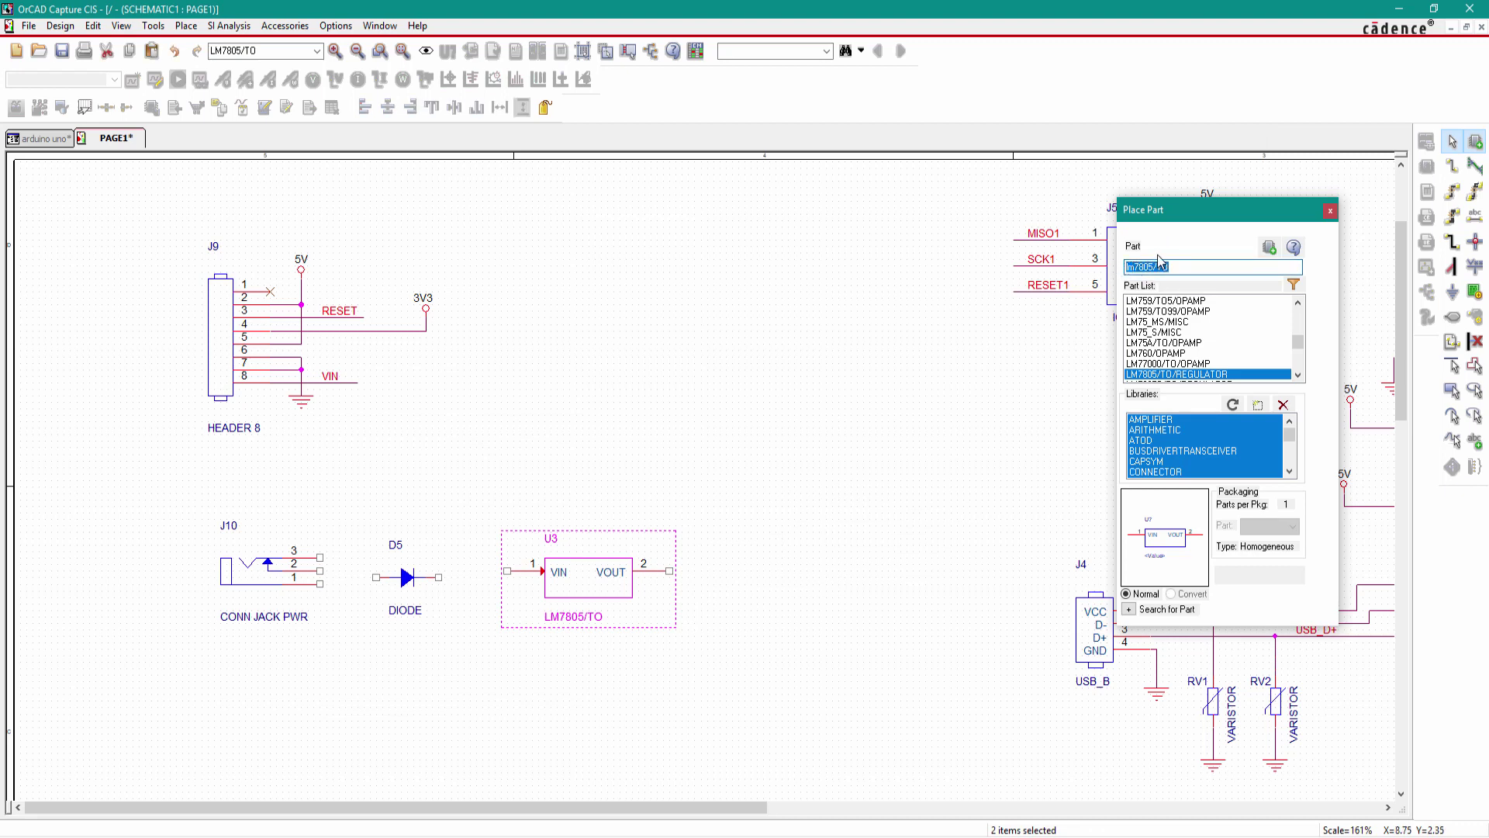
{"action": "type", "text": "cap"}
{"action": "key", "text": "Return"}
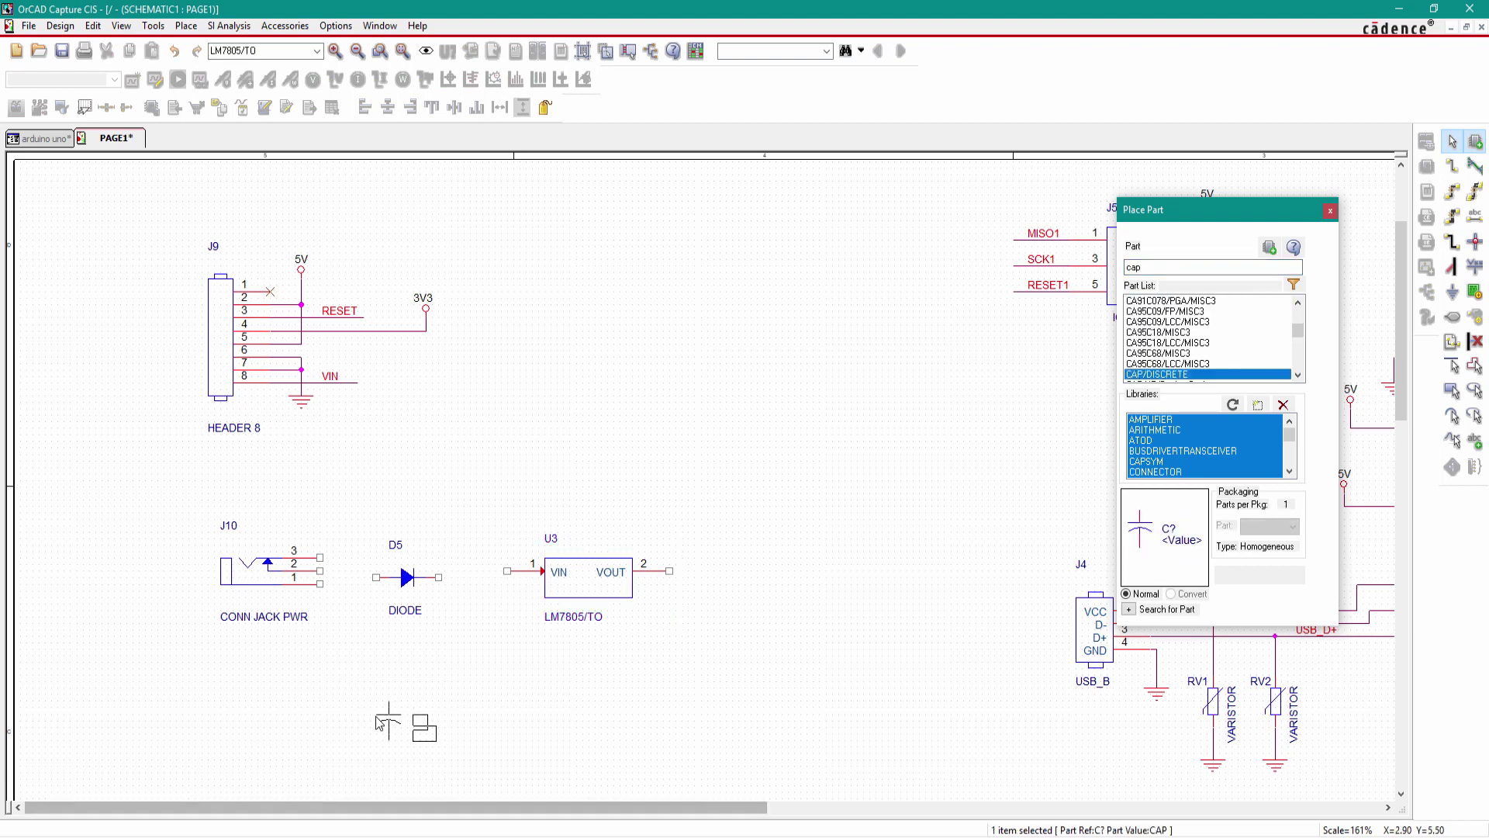
{"action": "left_click", "coordinate": [411, 702]}
Place a CAP NP part beside the first capacitor, below the regulator's input
{"action": "left_click", "coordinate": [1163, 266]}
{"action": "type", "text": "np"}
{"action": "key", "text": "Return"}
{"action": "left_click", "coordinate": [506, 702]}
{"action": "key", "text": "Escape"}
Reposition the power jack's reference label above the jack and set its value to 12V DC
{"action": "left_click", "coordinate": [239, 533]}
{"action": "double_click", "coordinate": [264, 616]}
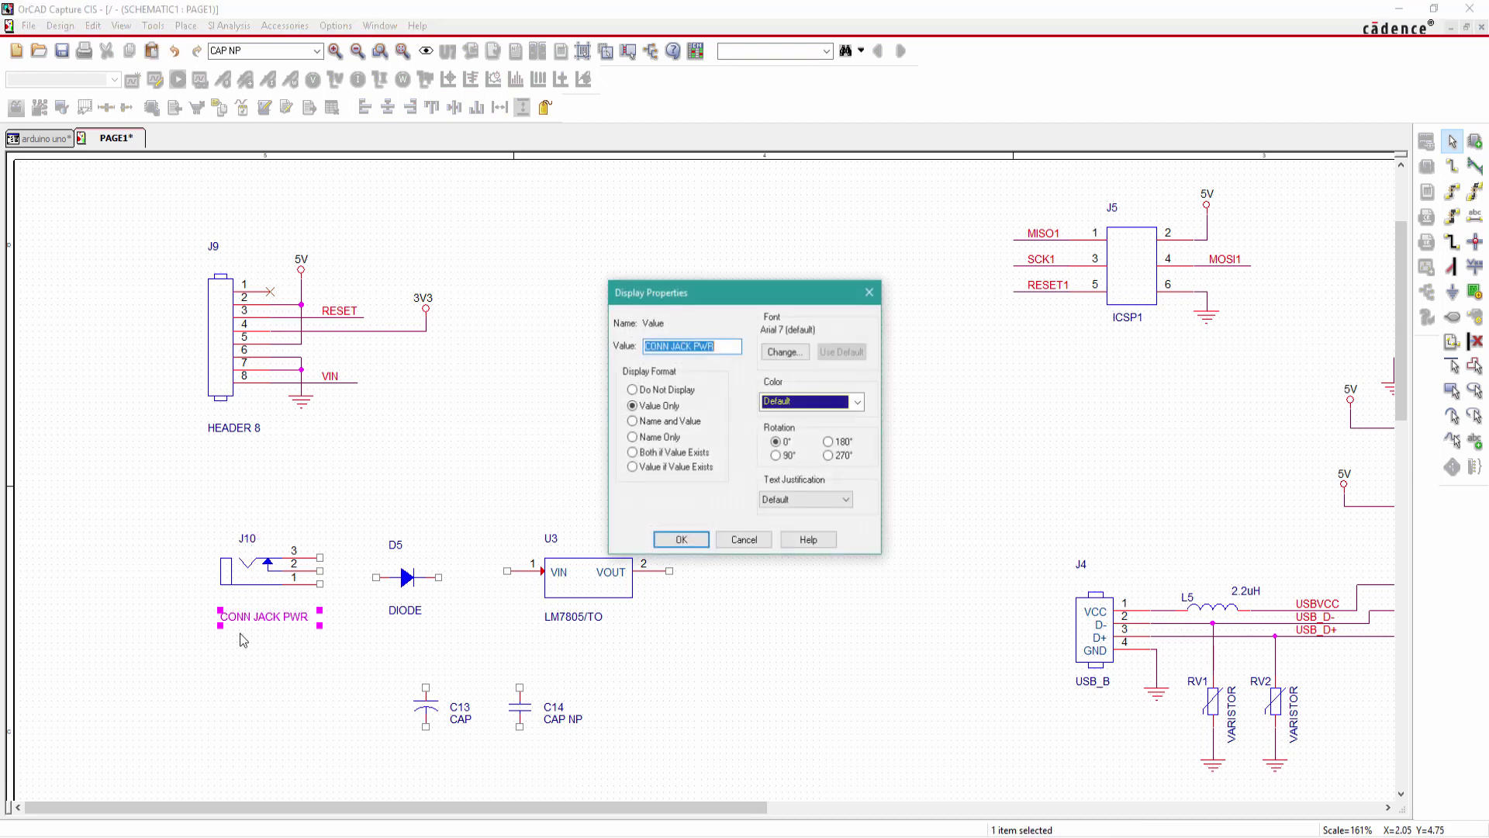
{"action": "type", "text": "12V DC"}
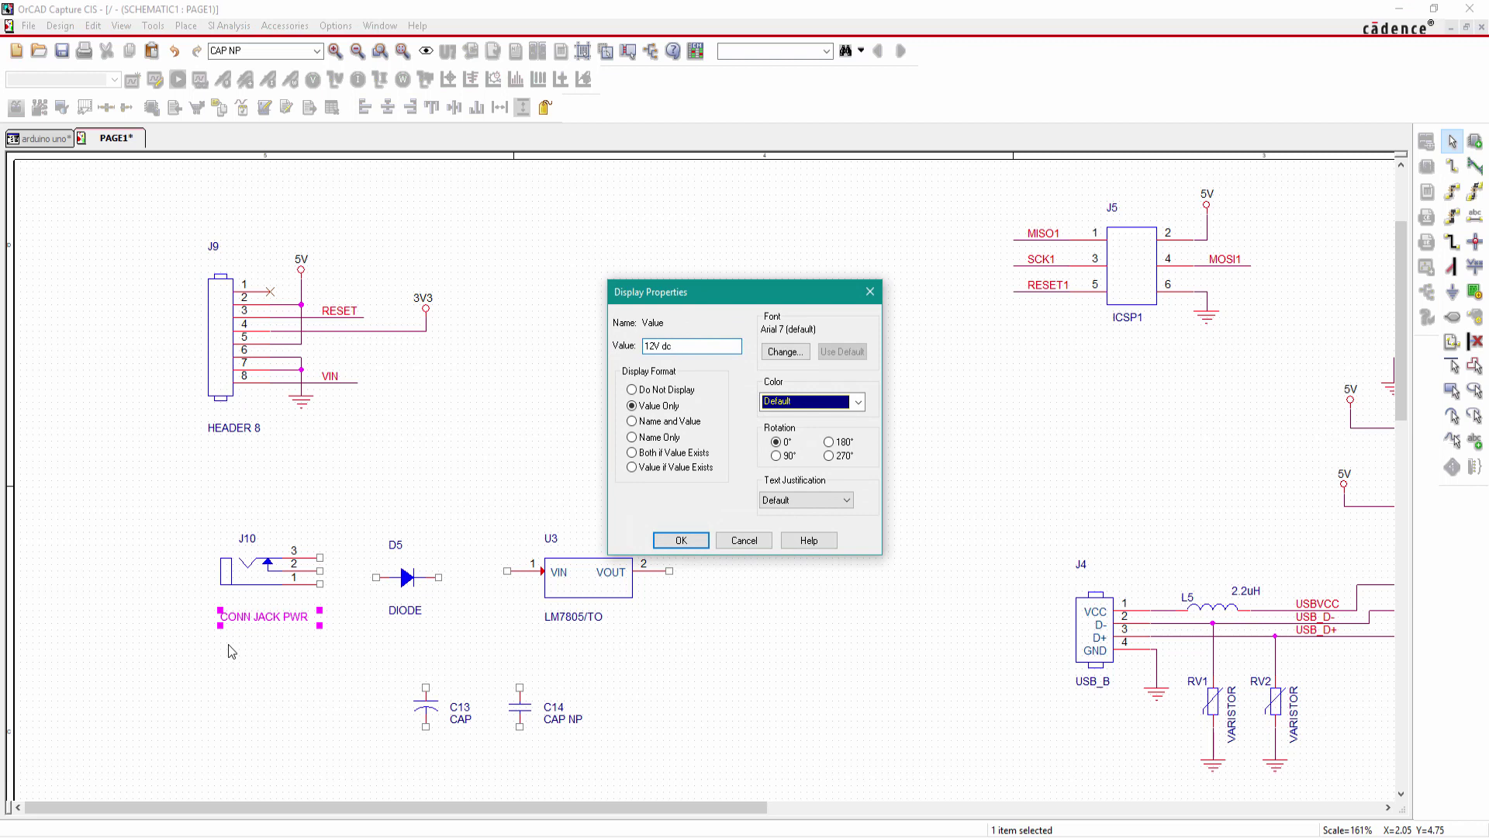
{"action": "key", "text": "Return"}
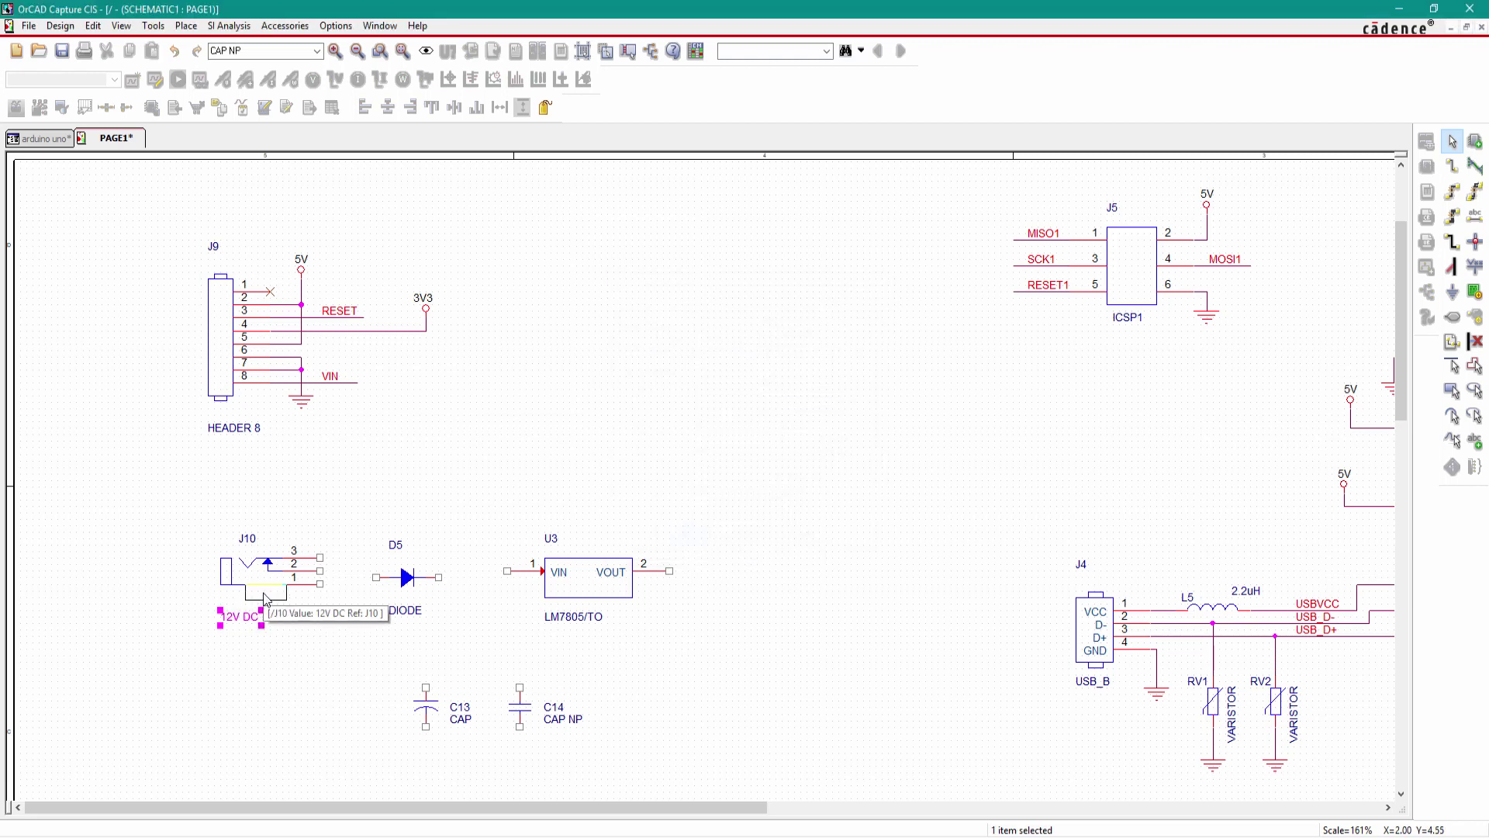
Align the diode with pin 2 of the power jack and shift the LM7805 regulator slightly to the right
{"action": "left_click_drag", "start_coordinate": [410, 584], "coordinate": [400, 577]}
{"action": "left_click_drag", "start_coordinate": [578, 572], "coordinate": [608, 577]}
Set the value of capacitor C13 to 100uF and of capacitor C14 to 100nF
{"action": "double_click", "coordinate": [464, 719]}
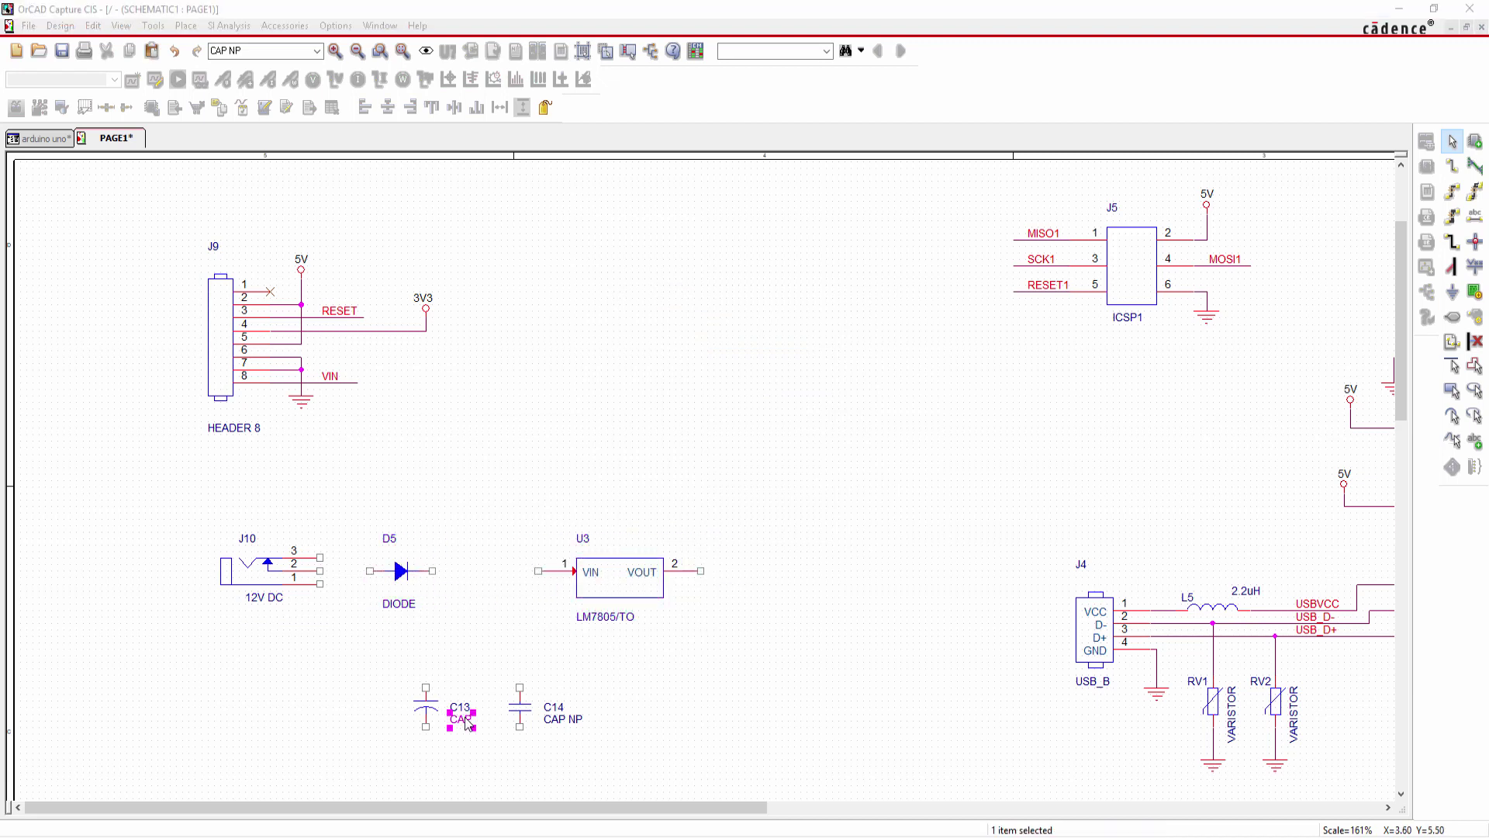
{"action": "type", "text": "100"}
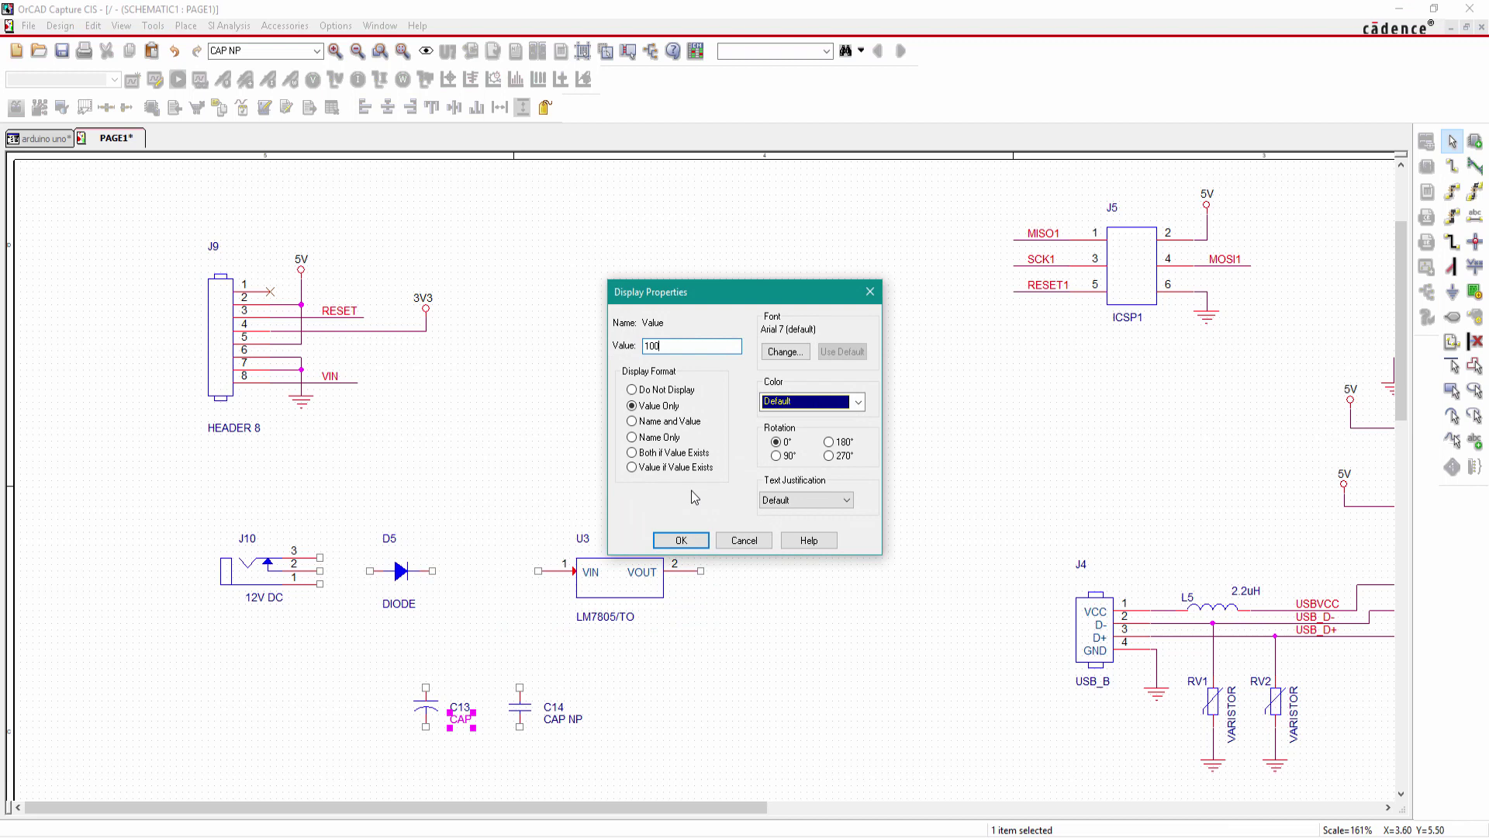
{"action": "key", "text": "Return"}
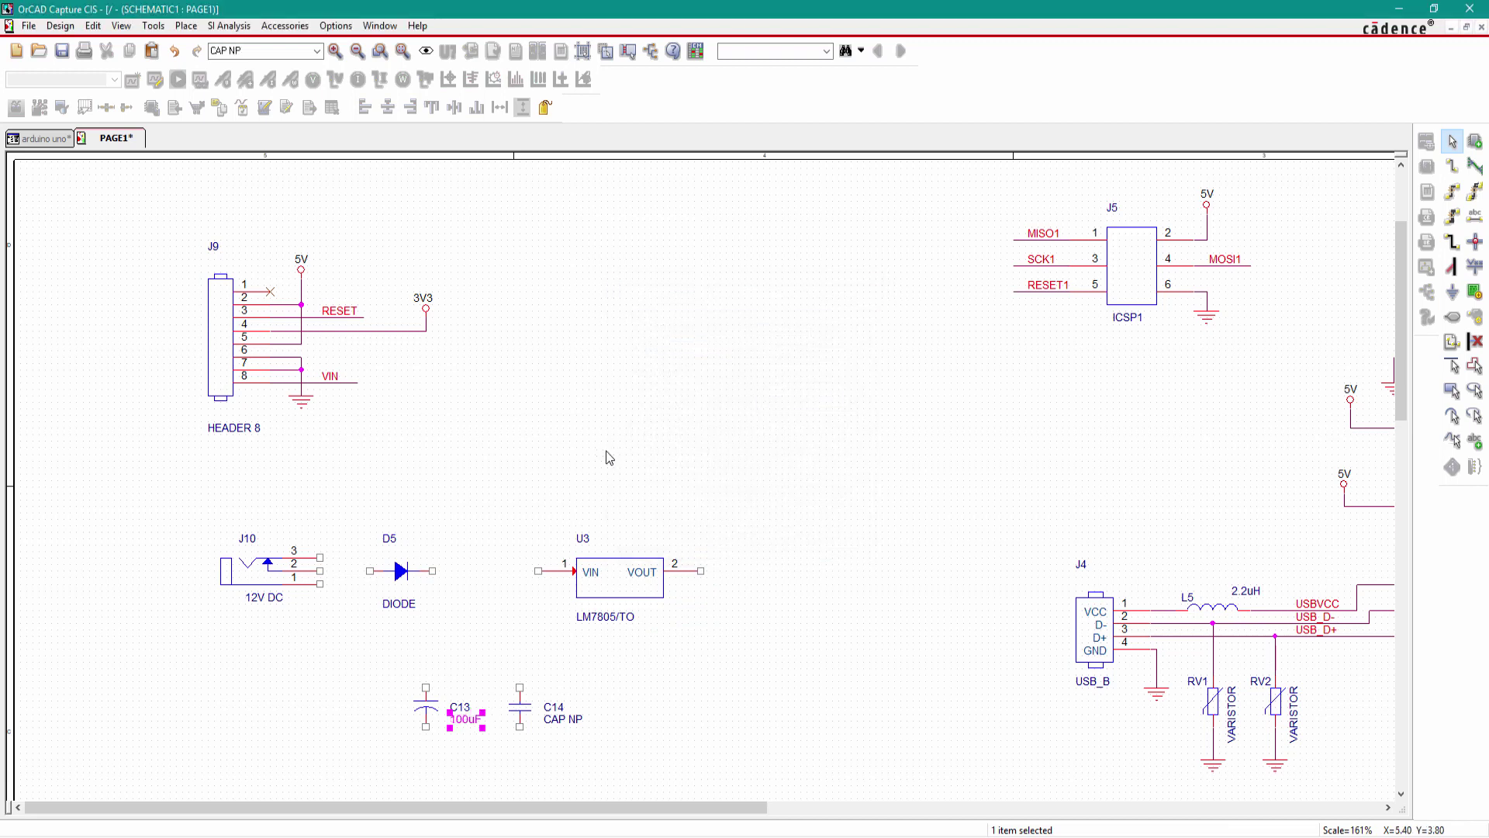
{"action": "double_click", "coordinate": [563, 720]}
{"action": "type", "text": "100nF"}
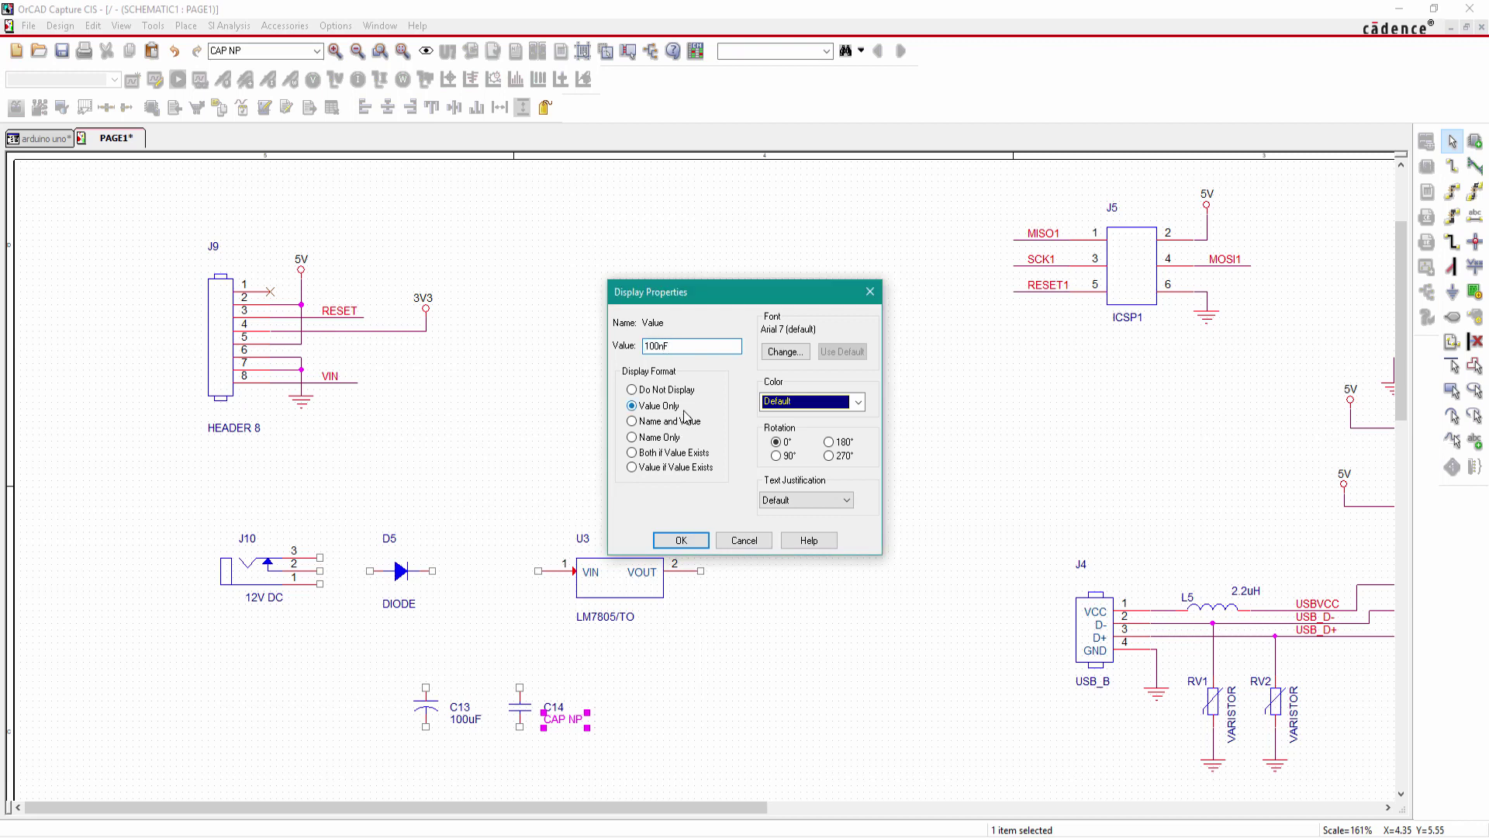
{"action": "key", "text": "Return"}
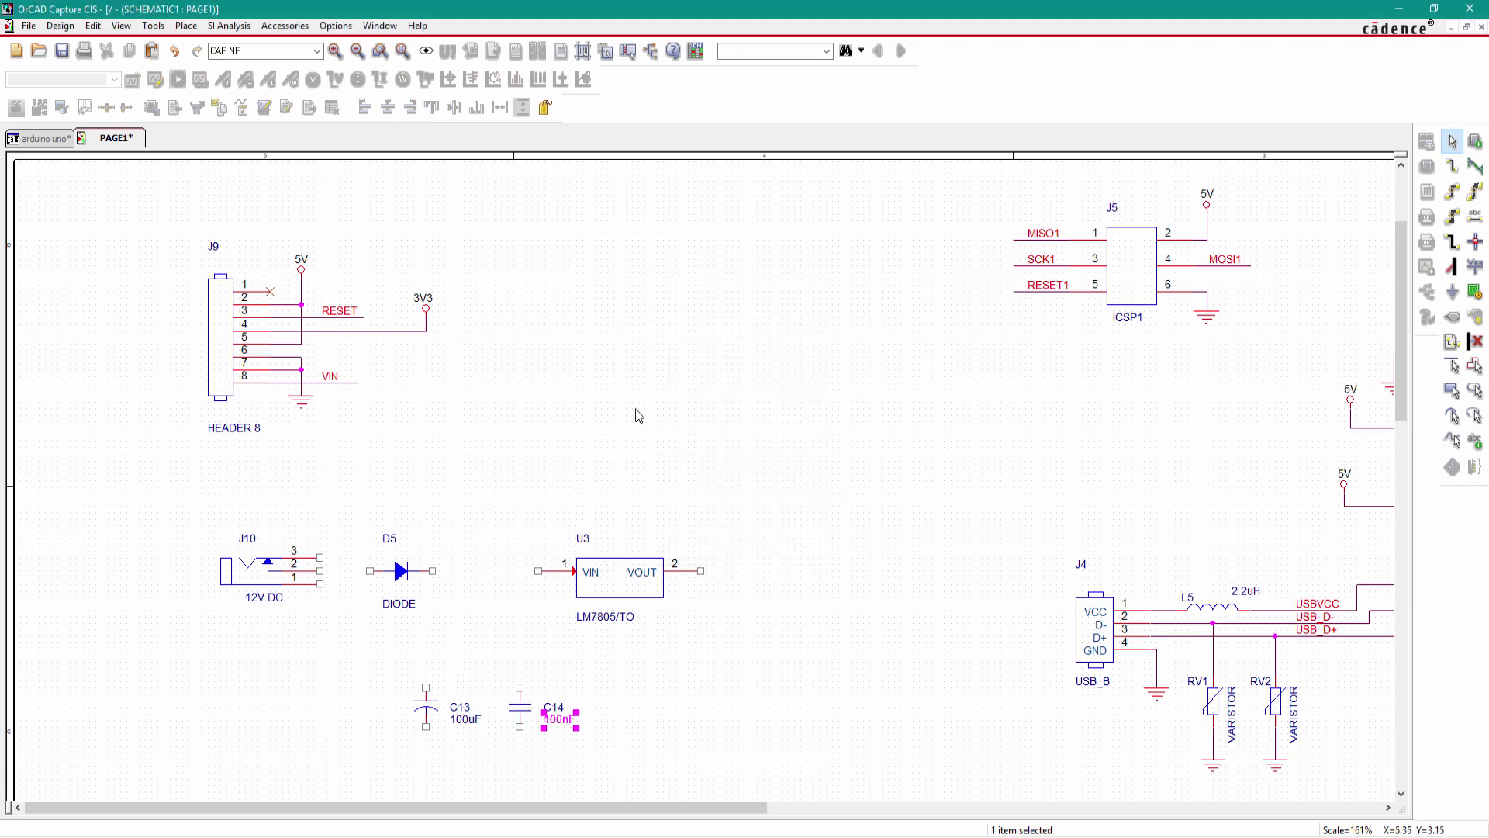
Move the 100nF capacitor closer to the 100uF capacitor
{"action": "left_click", "coordinate": [392, 788]}
{"action": "left_click_drag", "start_coordinate": [518, 714], "coordinate": [501, 712]}
{"action": "left_click", "coordinate": [452, 657]}
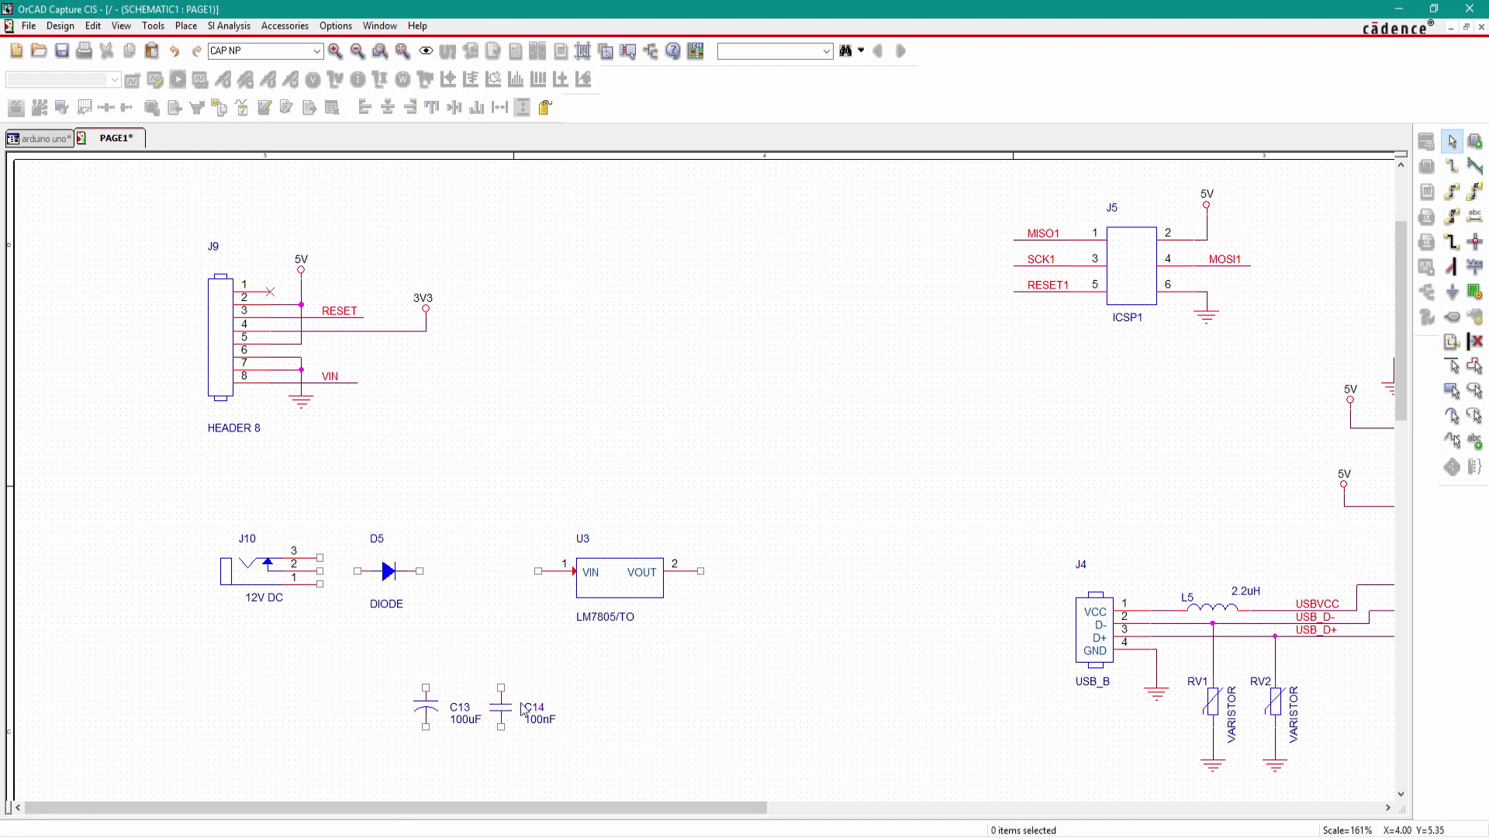
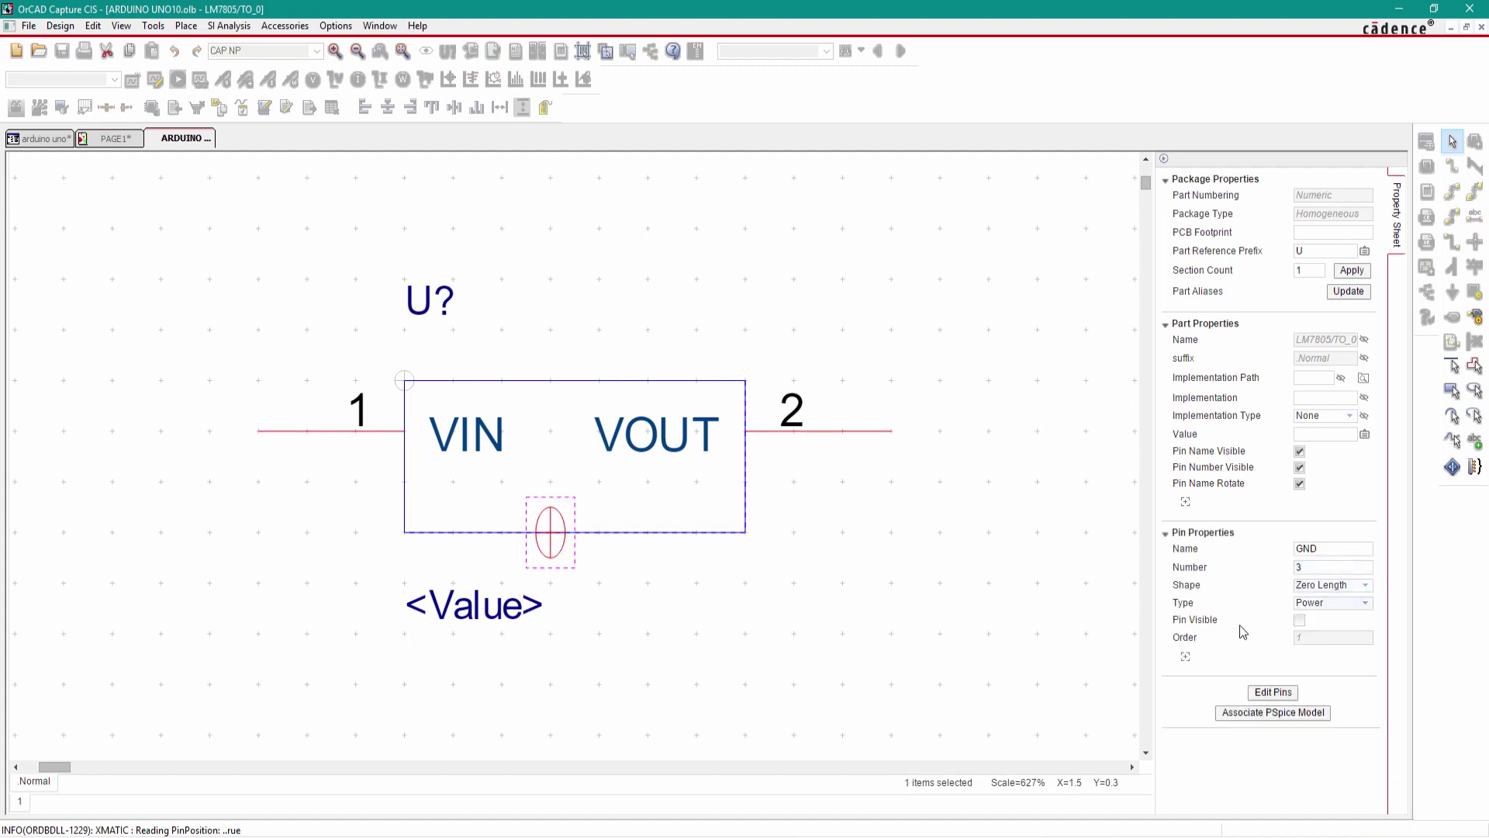
Make the regulator's GND pin 3 visible with a full-length line shape, then close the part editor and update the part on the schematic
{"action": "left_click", "coordinate": [1299, 621]}
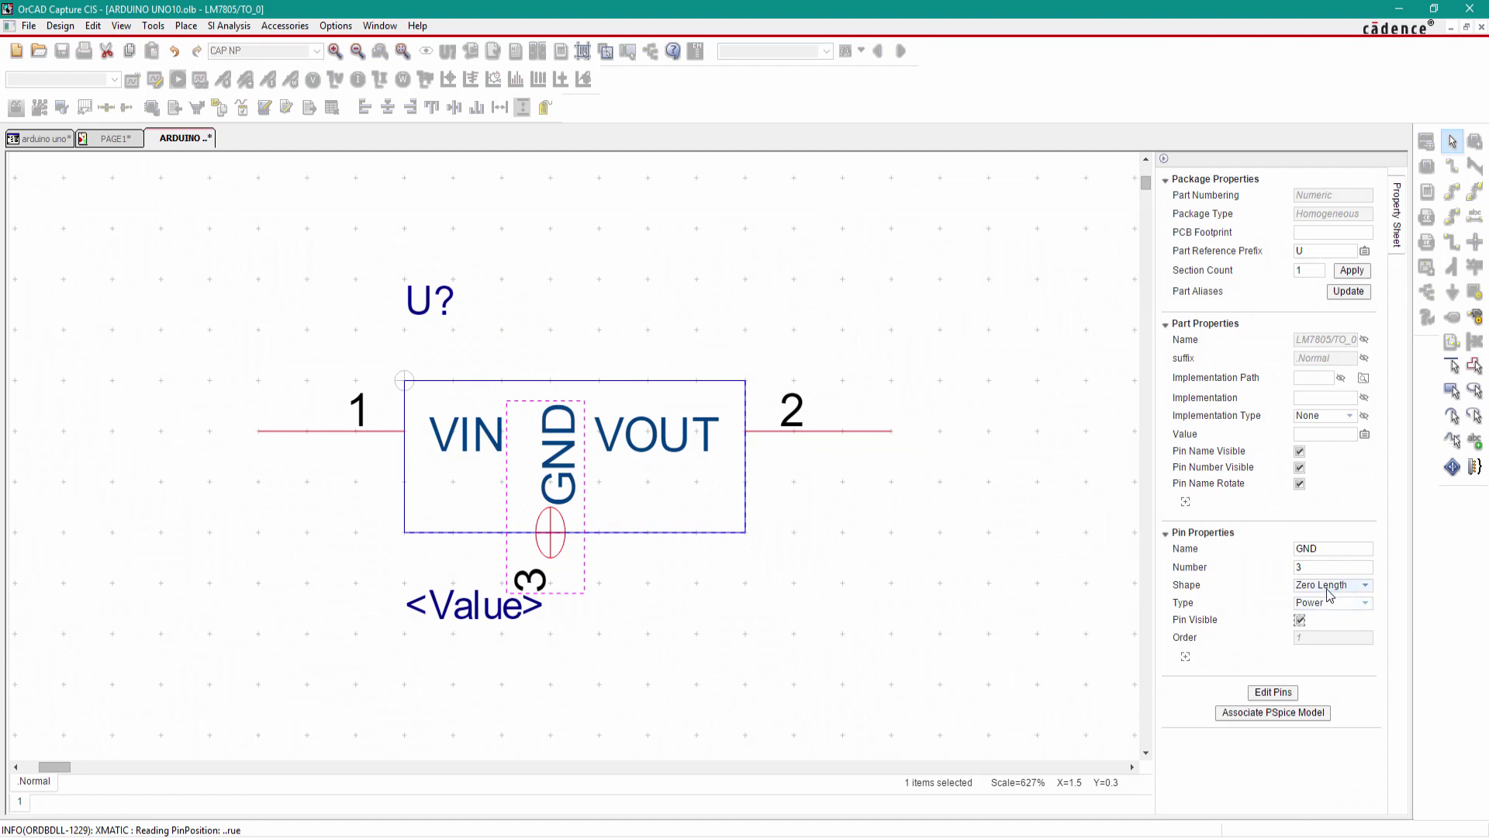
{"action": "left_click", "coordinate": [1311, 588]}
{"action": "left_click", "coordinate": [1313, 653]}
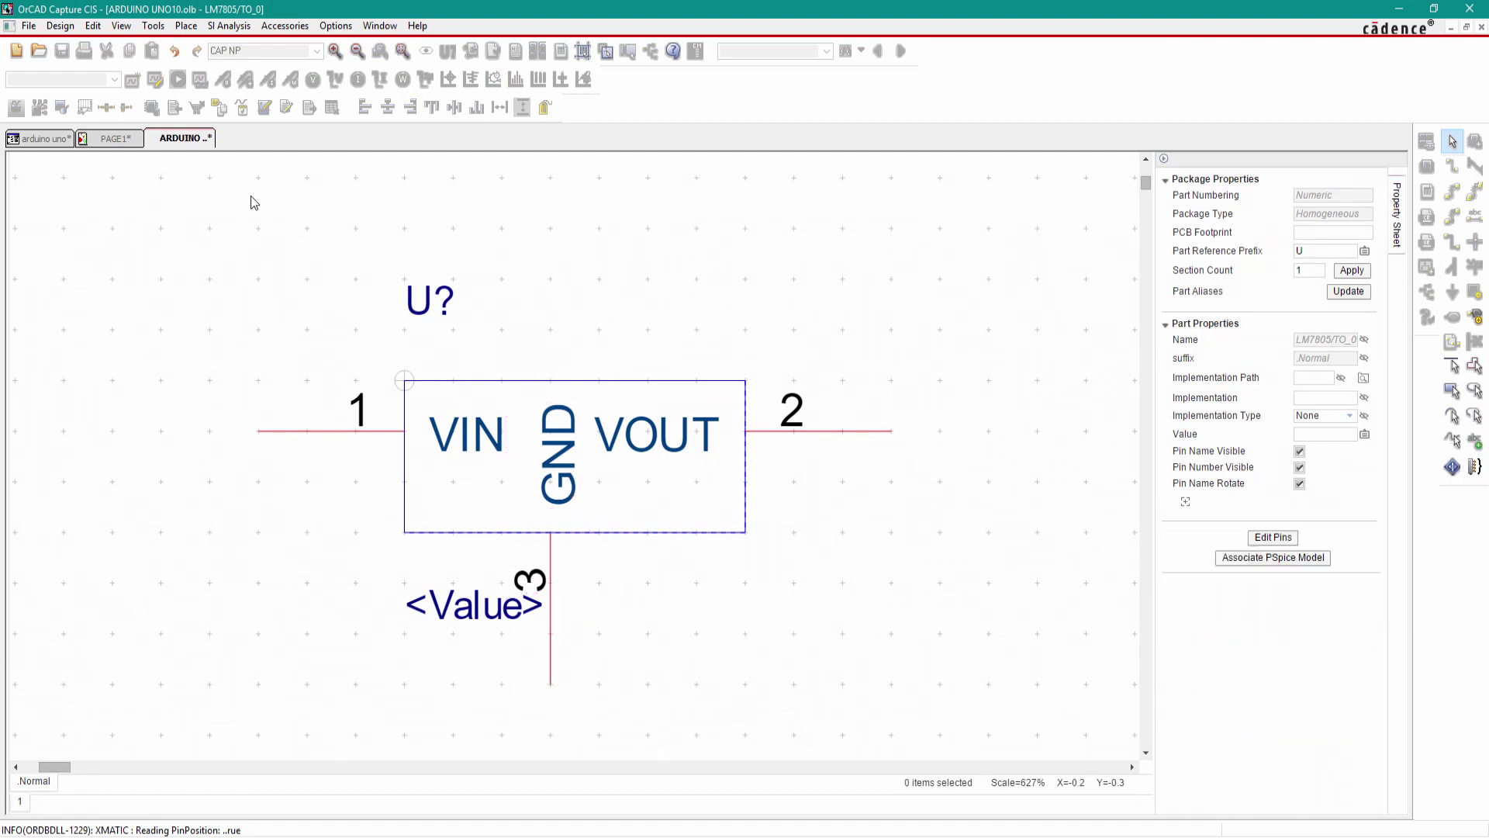
{"action": "right_click", "coordinate": [177, 150]}
{"action": "left_click", "coordinate": [204, 234]}
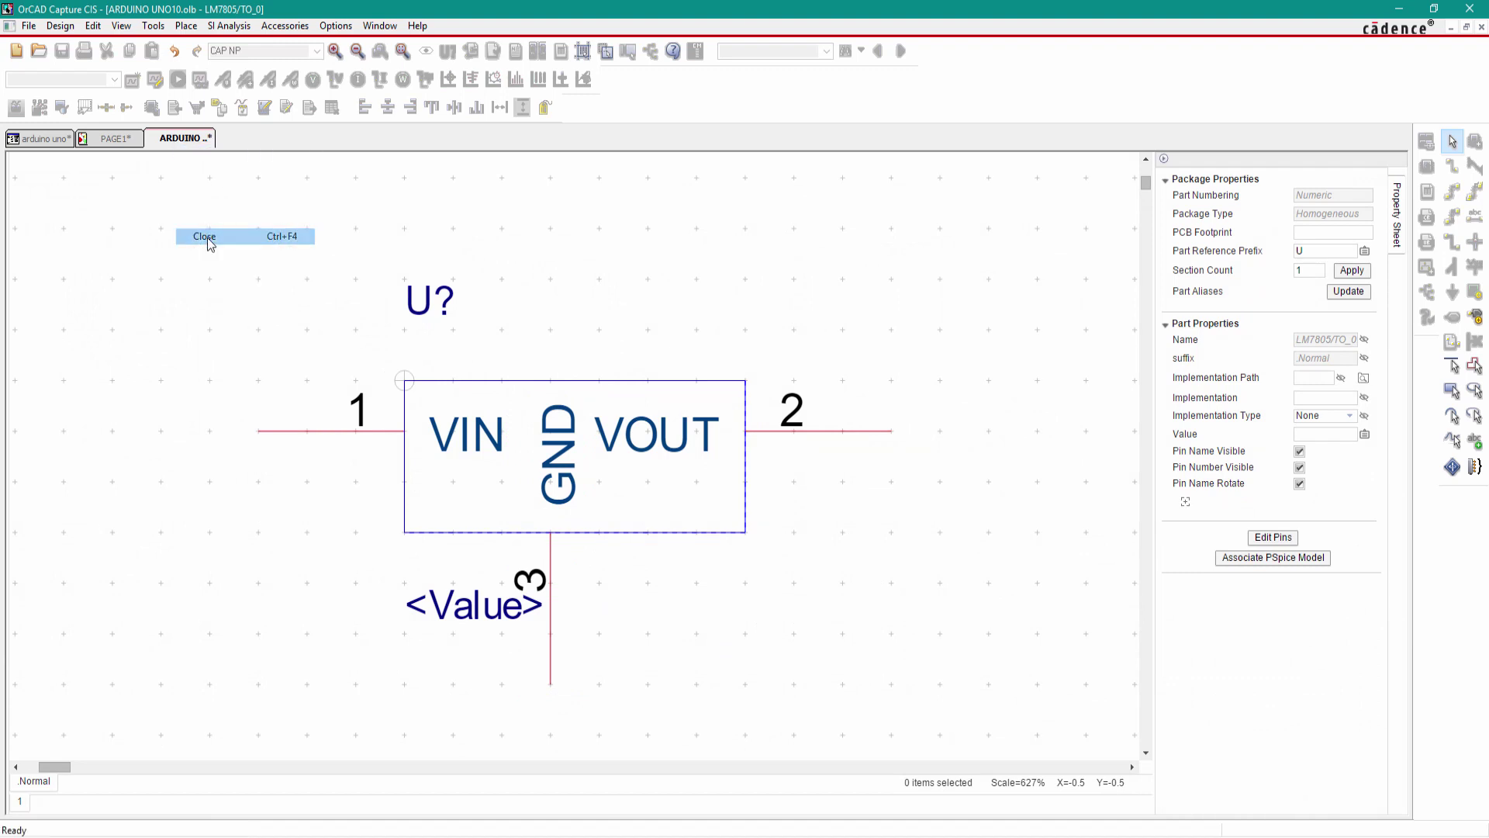
{"action": "left_click", "coordinate": [595, 451]}
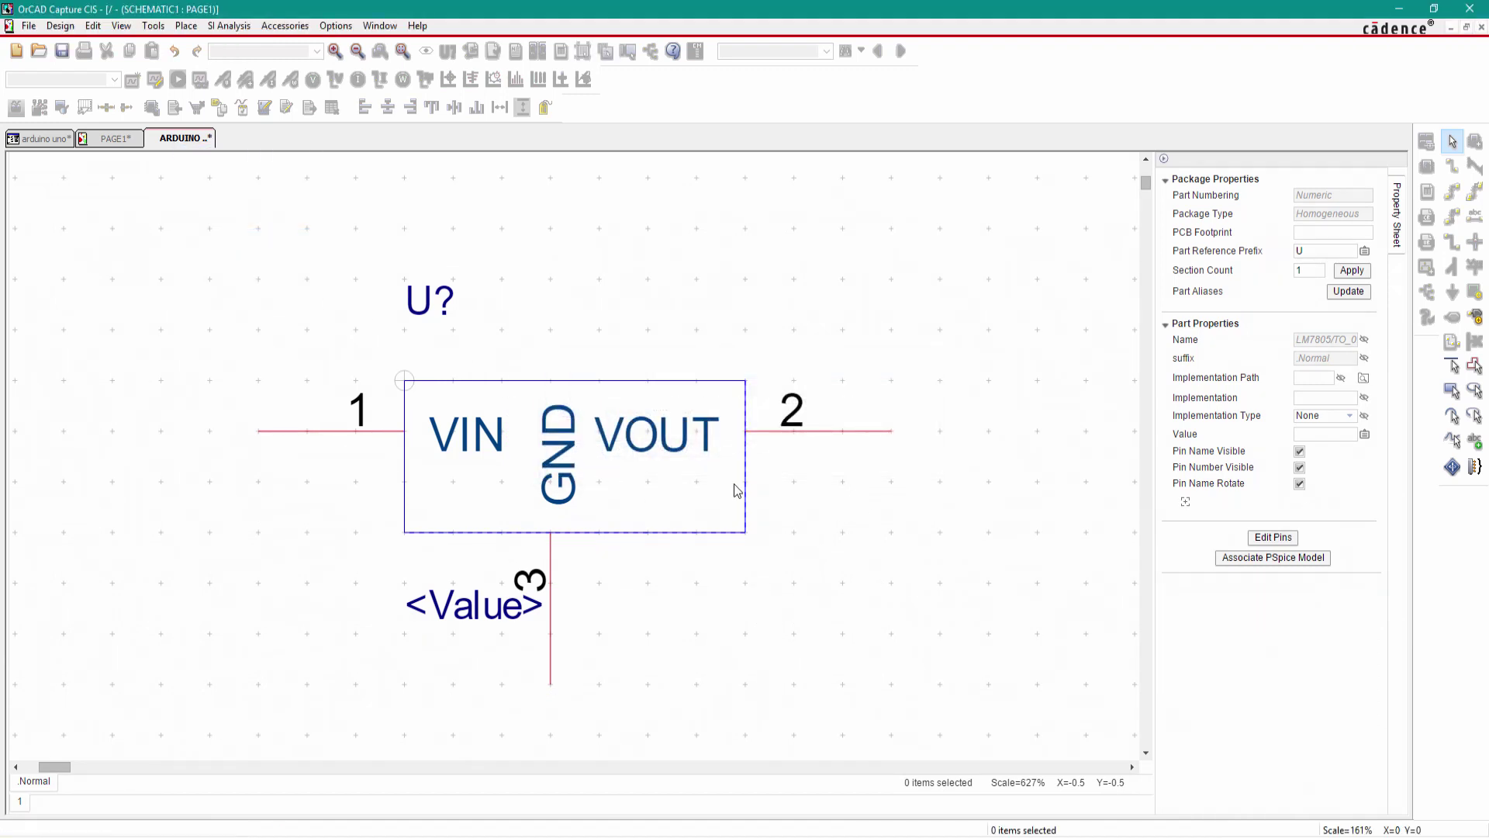
Move the LM7805/TO value label to the right, clear of the GND pin
{"action": "left_click_drag", "start_coordinate": [607, 618], "coordinate": [657, 612]}
{"action": "left_click", "coordinate": [700, 666]}
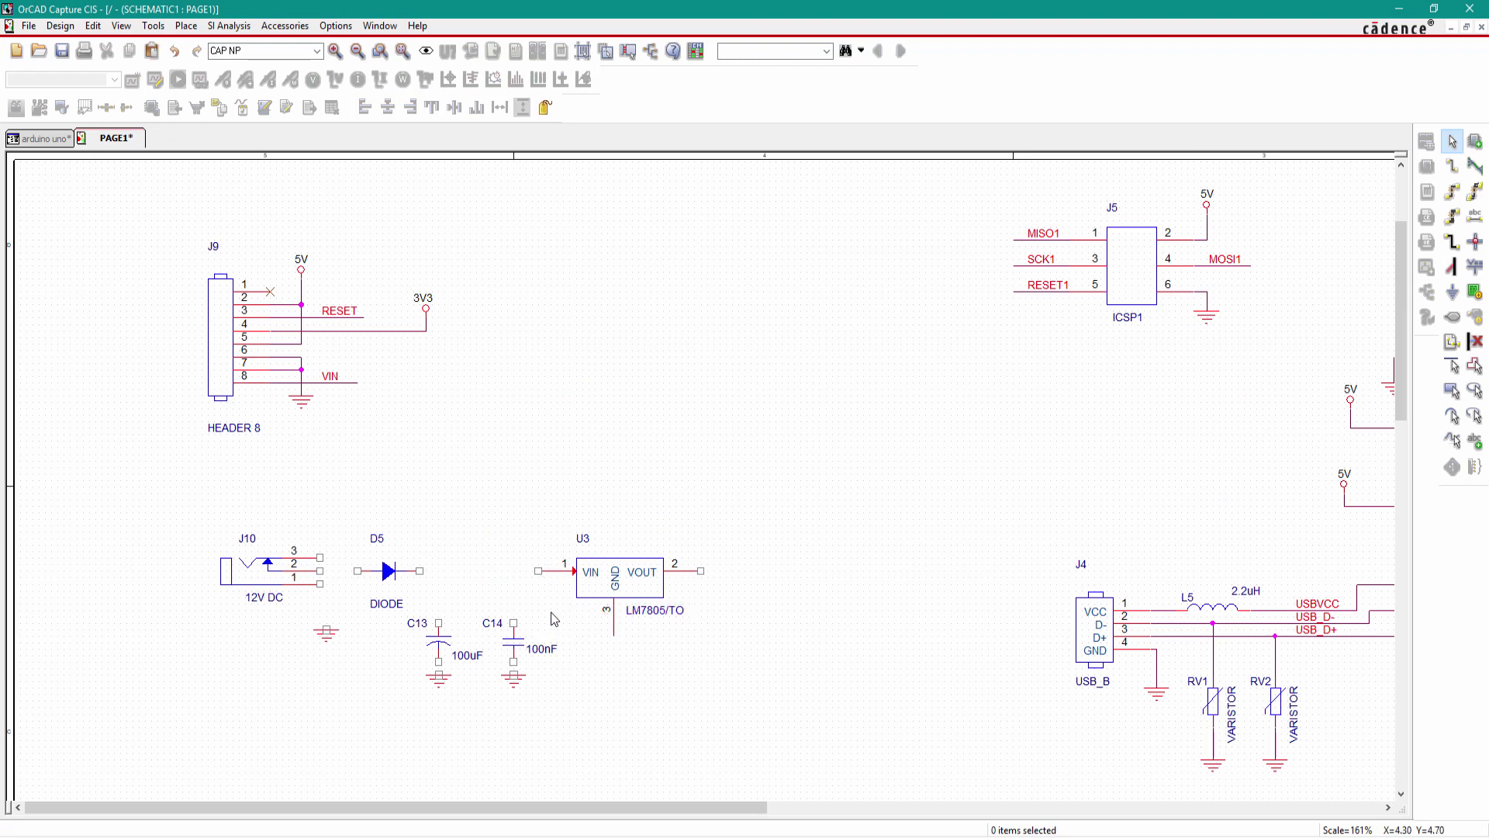
Copy the 100uF and 100nF capacitors with their ground symbols to the regulator's output side
{"action": "left_click_drag", "start_coordinate": [554, 619], "coordinate": [428, 706]}
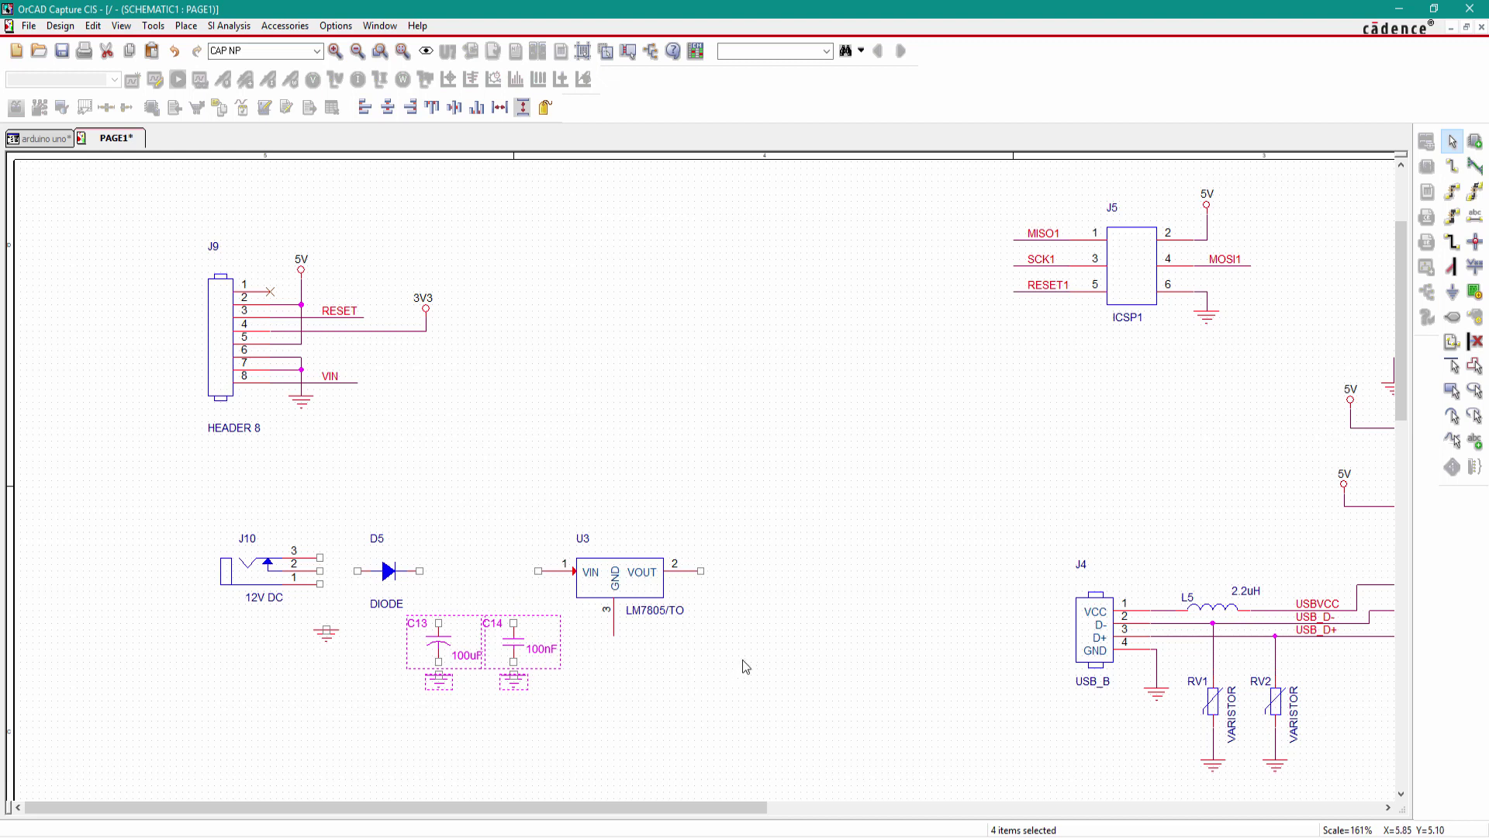
{"action": "key", "text": "ctrl+v"}
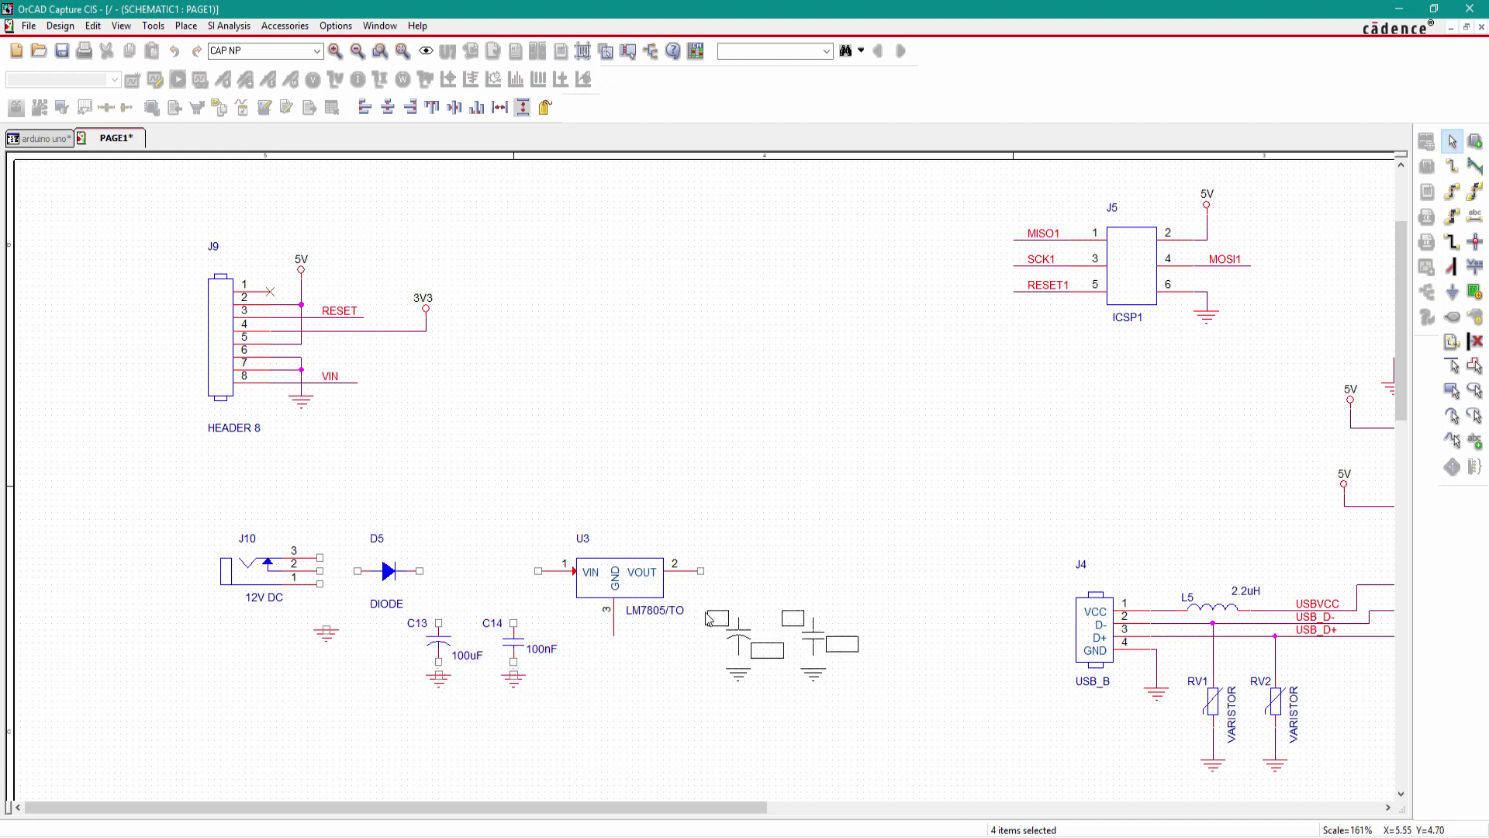
{"action": "left_click", "coordinate": [698, 609]}
{"action": "left_click", "coordinate": [736, 452]}
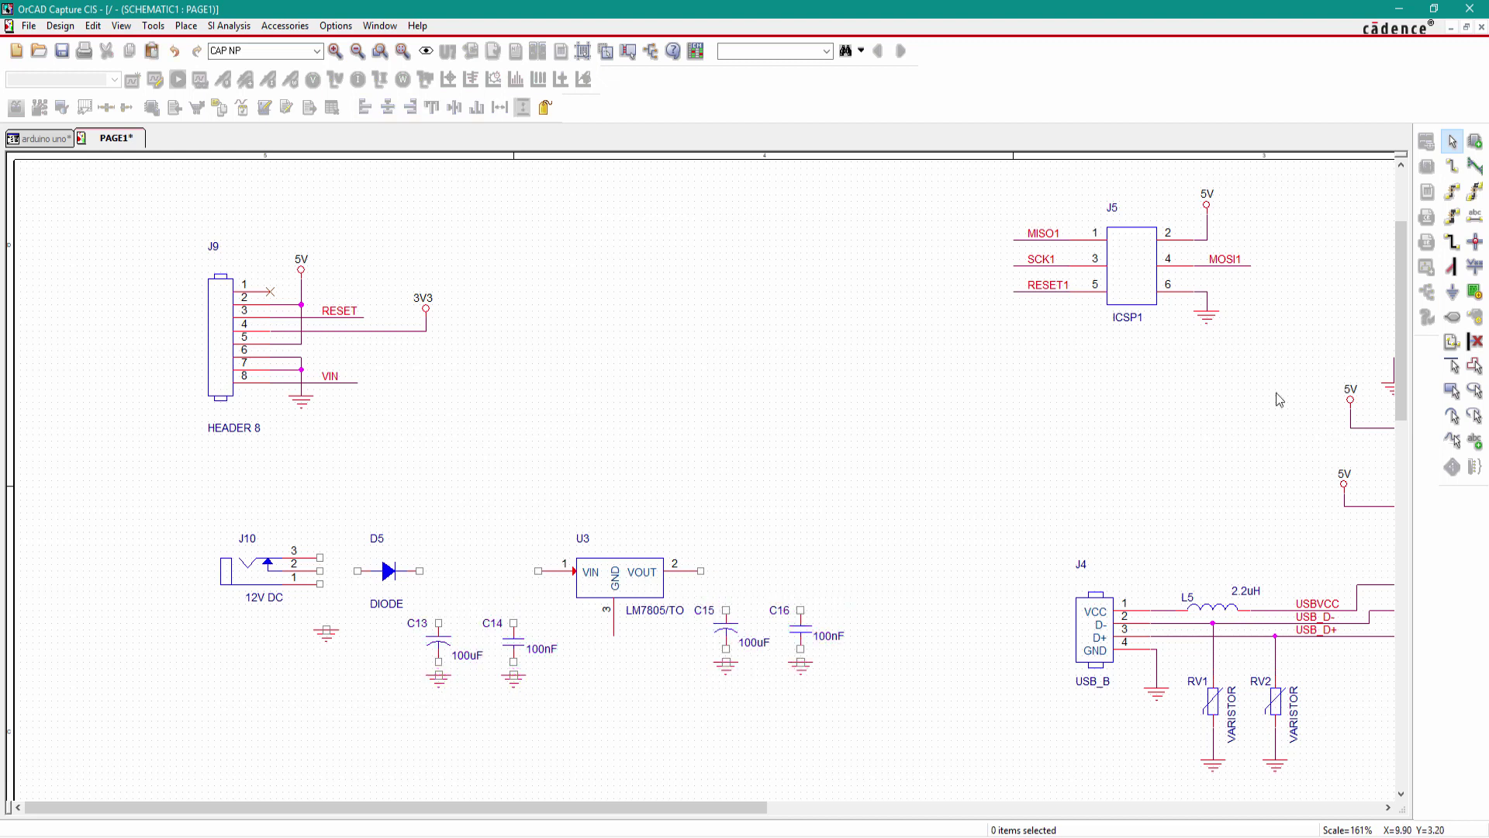
Wire power jack pin 2 to the diode's anode and the diode's cathode to the regulator's VIN pin
{"action": "left_click", "coordinate": [1452, 166]}
{"action": "left_click", "coordinate": [319, 571]}
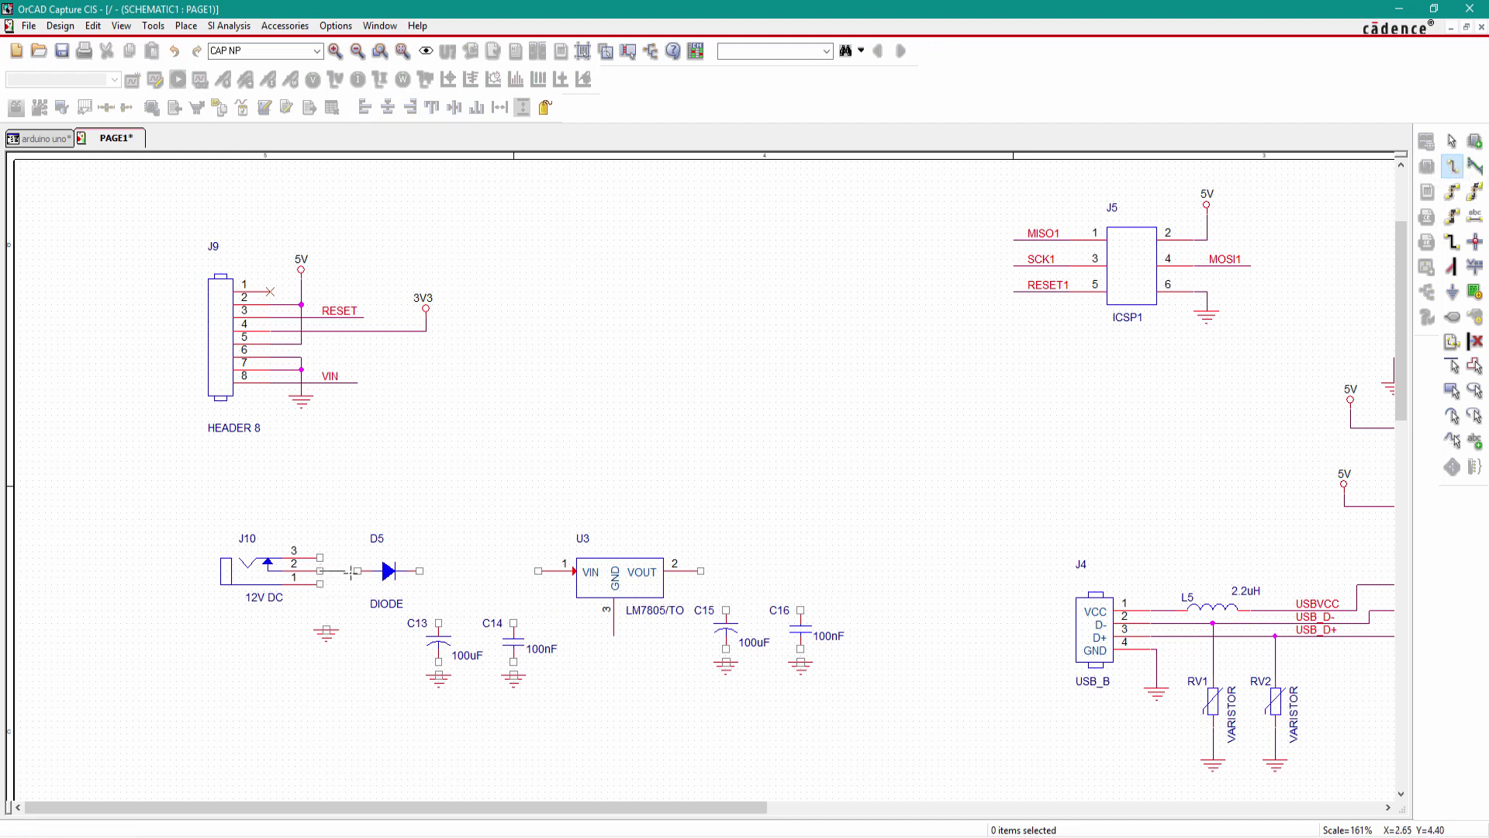
{"action": "left_click", "coordinate": [357, 571]}
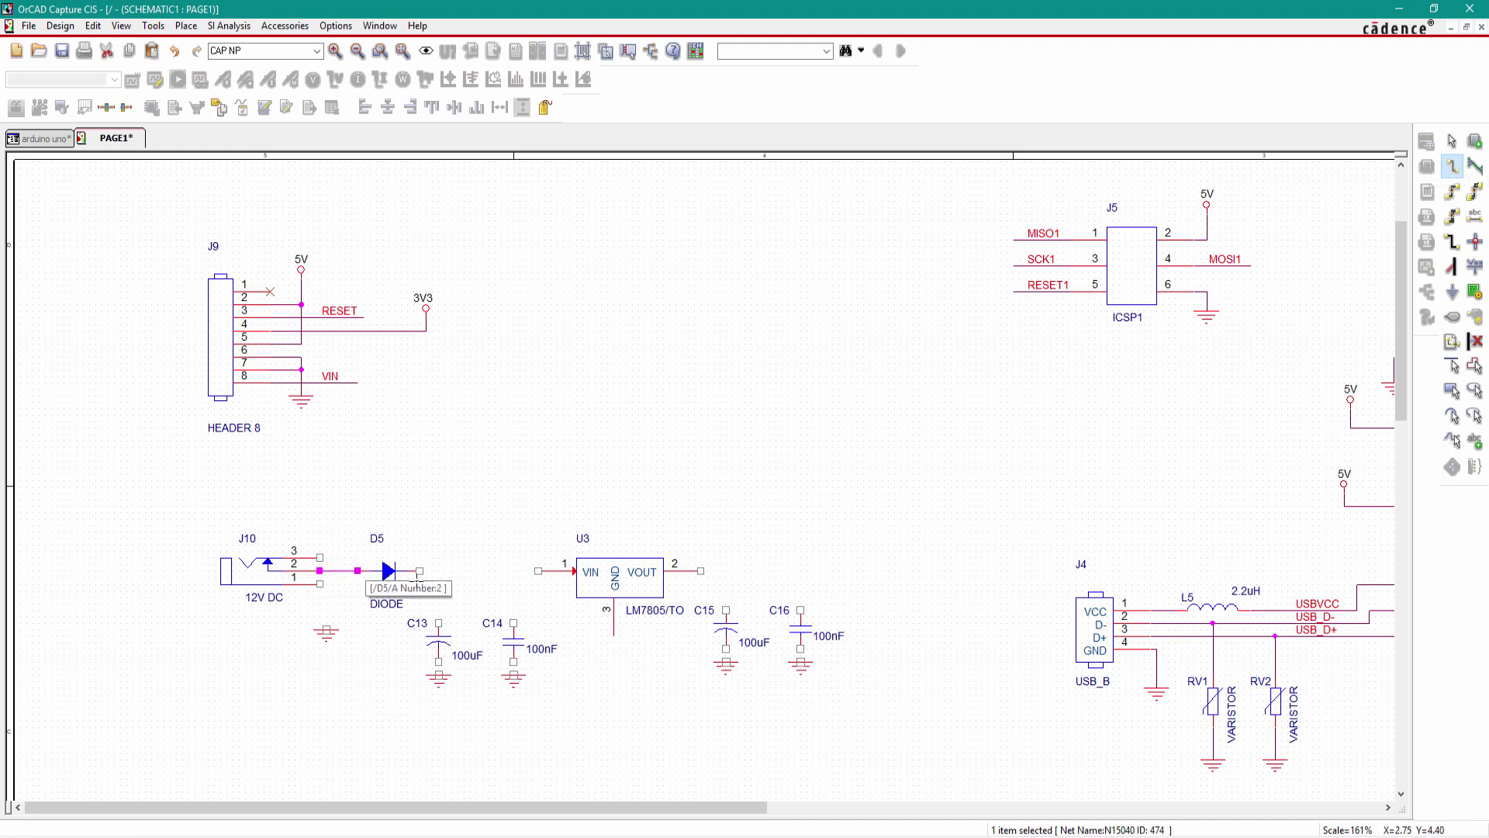
{"action": "left_click", "coordinate": [421, 571]}
{"action": "left_click", "coordinate": [539, 570]}
Connect the upper pins of C13 and C14 to the wire between the diode and VIN
{"action": "left_click", "coordinate": [438, 622]}
{"action": "left_click", "coordinate": [438, 570]}
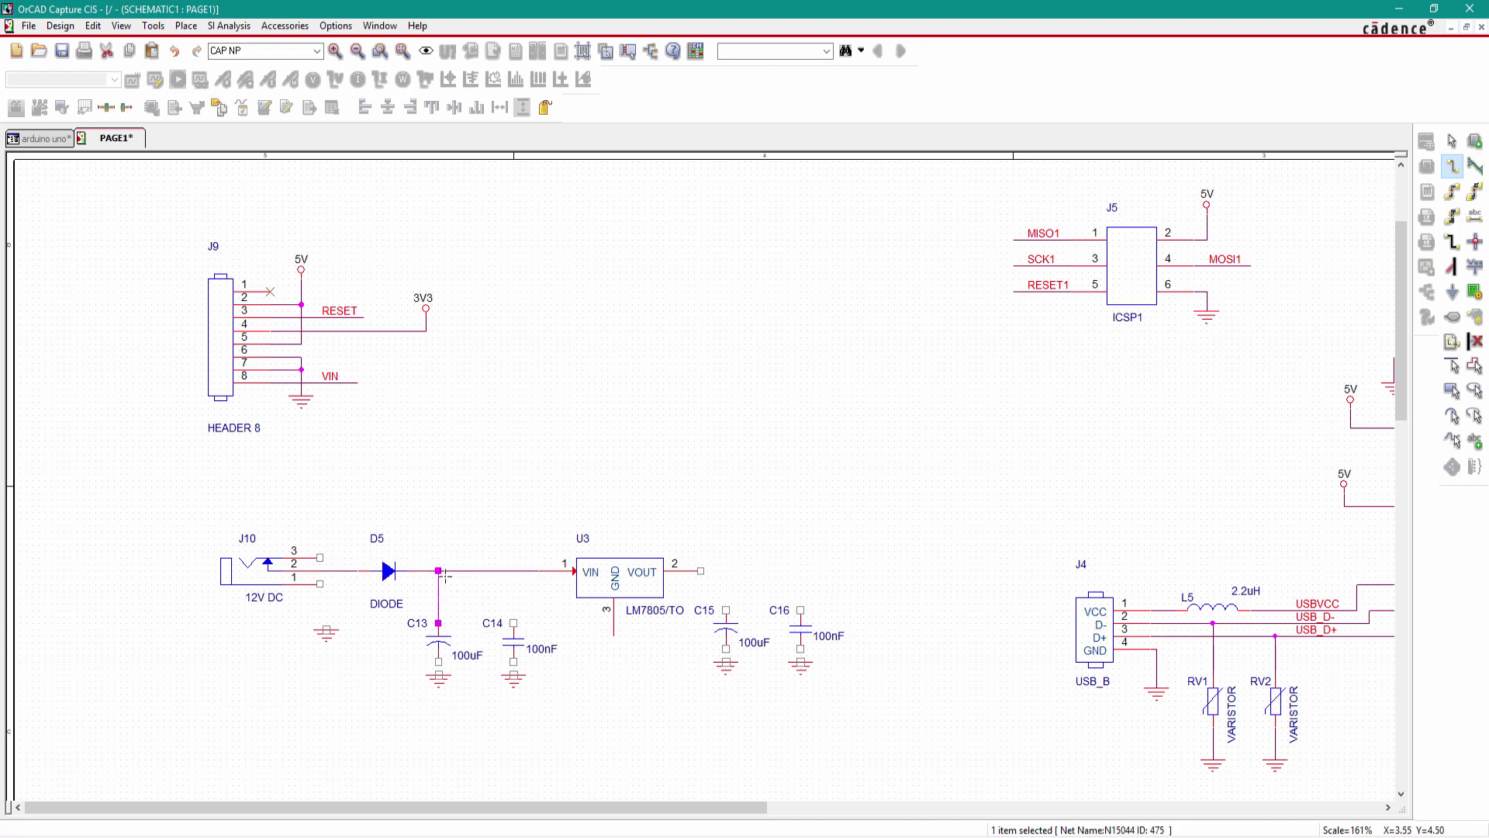
{"action": "left_click", "coordinate": [513, 623]}
{"action": "left_click", "coordinate": [513, 570]}
Wire the regulator's VOUT pin to the upper pin of C16 and connect the upper pin of C15 to that wire
{"action": "left_click", "coordinate": [701, 570]}
{"action": "left_click", "coordinate": [800, 571]}
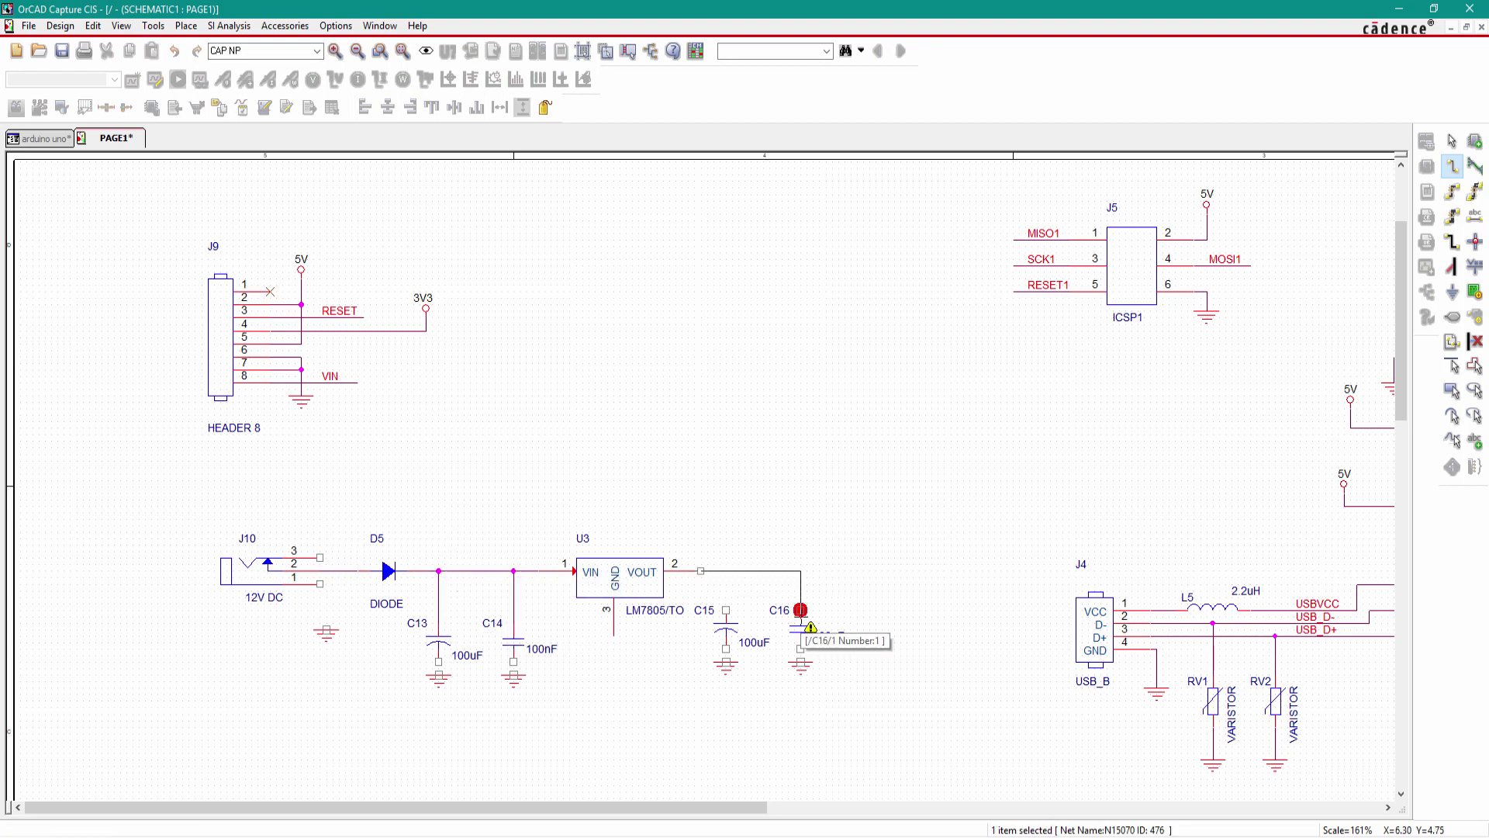
{"action": "key", "text": "Escape"}
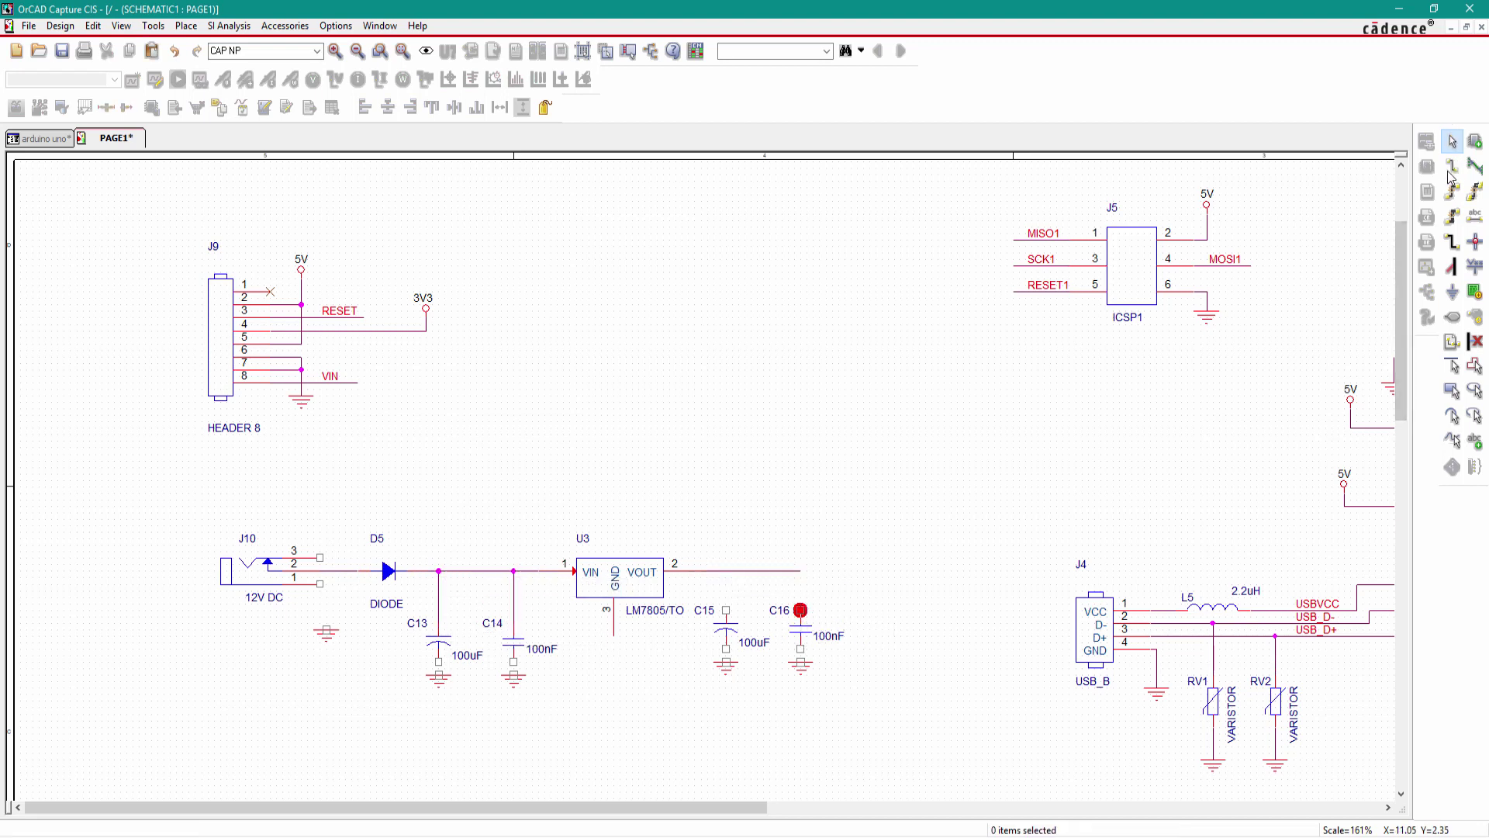
{"action": "left_click", "coordinate": [1452, 166]}
{"action": "left_click", "coordinate": [800, 571]}
{"action": "left_click", "coordinate": [800, 611]}
{"action": "left_click", "coordinate": [726, 610]}
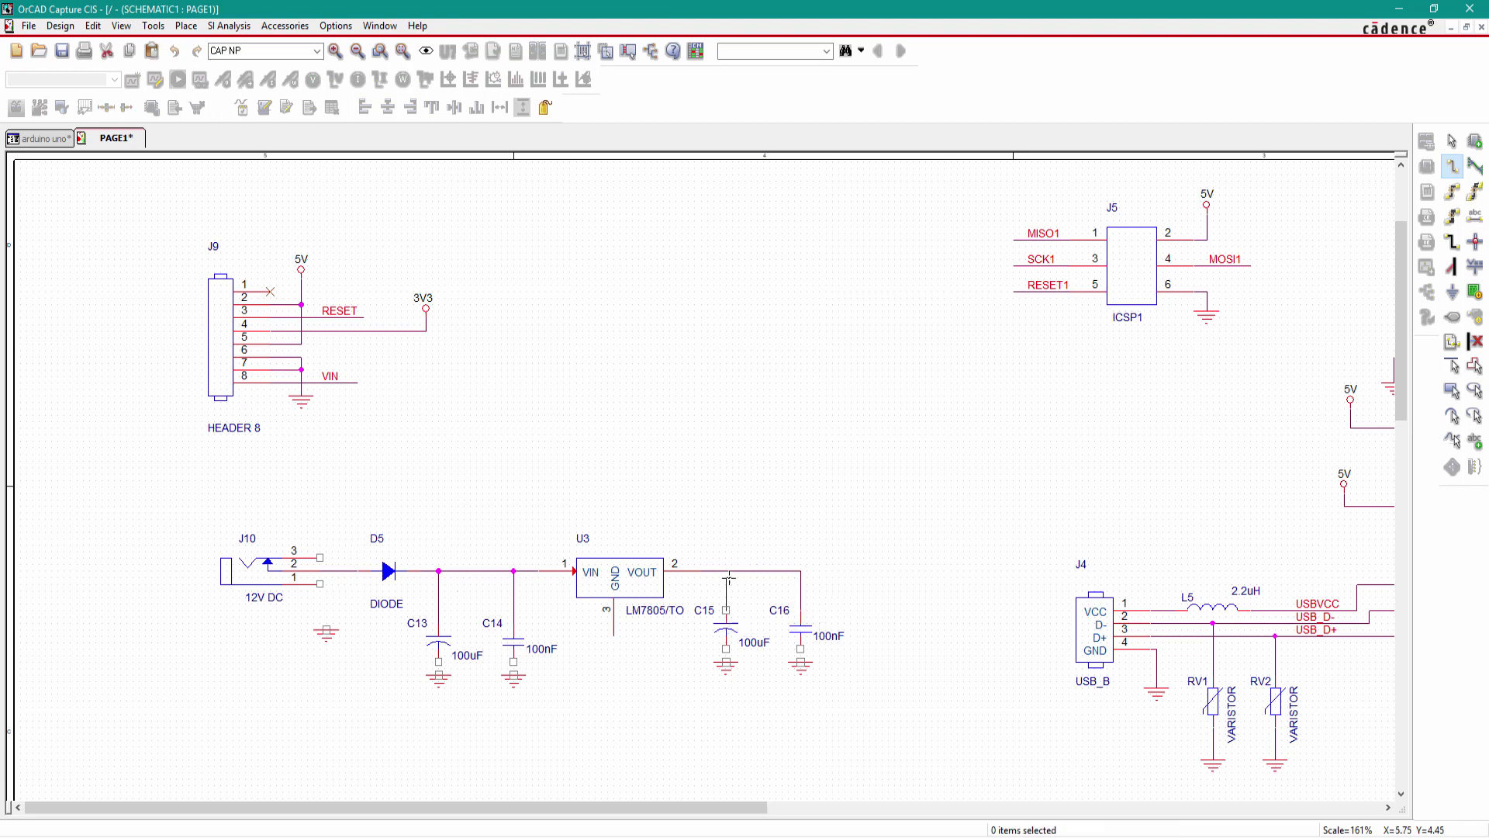
{"action": "left_click", "coordinate": [726, 571]}
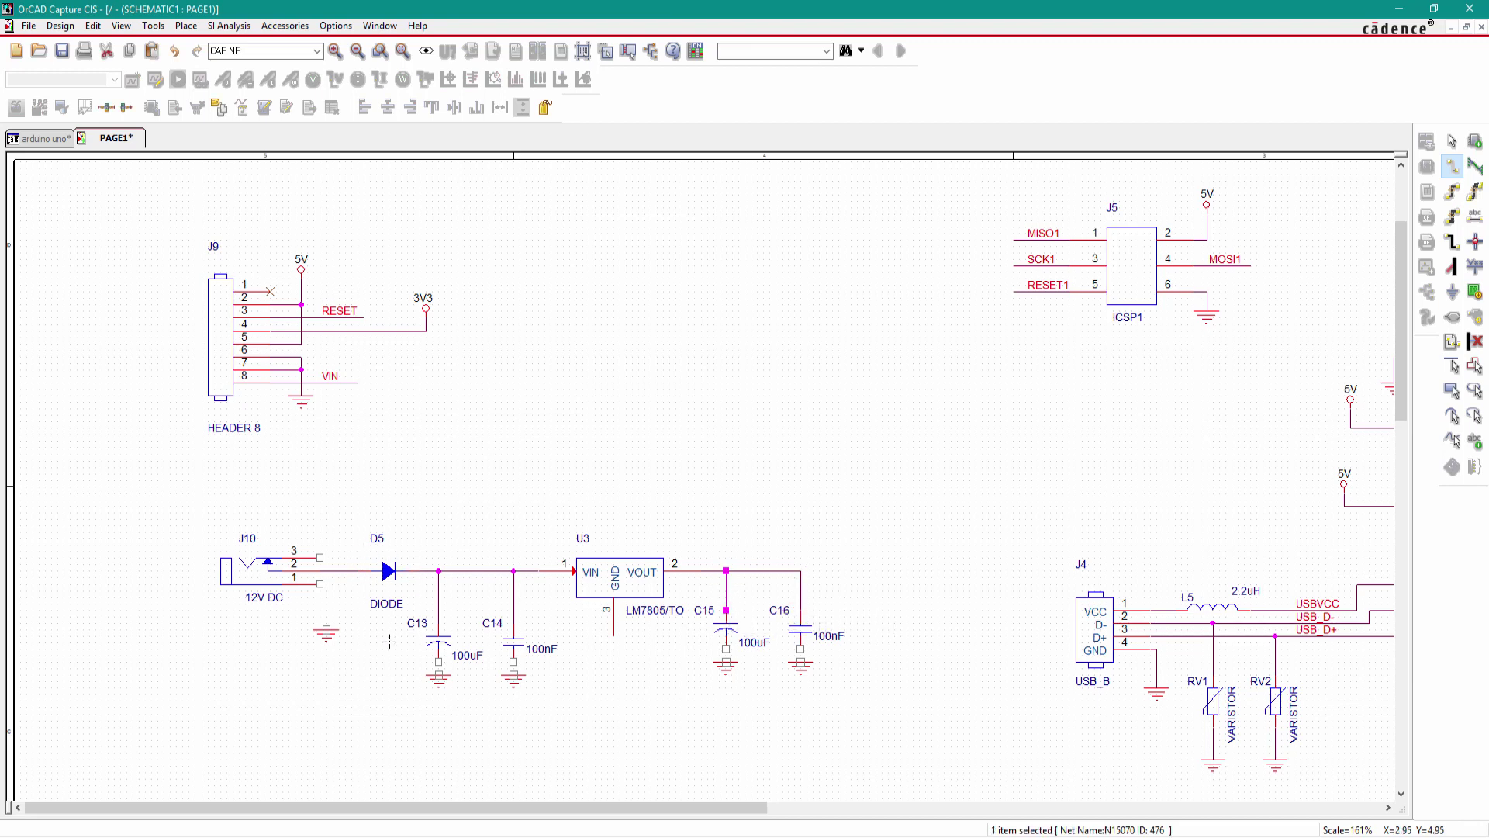
Wire the lower pins of C13, C14, C15 and C16 to the ground symbols beneath them
{"action": "left_click", "coordinate": [438, 662]}
{"action": "left_click", "coordinate": [439, 673]}
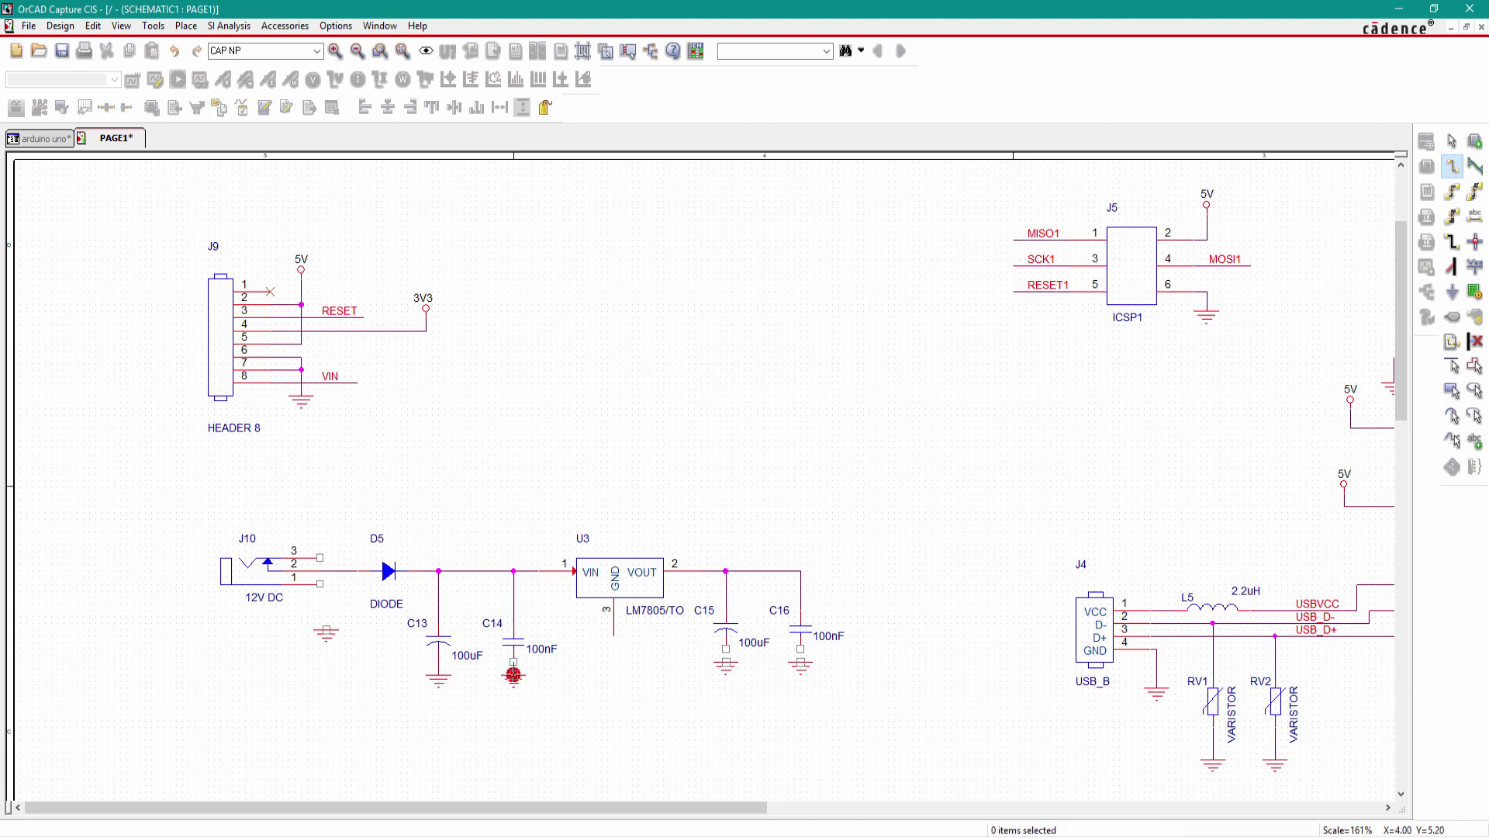
{"action": "left_click", "coordinate": [514, 673]}
{"action": "left_click", "coordinate": [726, 649]}
{"action": "left_click", "coordinate": [726, 662]}
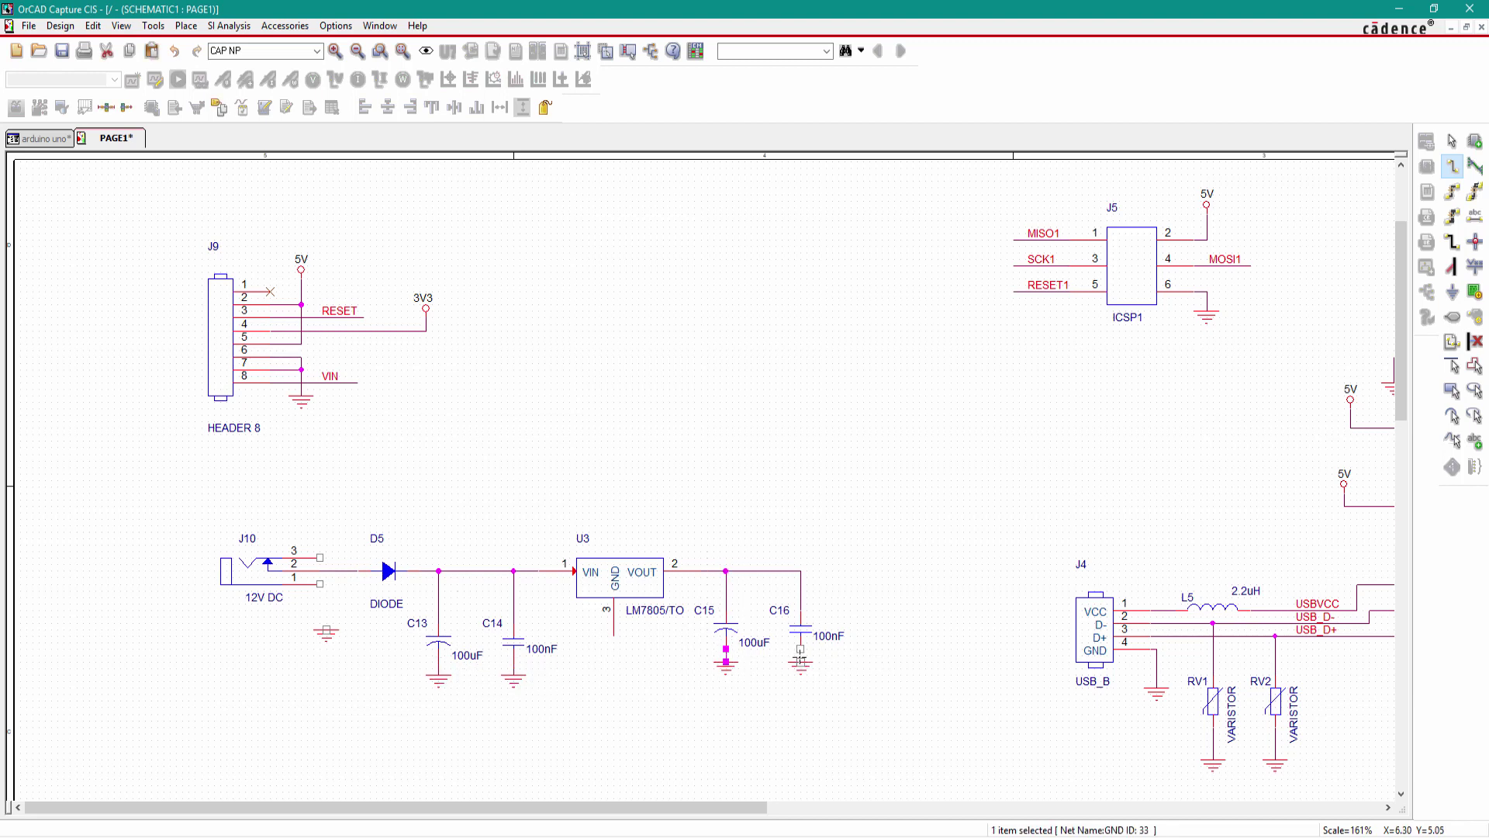
{"action": "left_click", "coordinate": [800, 648]}
{"action": "left_click", "coordinate": [800, 662]}
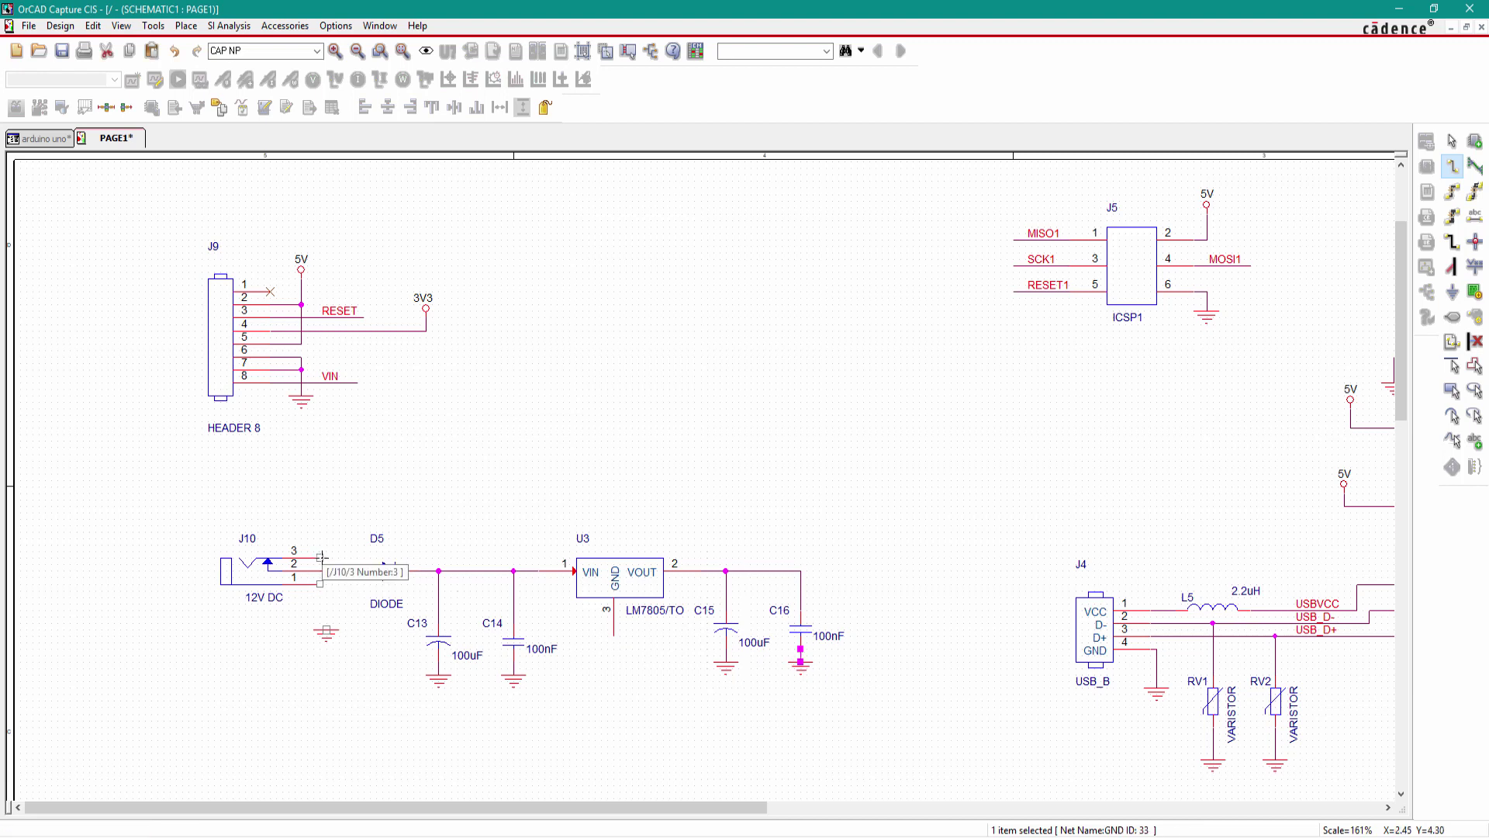
Wire power jack pins 3 and 1 down to the ground symbol below and place a copied ground symbol on the regulator's GND pin
{"action": "left_click_drag", "start_coordinate": [321, 560], "coordinate": [311, 623]}
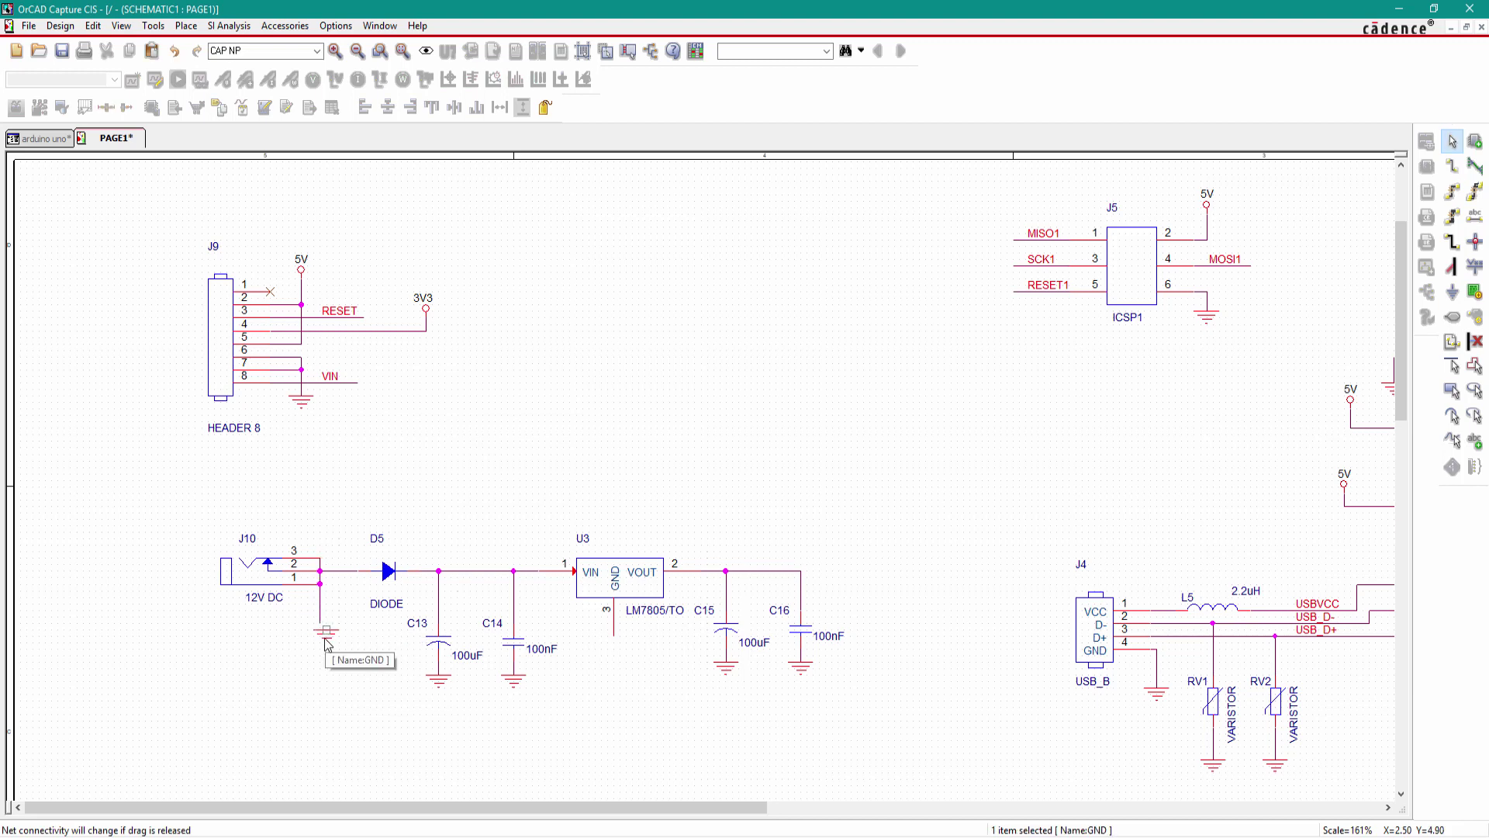
{"action": "left_click", "coordinate": [516, 620]}
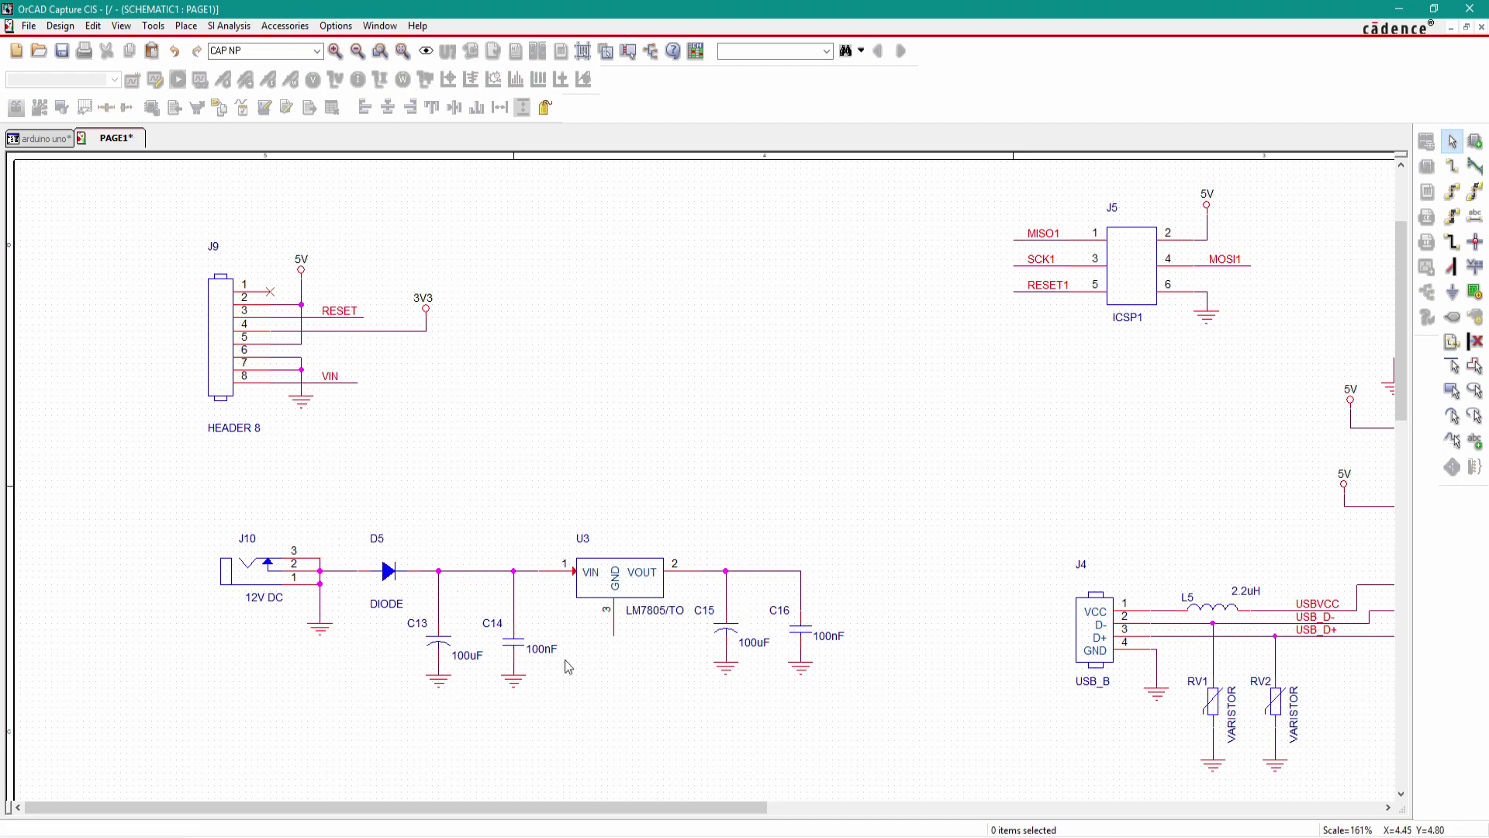
{"action": "left_click_drag", "start_coordinate": [513, 681], "coordinate": [603, 651], "text": "ctrl"}
{"action": "left_click", "coordinate": [626, 733]}
Copy the 5V power symbol from header J9 to above C16 and wire it to the regulator's output line
{"action": "left_click", "coordinate": [301, 272]}
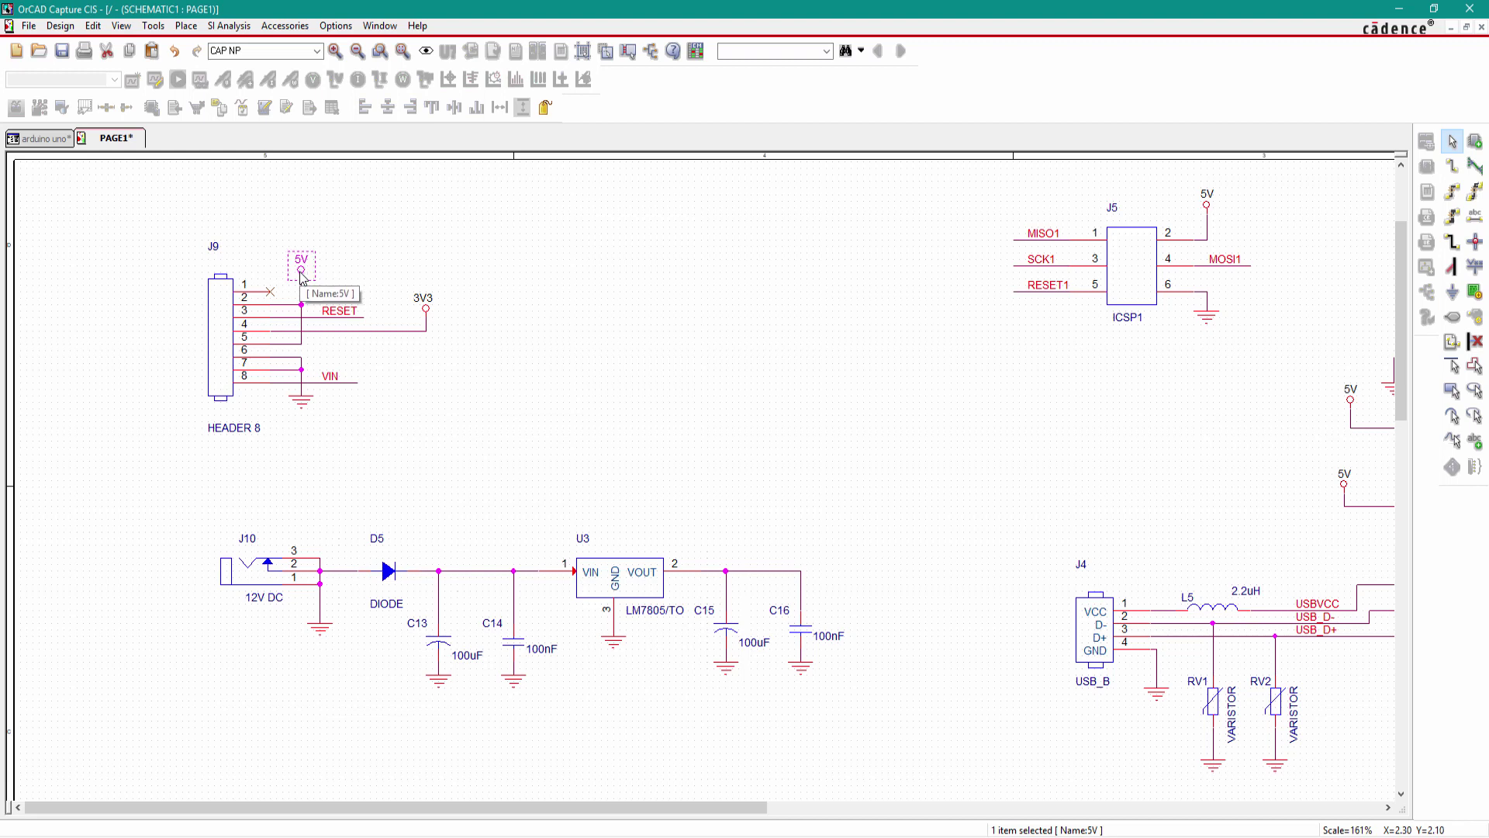
{"action": "key", "text": "ctrl+v"}
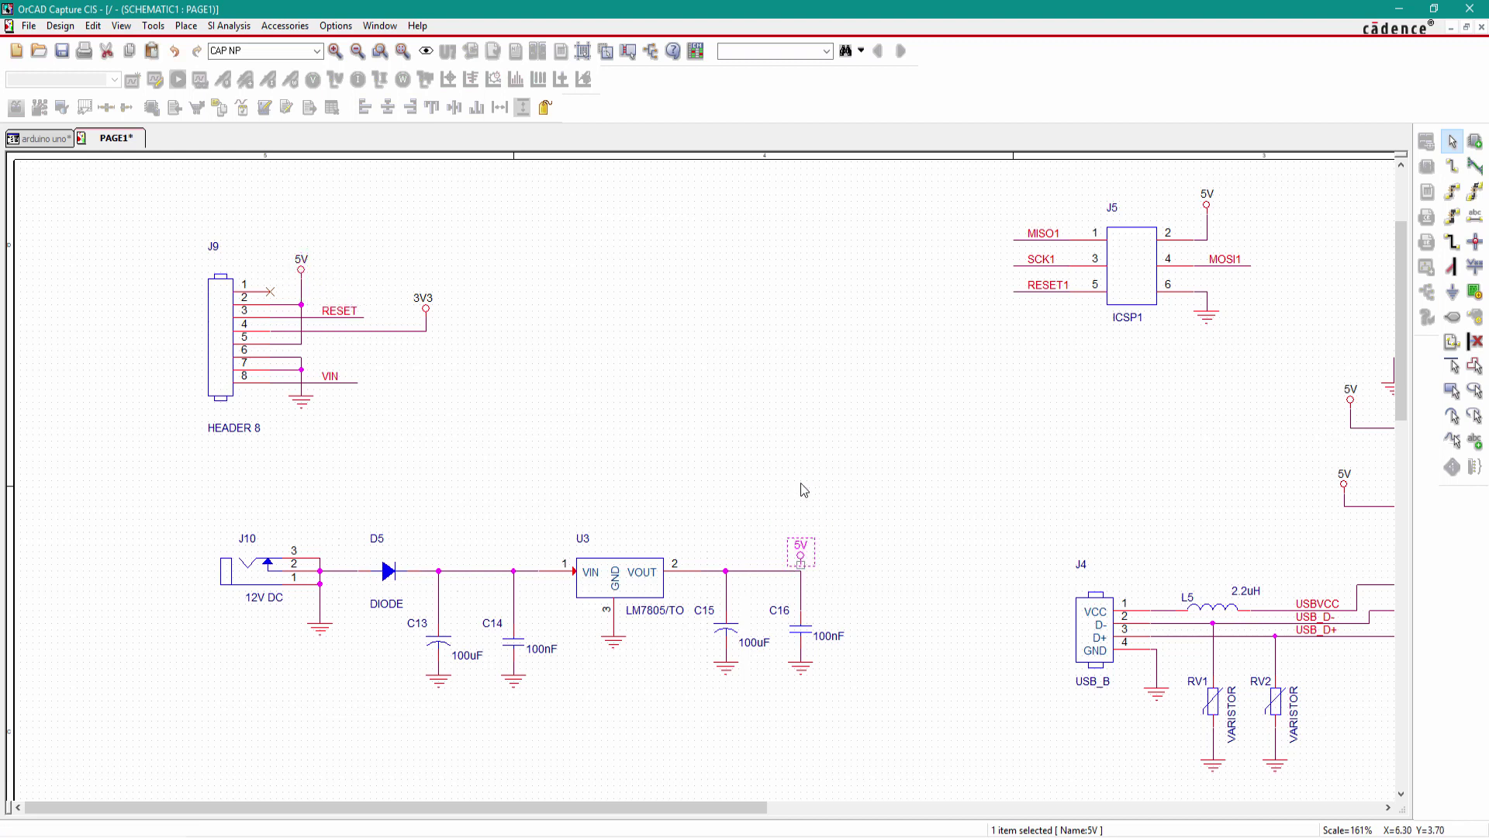
{"action": "left_click", "coordinate": [800, 562]}
{"action": "key", "text": "n"}
{"action": "left_click", "coordinate": [902, 292]}
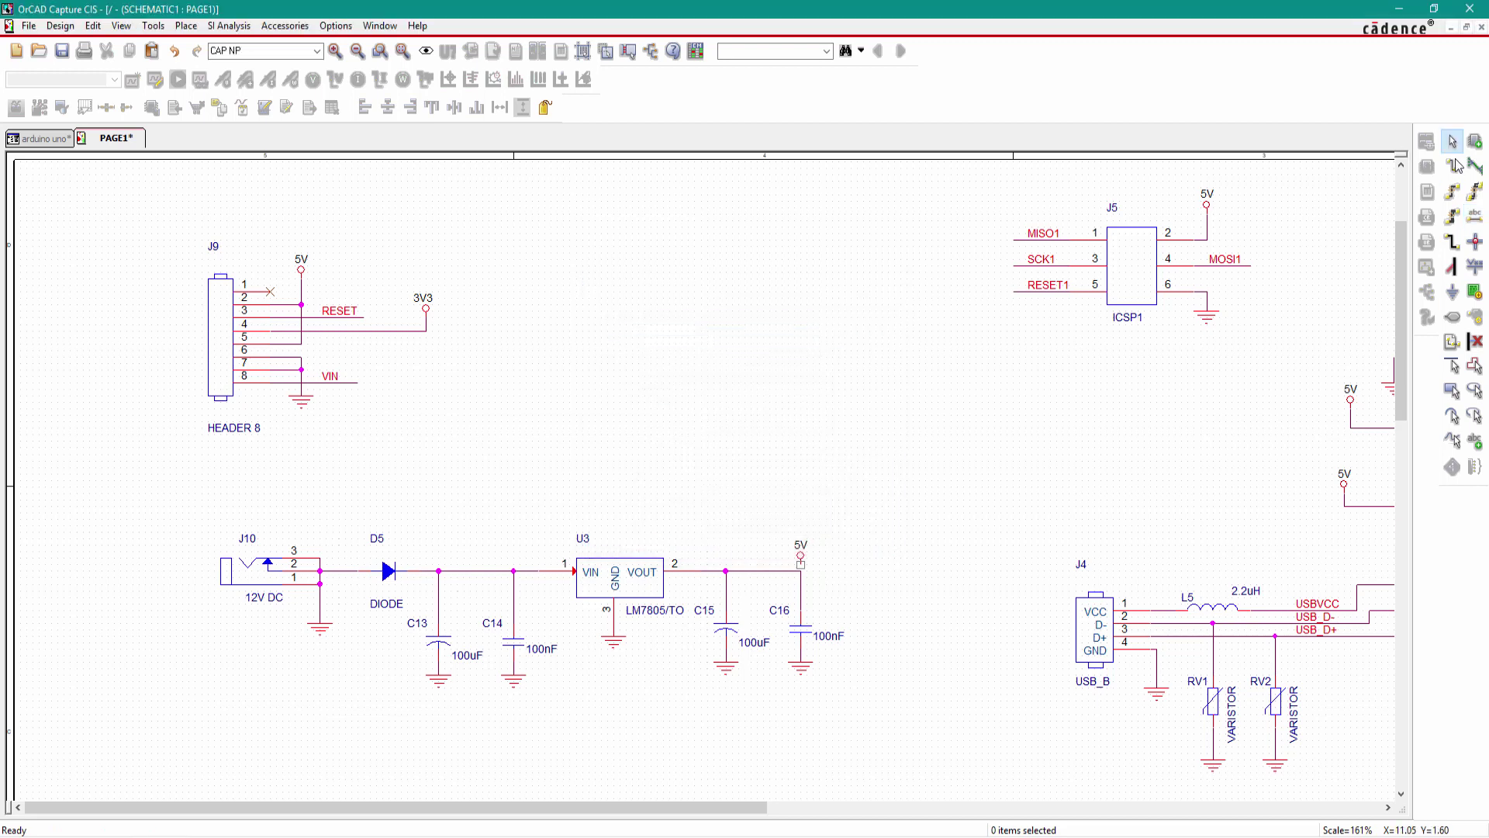
{"action": "key", "text": "w"}
{"action": "key", "text": "Escape"}
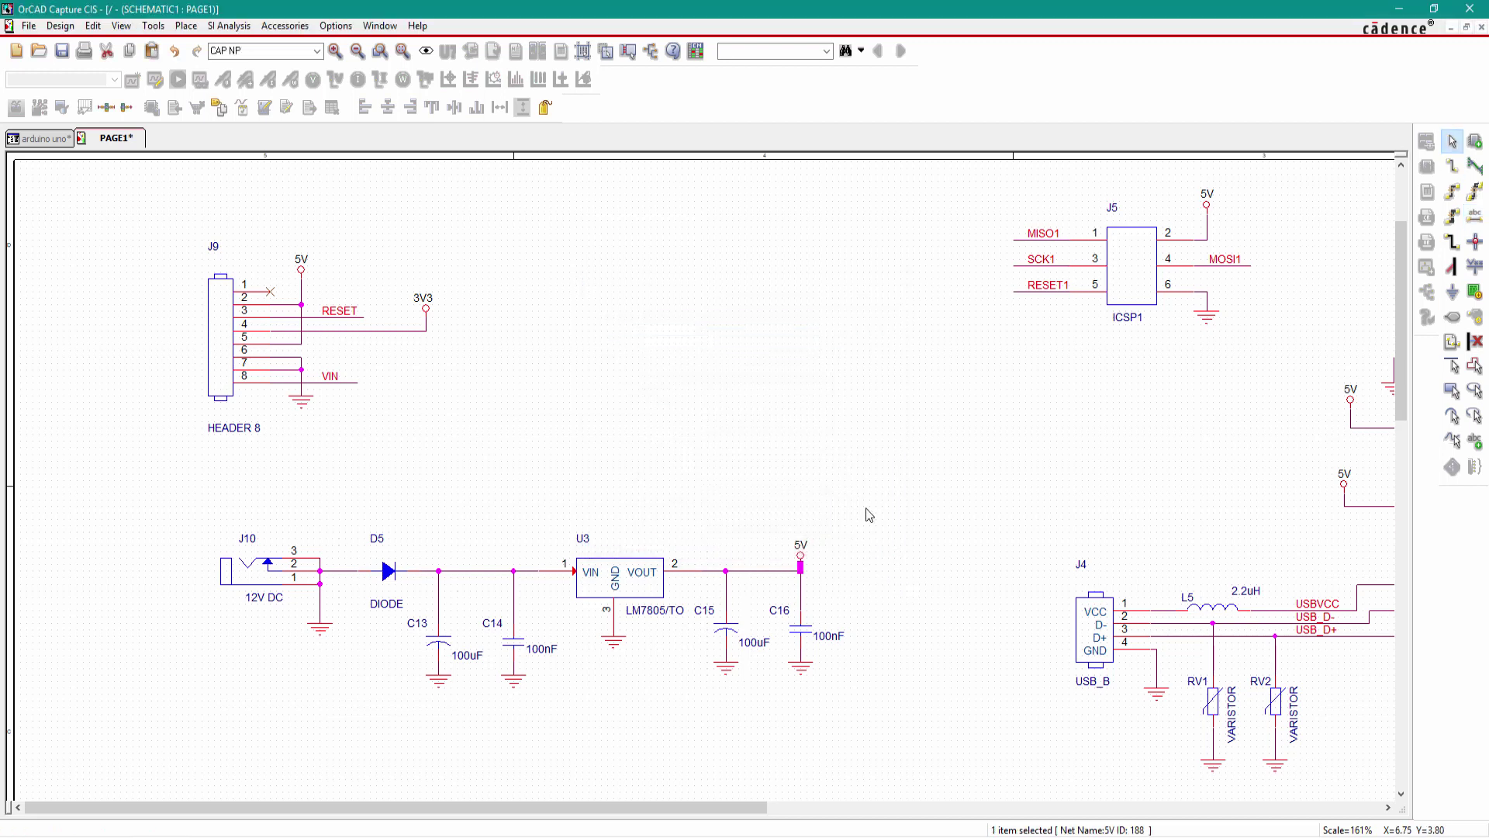
{"action": "key", "text": "Escape"}
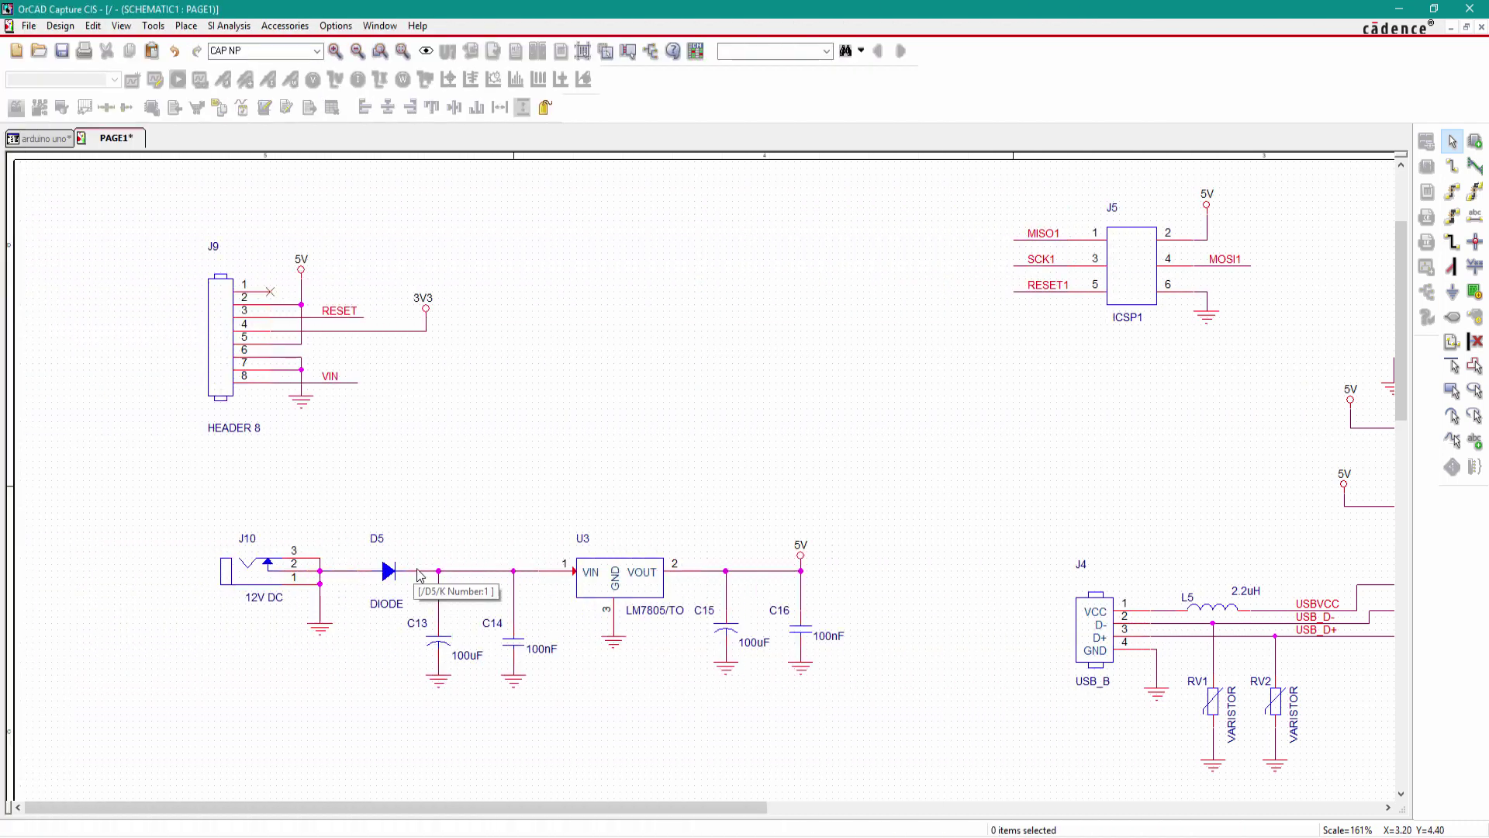
Place the net alias VIN on the wire between diode D5 and the regulator's VIN pin
{"action": "left_click", "coordinate": [1474, 215]}
{"action": "left_click", "coordinate": [862, 319]}
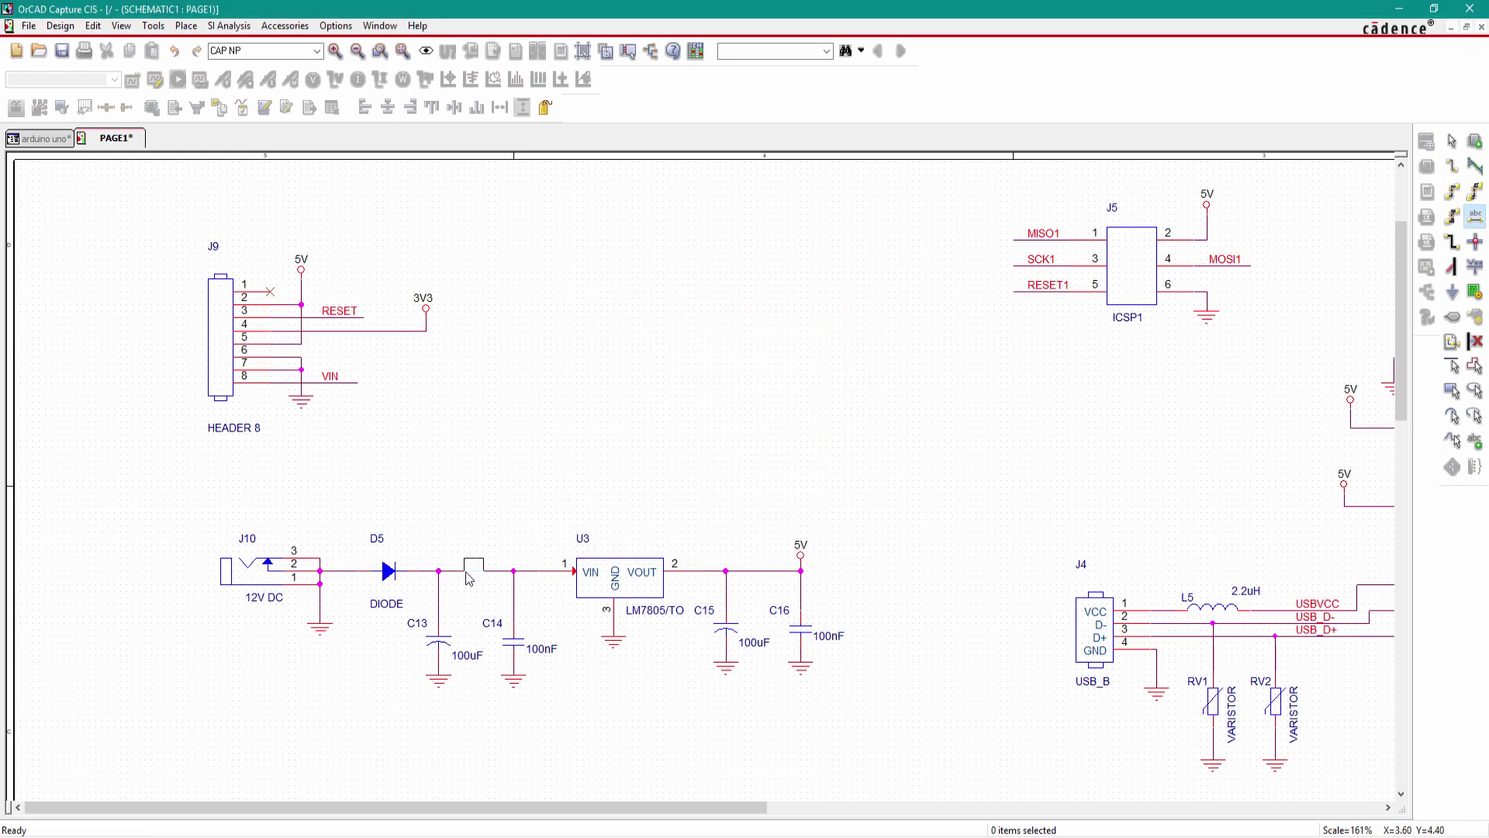
{"action": "left_click", "coordinate": [473, 572]}
{"action": "key", "text": "Escape"}
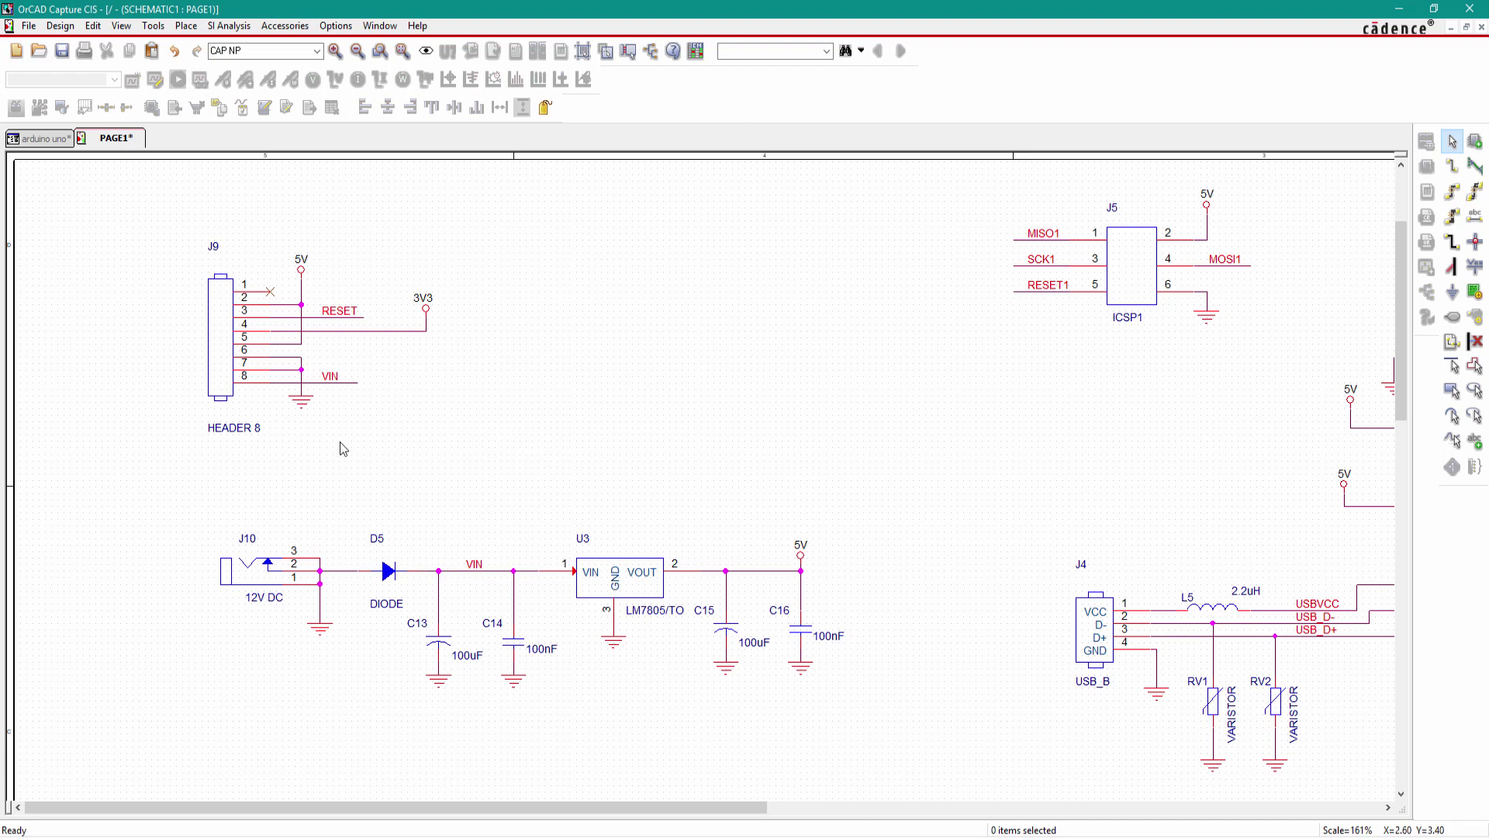
Change header J9's value to Power and move the label up just beneath the header
{"action": "double_click", "coordinate": [241, 431]}
{"action": "type", "text": "Power"}
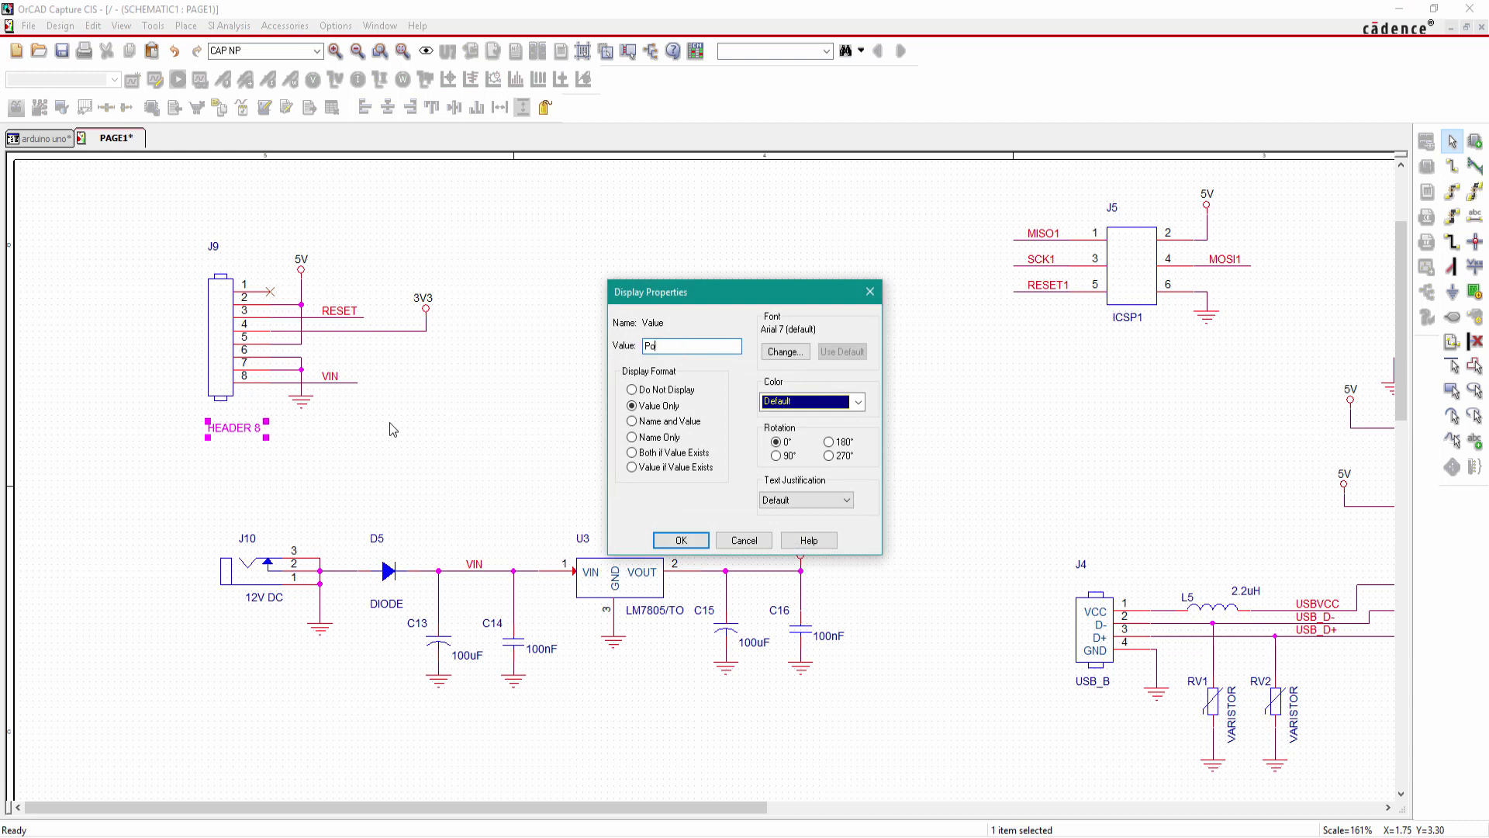
{"action": "key", "text": "Return"}
{"action": "left_click_drag", "start_coordinate": [221, 434], "coordinate": [218, 411]}
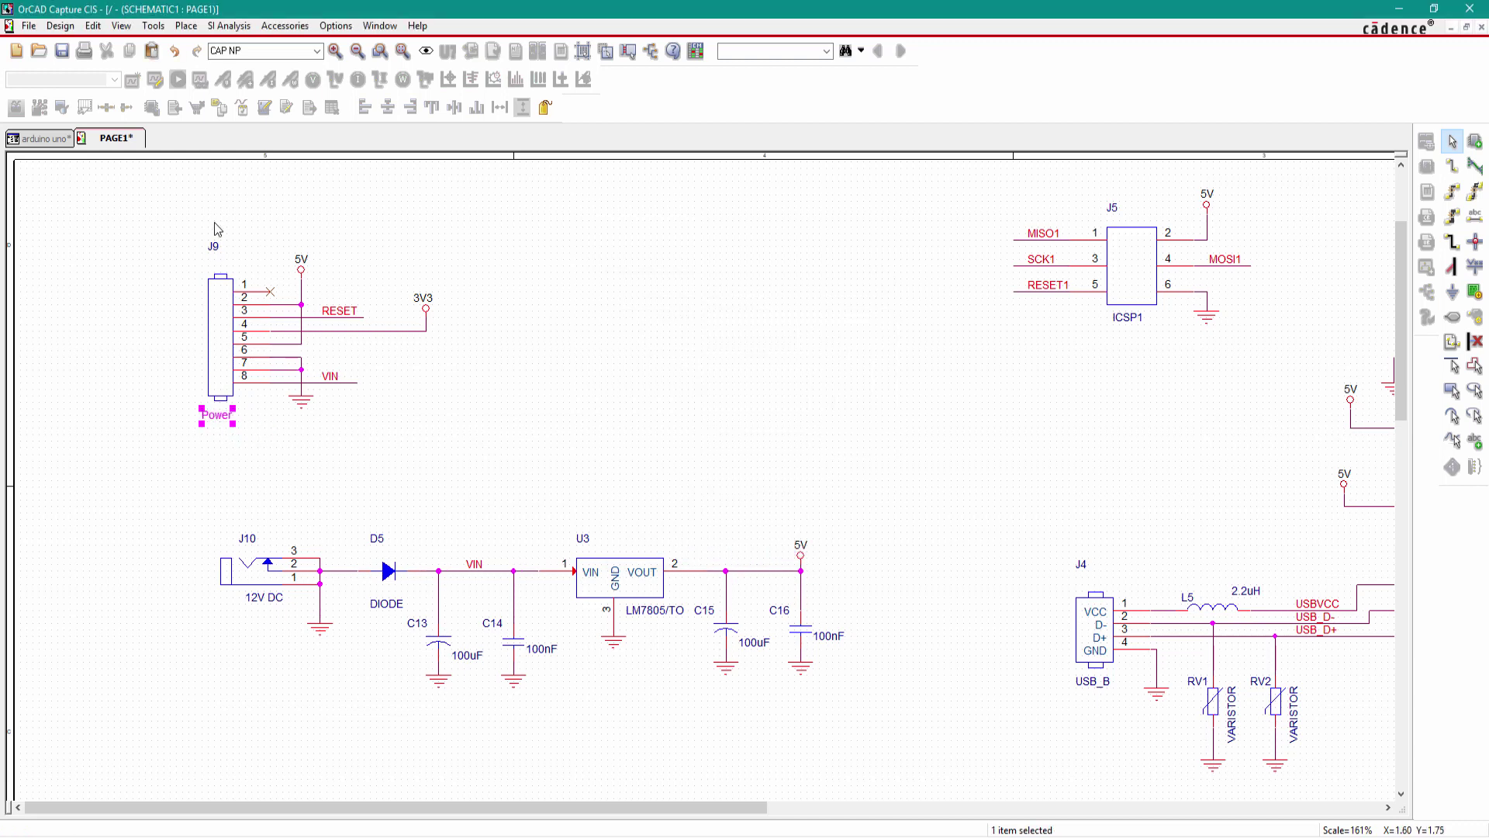
Switch to the Arduino Uno Rev3 schematic in Adobe Acrobat Reader, examine the U2 3.3V regulator circuit, and return to OrCAD Capture
{"action": "left_click", "coordinate": [558, 658]}
{"action": "scroll", "coordinate": [559, 658], "scroll_direction": "down", "scroll_amount": 3}
{"action": "key", "text": "alt+Tab"}
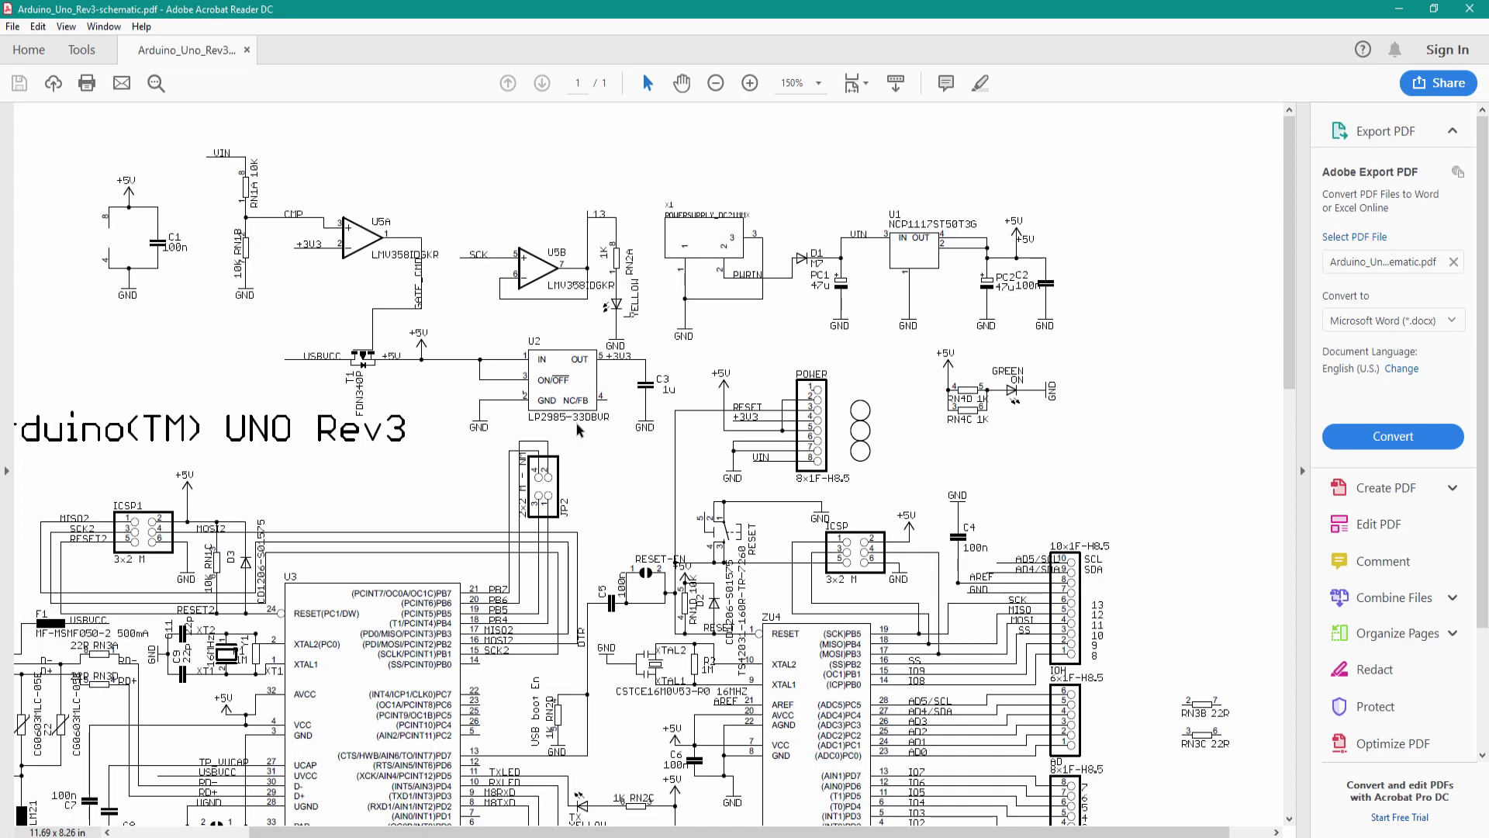
{"action": "key", "text": "alt+Tab"}
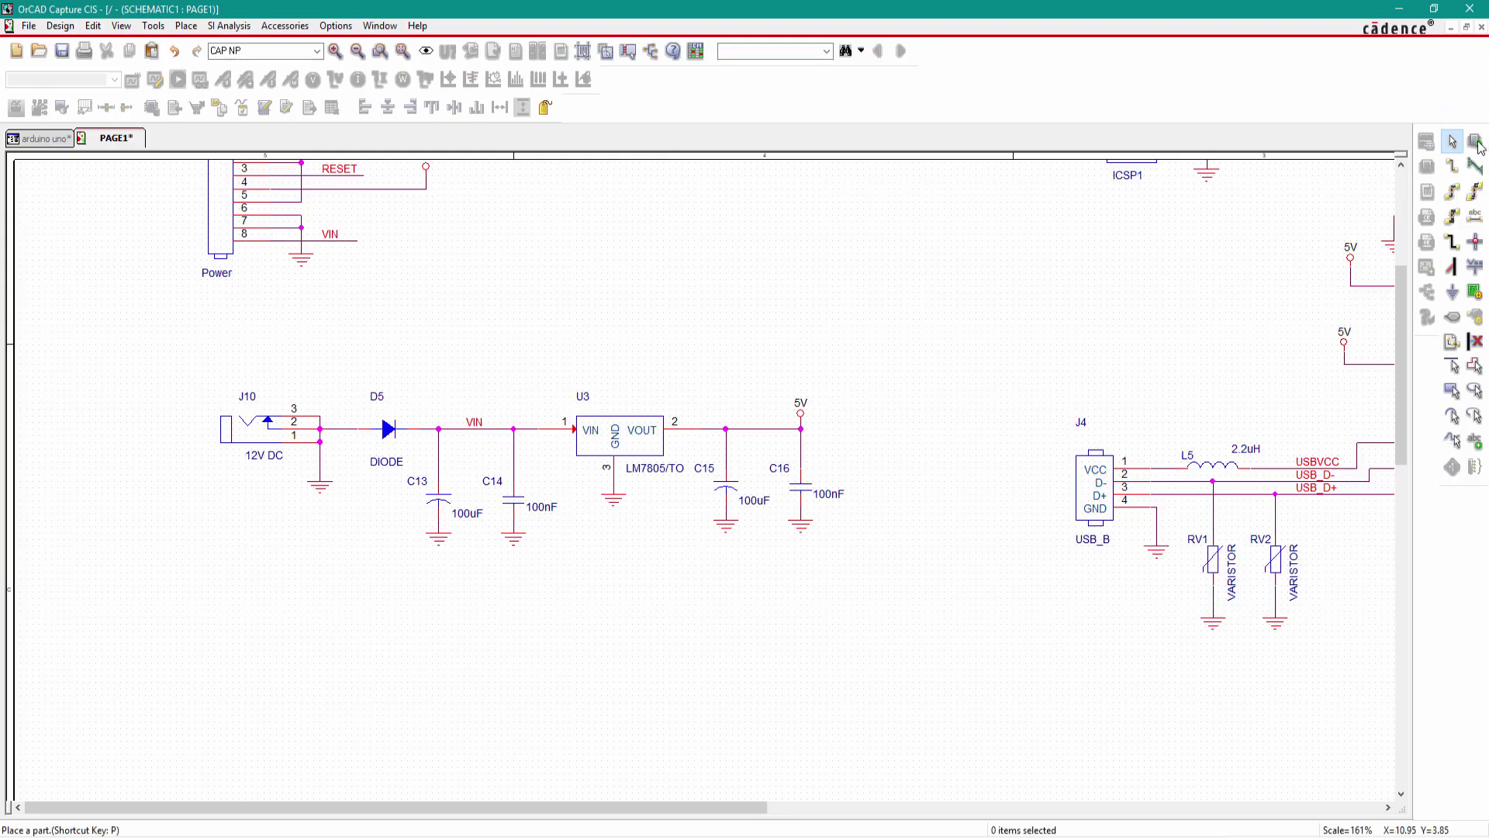
Place a HEADER 5 connector below the 12V DC jack circuit
{"action": "left_click", "coordinate": [1476, 143]}
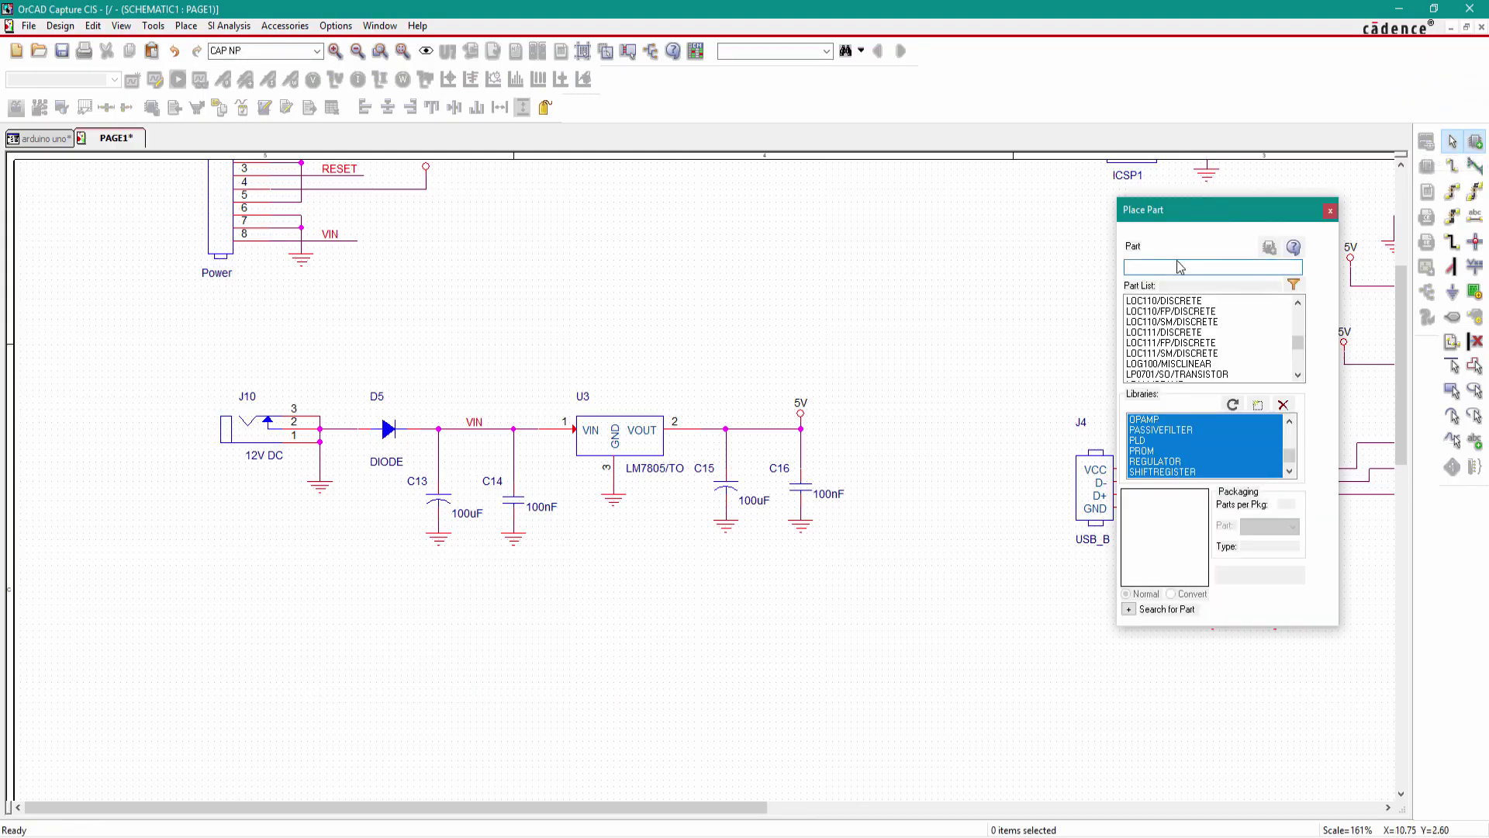
{"action": "type", "text": "header 5"}
{"action": "key", "text": "Return"}
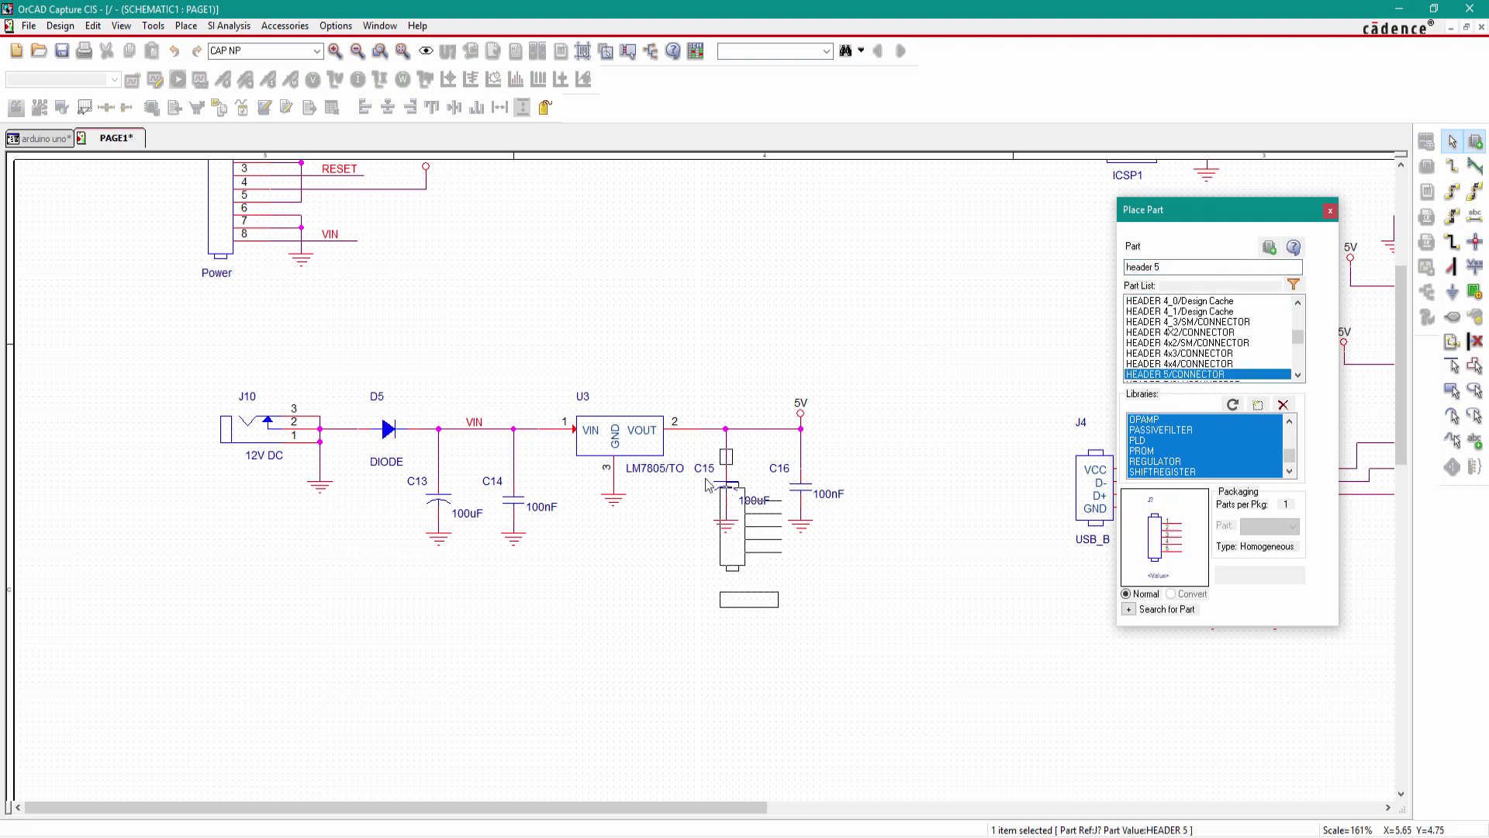
{"action": "left_click", "coordinate": [339, 649]}
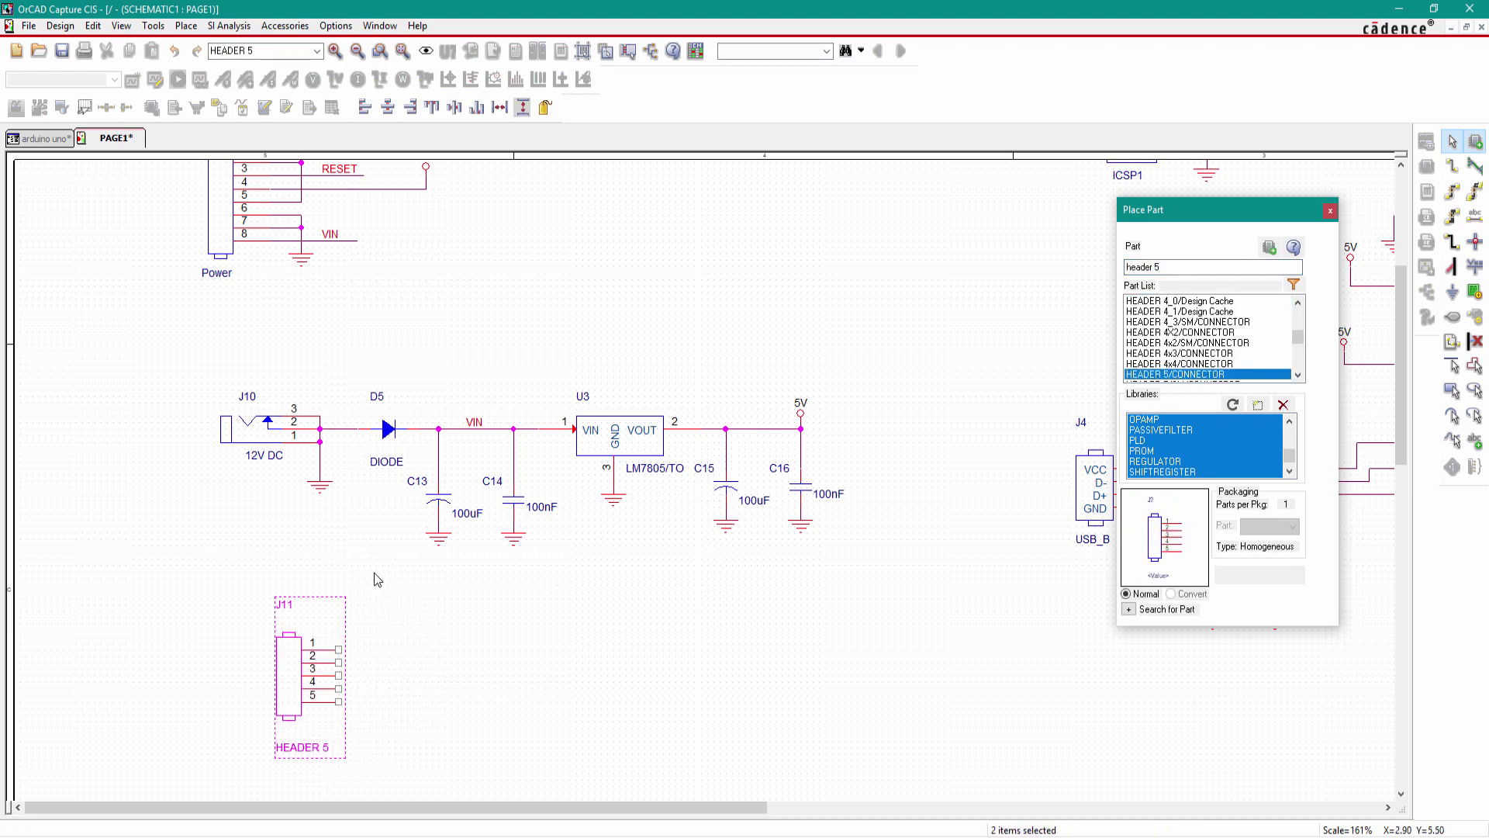
{"action": "key", "text": "Escape"}
{"action": "left_click", "coordinate": [1330, 211]}
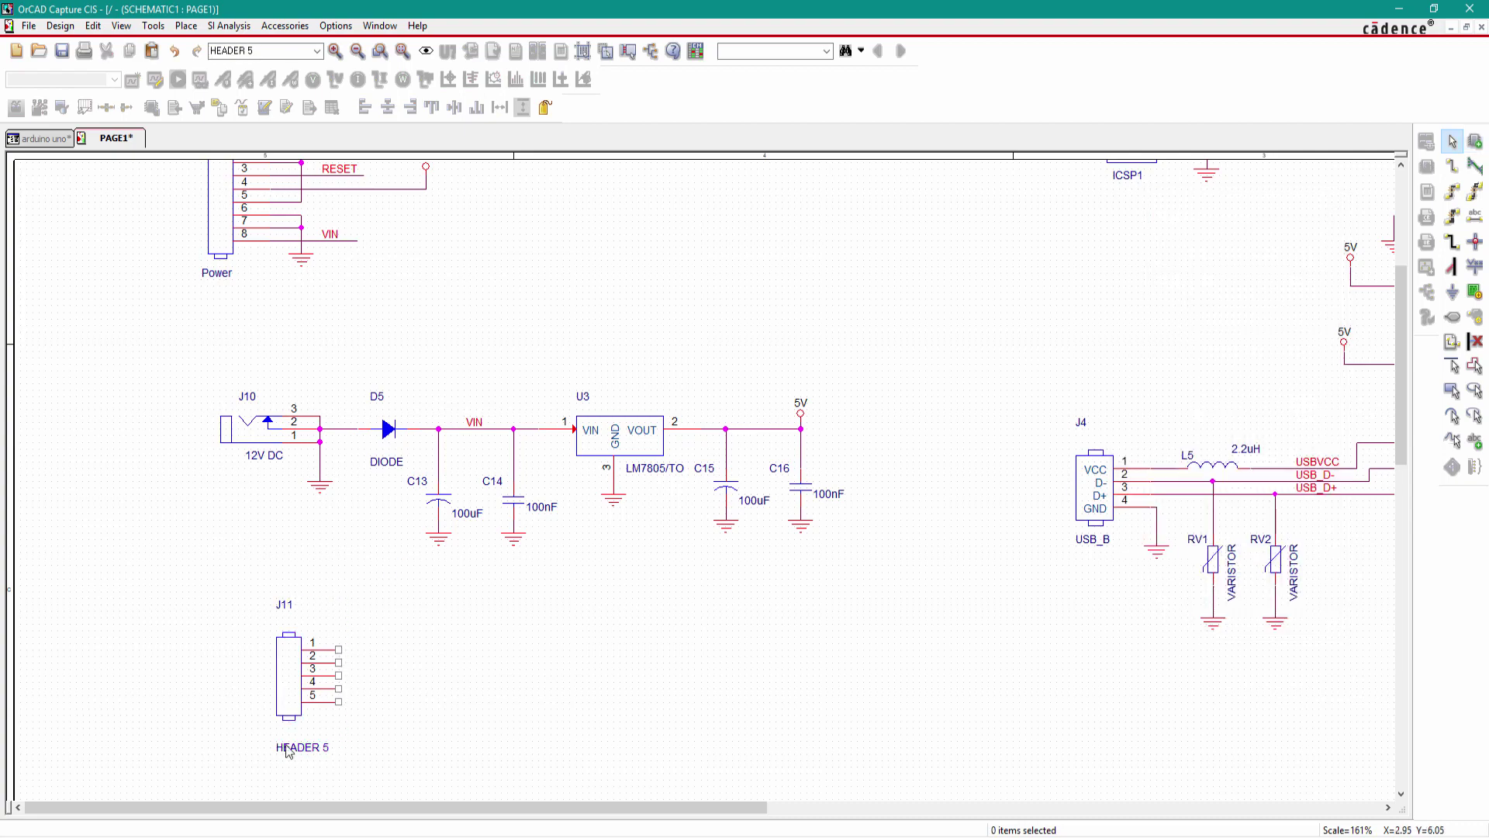
Open the newly placed HEADER 5 for part editing and delete its body rectangle and both end tabs
{"action": "left_click", "coordinate": [293, 683]}
{"action": "right_click", "coordinate": [293, 683]}
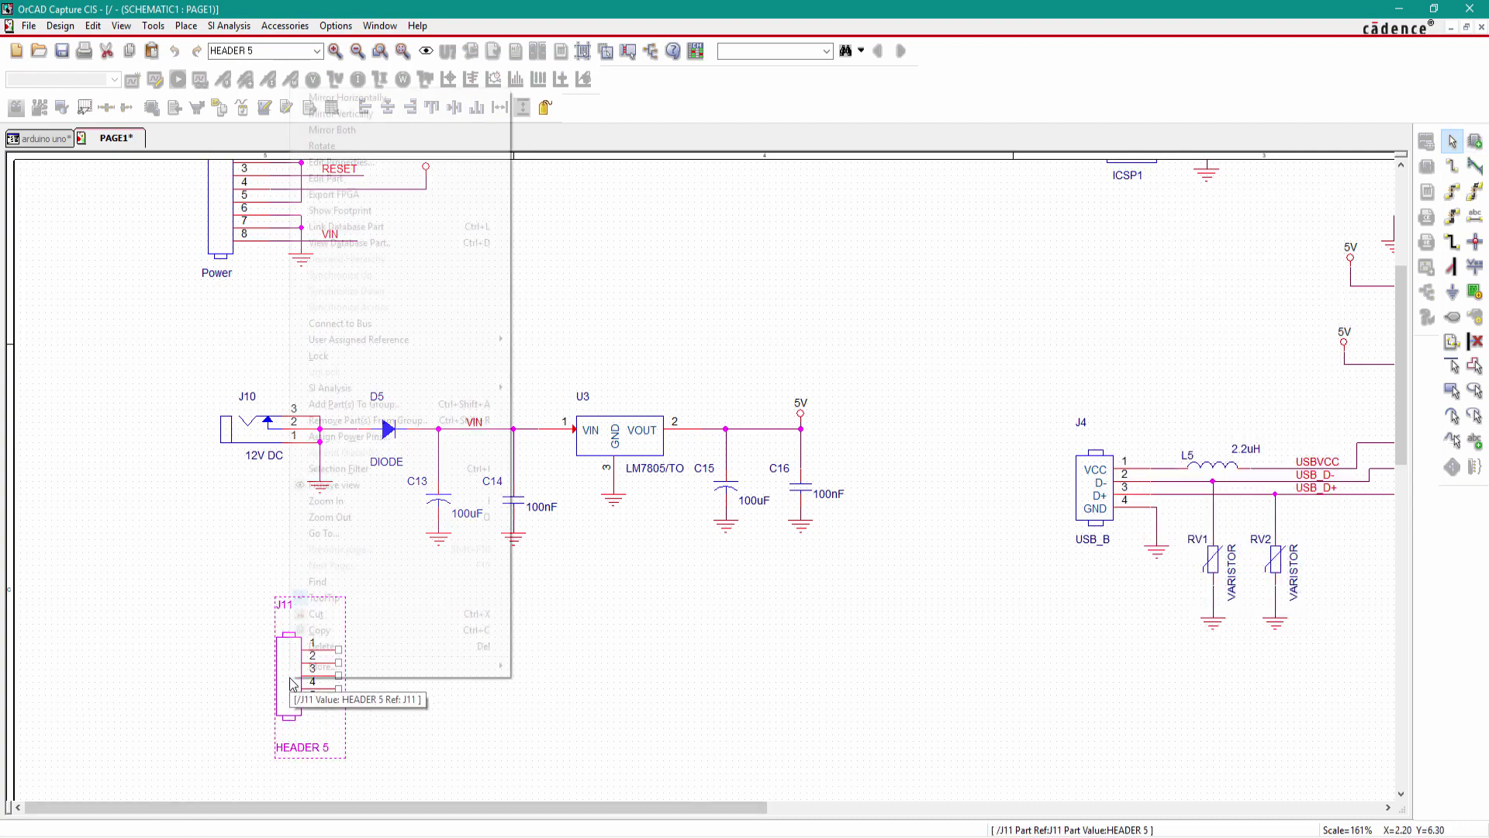
{"action": "left_click", "coordinate": [337, 184]}
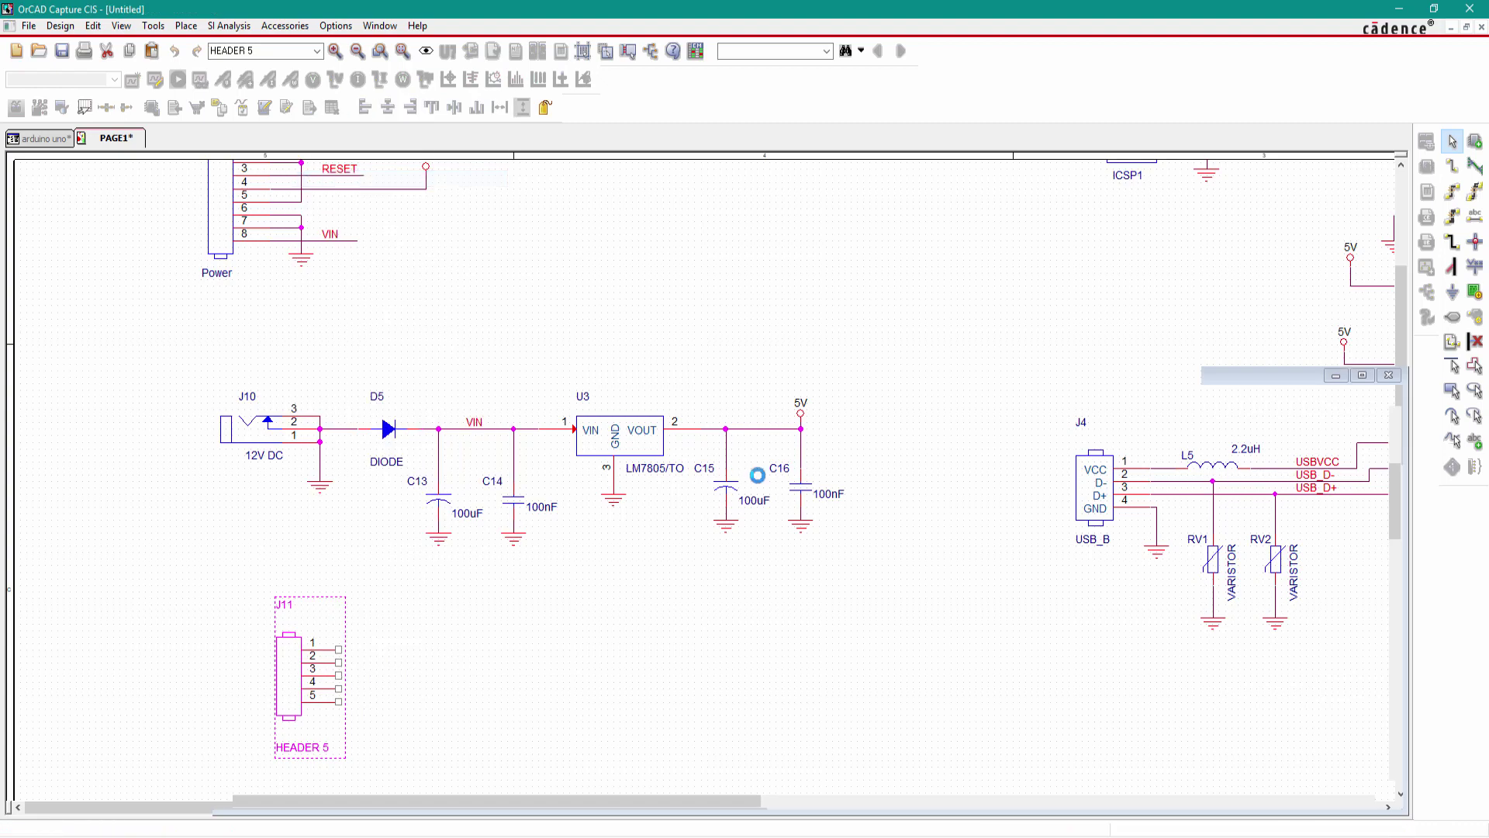
{"action": "left_click", "coordinate": [576, 359]}
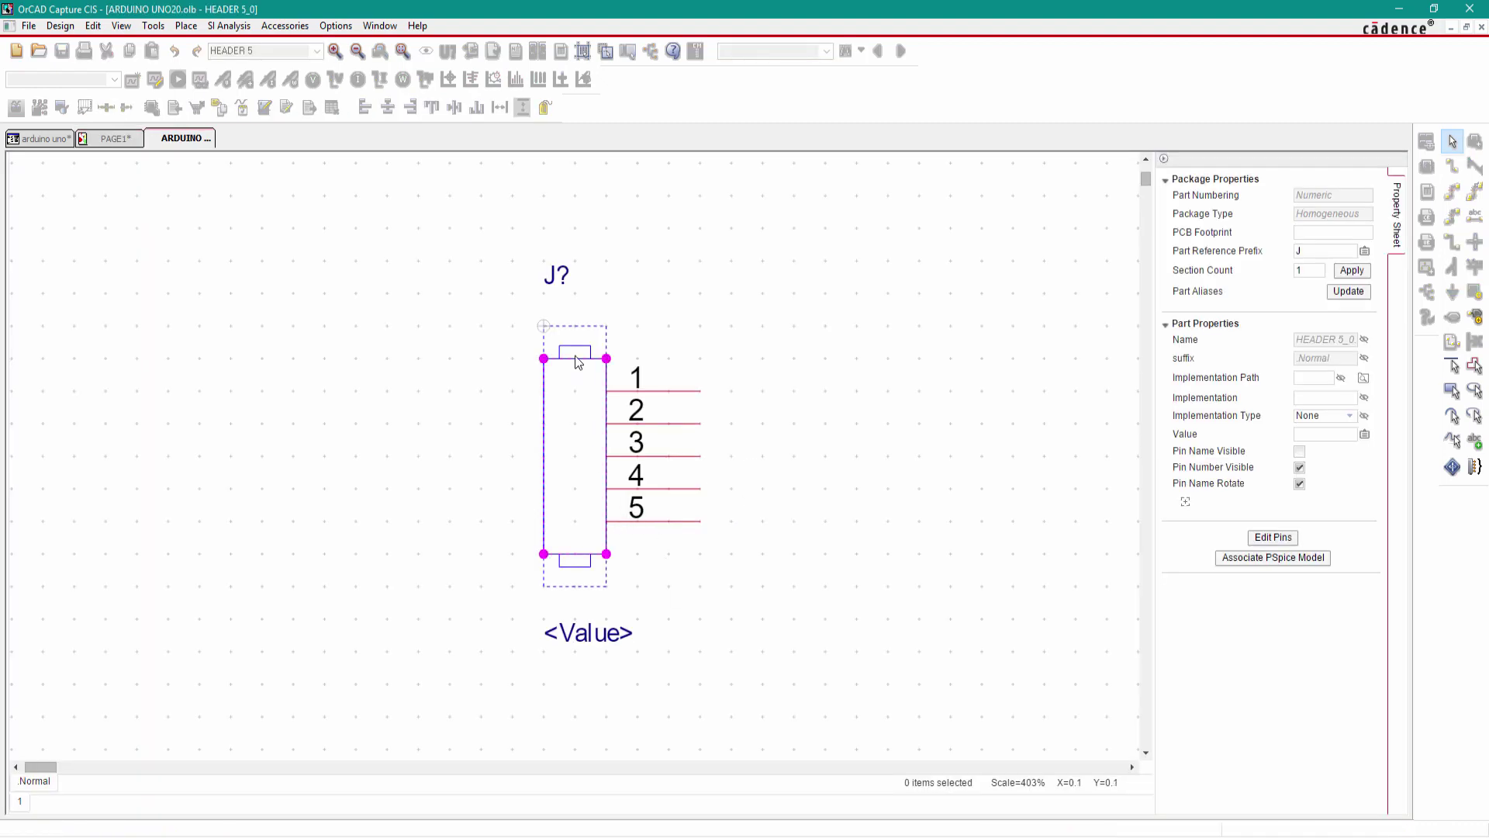
{"action": "key", "text": "Delete"}
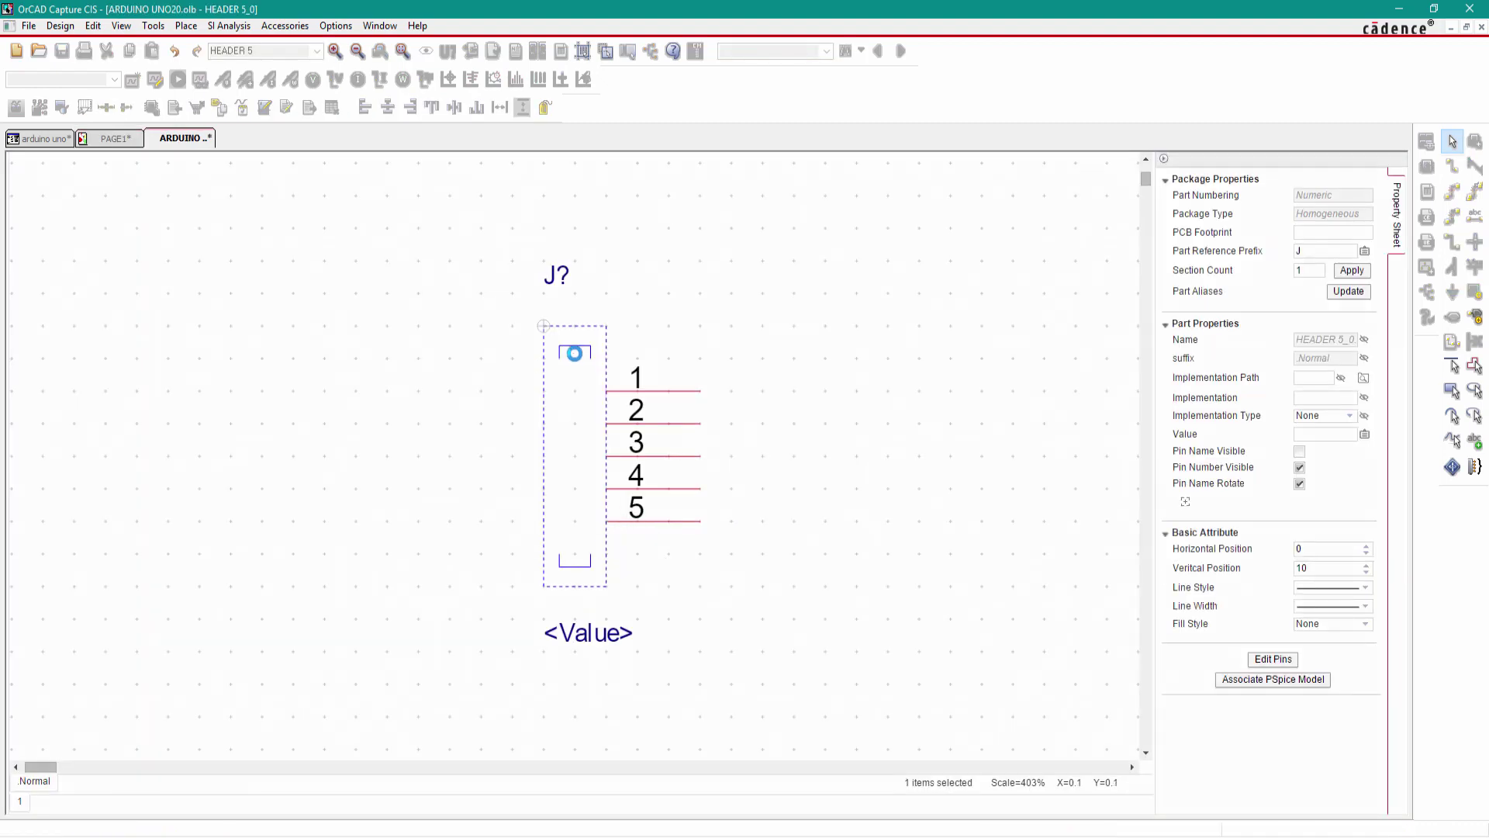
{"action": "left_click", "coordinate": [574, 347]}
{"action": "key", "text": "Delete"}
{"action": "left_click", "coordinate": [576, 566]}
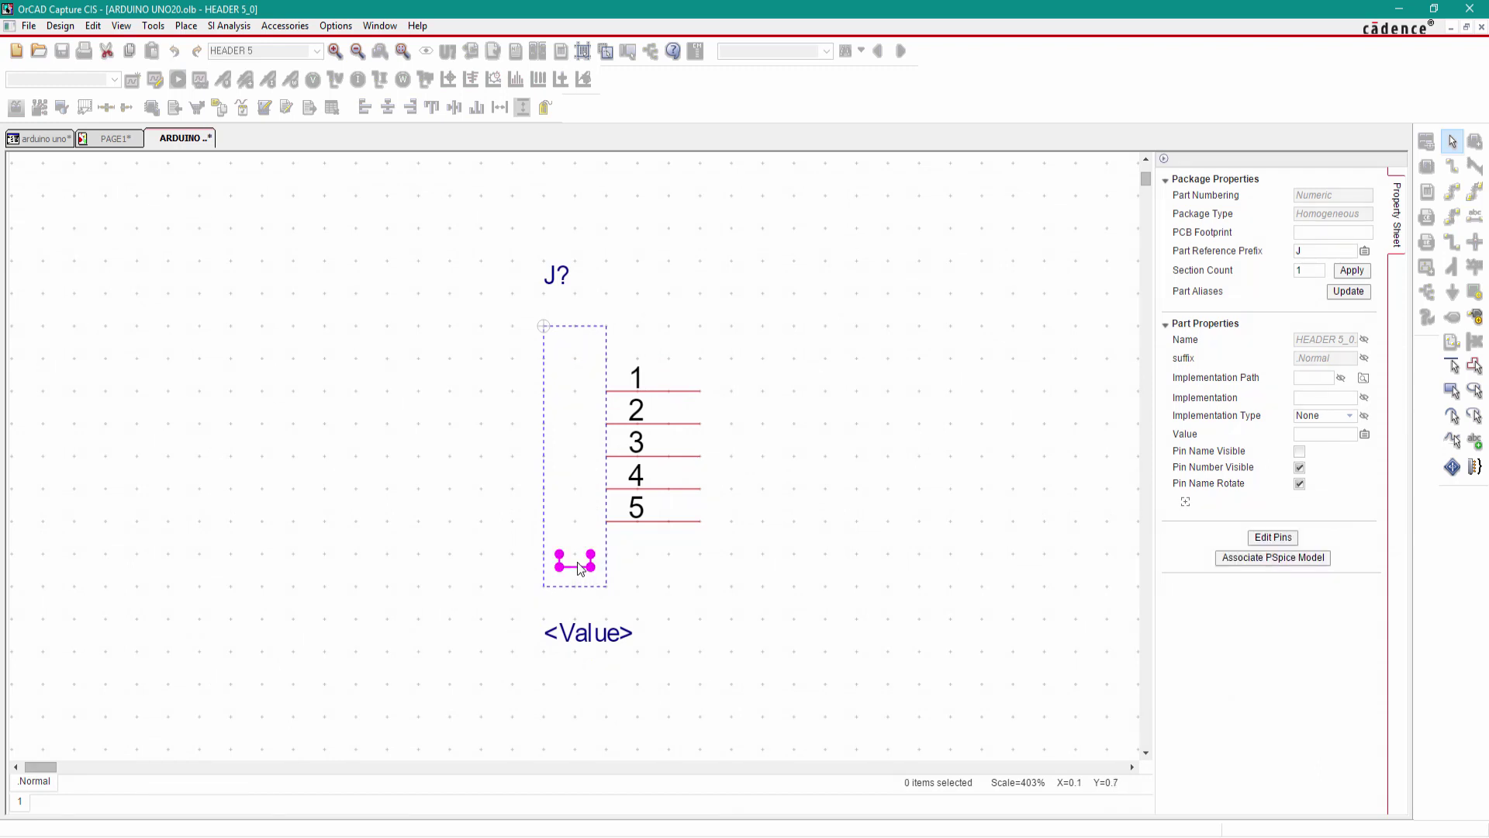
{"action": "key", "text": "Delete"}
Extend the part boundary's left side outward, move pin 1 to the upper left edge and name it VIN
{"action": "left_click", "coordinate": [542, 328]}
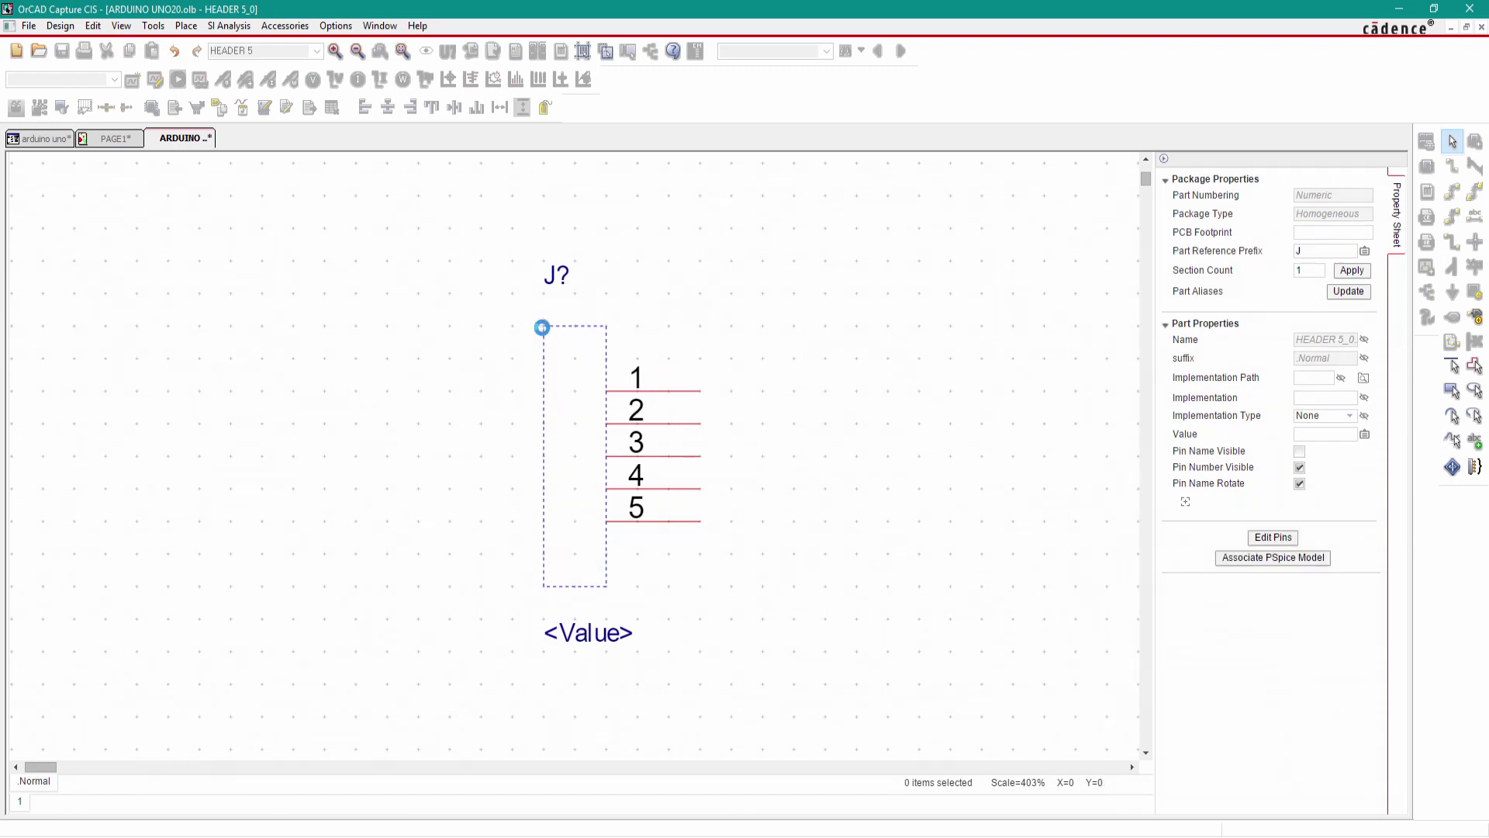
{"action": "left_click_drag", "start_coordinate": [542, 327], "coordinate": [449, 359]}
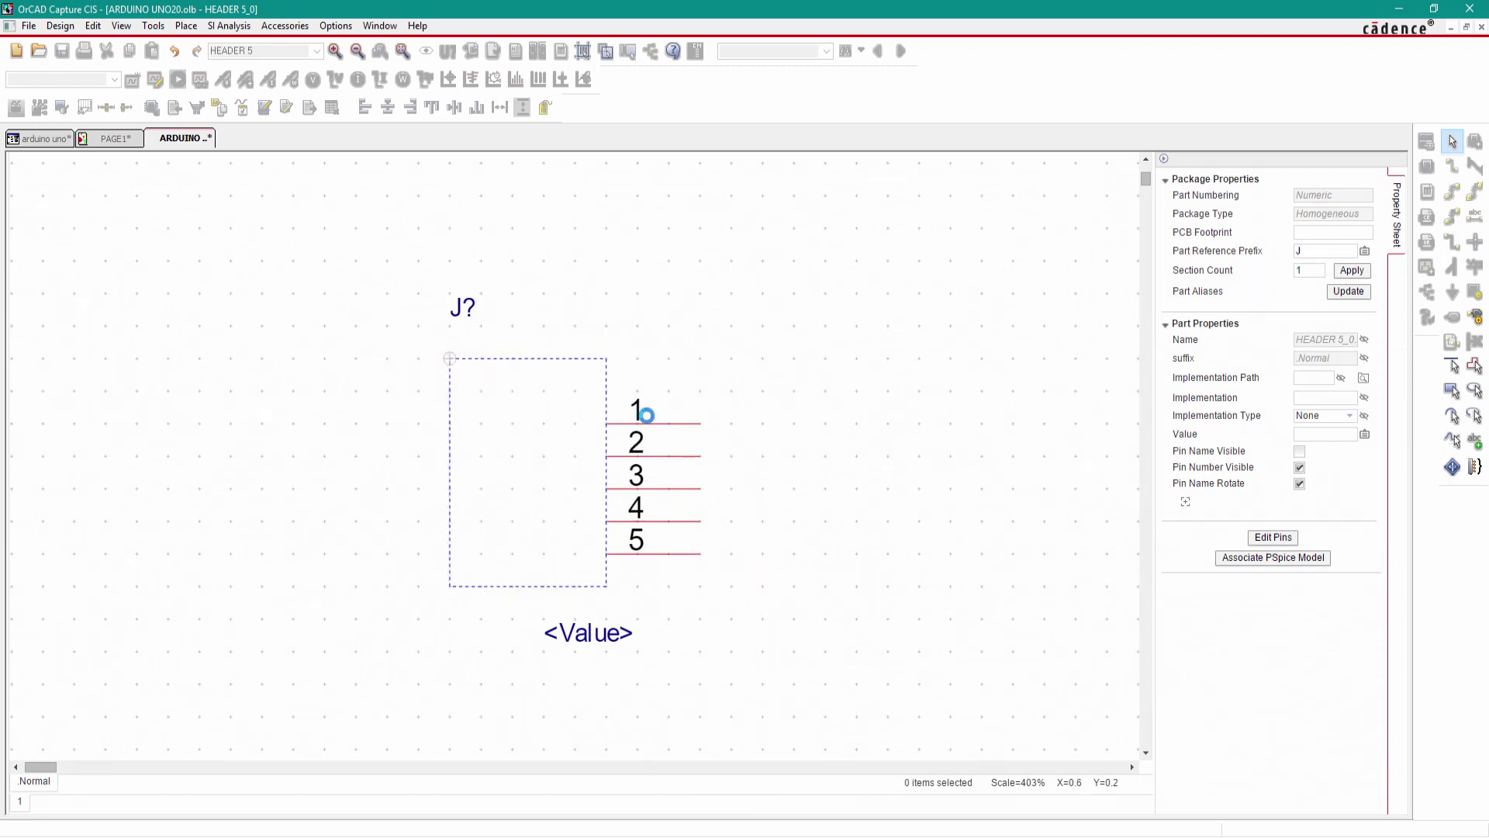
{"action": "left_click_drag", "start_coordinate": [681, 424], "coordinate": [416, 390]}
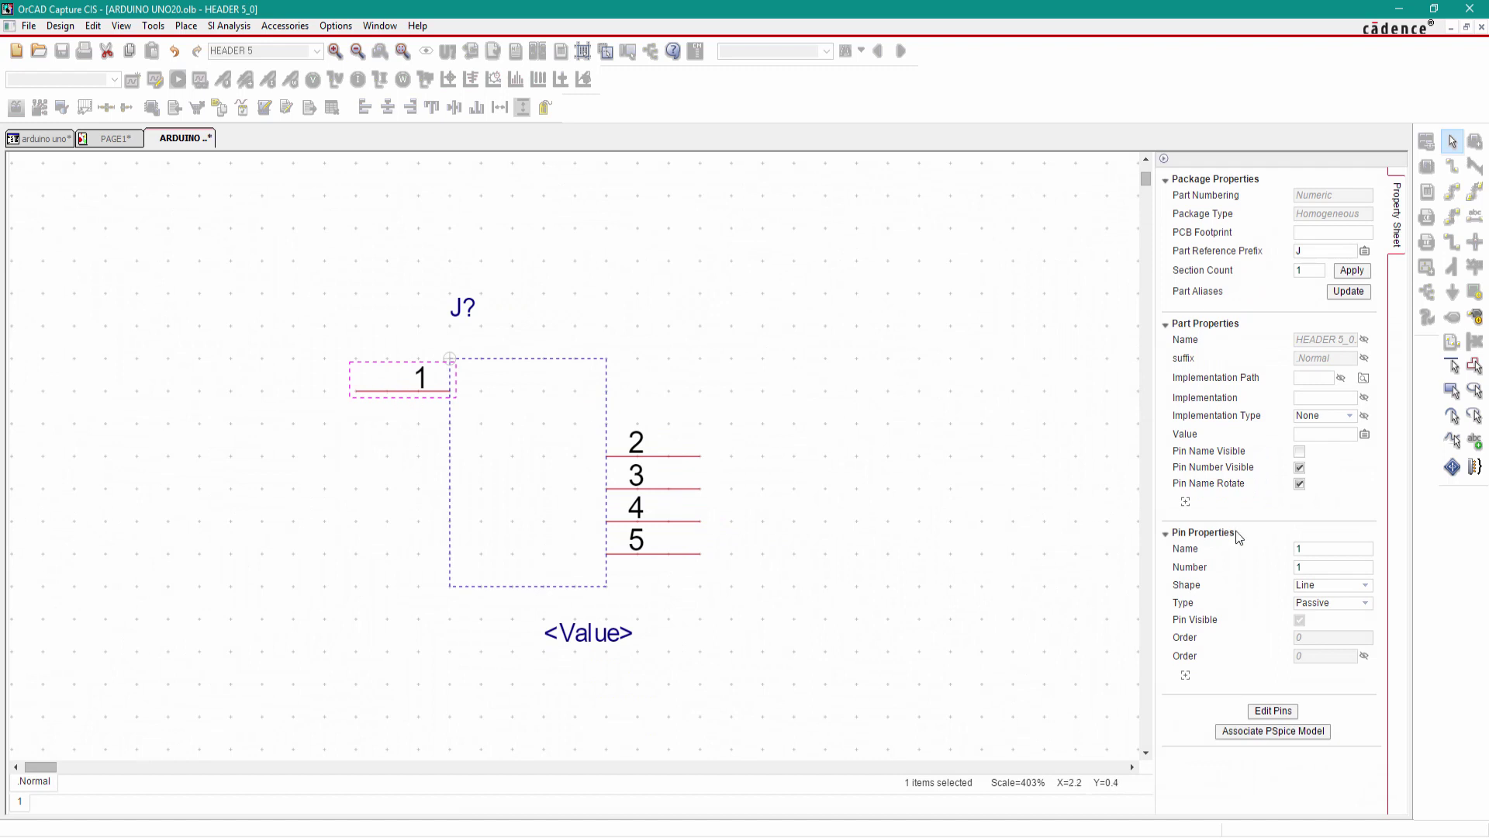
{"action": "double_click", "coordinate": [1297, 549]}
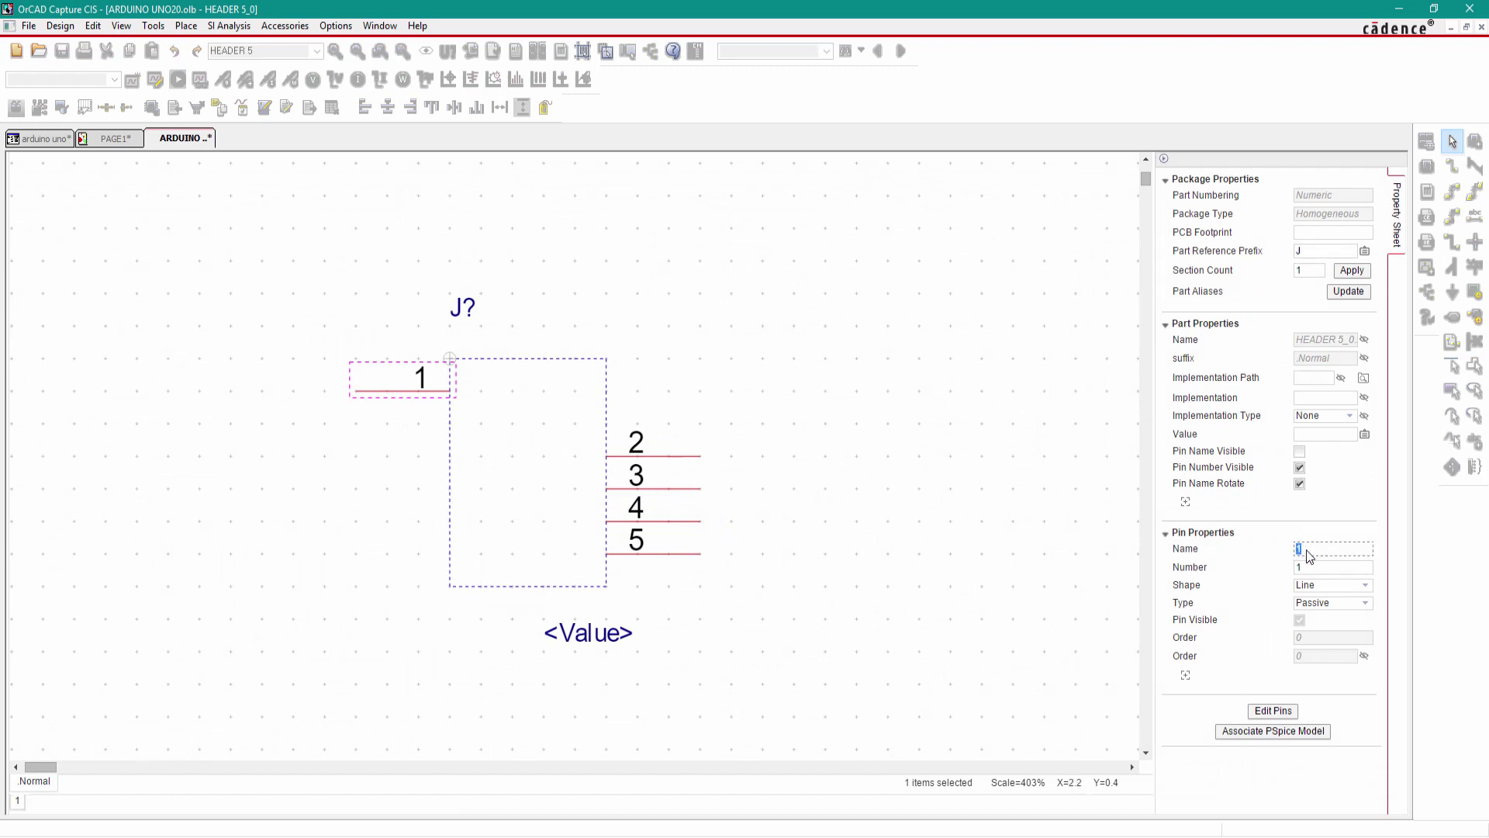
{"action": "type", "text": "VIN"}
{"action": "left_click_drag", "start_coordinate": [1060, 578], "coordinate": [805, 397]}
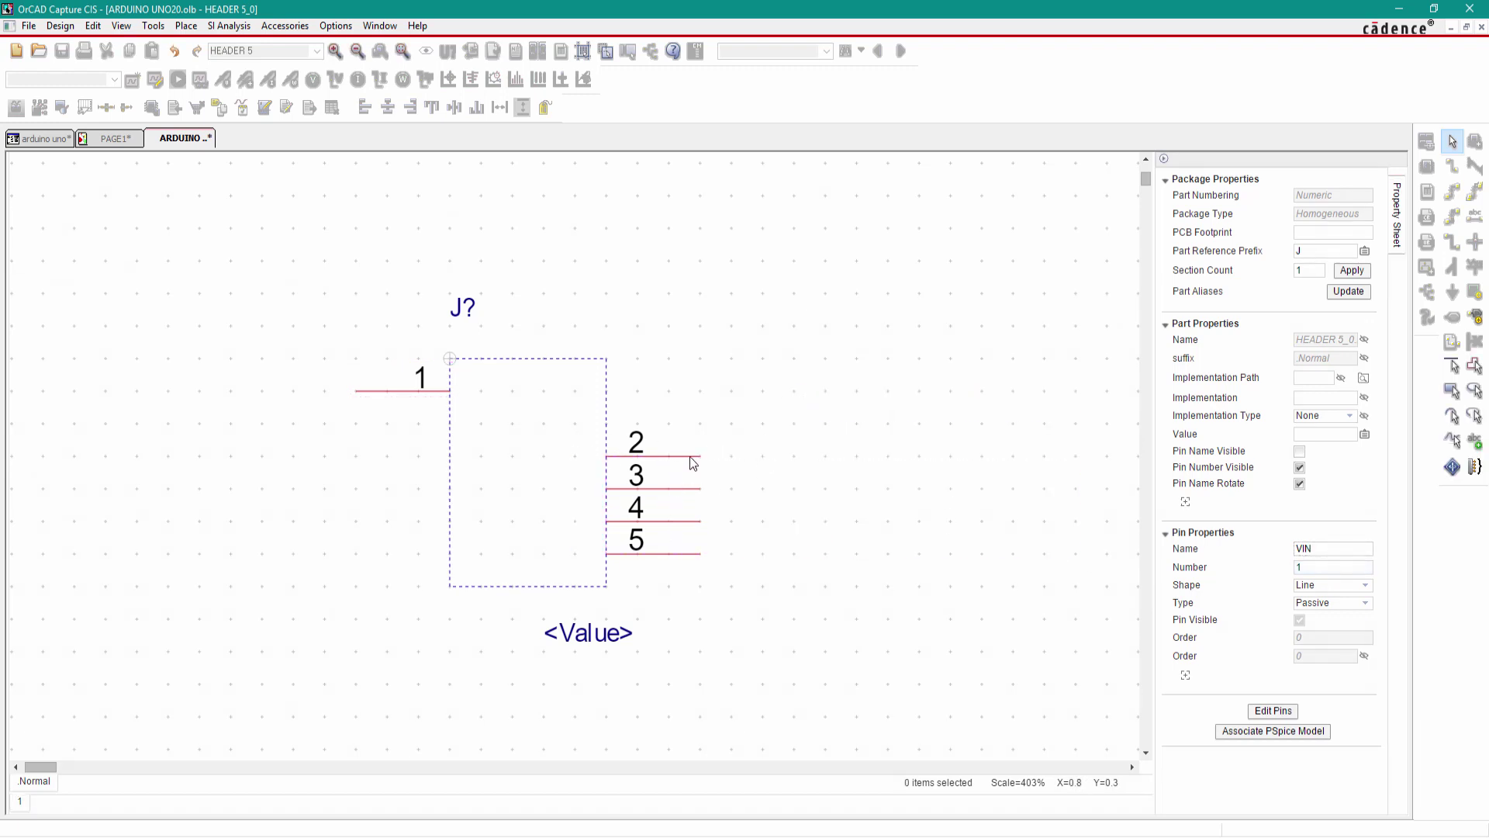
Move pin 2 to the lower left edge as GND and pin 3 between pins 1 and 2 as ON/OFF
{"action": "left_click_drag", "start_coordinate": [693, 463], "coordinate": [417, 532]}
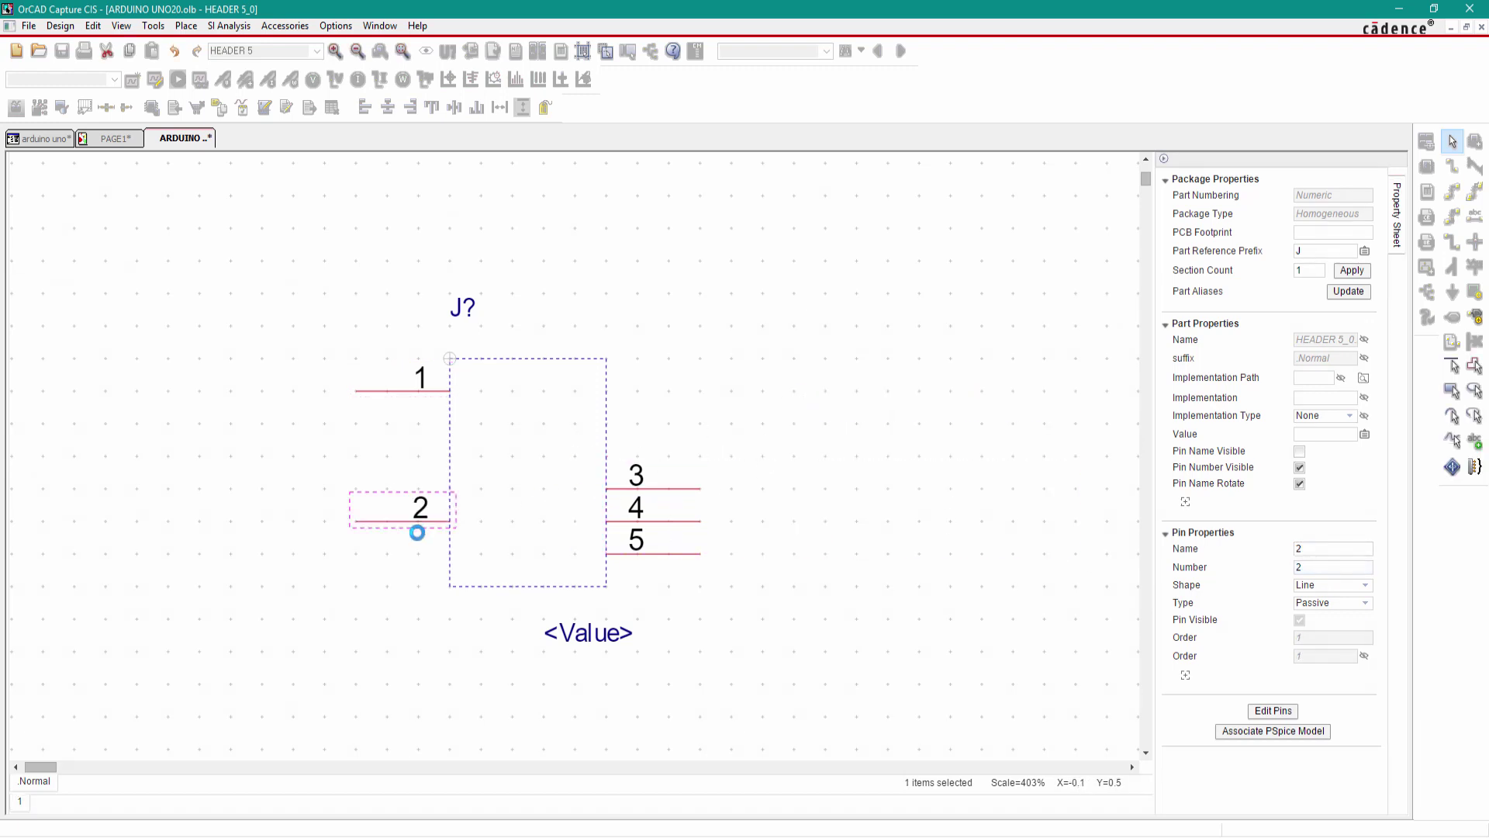
{"action": "left_click", "coordinate": [1297, 549]}
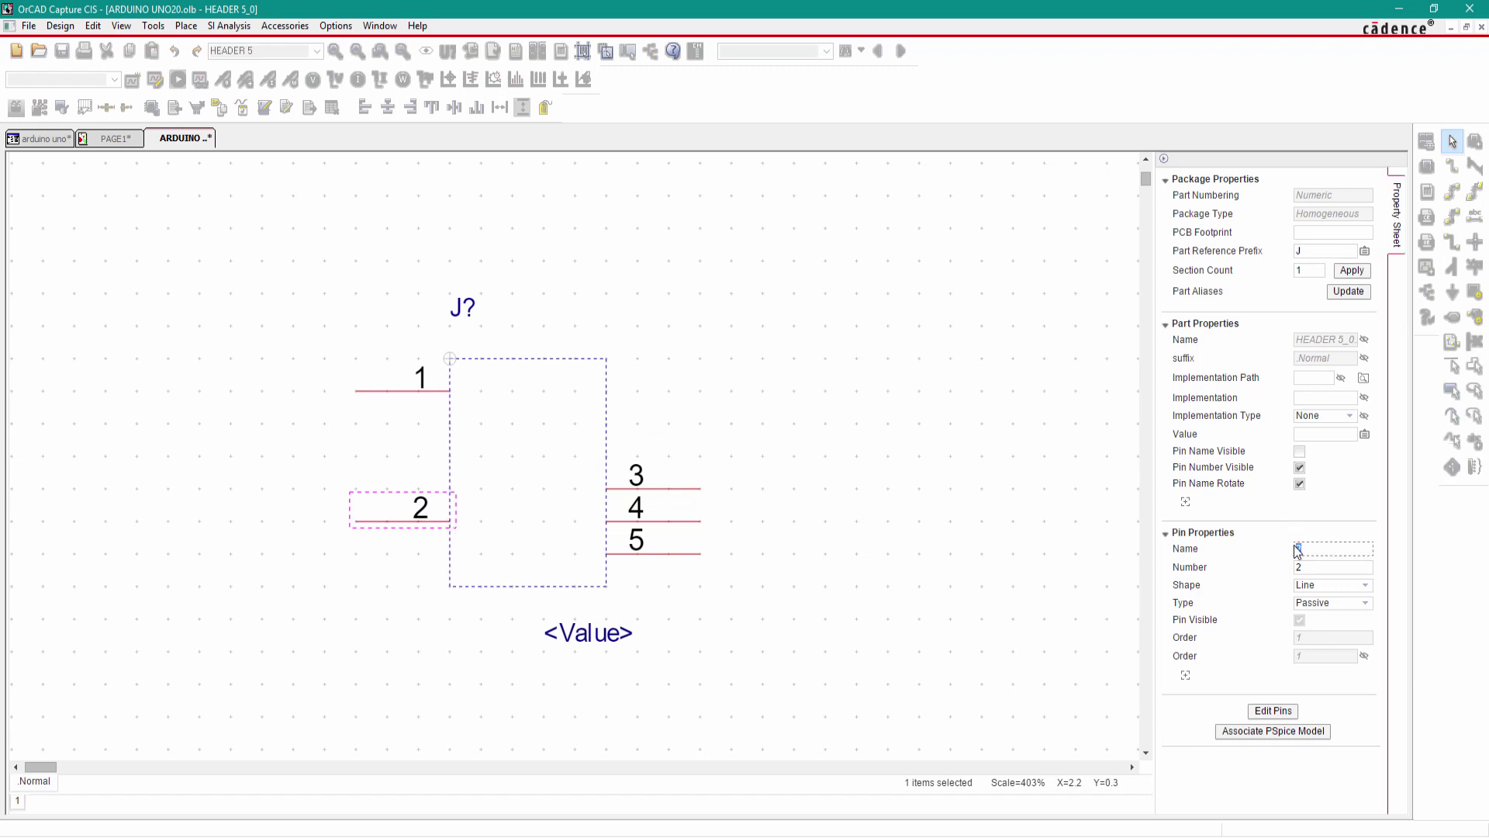
{"action": "type", "text": "GND"}
{"action": "left_click_drag", "start_coordinate": [940, 333], "coordinate": [395, 454]}
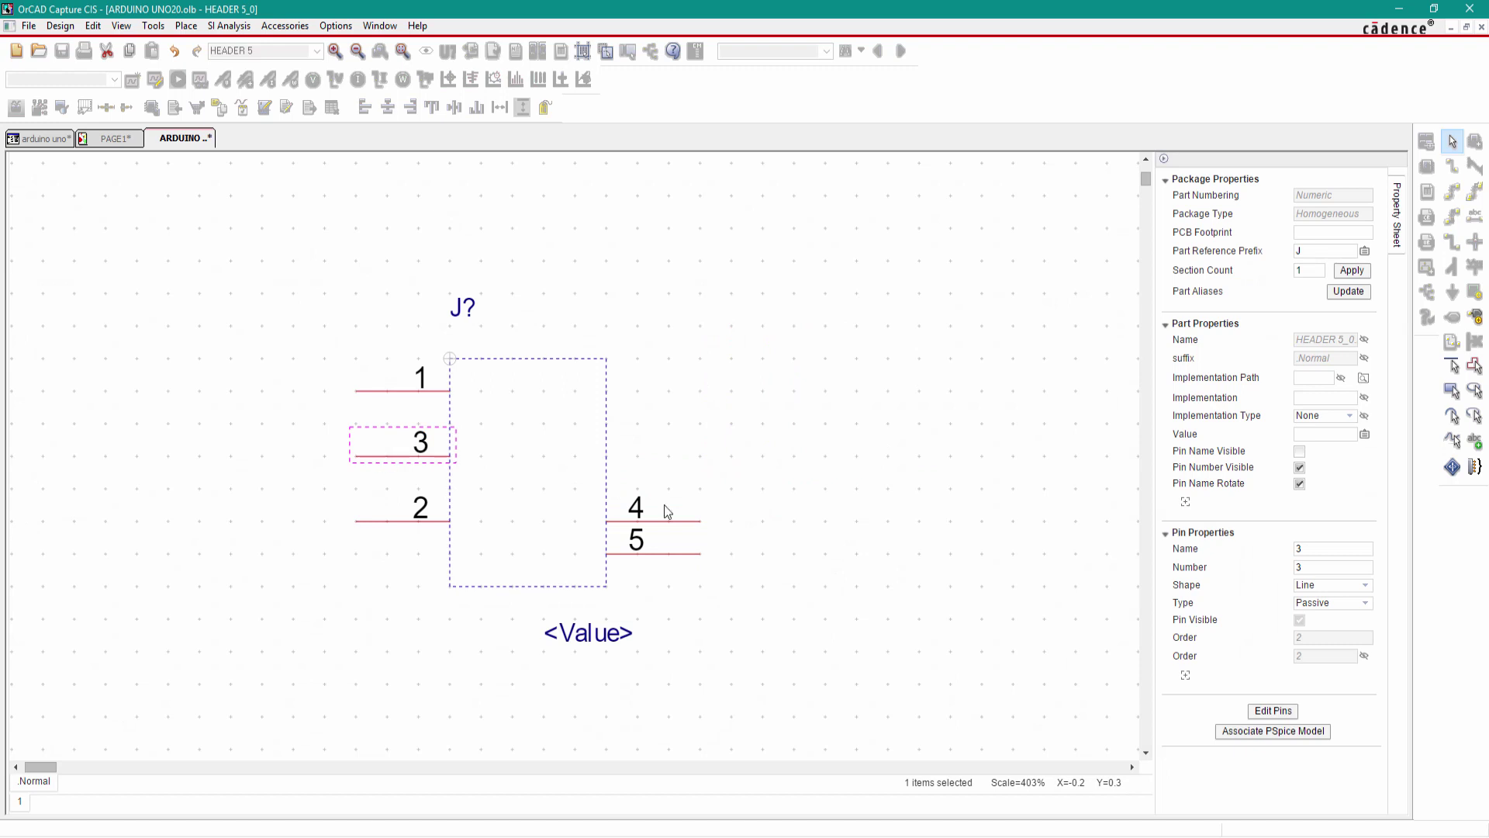
{"action": "left_click", "coordinate": [1293, 549]}
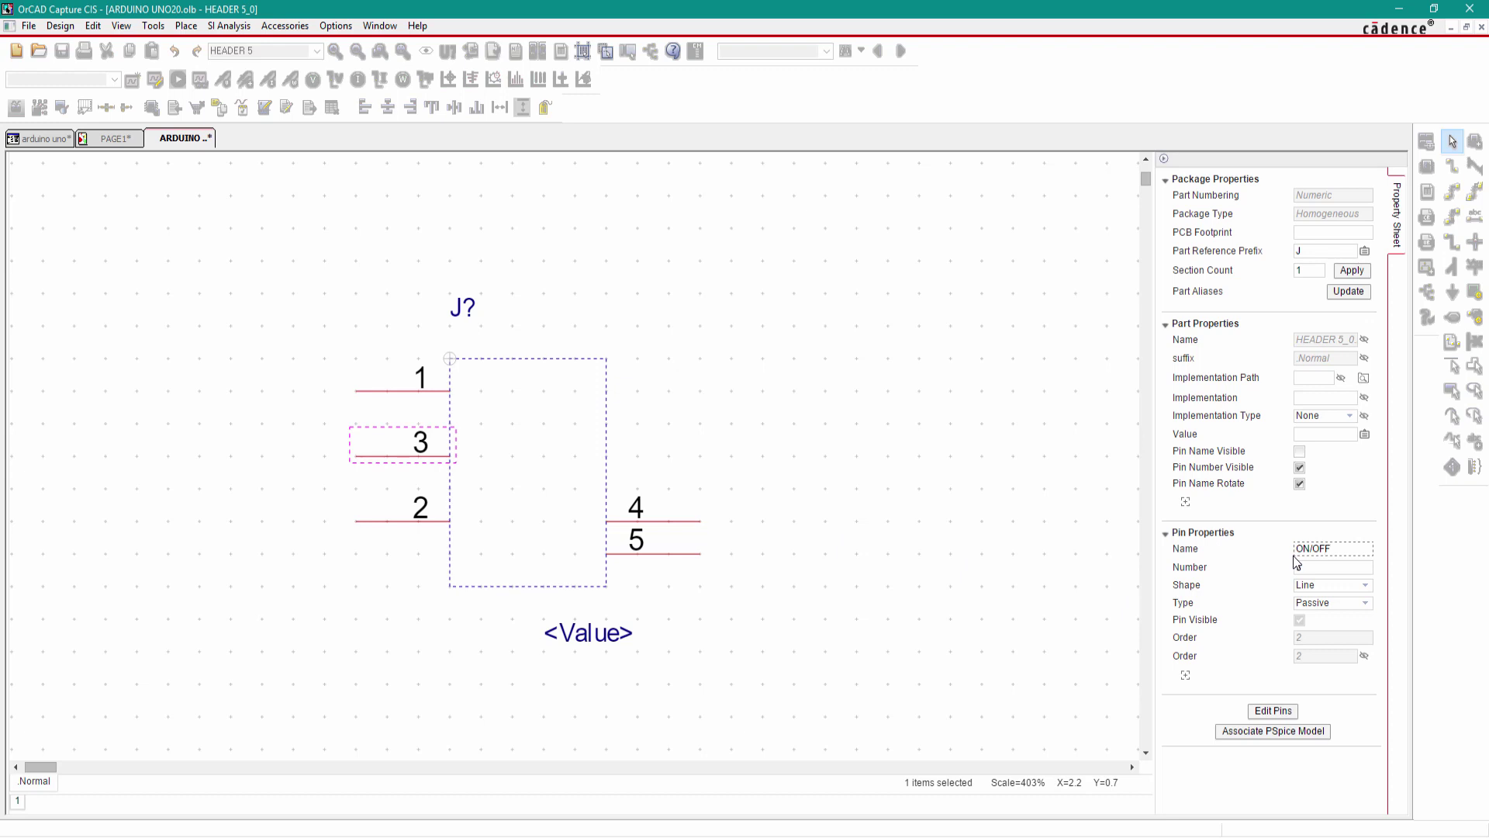
{"action": "left_click", "coordinate": [733, 653]}
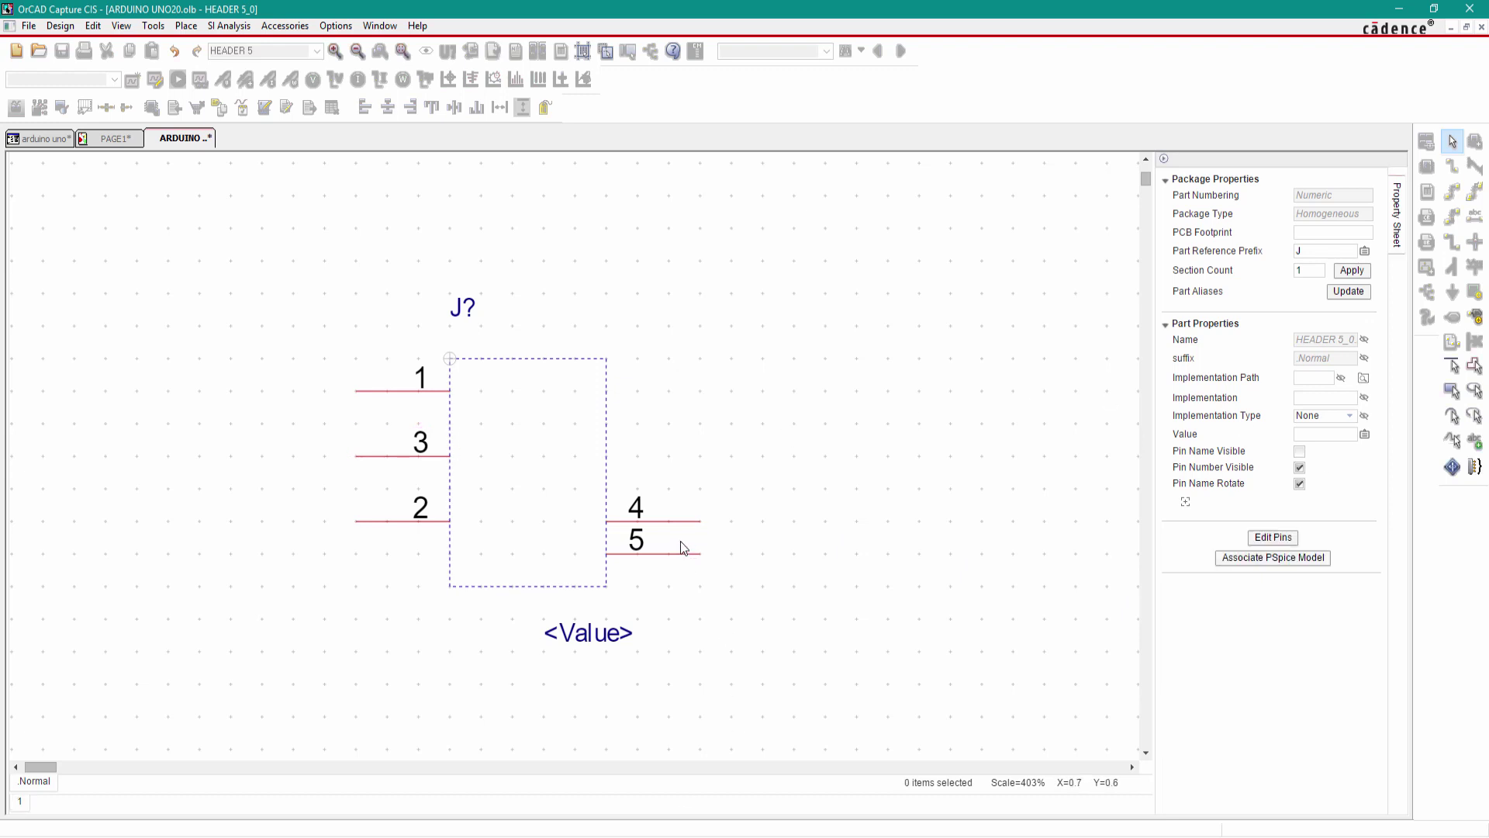
Move pin 5 up level with pin 1 on the right edge, and name pin 5 OUT and pin 4 BYP
{"action": "left_click_drag", "start_coordinate": [686, 555], "coordinate": [691, 399]}
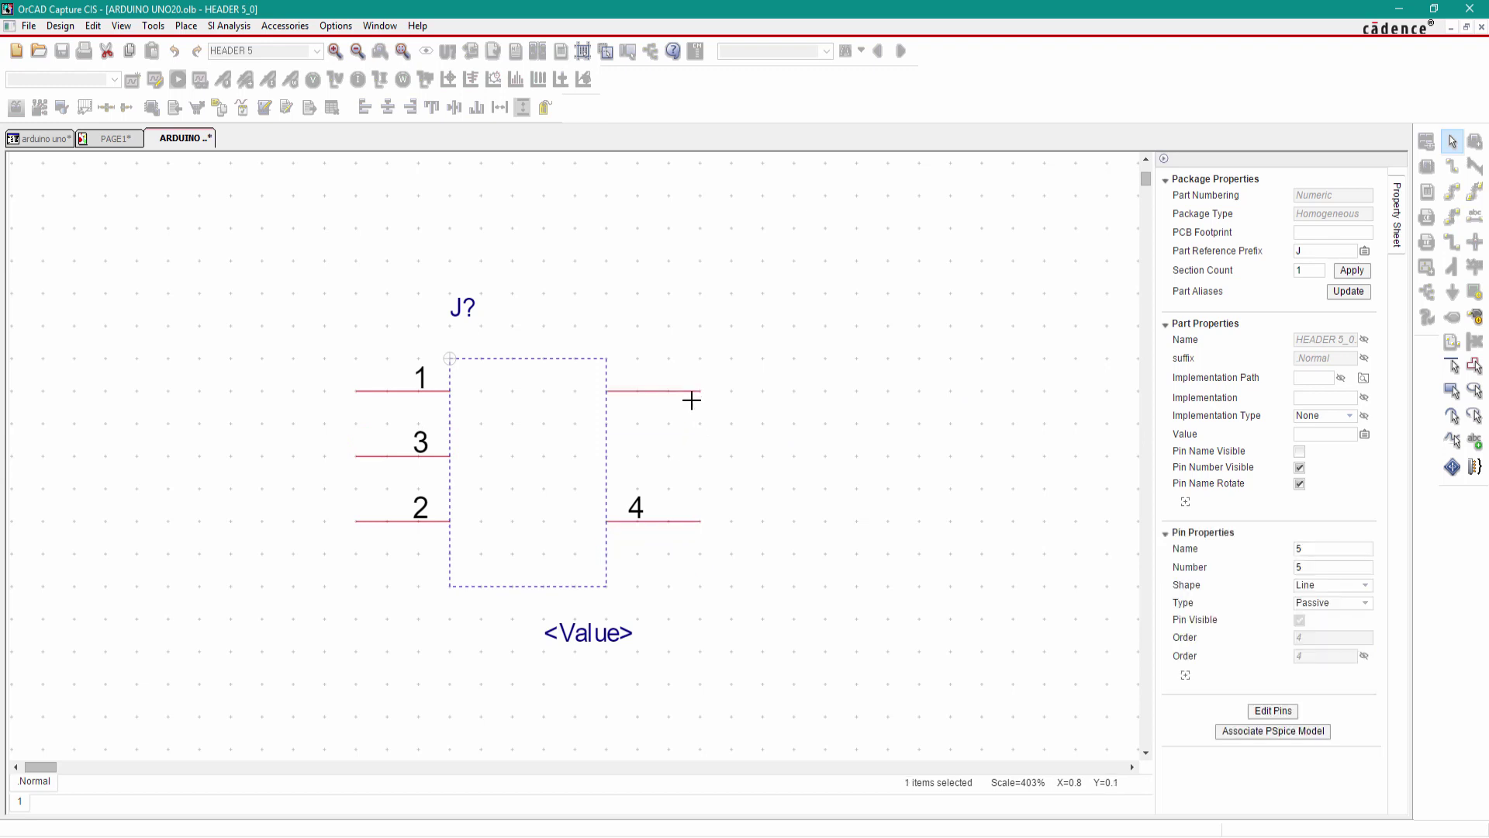
{"action": "left_click", "coordinate": [687, 397]}
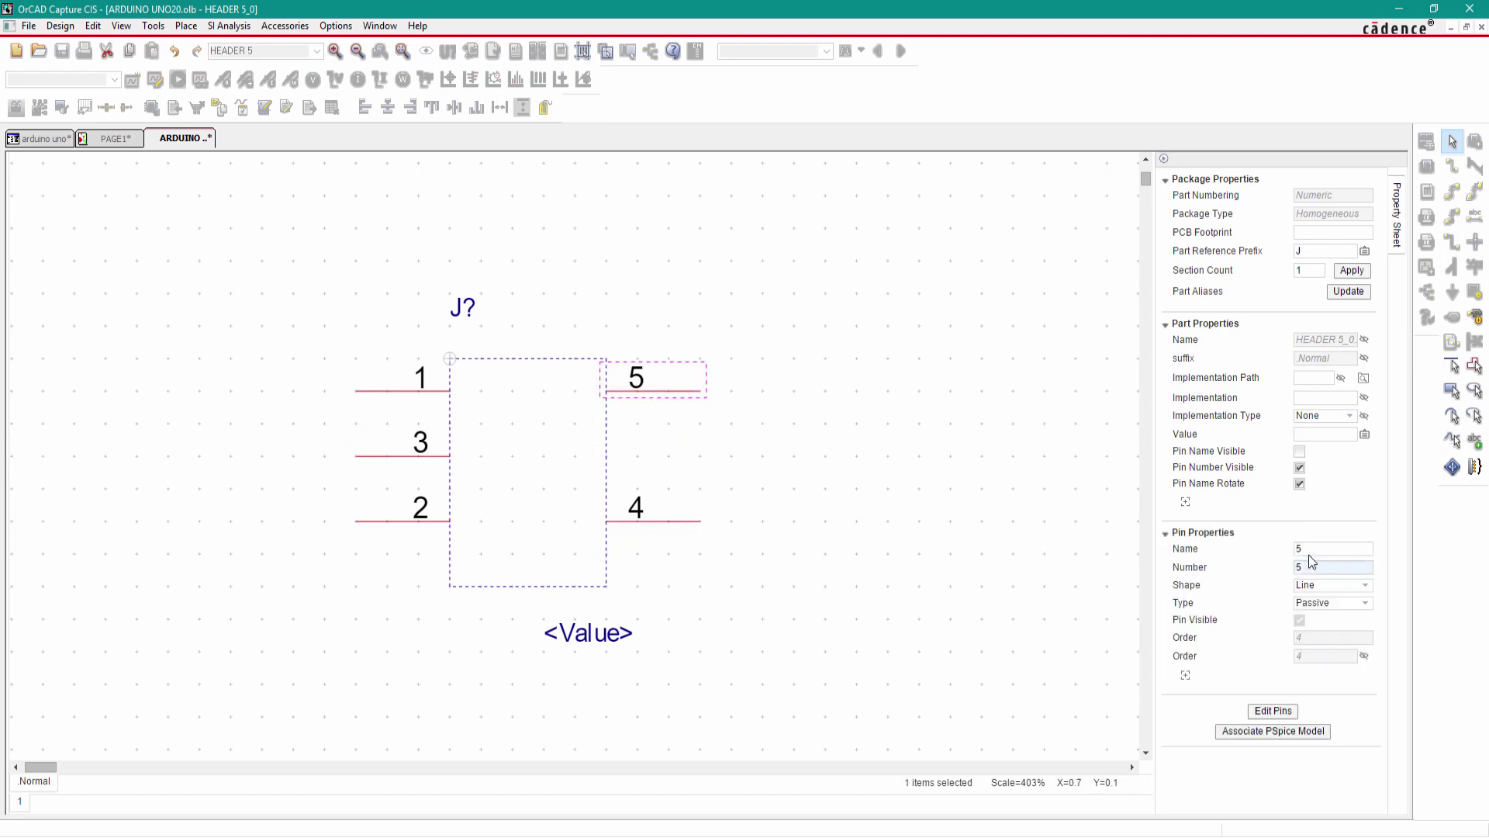
{"action": "left_click", "coordinate": [1297, 549]}
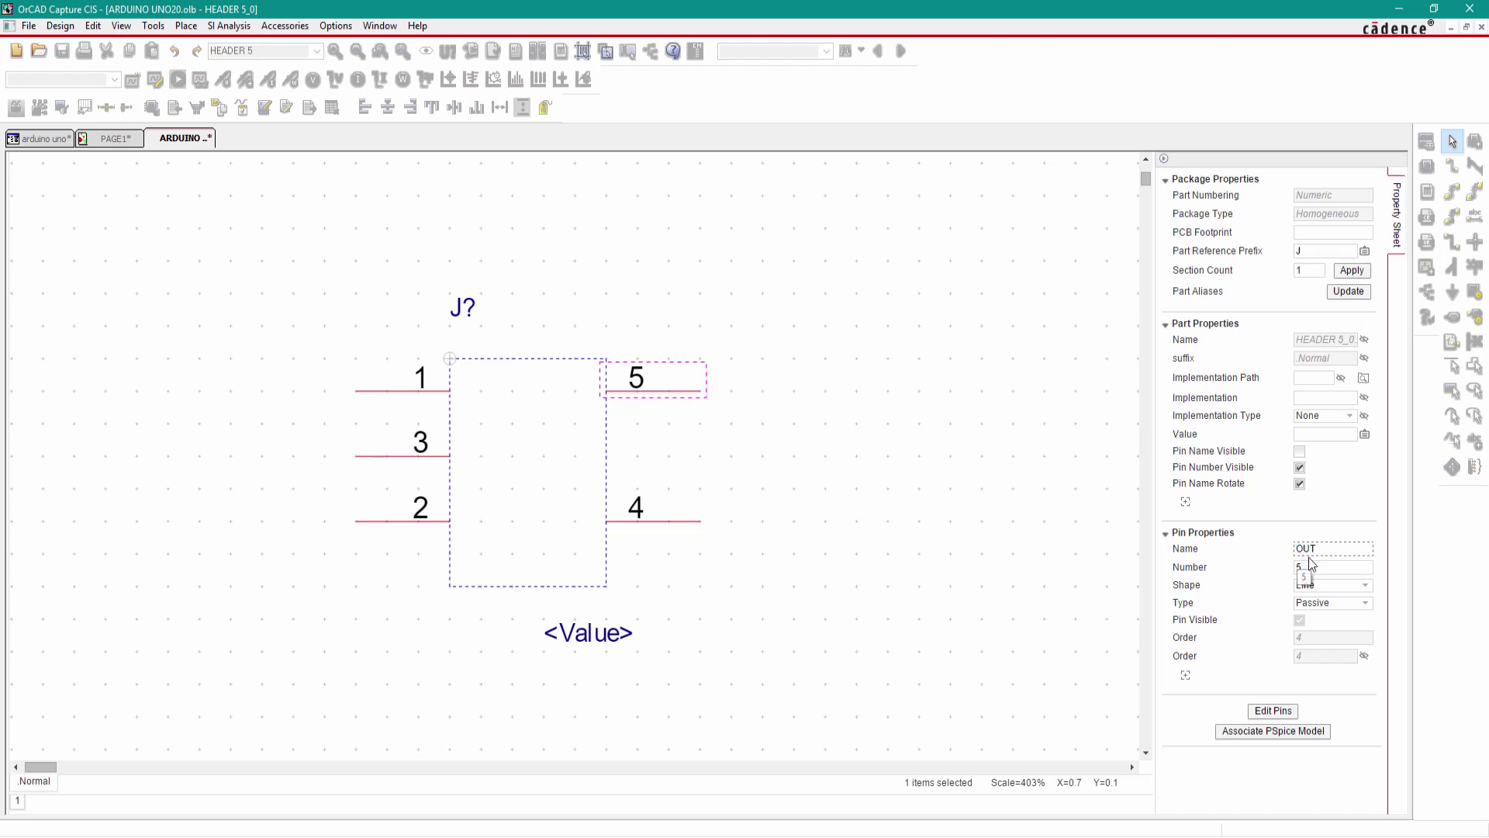
{"action": "left_click", "coordinate": [1256, 568]}
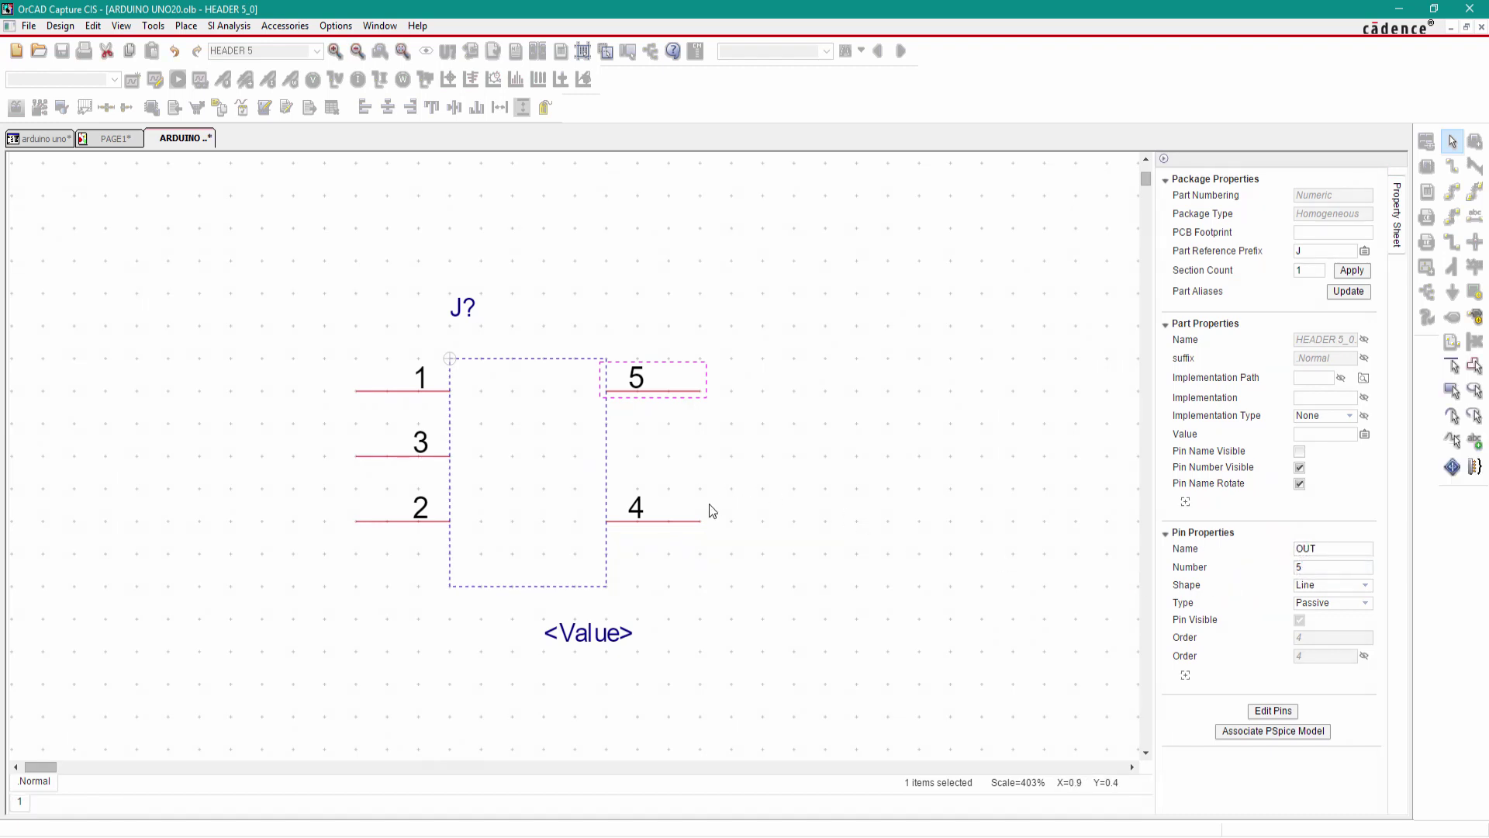
{"action": "left_click", "coordinate": [1309, 549]}
{"action": "type", "text": "B"}
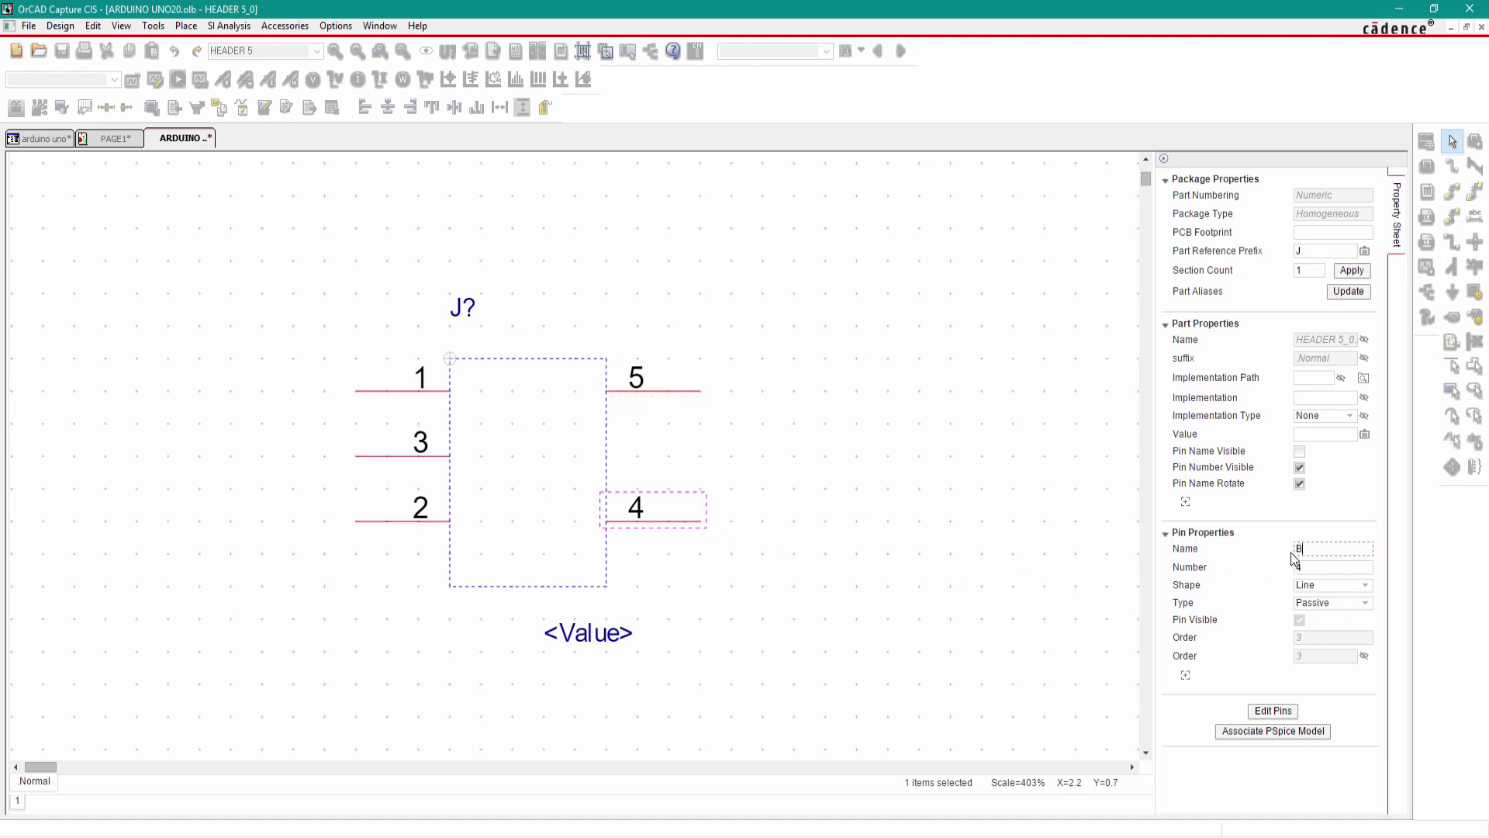
{"action": "type", "text": "YP"}
{"action": "left_click_drag", "start_coordinate": [1043, 513], "coordinate": [999, 560]}
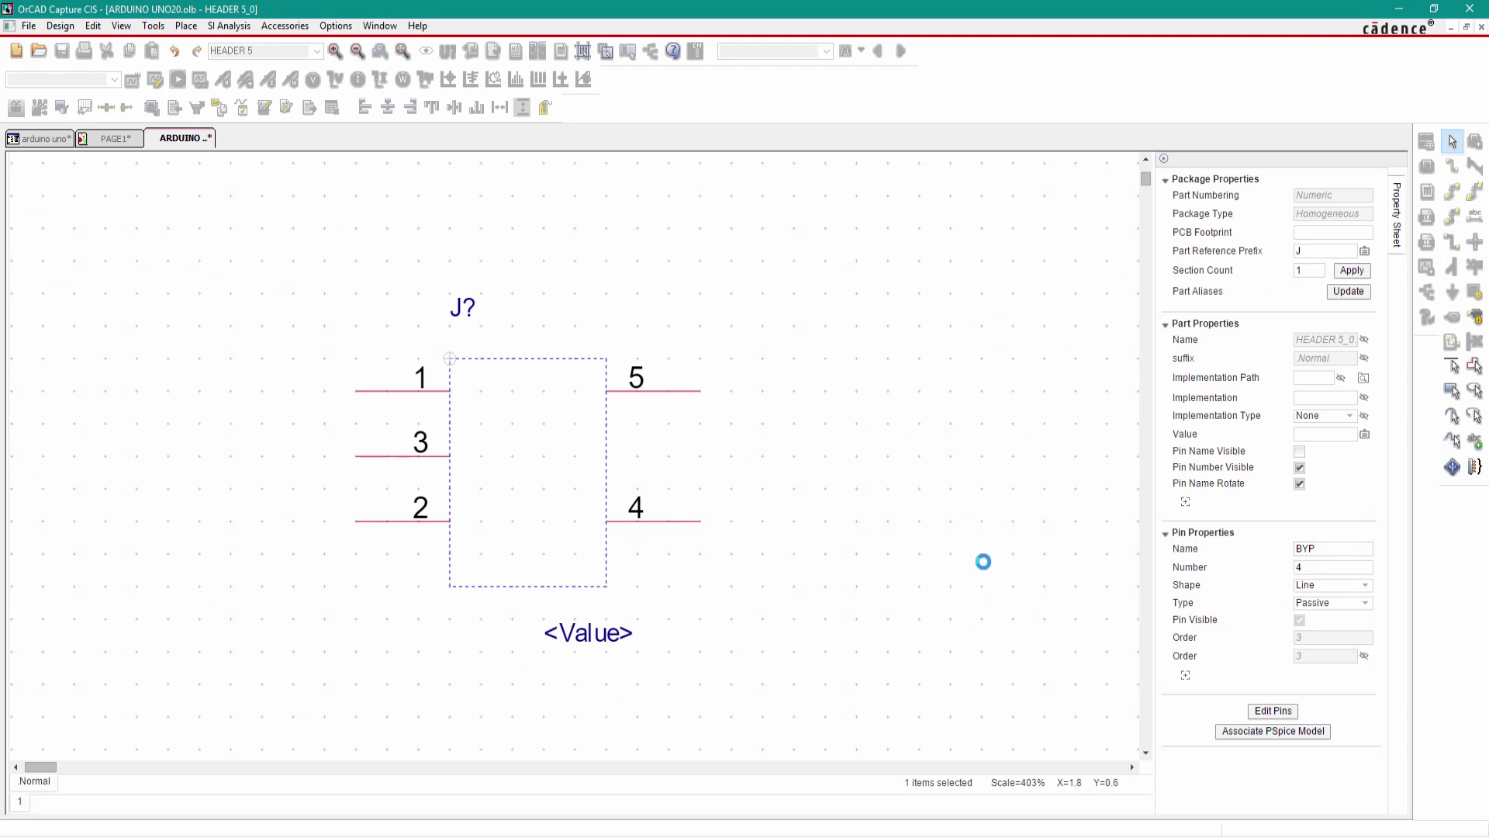
{"action": "left_click", "coordinate": [985, 562]}
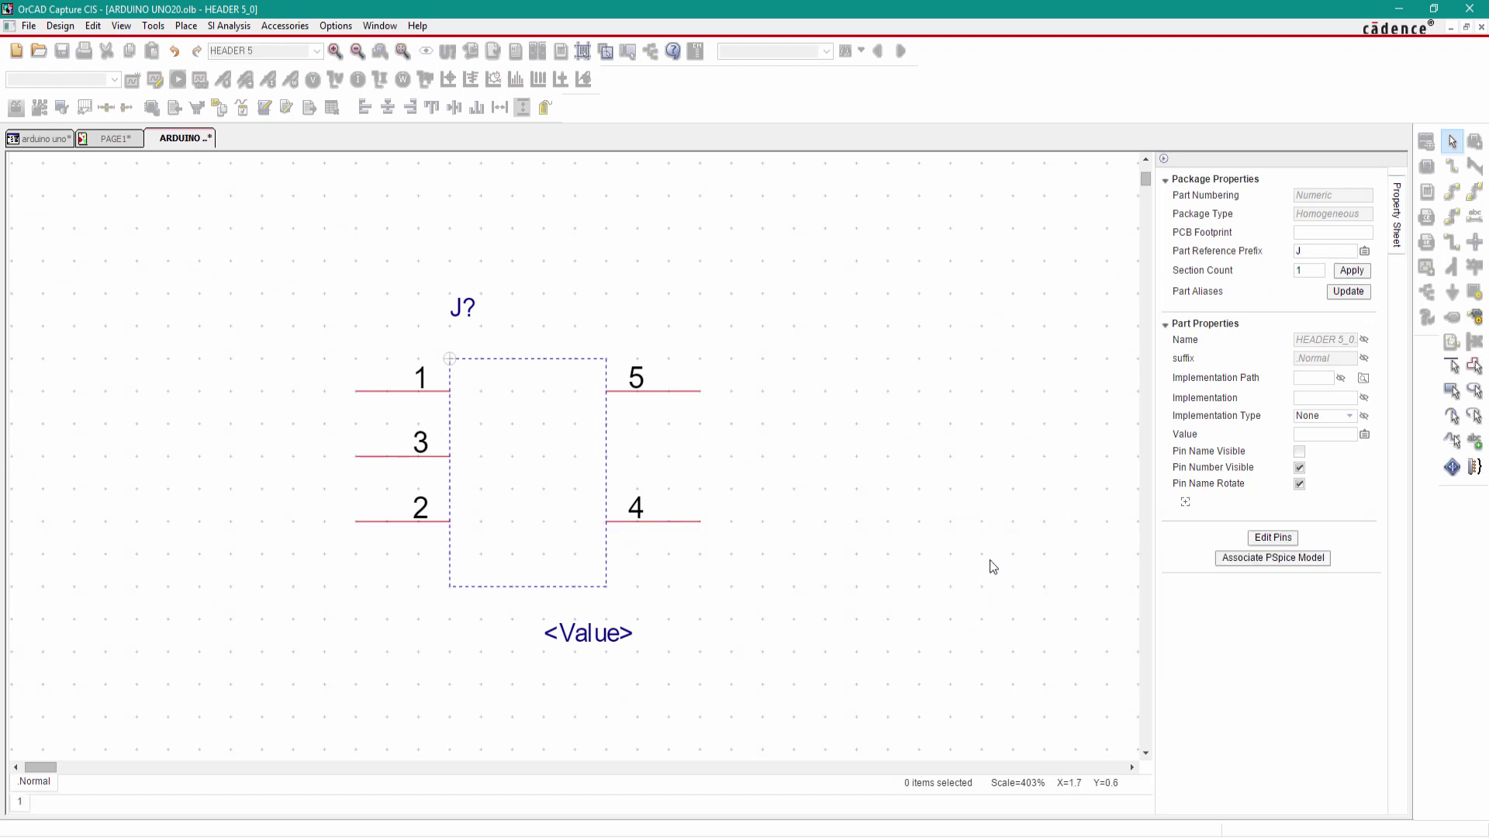
Make the pin names visible and widen the part boundary to the right so the names no longer crowd each other
{"action": "left_click", "coordinate": [1299, 452]}
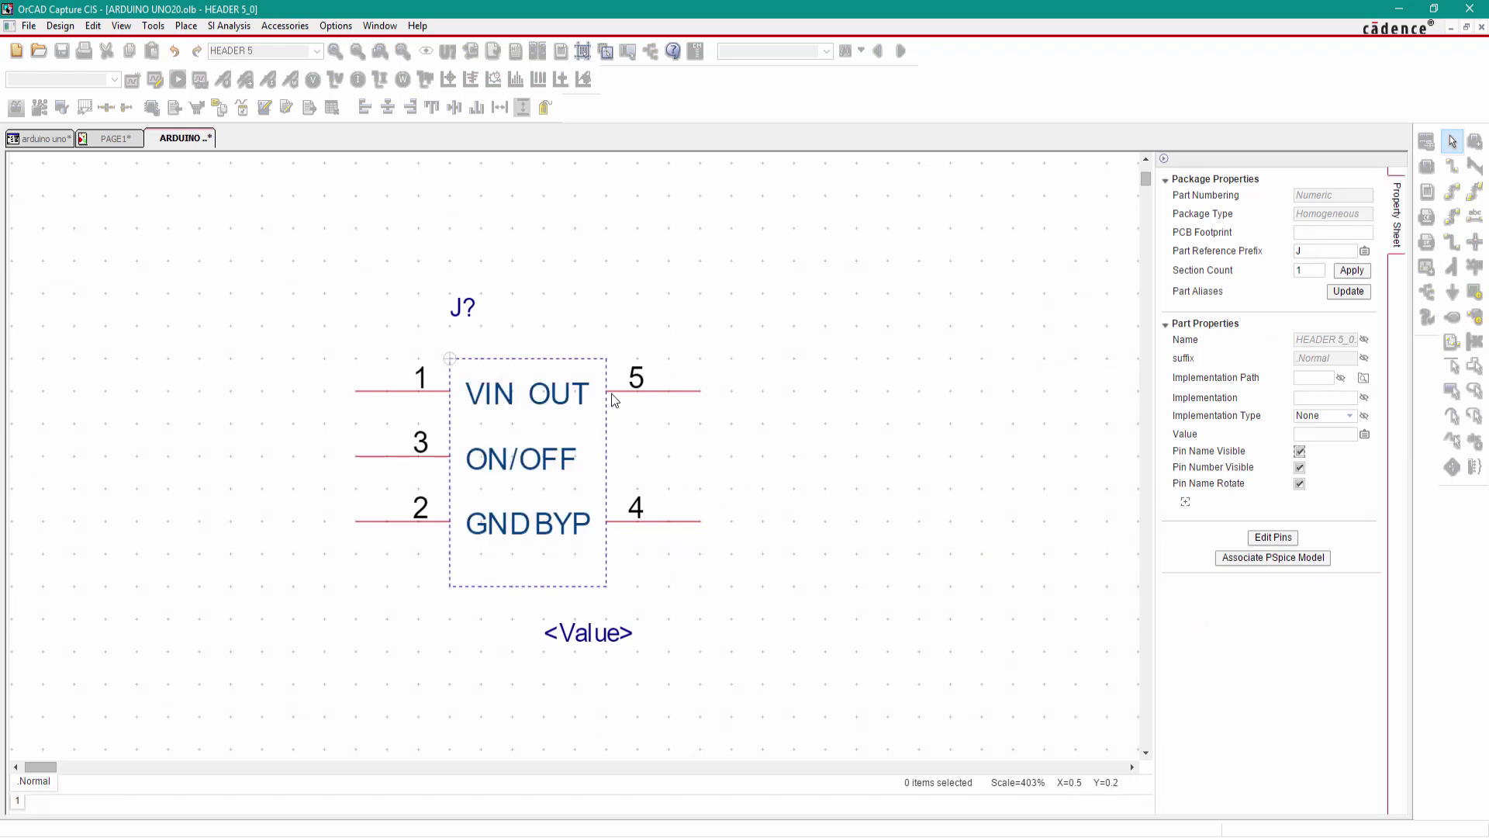
{"action": "left_click", "coordinate": [607, 359]}
{"action": "left_click_drag", "start_coordinate": [607, 358], "coordinate": [672, 363]}
{"action": "left_click", "coordinate": [794, 342]}
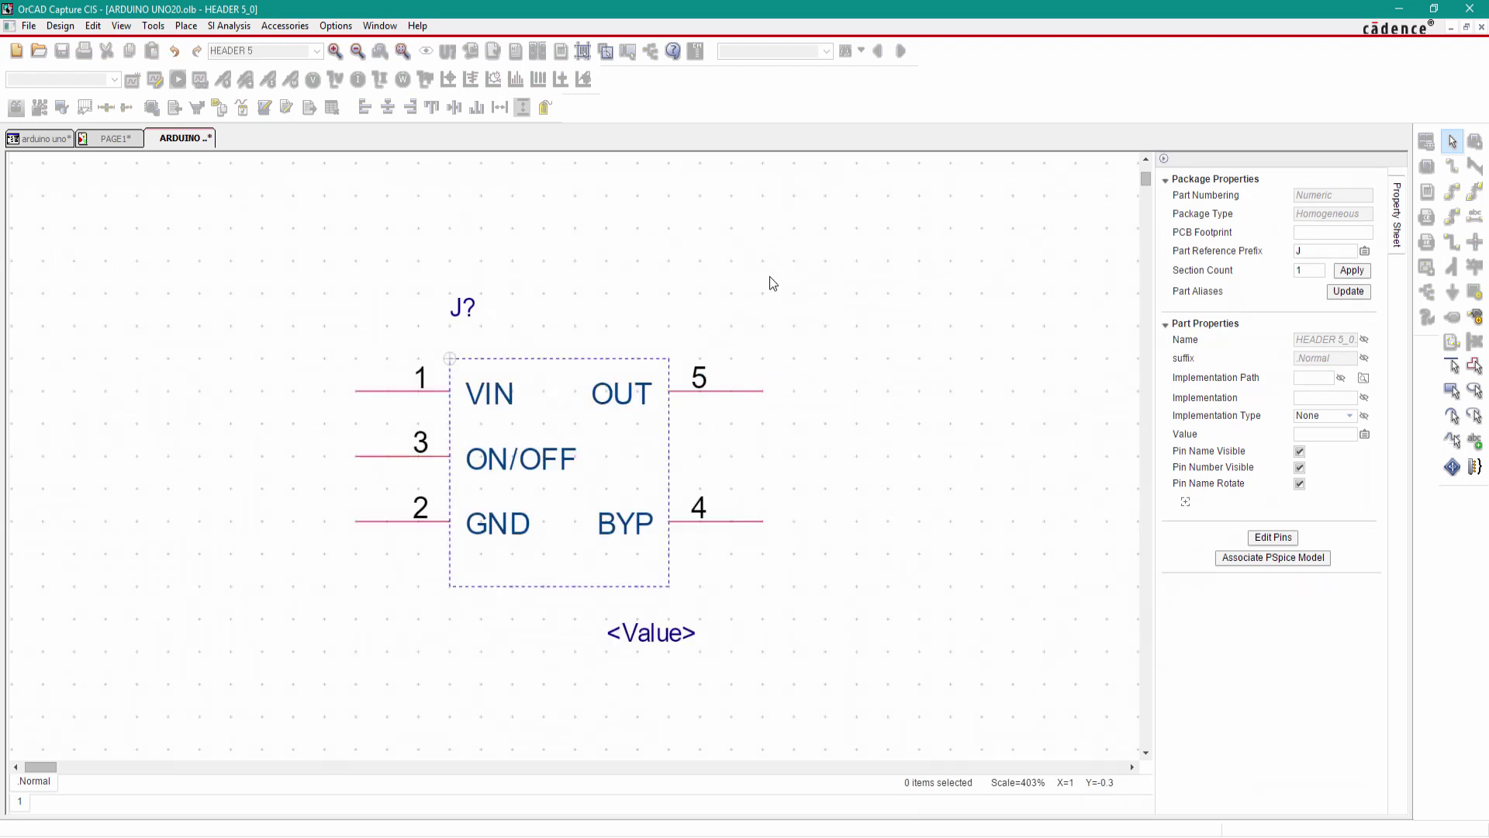
Draw a rectangle along the part's dashed boundary as the symbol's body outline
{"action": "left_click", "coordinate": [180, 27]}
{"action": "left_click", "coordinate": [230, 422]}
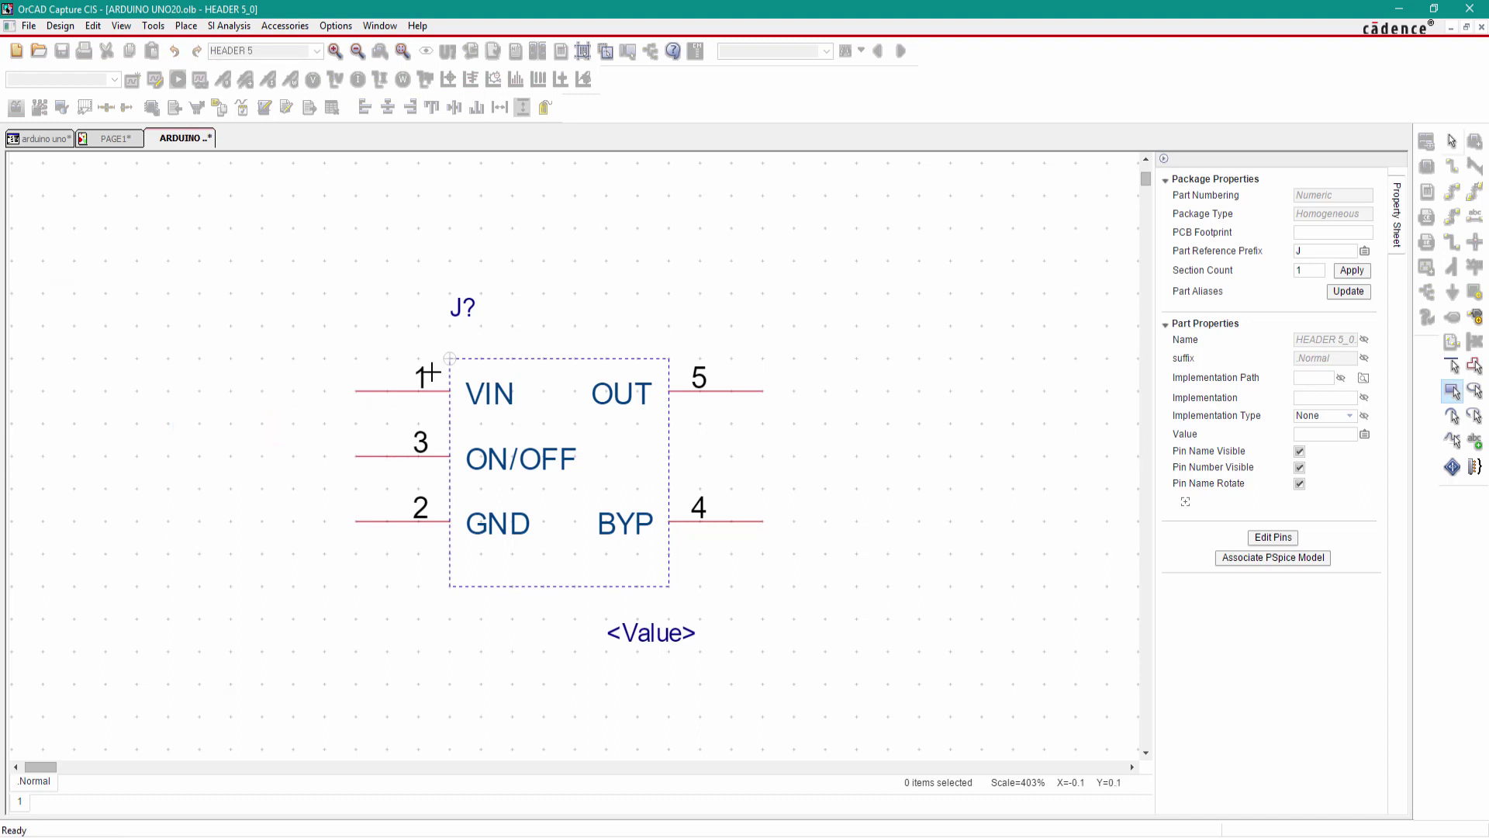
{"action": "left_click_drag", "start_coordinate": [449, 358], "coordinate": [669, 586]}
{"action": "key", "text": "Escape"}
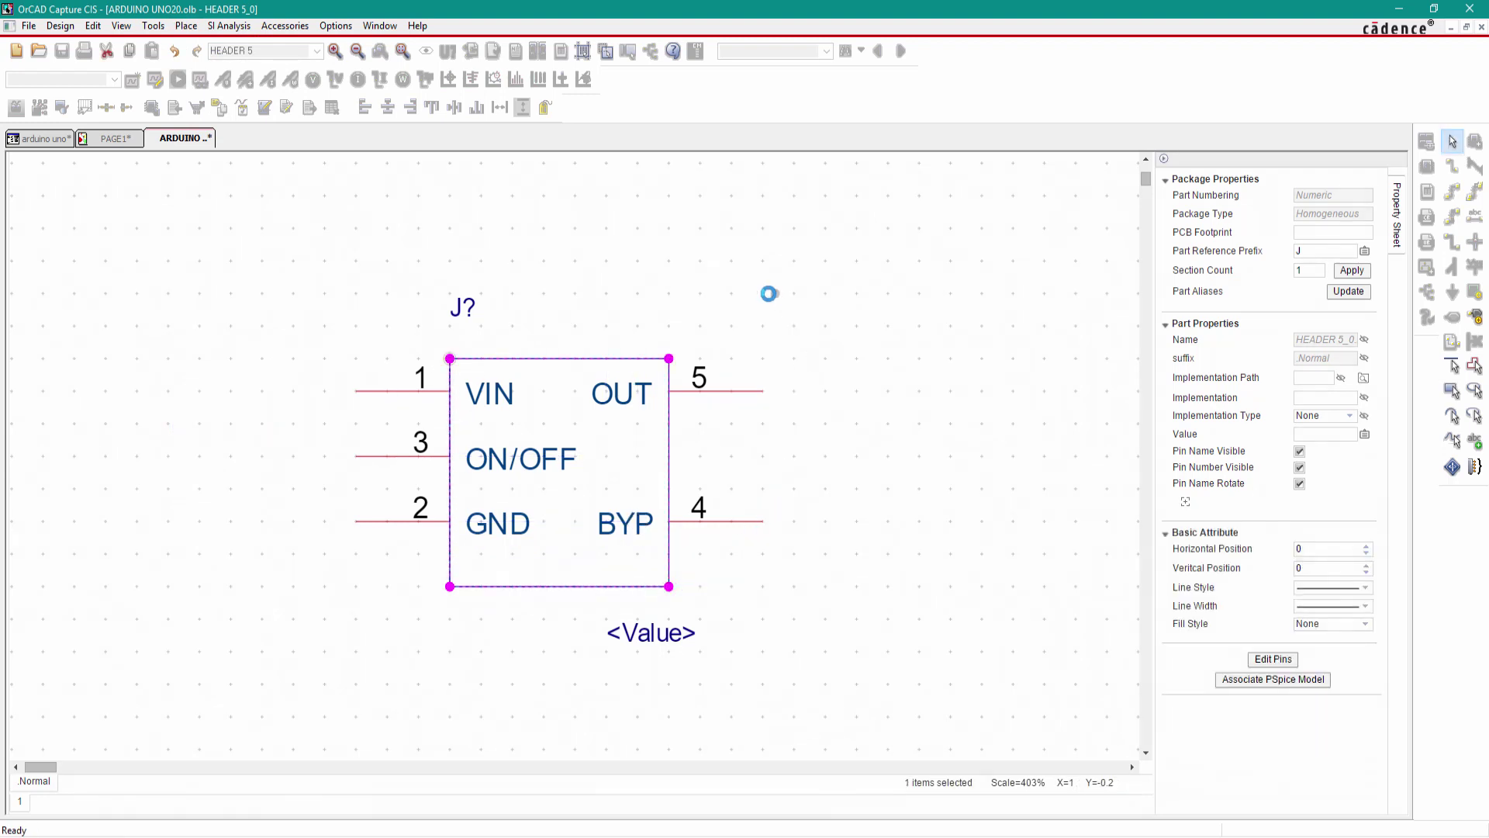
{"action": "left_click", "coordinate": [775, 293]}
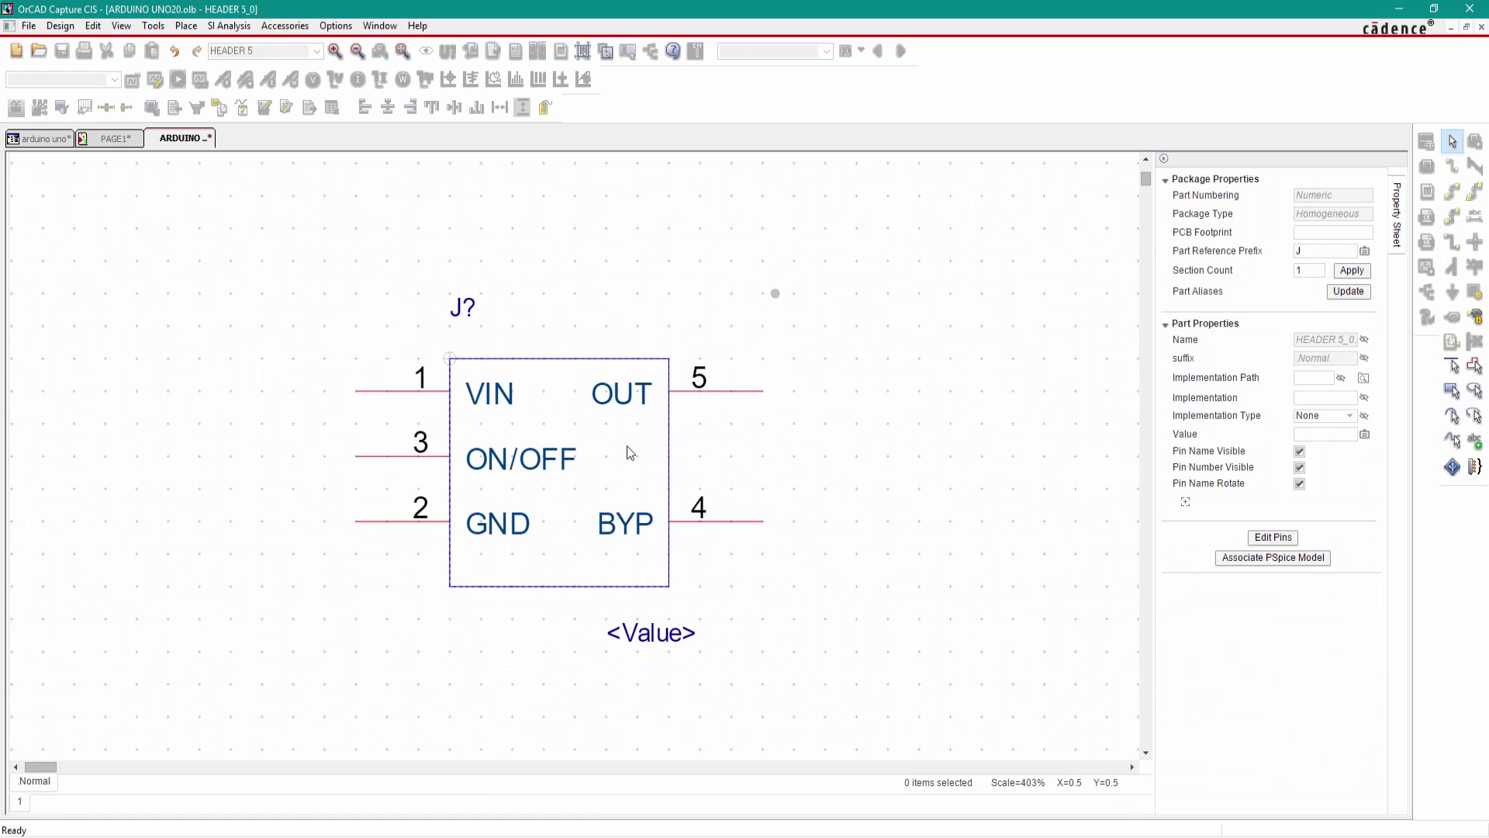
Set the type of pin 5 (OUT) to Output
{"action": "left_click", "coordinate": [743, 393]}
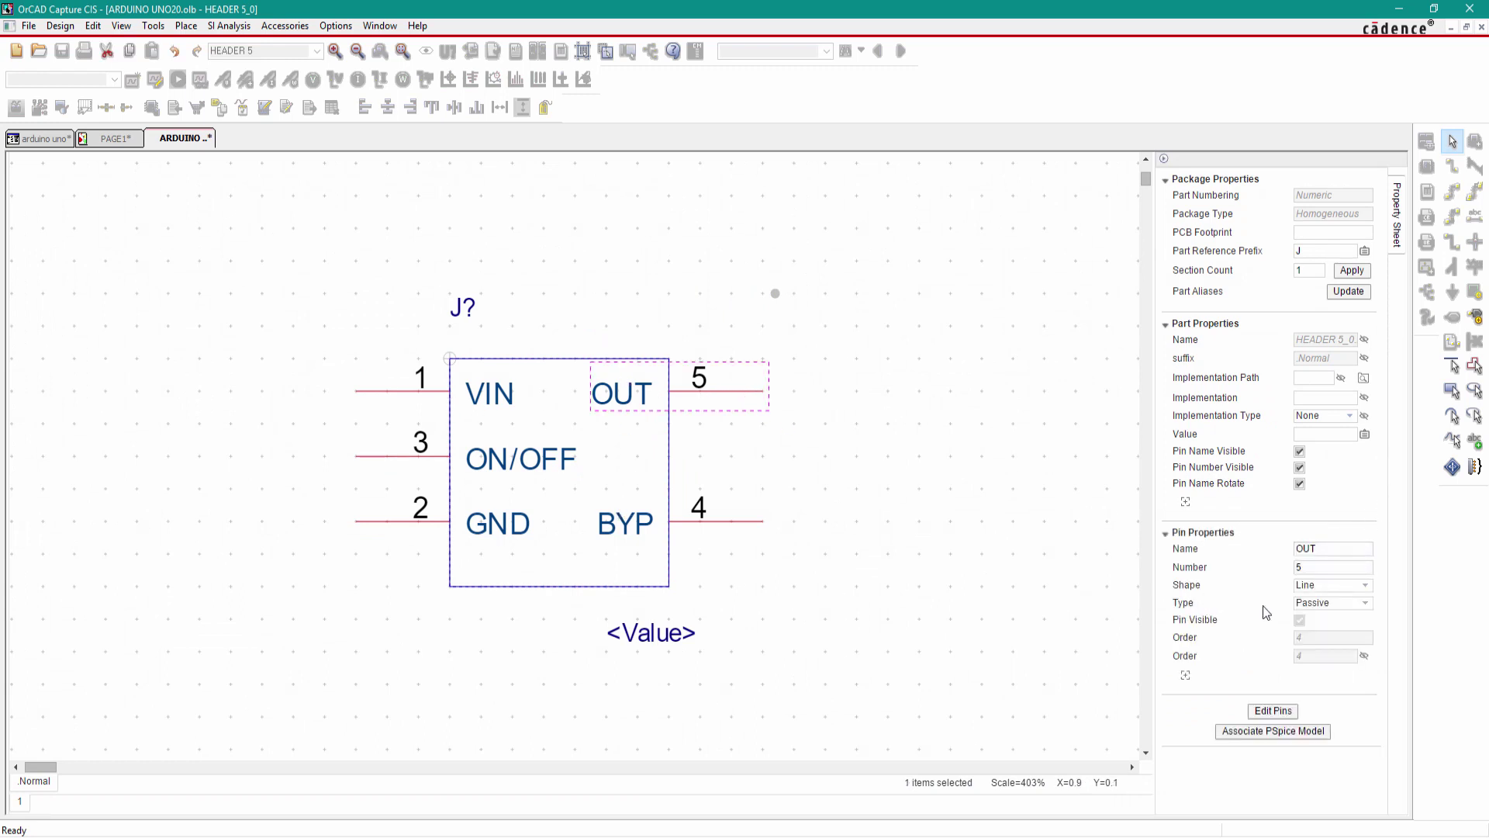
{"action": "left_click", "coordinate": [1365, 602]}
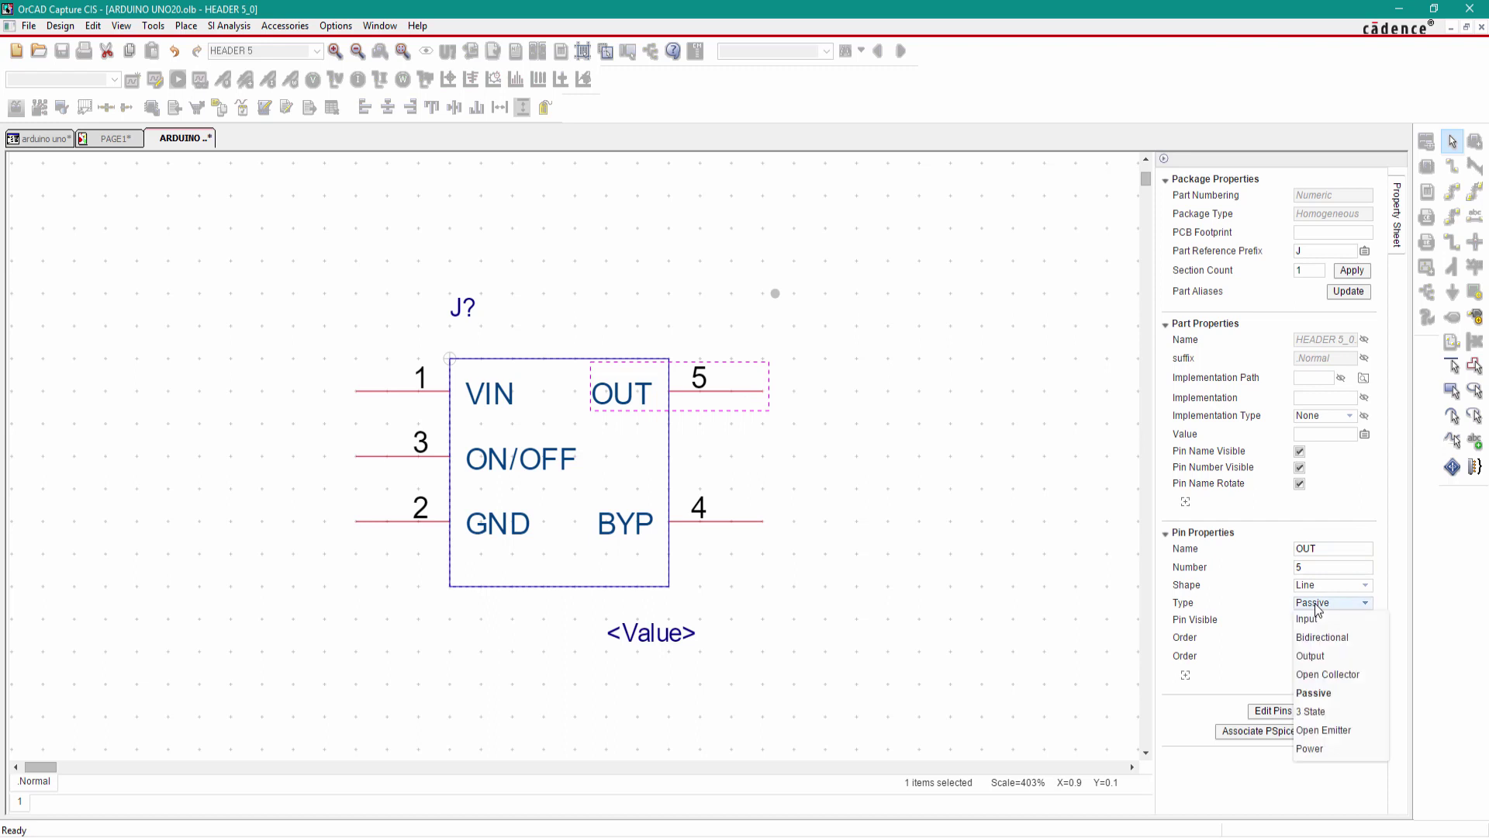
{"action": "left_click", "coordinate": [1320, 656]}
{"action": "left_click", "coordinate": [776, 454]}
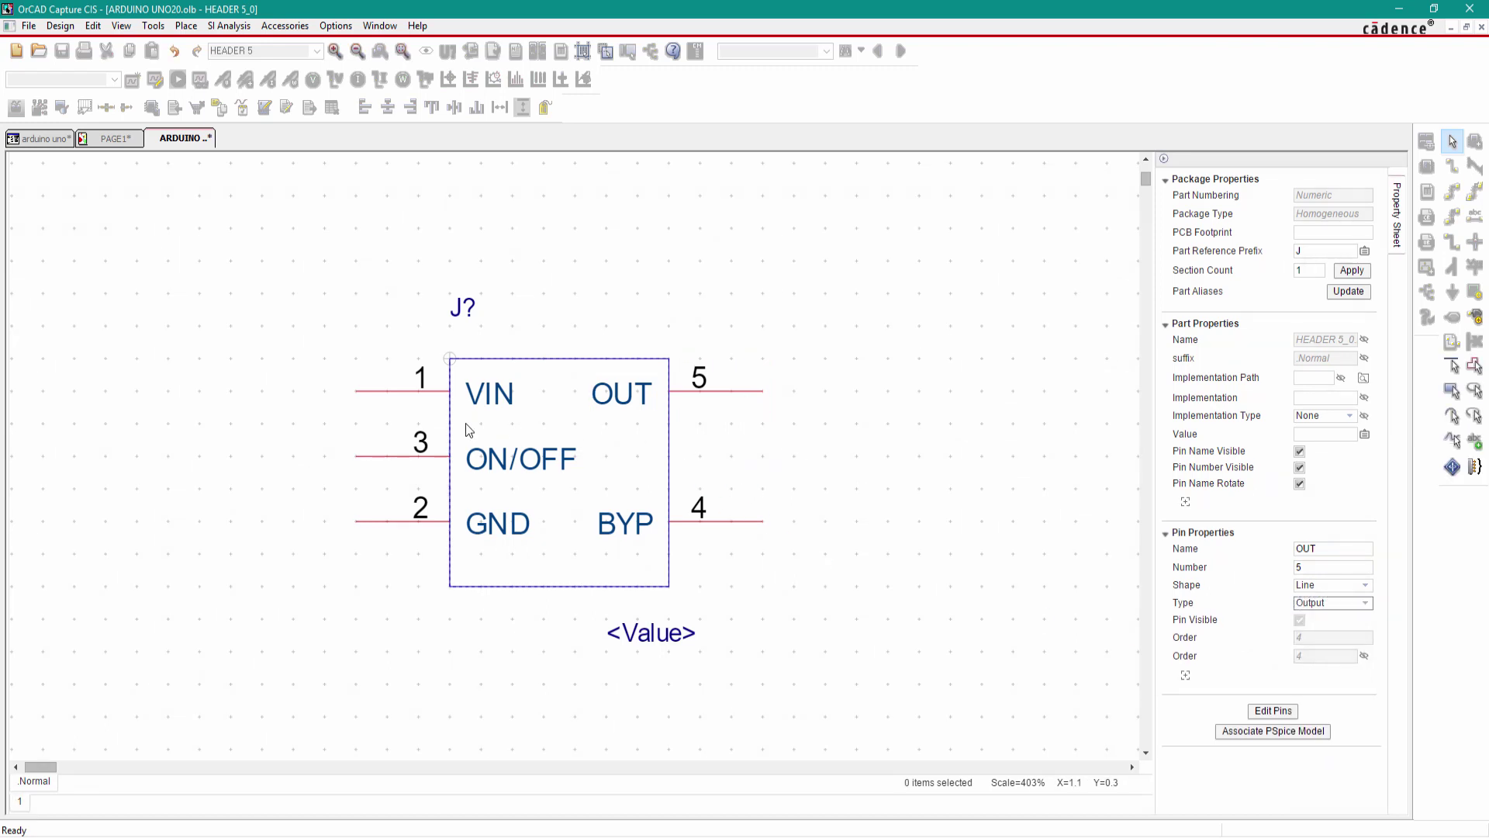
Set the type of pin 1 (VIN) and pin 3 (ON/OFF) to Input
{"action": "left_click", "coordinate": [432, 405]}
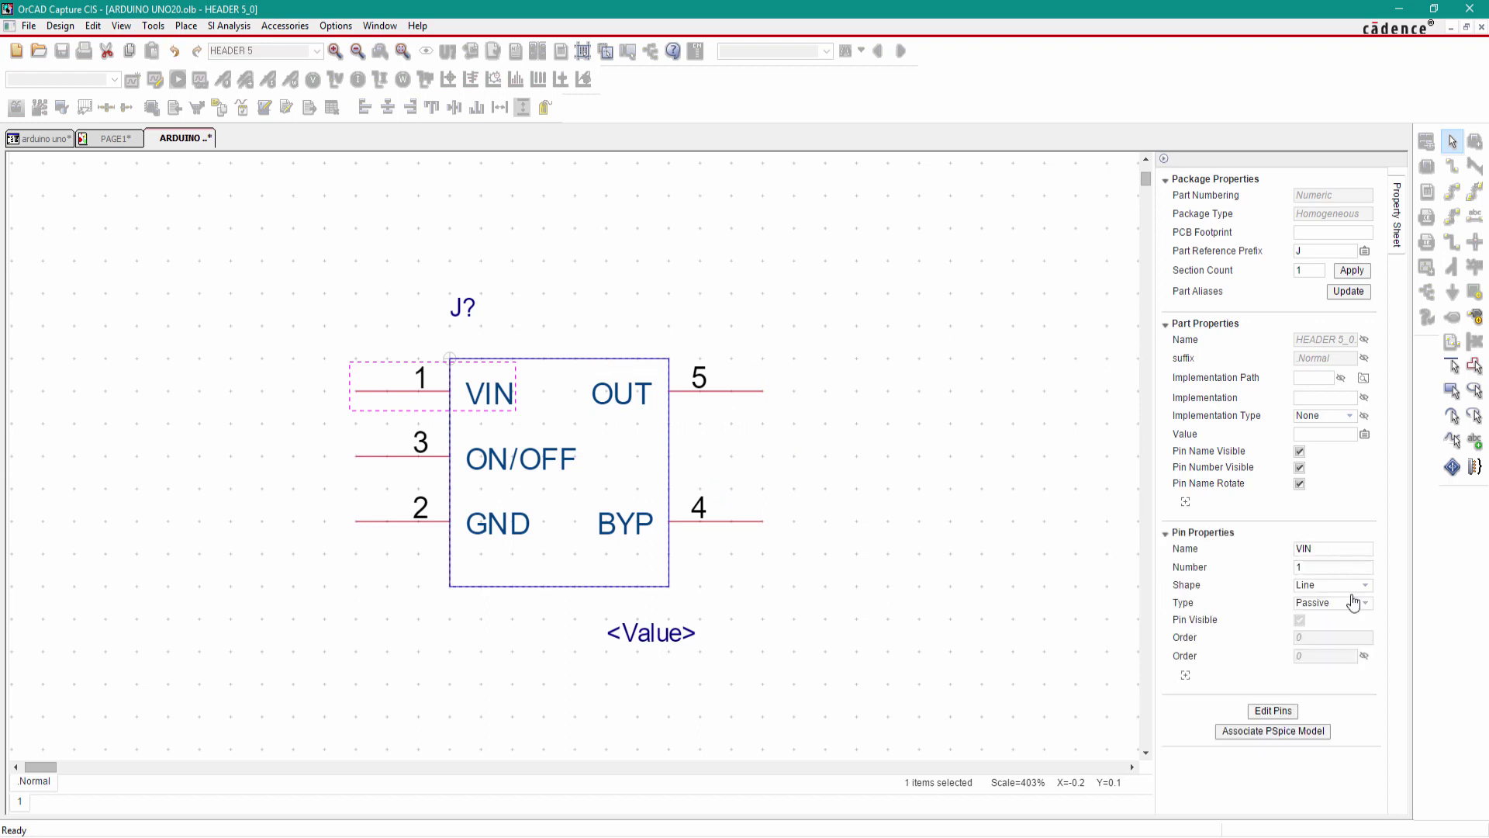
{"action": "left_click", "coordinate": [1330, 603]}
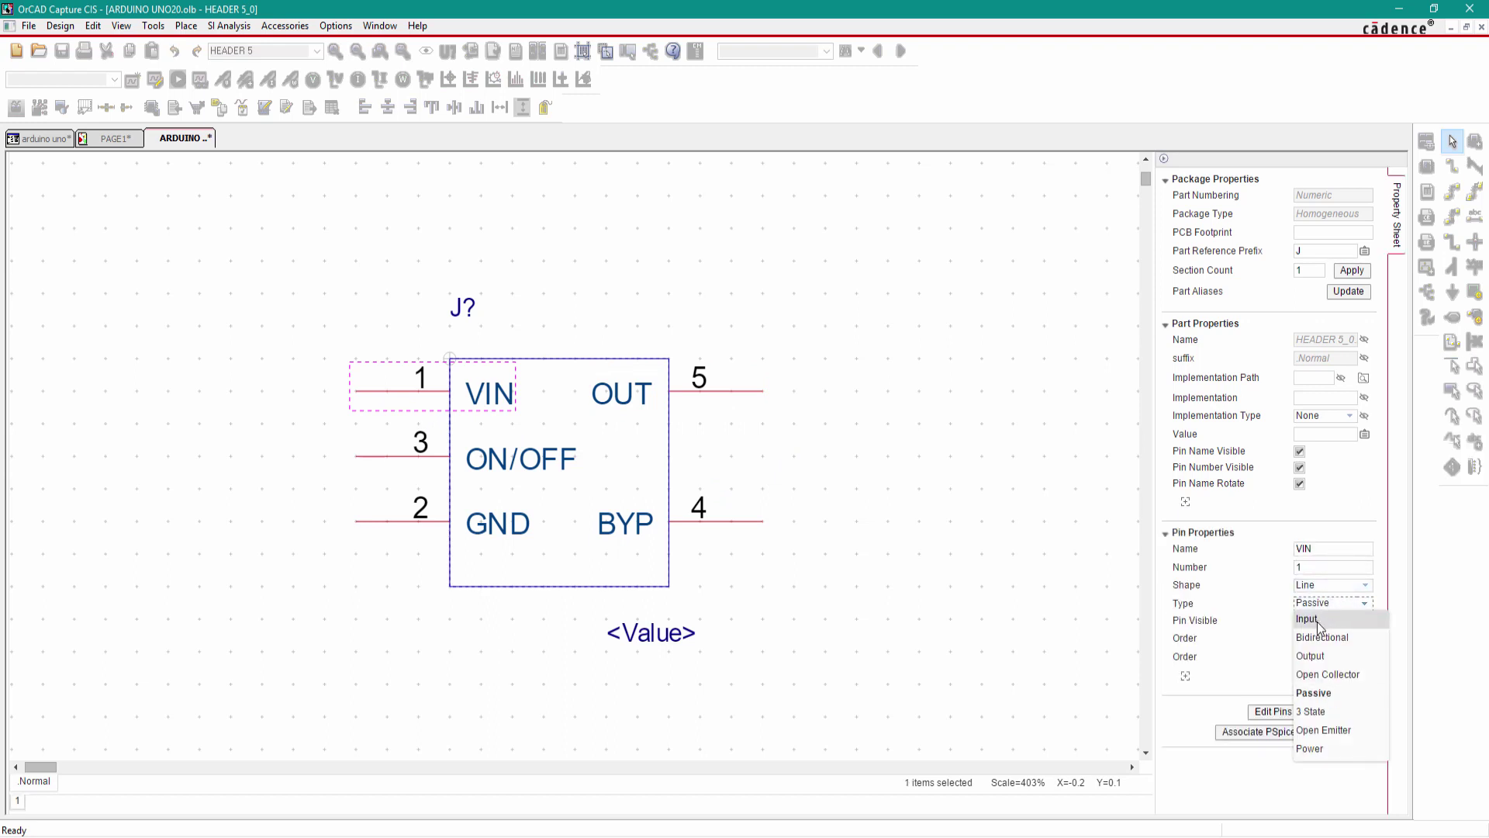
{"action": "left_click", "coordinate": [1331, 618]}
{"action": "left_click", "coordinate": [389, 458]}
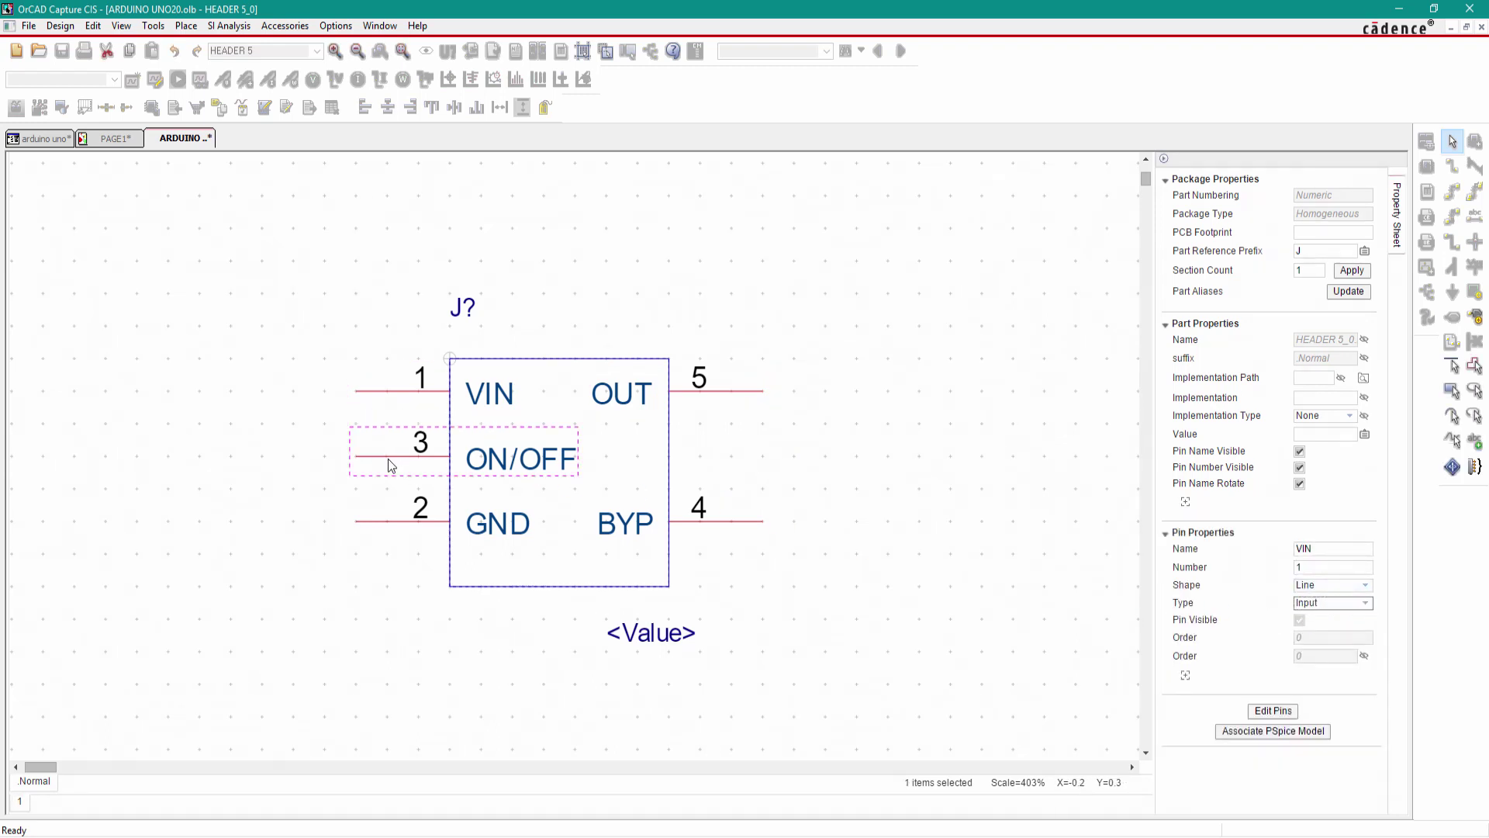
{"action": "left_click", "coordinate": [1331, 602]}
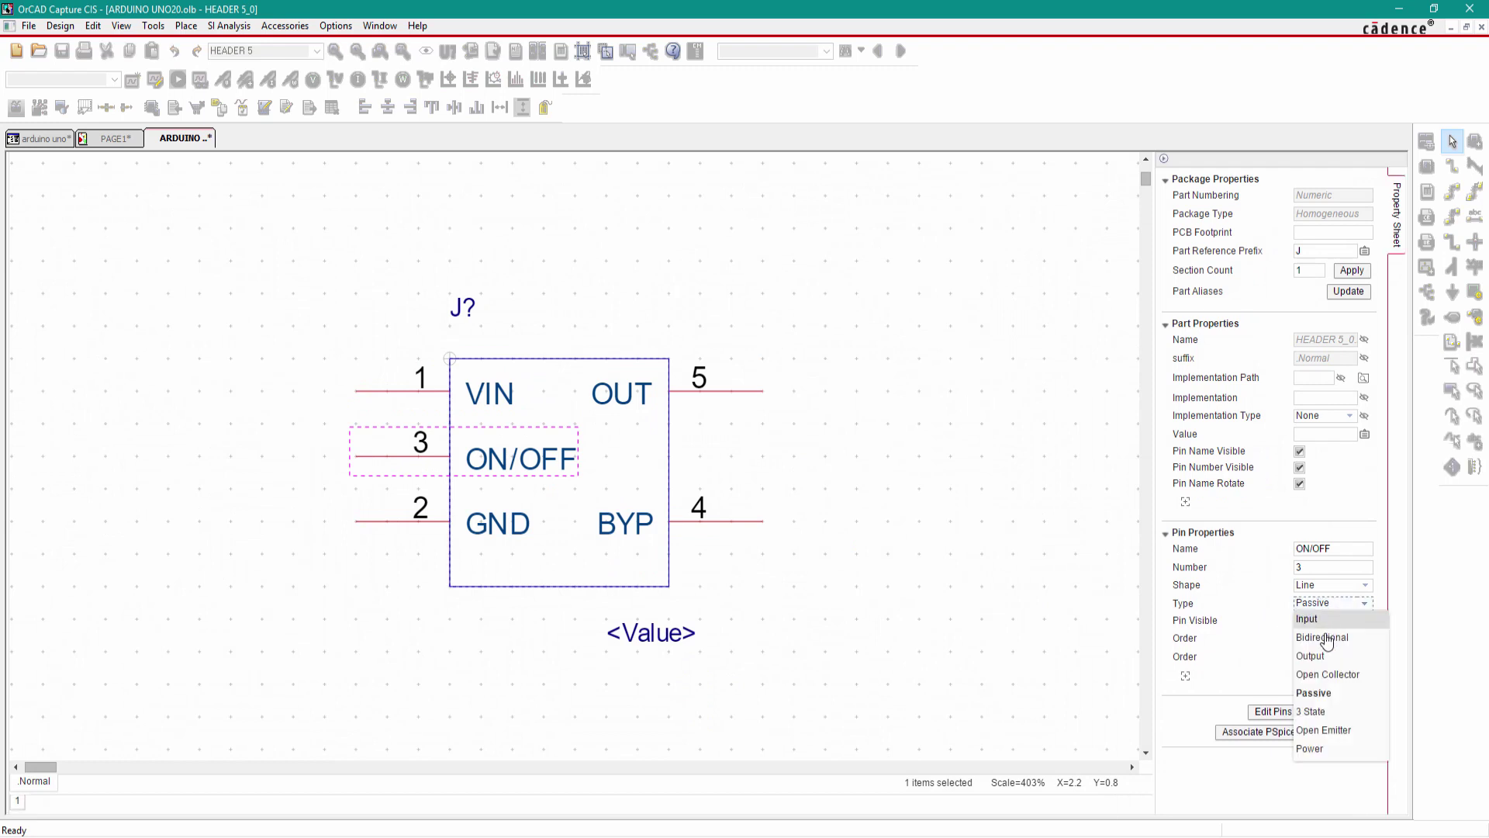
{"action": "left_click", "coordinate": [1314, 620]}
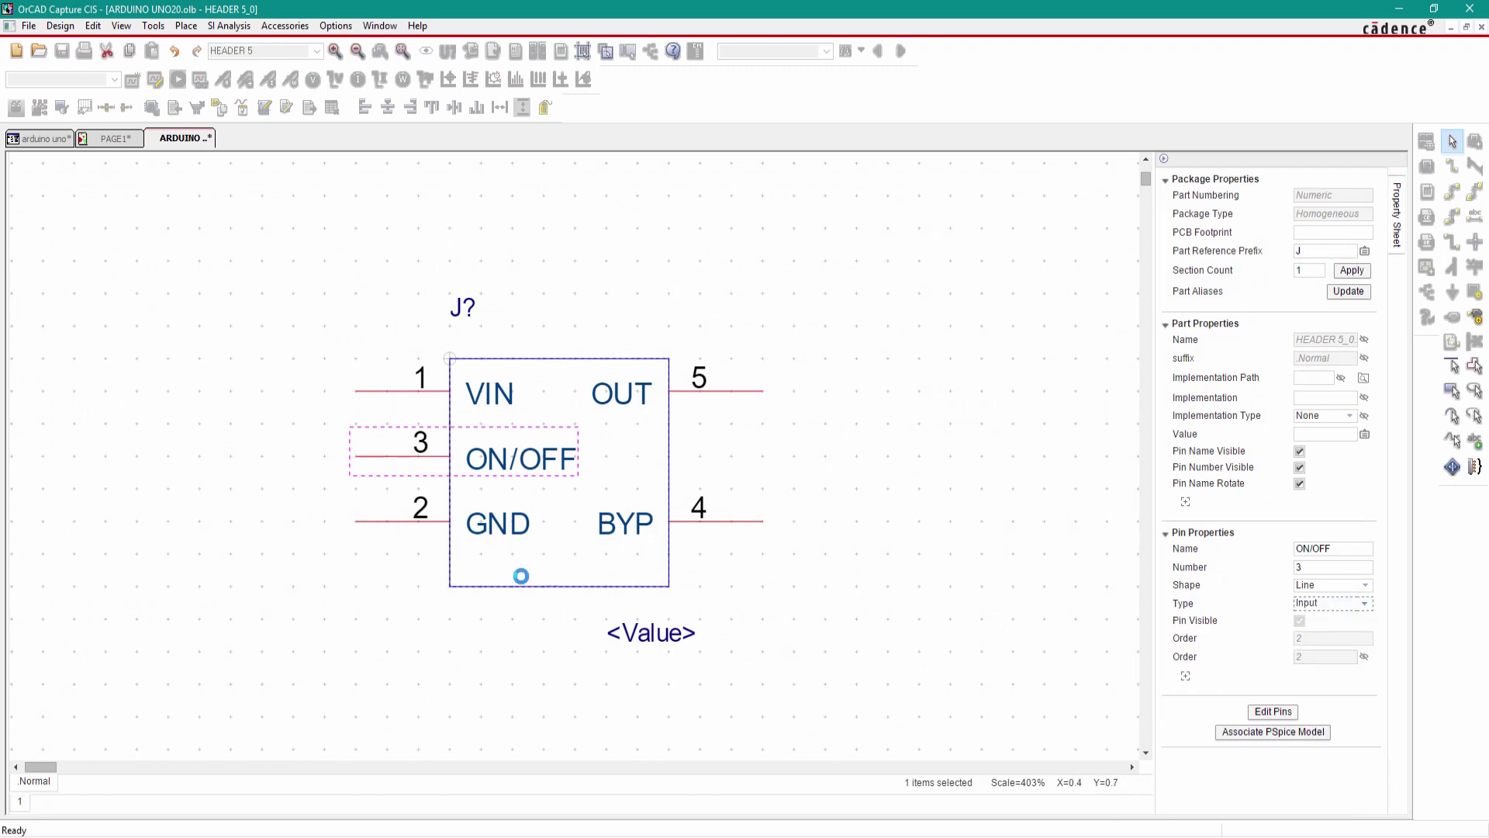
Set the type of pin 2 (GND) to Power and of pin 4 (BYP) to Input
{"action": "left_click", "coordinate": [369, 528]}
{"action": "left_click", "coordinate": [1328, 609]}
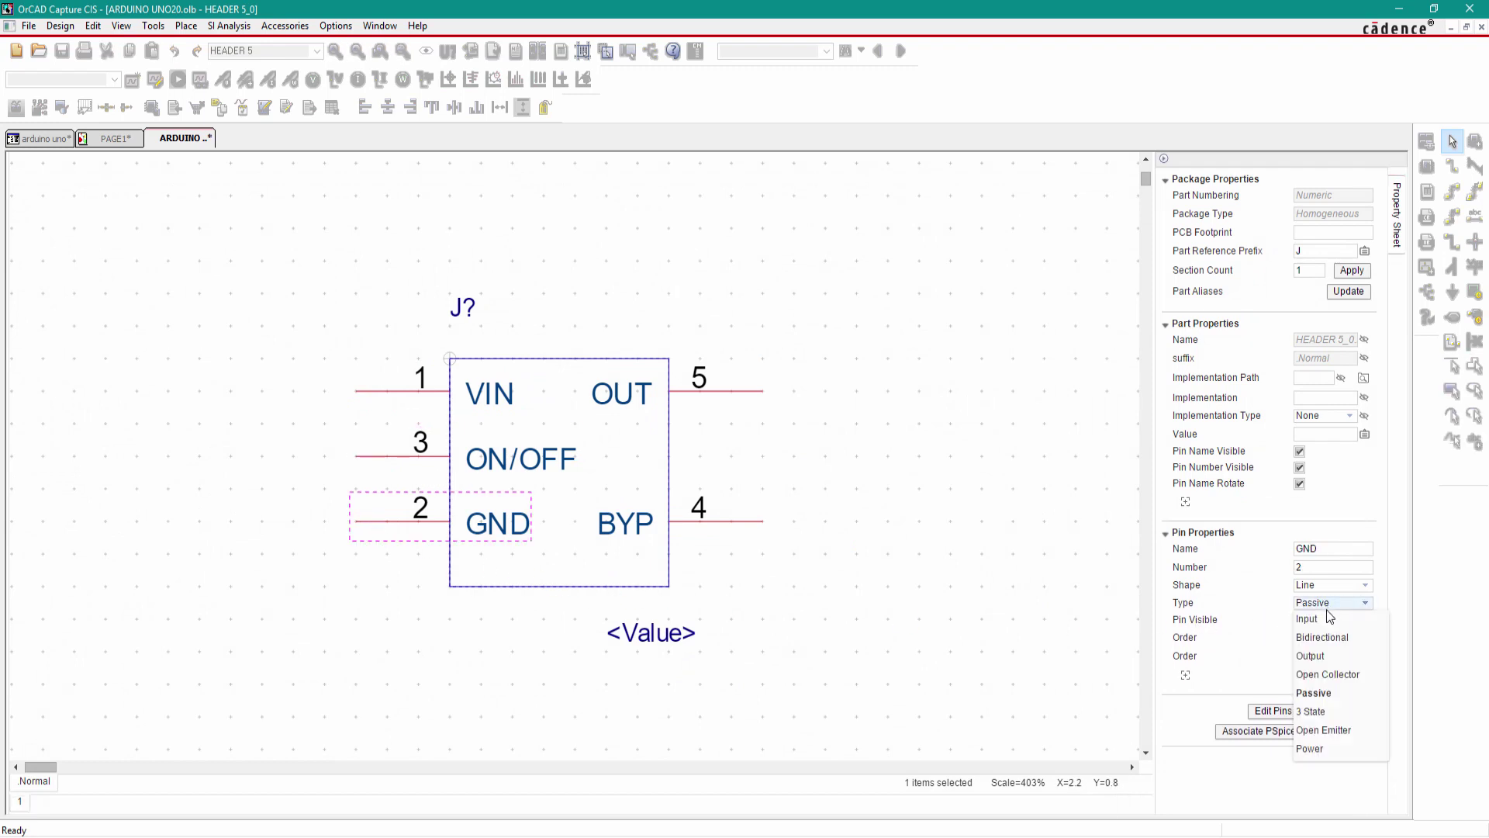
{"action": "left_click", "coordinate": [1310, 750]}
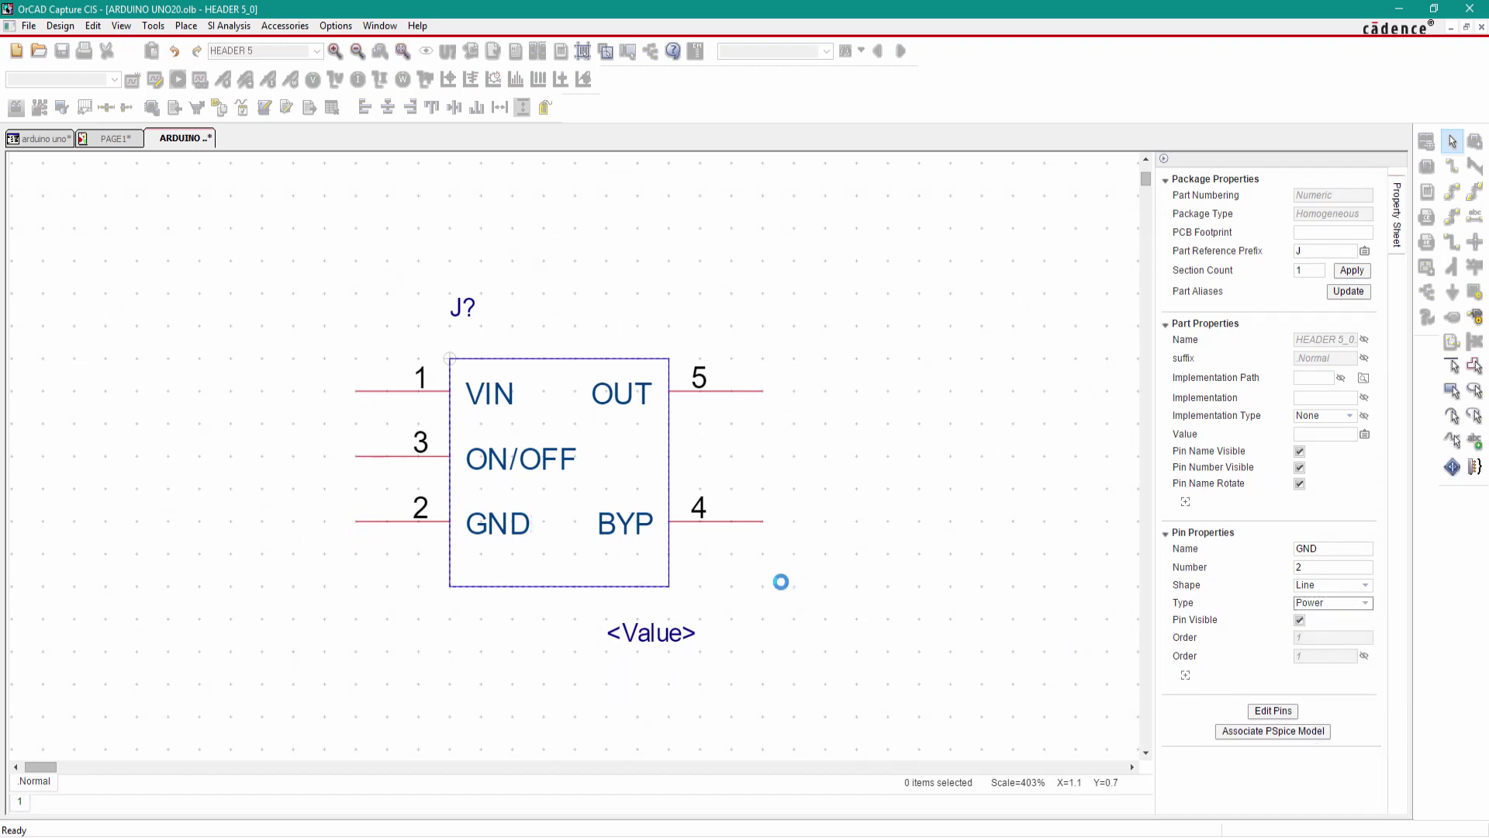
{"action": "left_click", "coordinate": [740, 534]}
{"action": "left_click", "coordinate": [758, 530]}
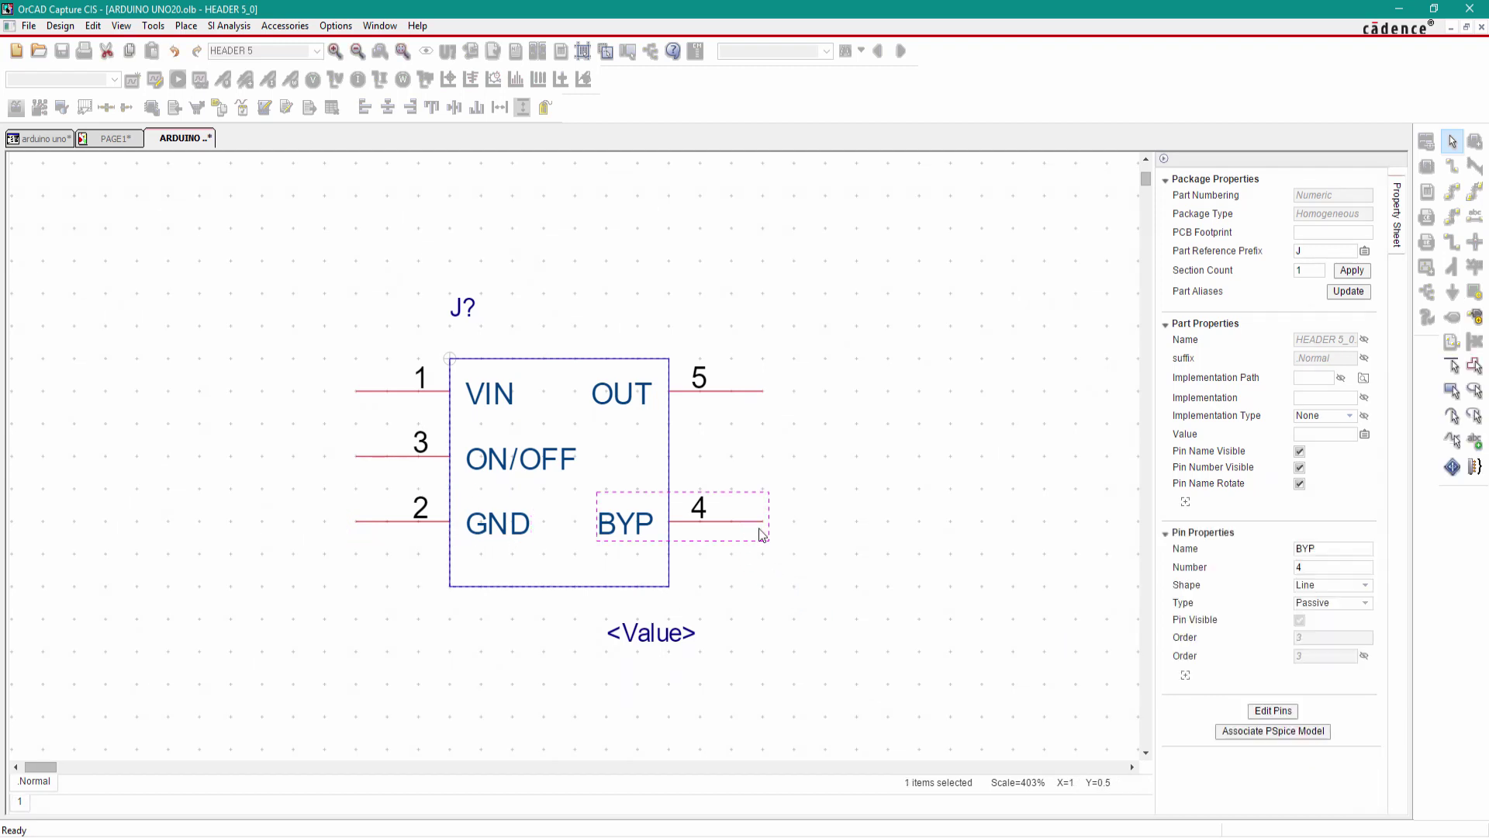
{"action": "left_click", "coordinate": [1327, 585]}
{"action": "left_click", "coordinate": [1327, 585]}
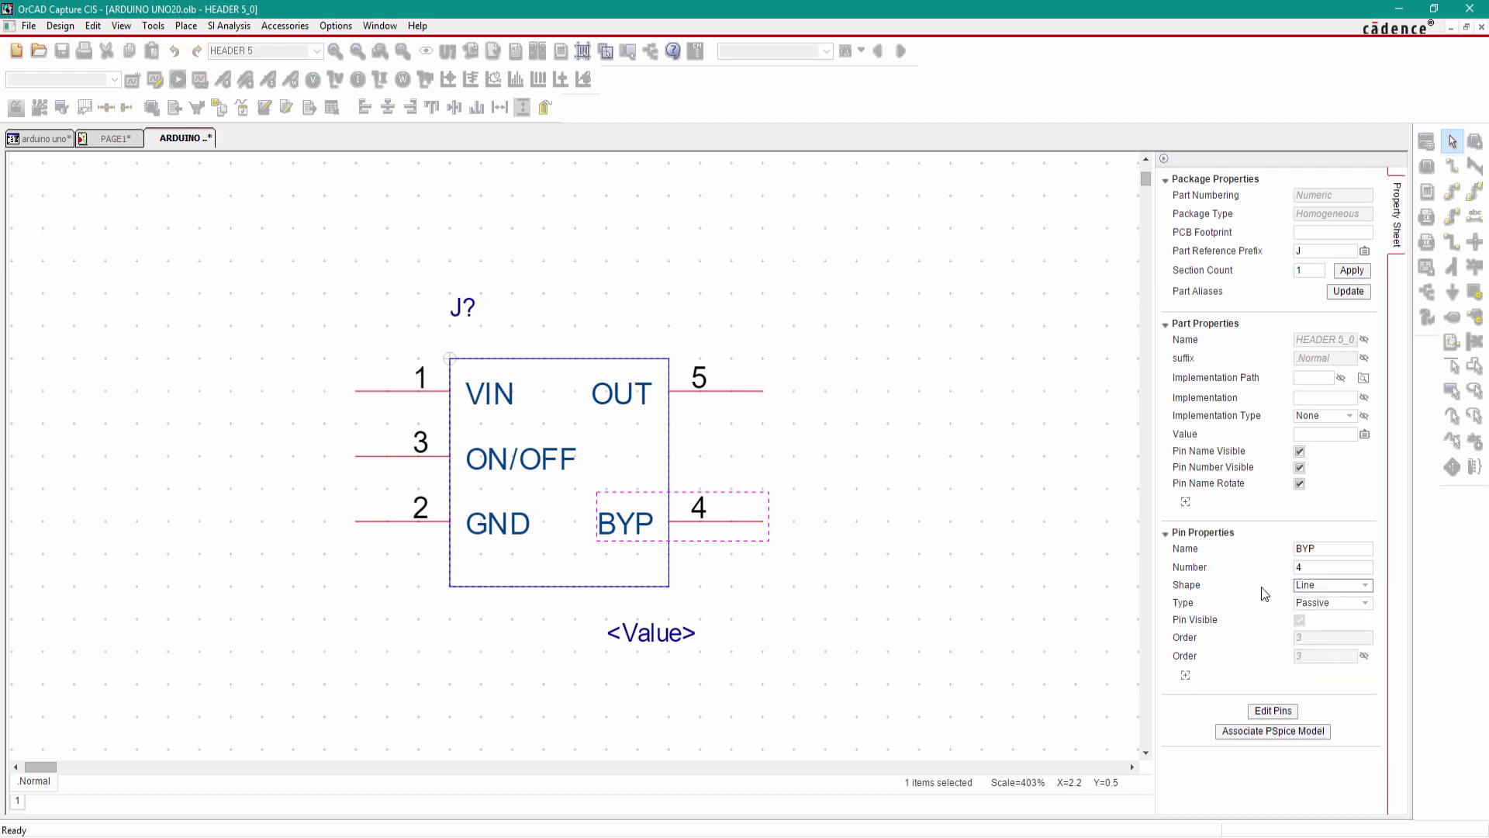
{"action": "left_click", "coordinate": [1328, 602]}
{"action": "left_click", "coordinate": [1309, 621]}
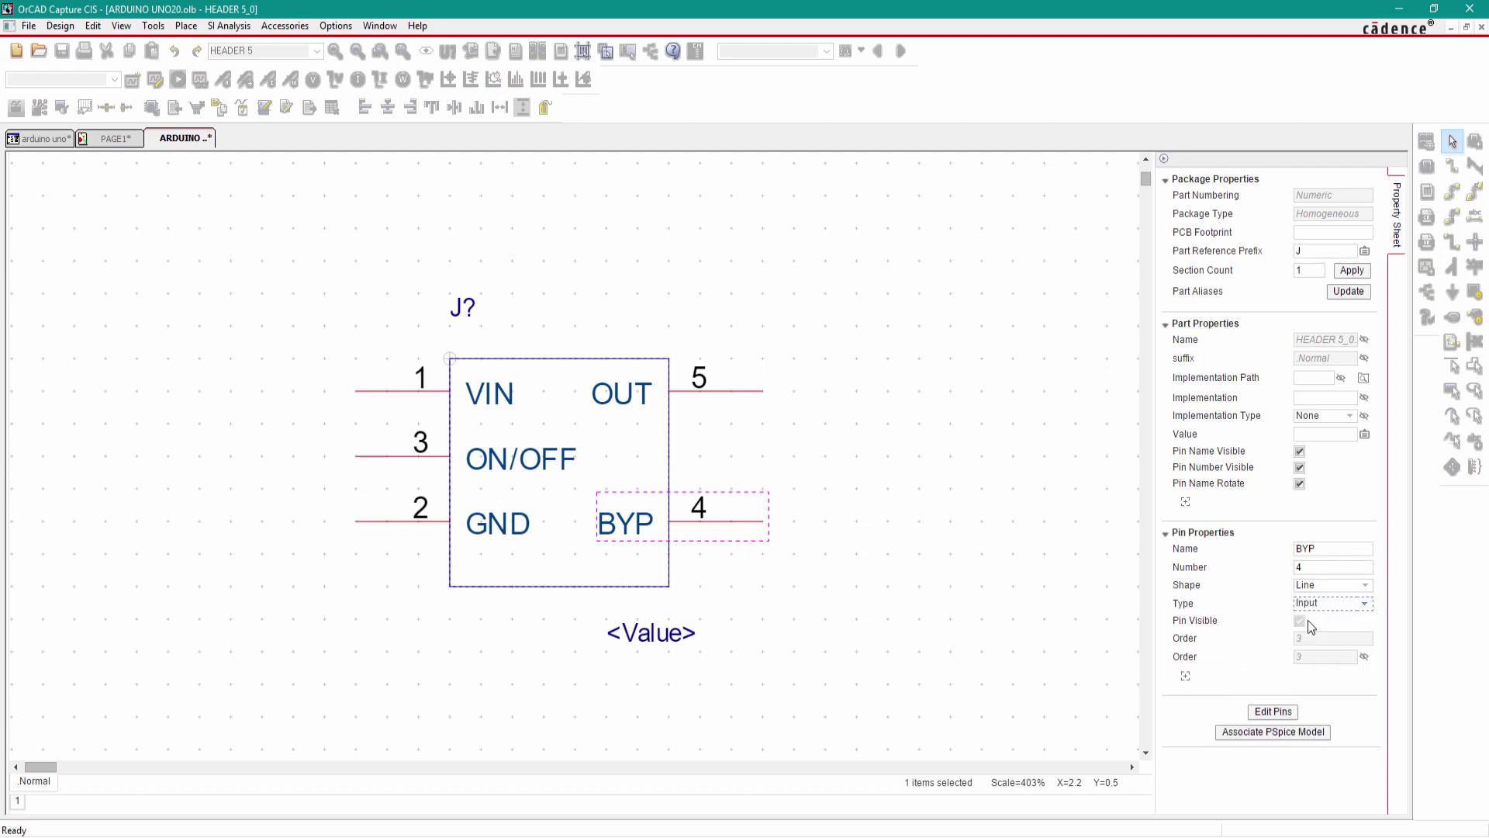
{"action": "left_click", "coordinate": [854, 448]}
Close the part editor, applying the edited symbol to the schematic, and reopen PAGE1
{"action": "right_click", "coordinate": [185, 140]}
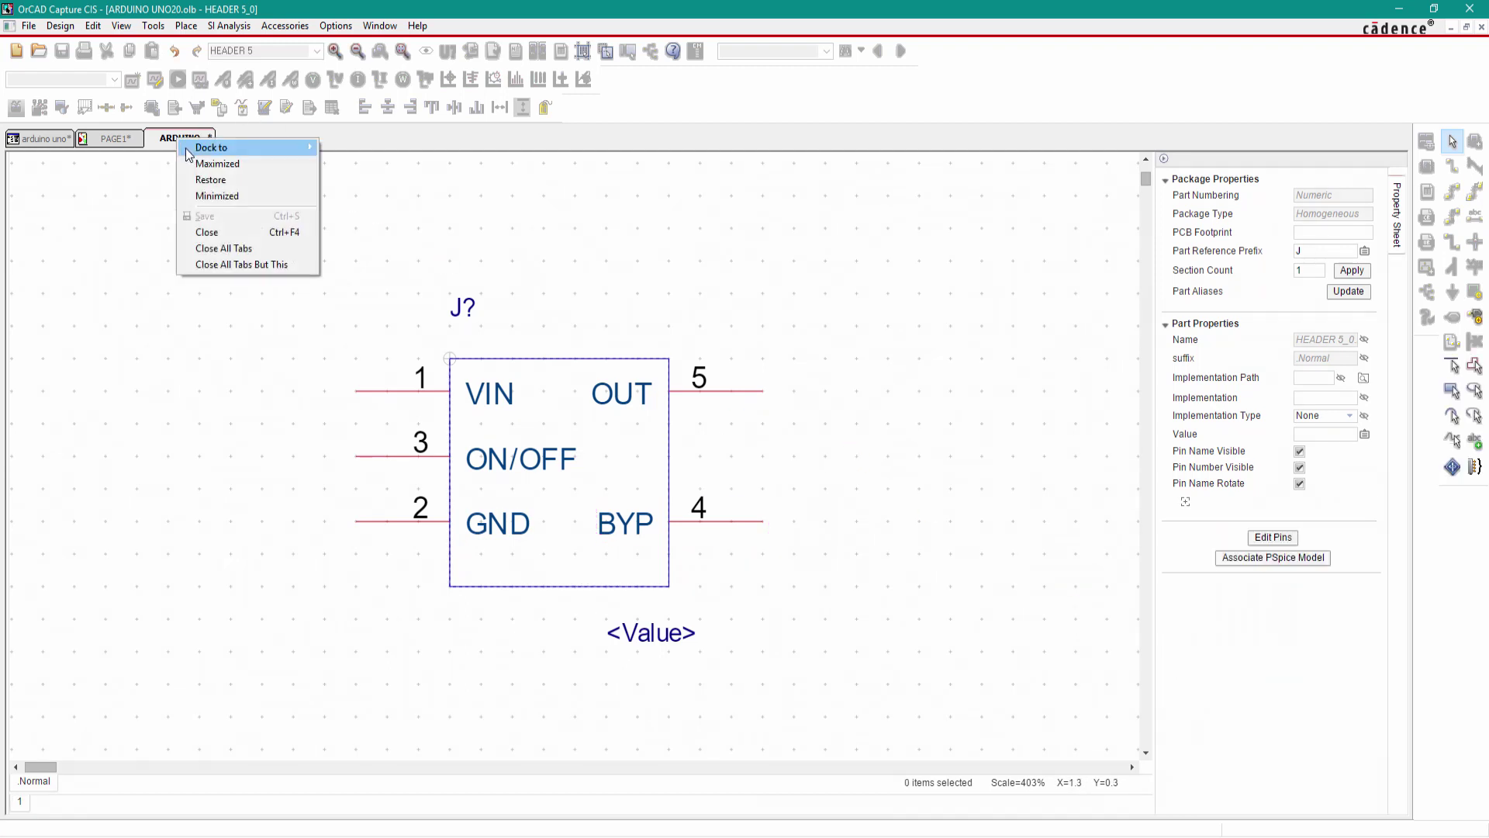
{"action": "left_click", "coordinate": [207, 232]}
{"action": "left_click", "coordinate": [595, 452]}
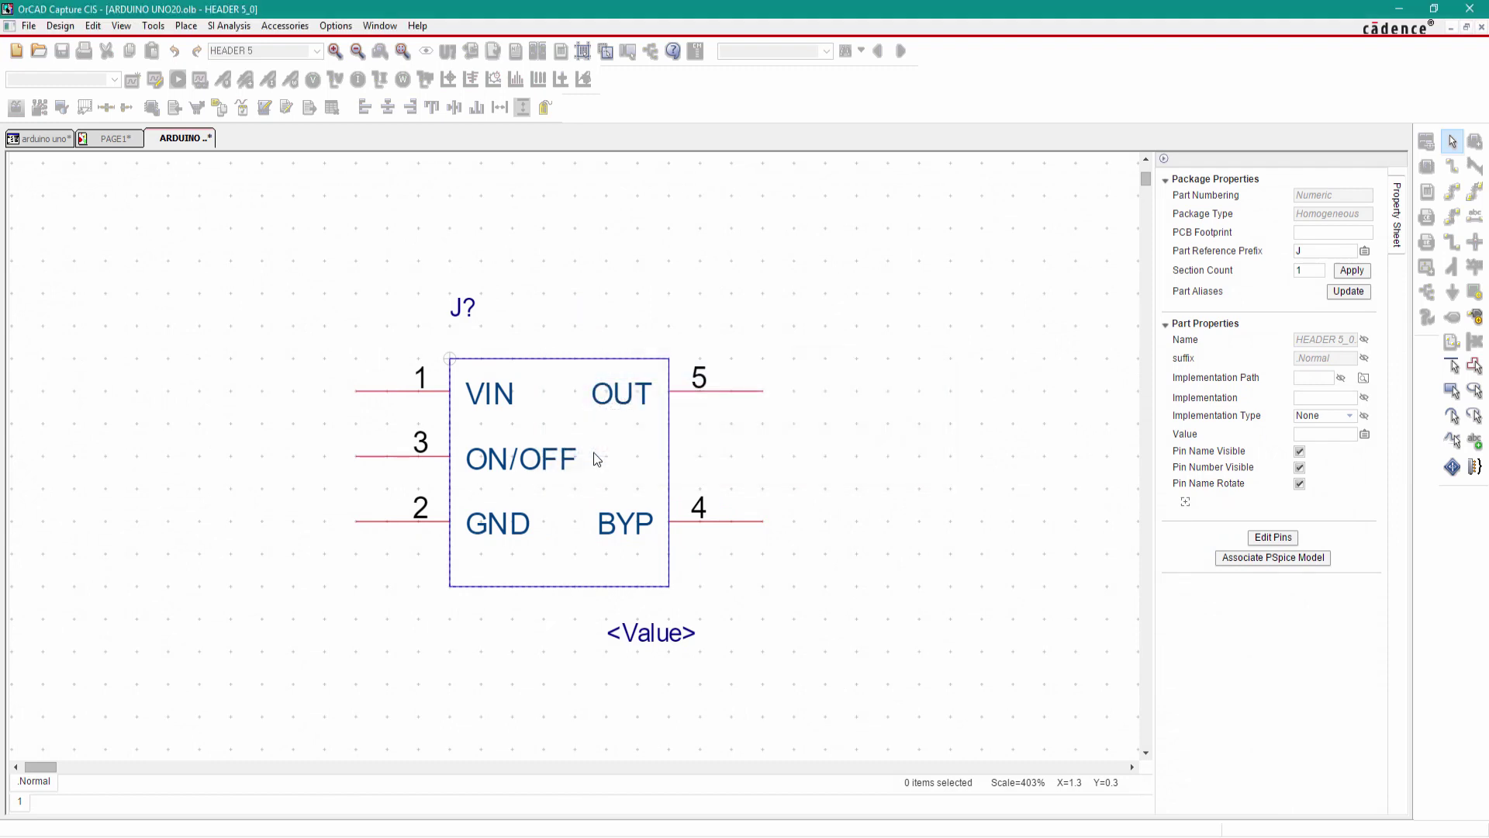
{"action": "left_click", "coordinate": [726, 462]}
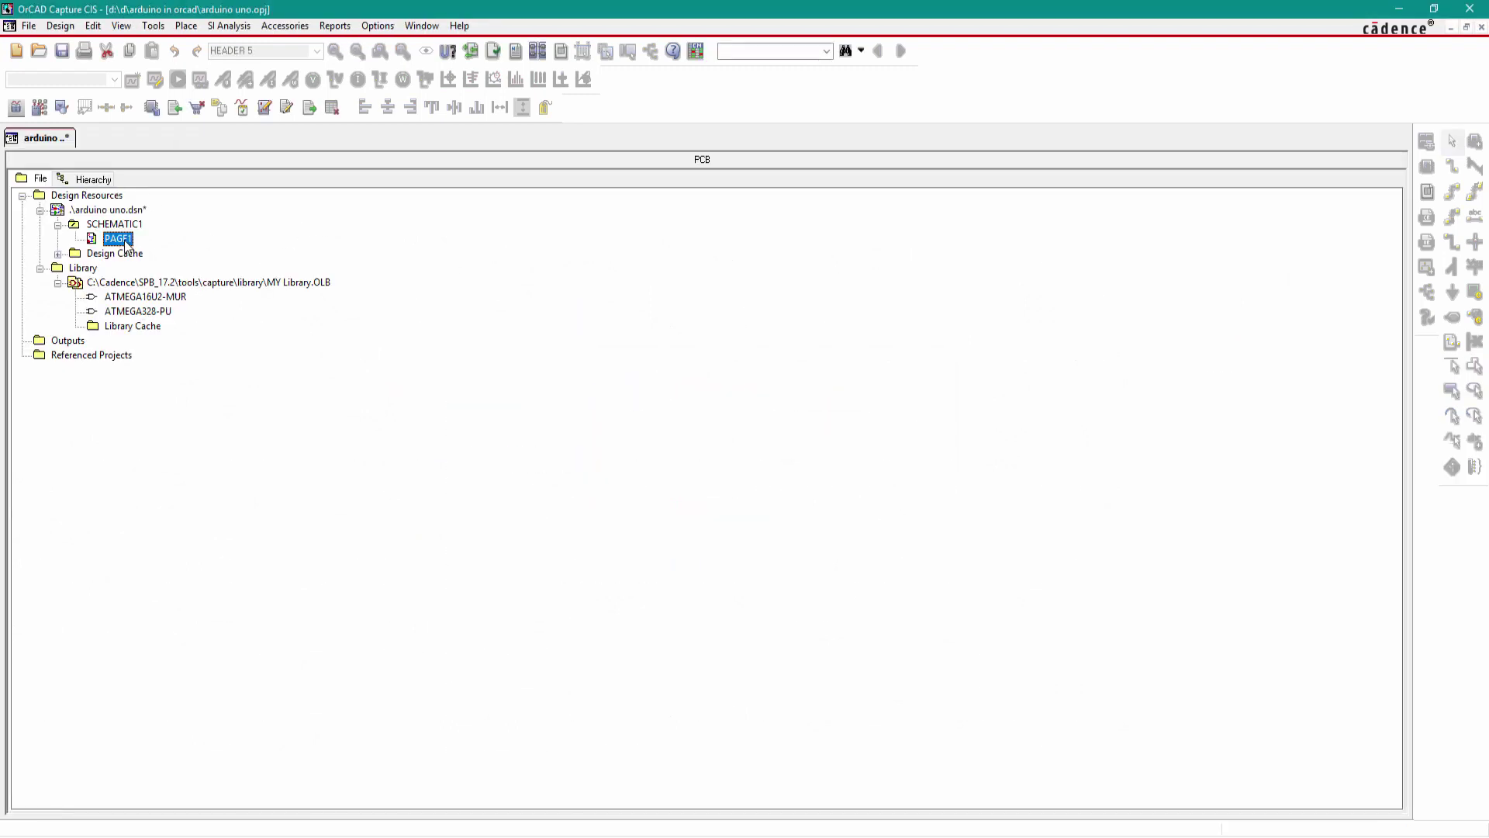
{"action": "double_click", "coordinate": [125, 243]}
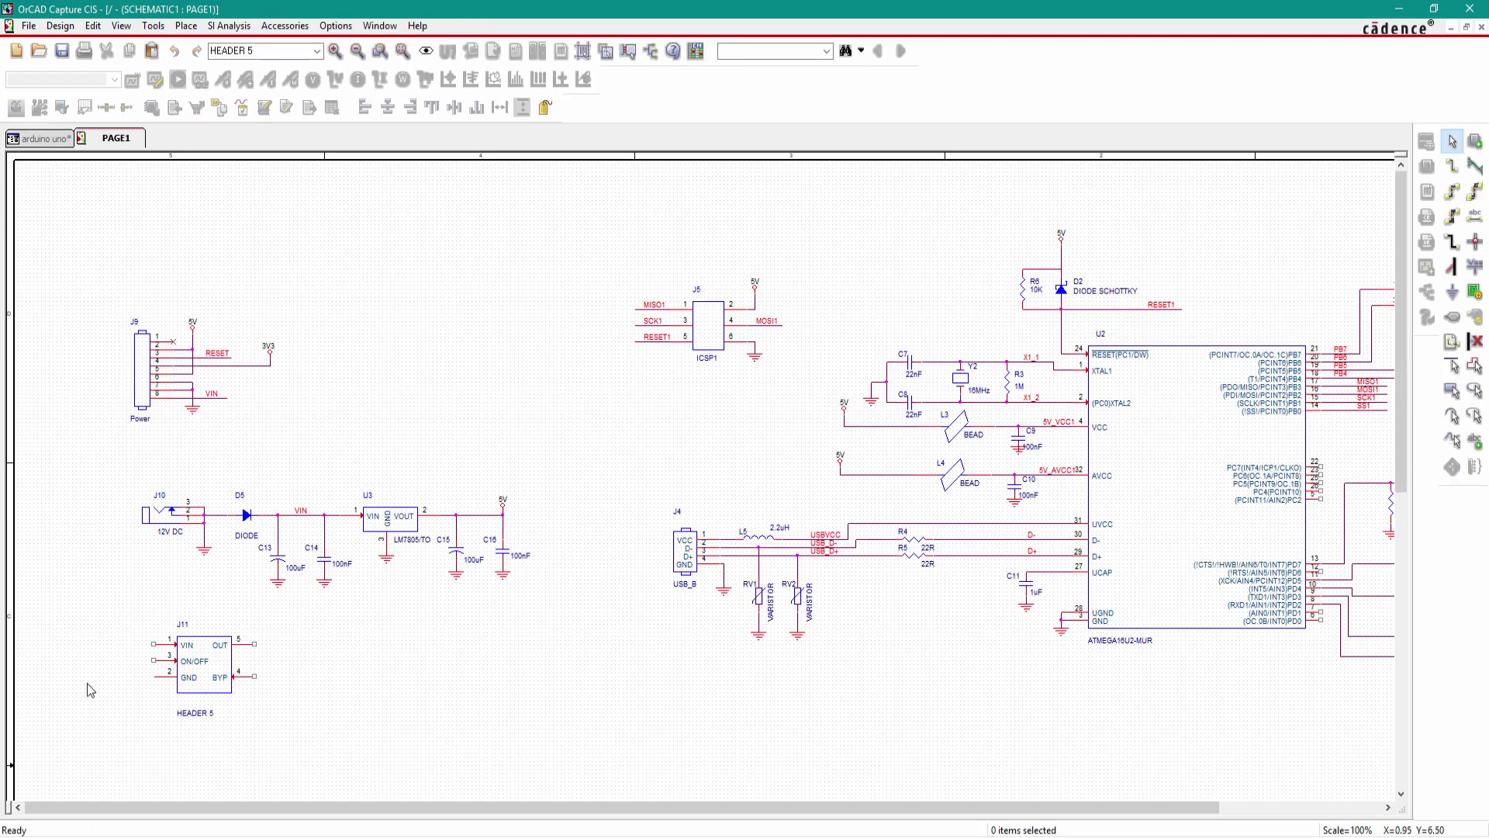
Move part J11 slightly up and to the right, into the open area below the LM7805 regulator circuit
{"action": "scroll", "coordinate": [91, 690], "scroll_direction": "down", "scroll_amount": 3}
{"action": "left_click_drag", "start_coordinate": [183, 580], "coordinate": [247, 601]}
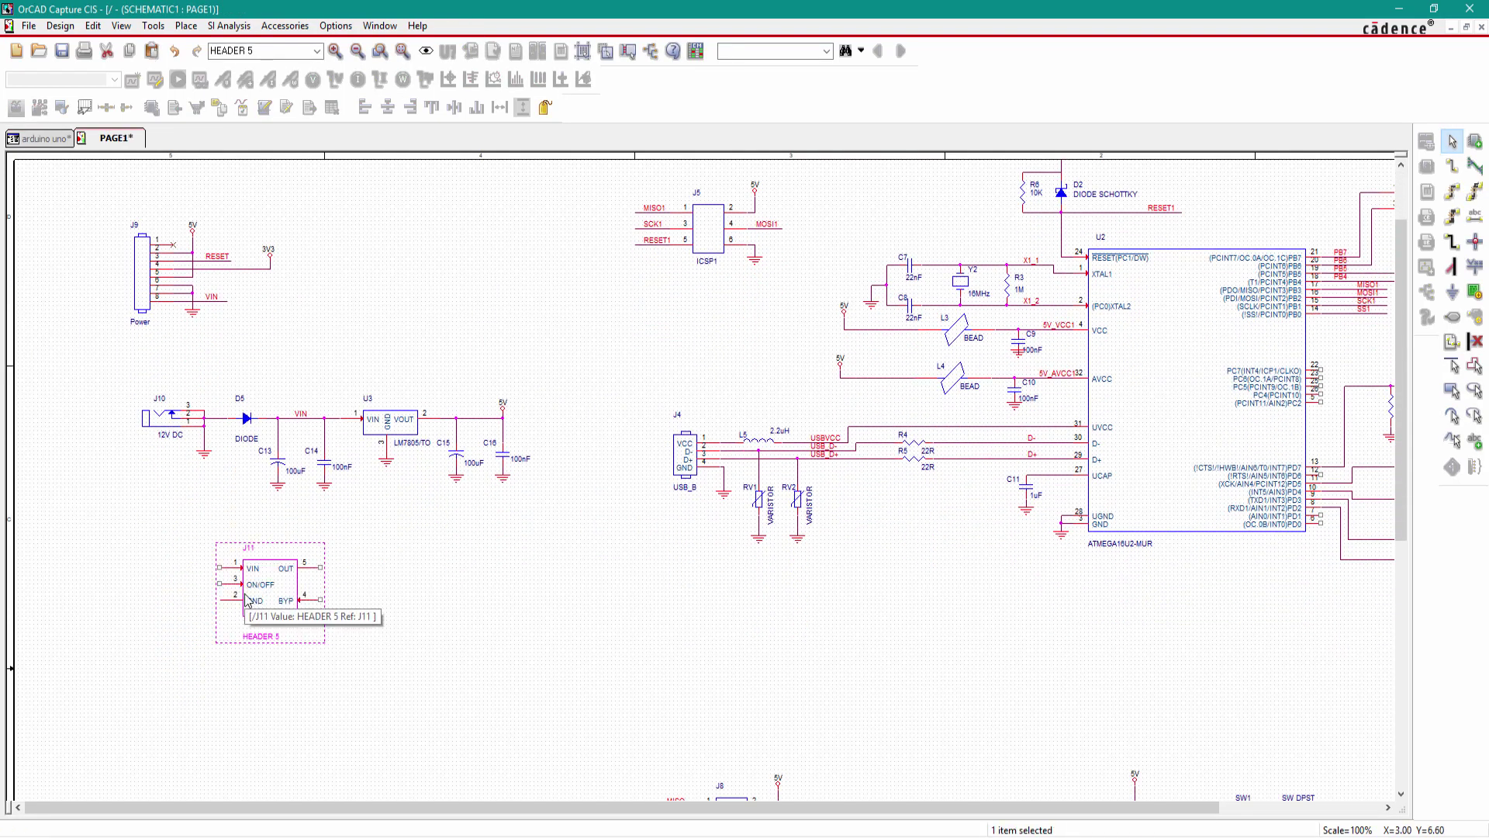
{"action": "scroll", "coordinate": [247, 601], "scroll_direction": "up", "scroll_amount": 3, "text": "ctrl"}
{"action": "left_click", "coordinate": [380, 562]}
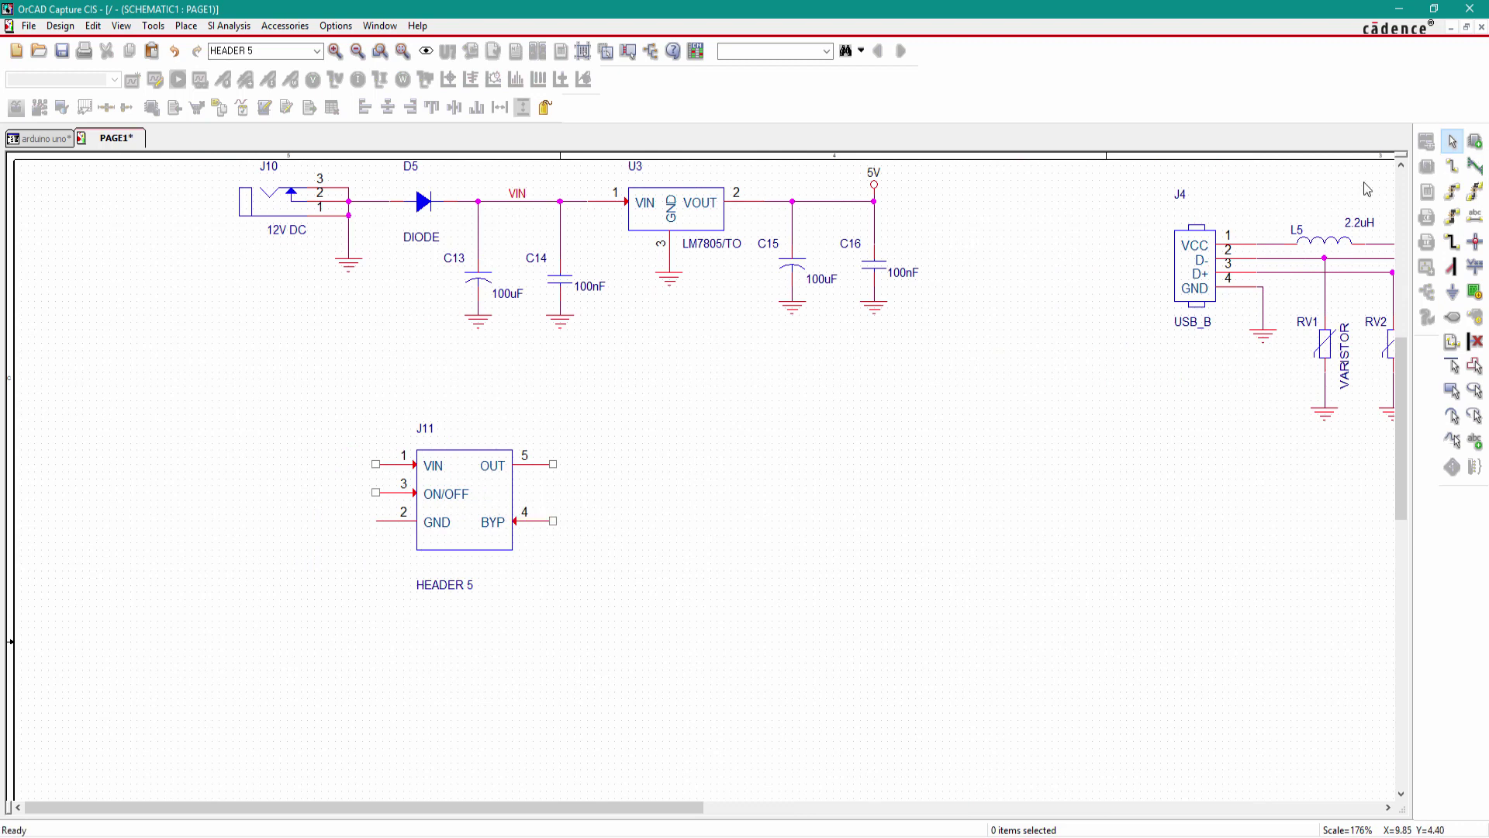
Place two CAP NP capacitors, one to the left of J11 and one to its lower right
{"action": "left_click", "coordinate": [1475, 141]}
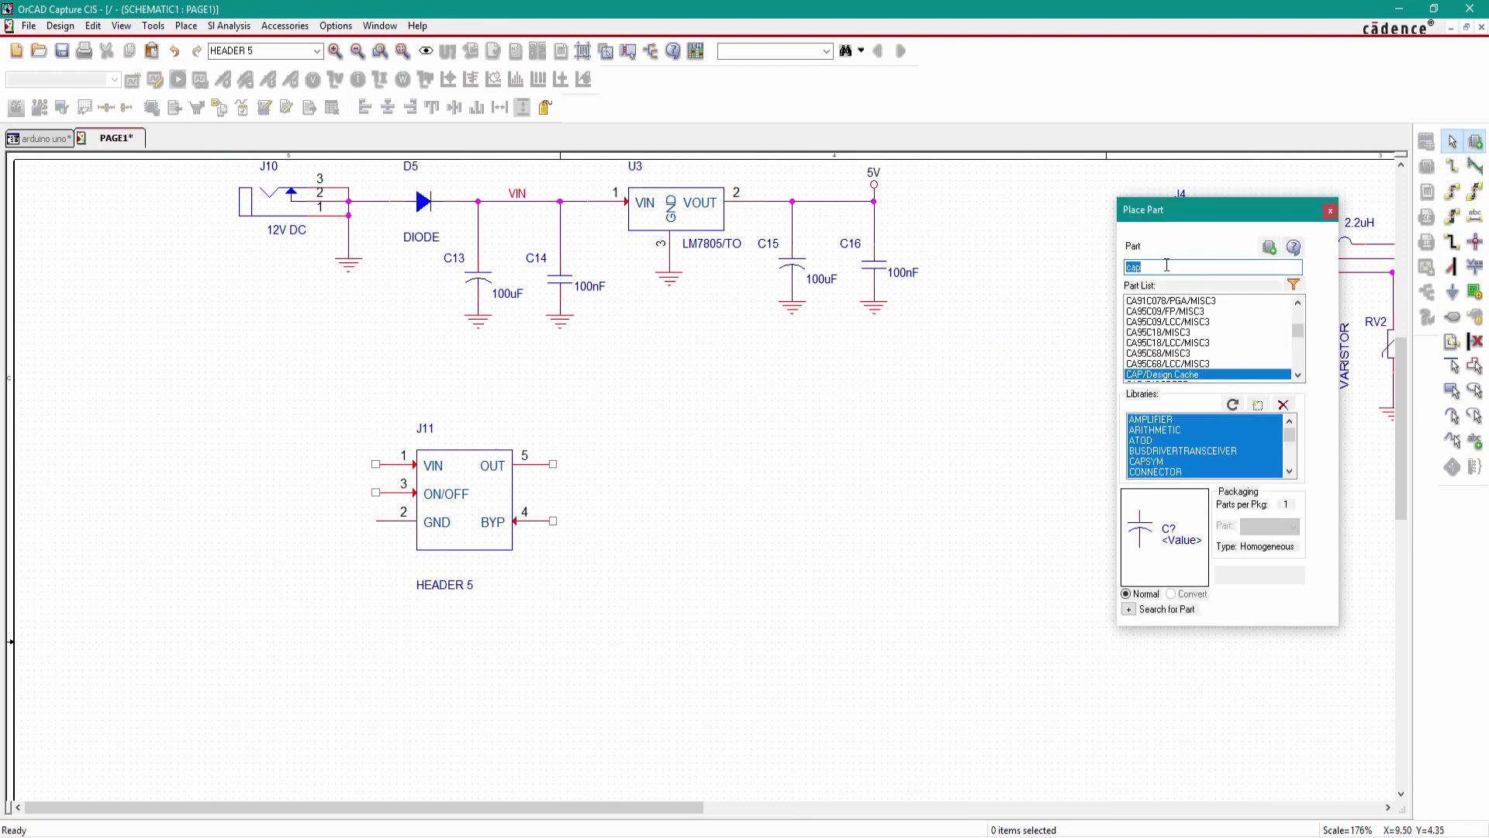
{"action": "type", "text": "np"}
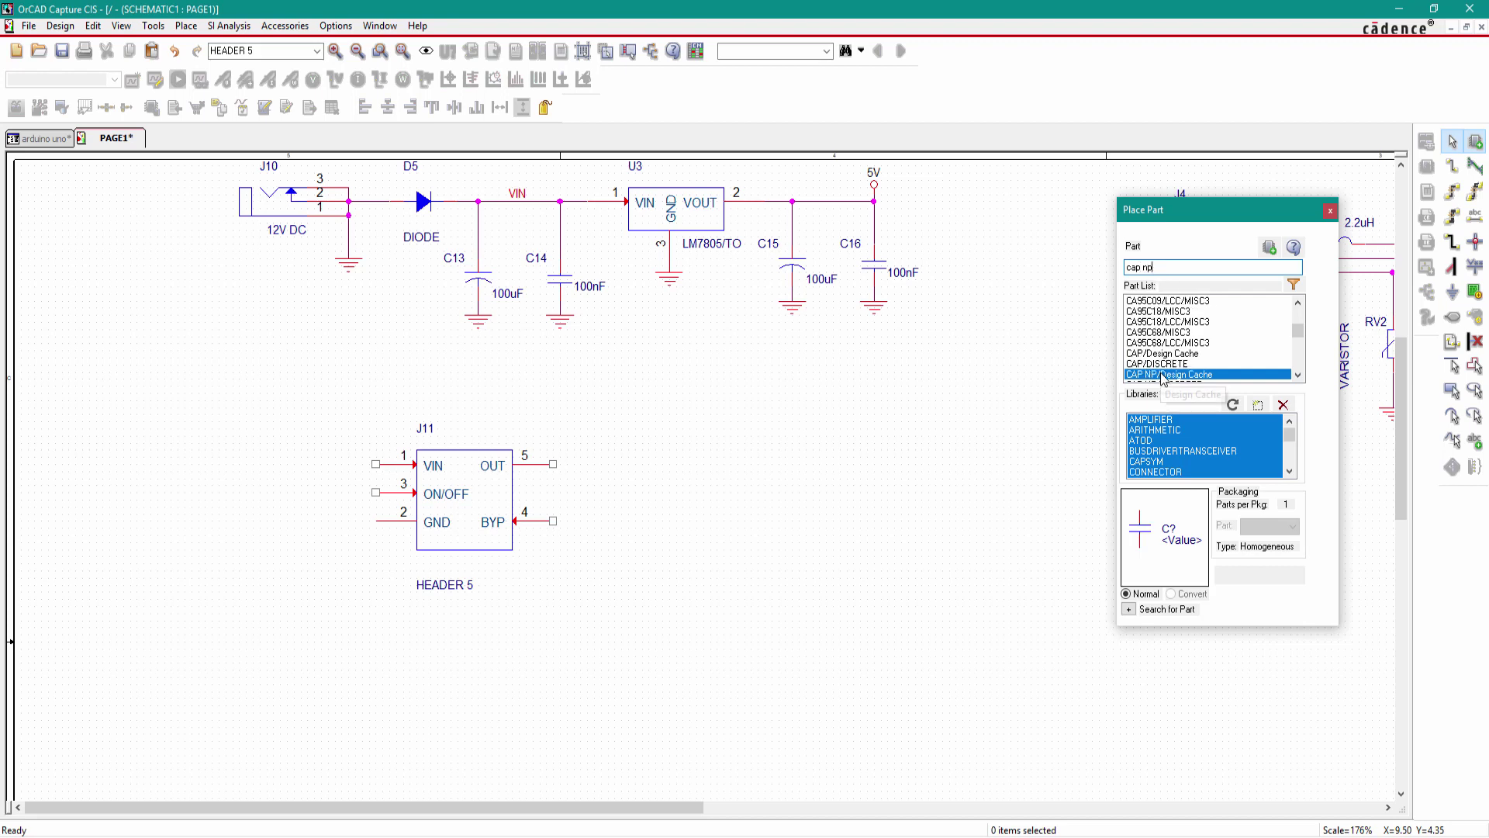
{"action": "key", "text": "Return"}
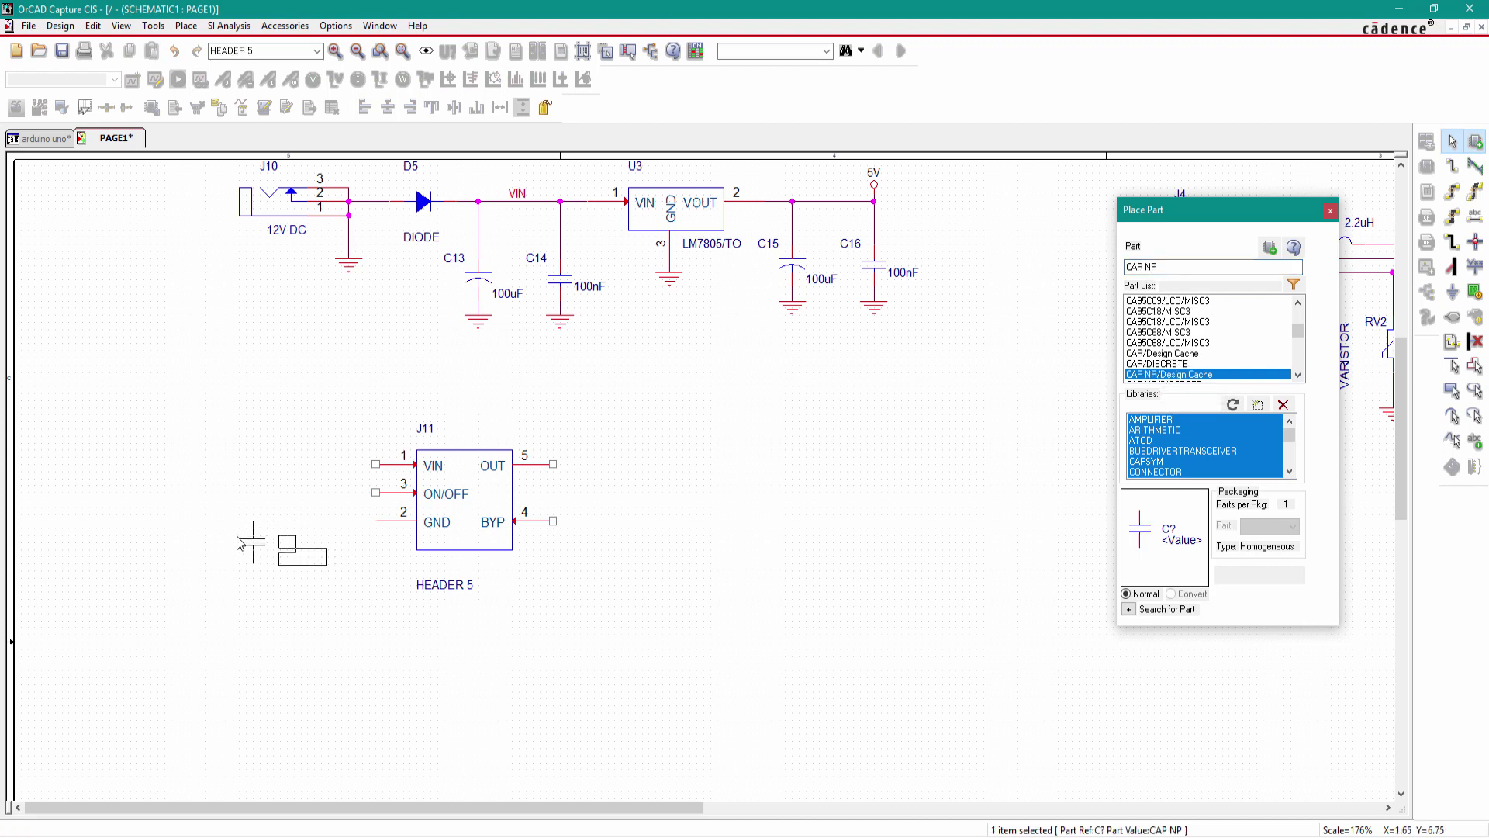
{"action": "left_click", "coordinate": [235, 535]}
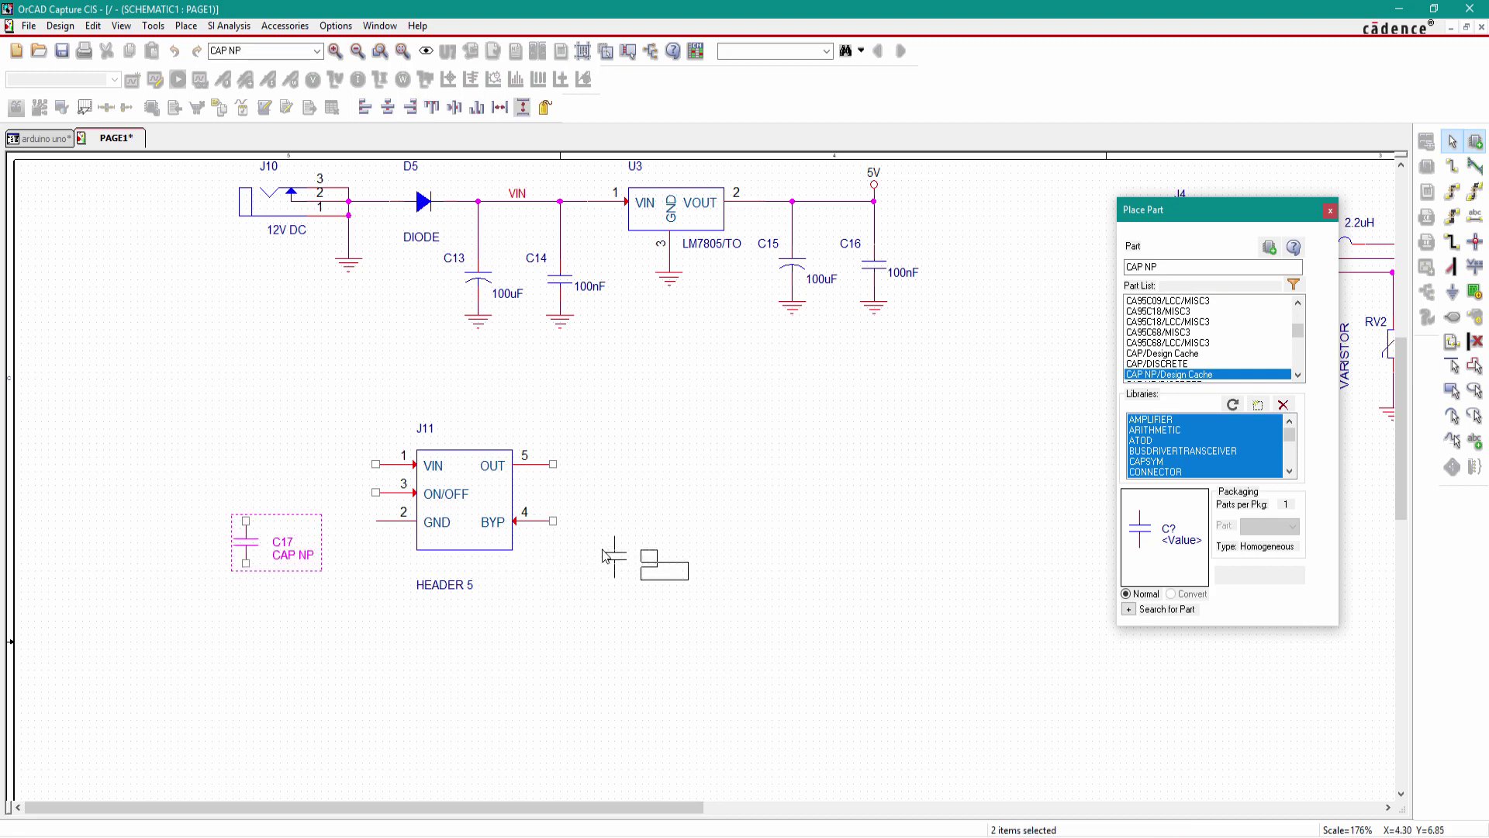
{"action": "left_click", "coordinate": [611, 556]}
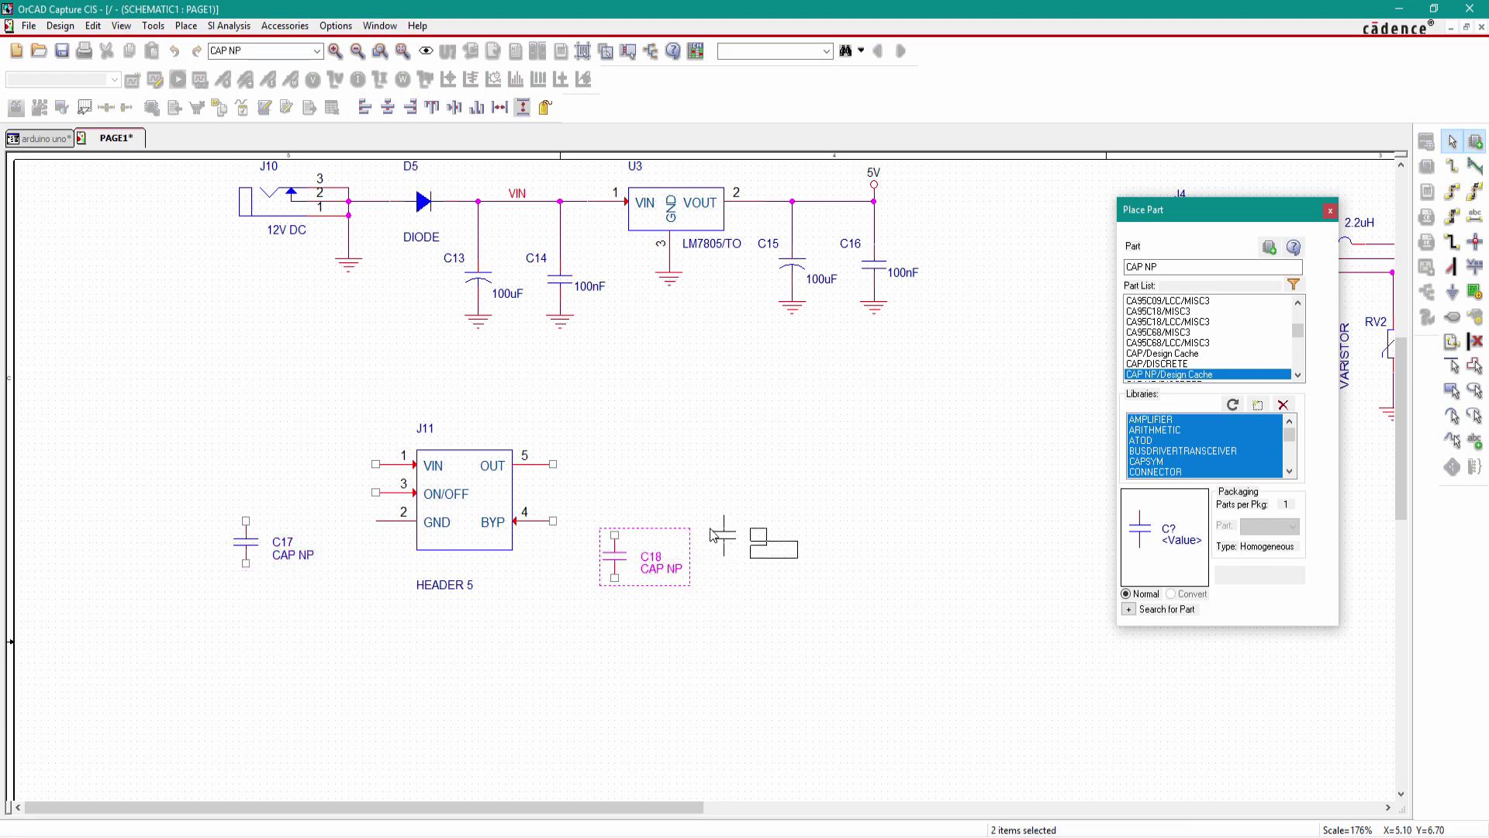
{"action": "key", "text": "Escape"}
{"action": "left_click", "coordinate": [678, 453]}
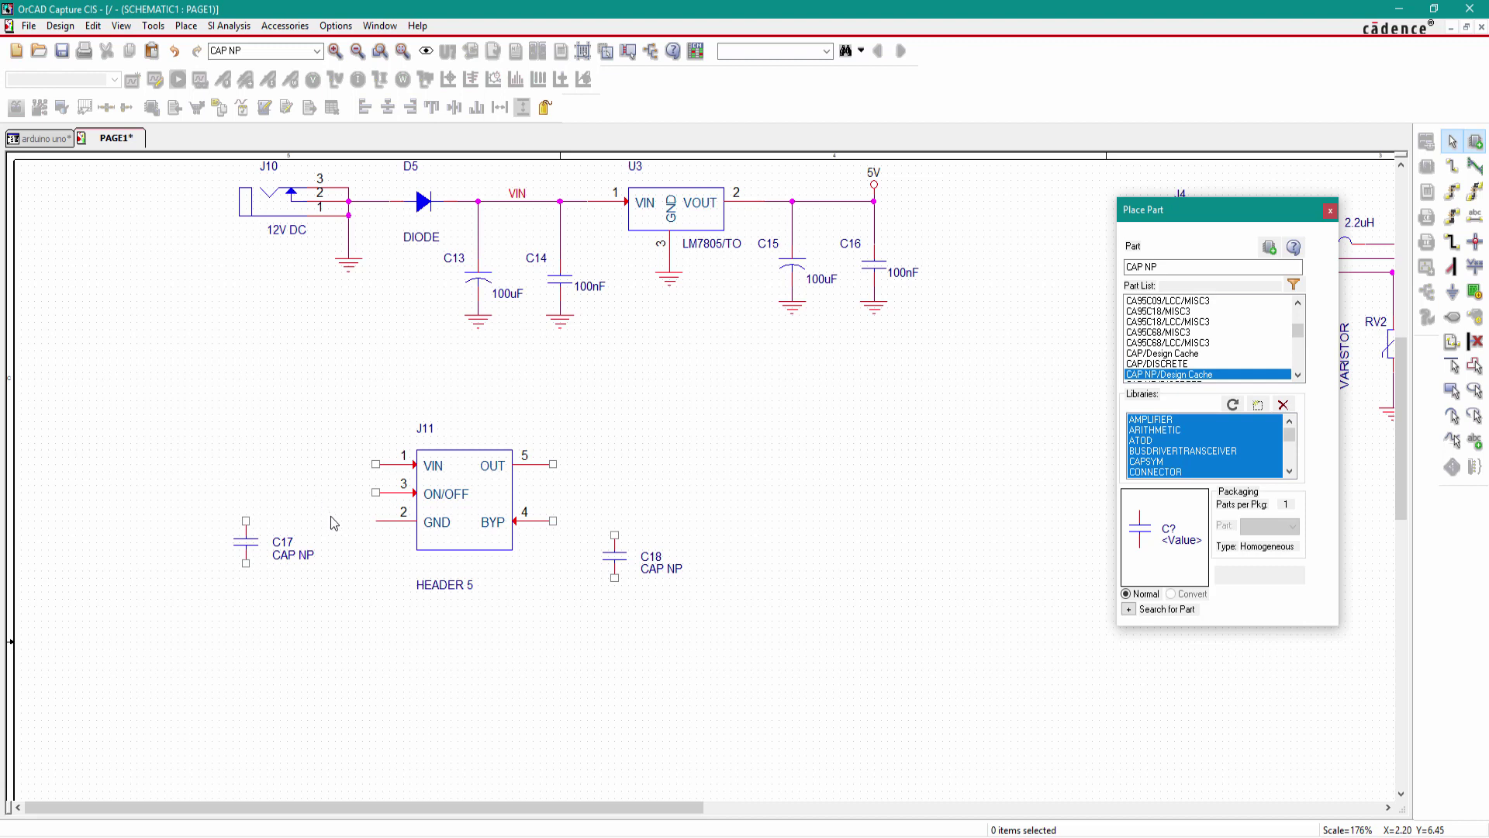
Move J11's HEADER 5 value label up to just beneath the part's body
{"action": "left_click", "coordinate": [444, 584]}
{"action": "left_click_drag", "start_coordinate": [445, 584], "coordinate": [451, 562]}
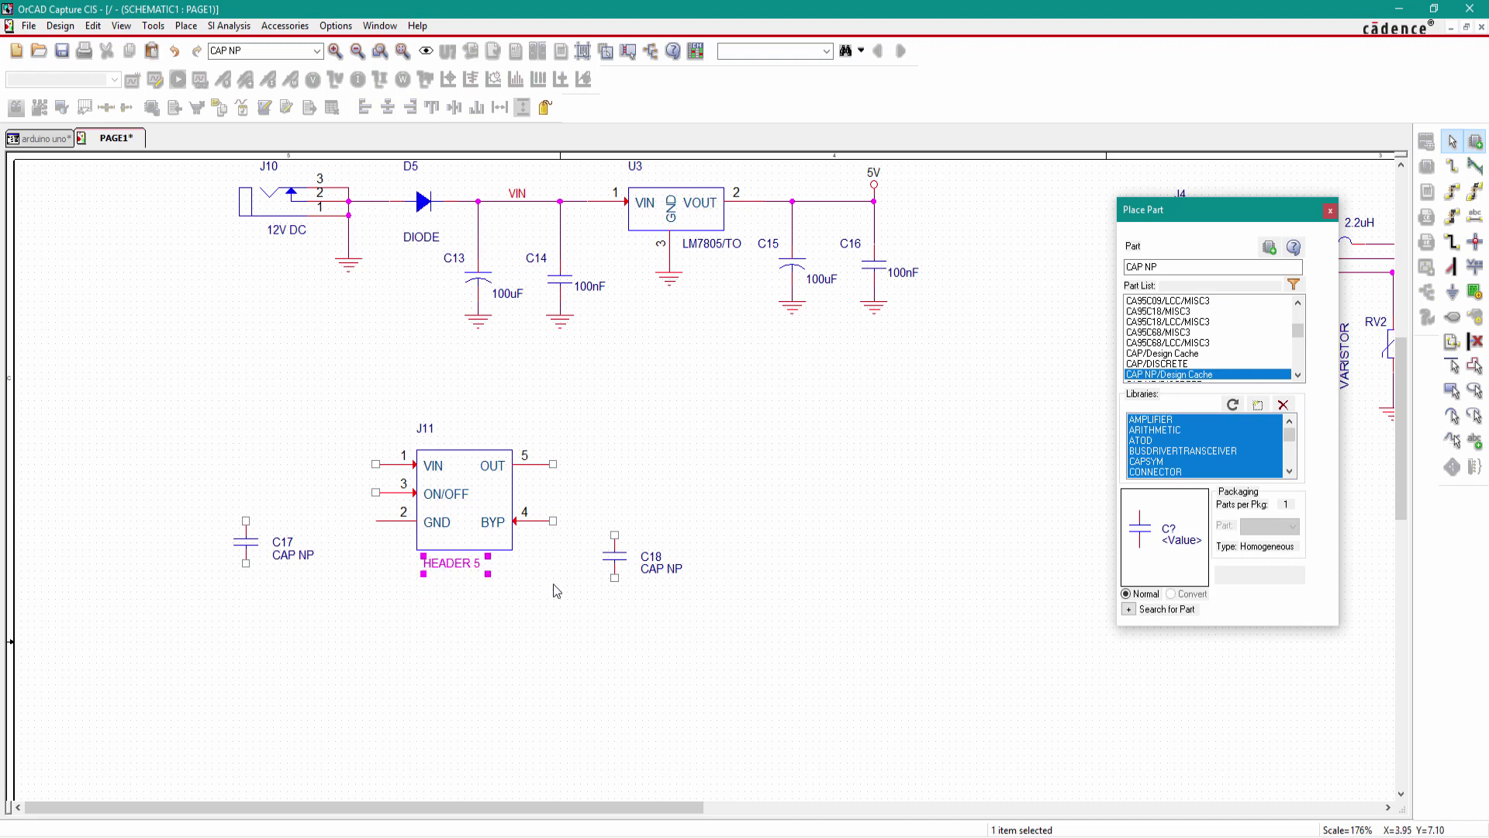
{"action": "left_click", "coordinate": [556, 591]}
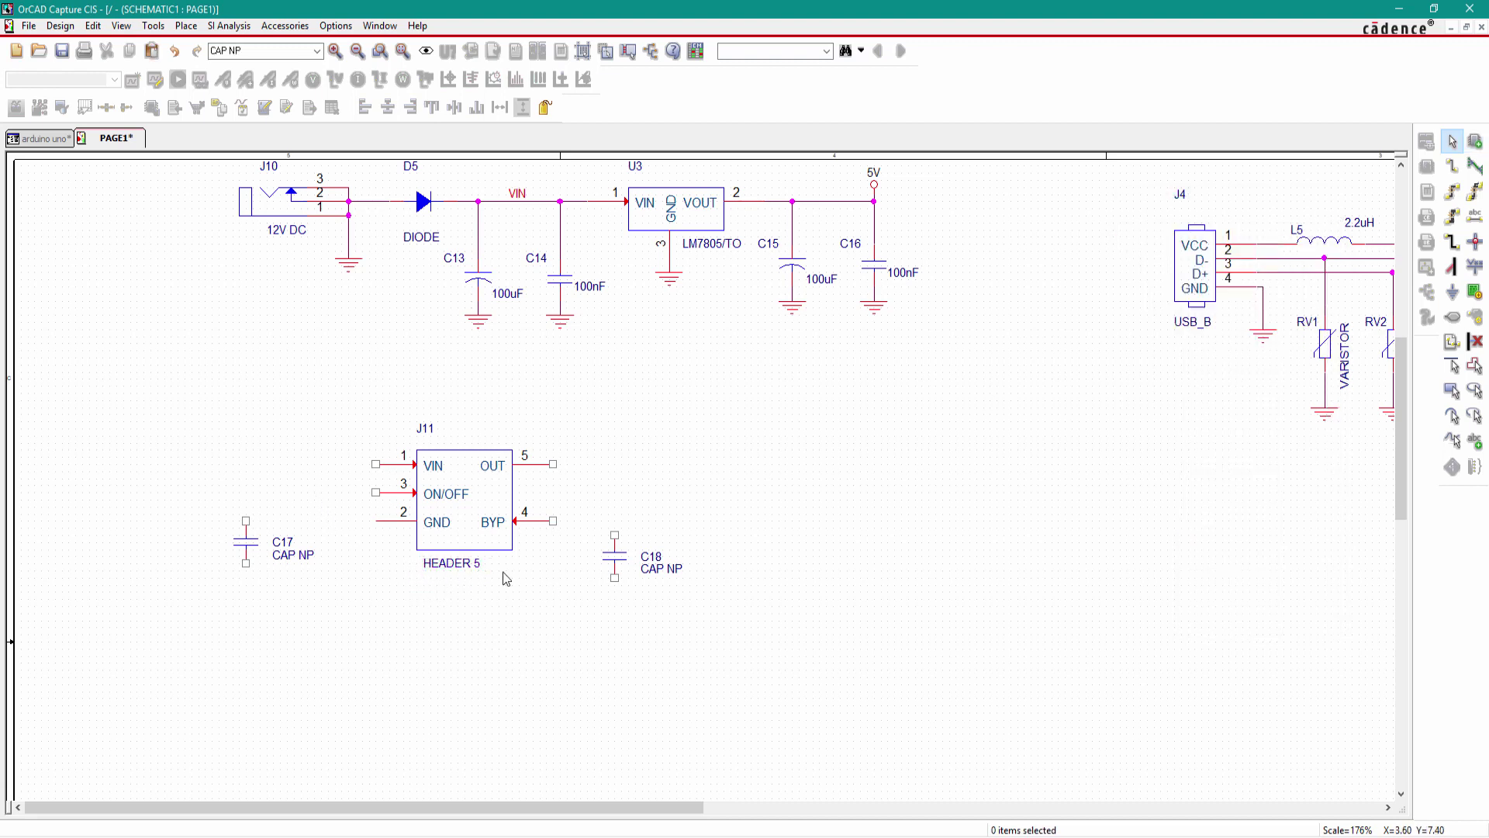
Set the value of capacitor C17 to 1uF
{"action": "double_click", "coordinate": [287, 558]}
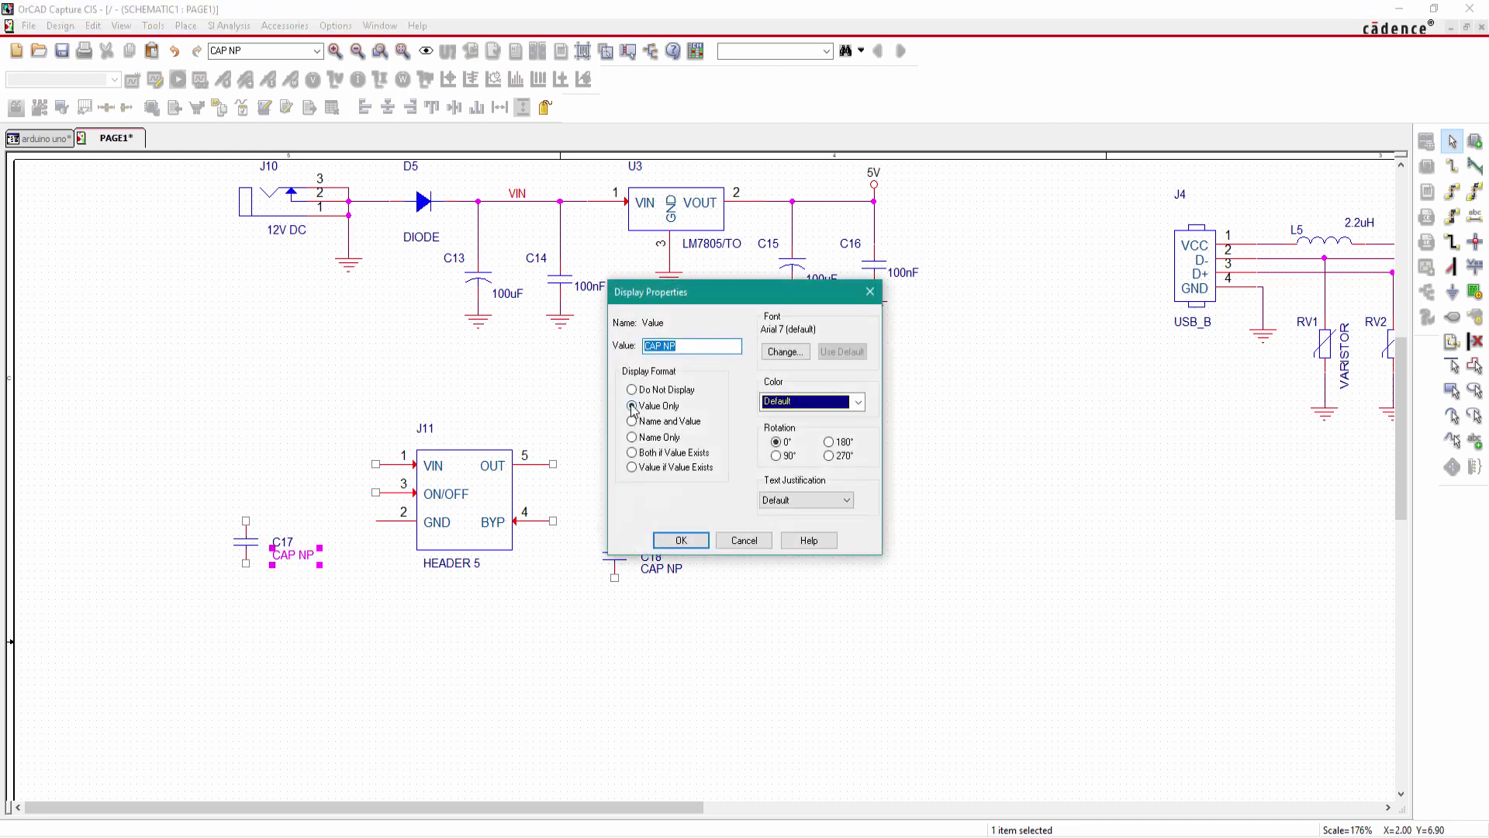
{"action": "type", "text": "1uF"}
{"action": "left_click", "coordinate": [687, 540]}
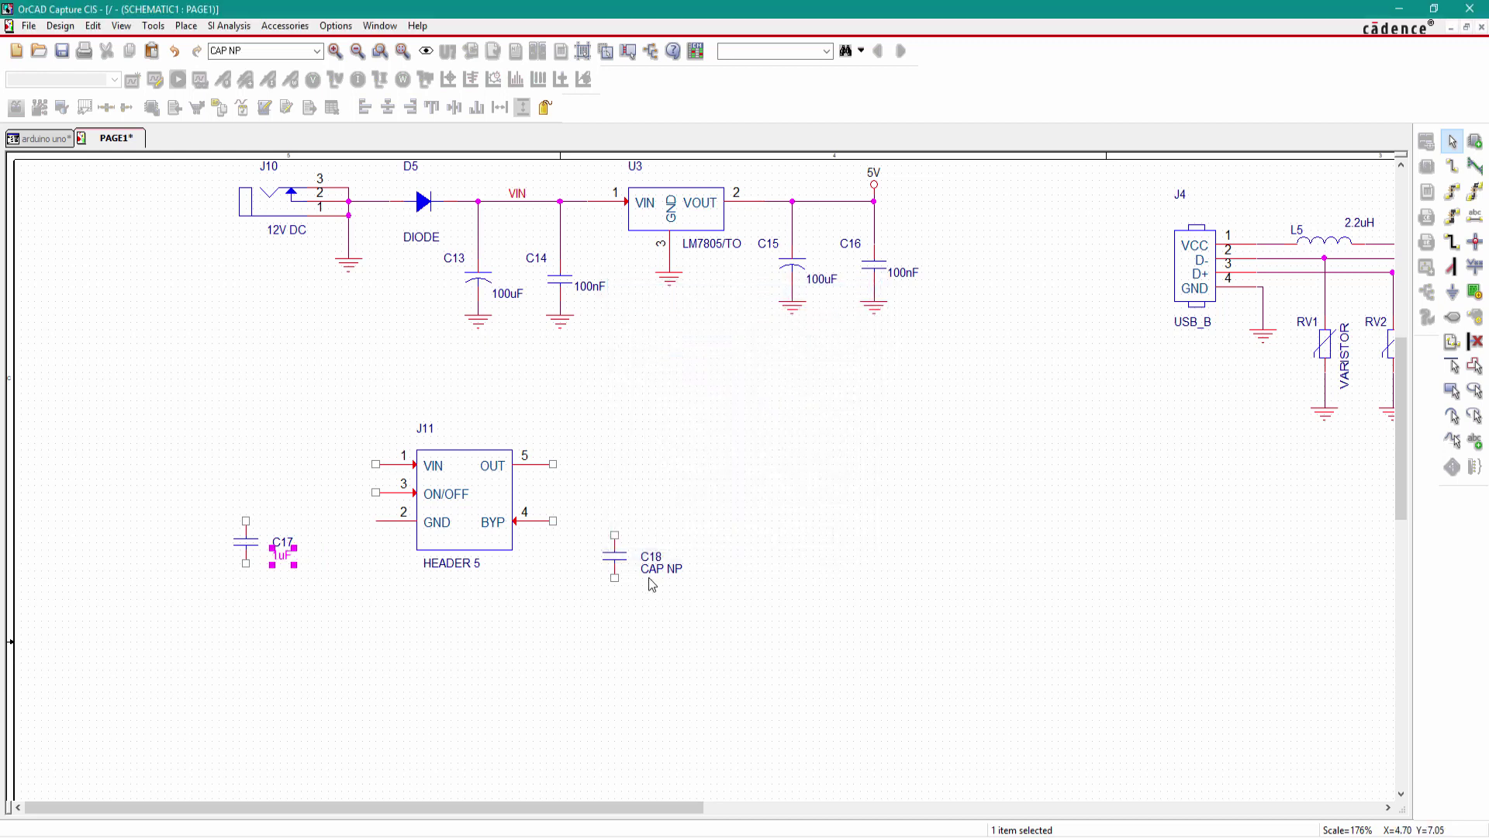
Set the value of capacitor C18 to 2.2uF and move its reference label closer to the symbol
{"action": "double_click", "coordinate": [663, 574]}
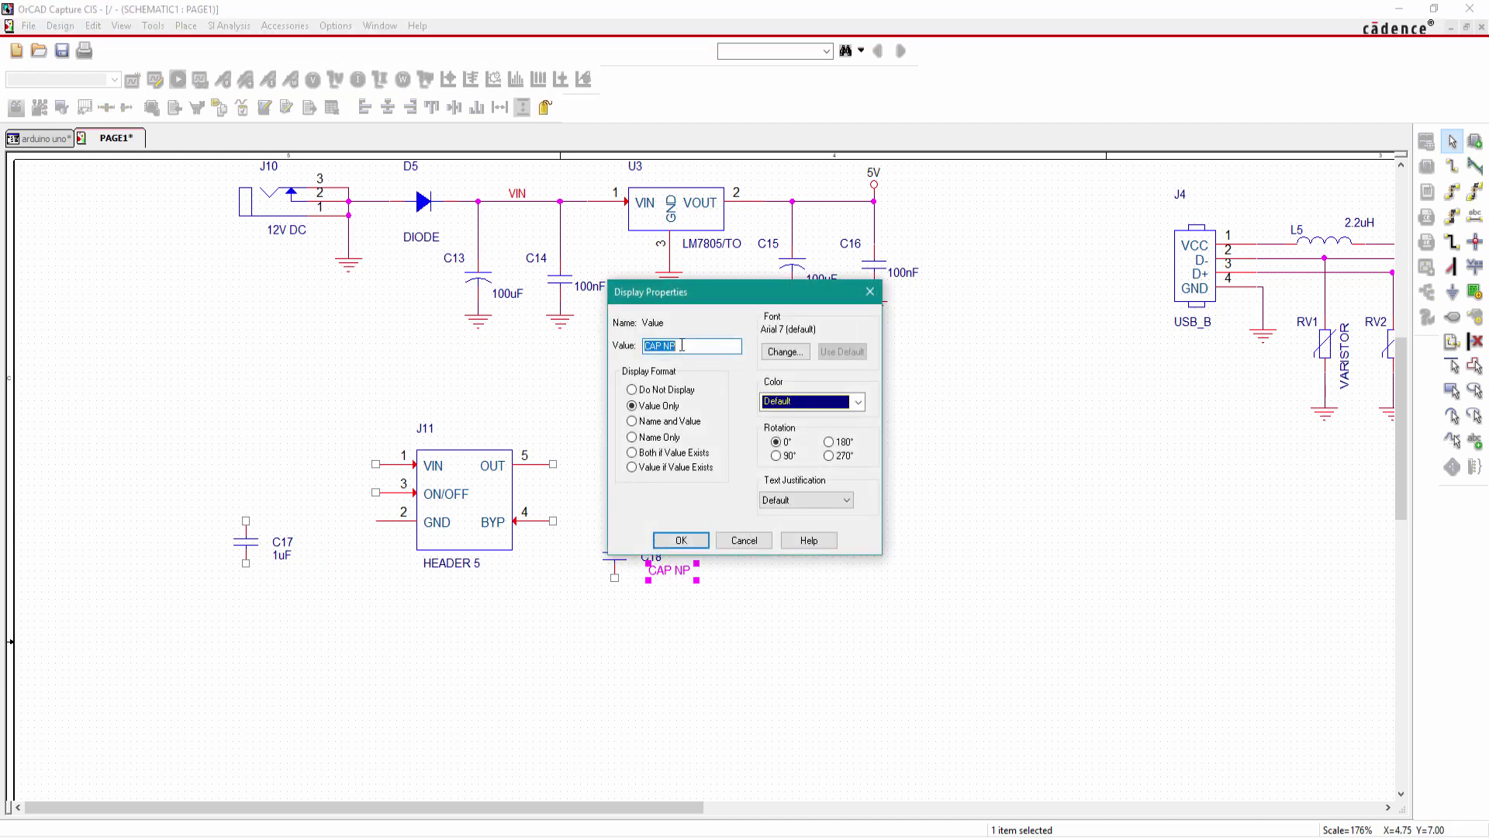
{"action": "type", "text": "2.2uF"}
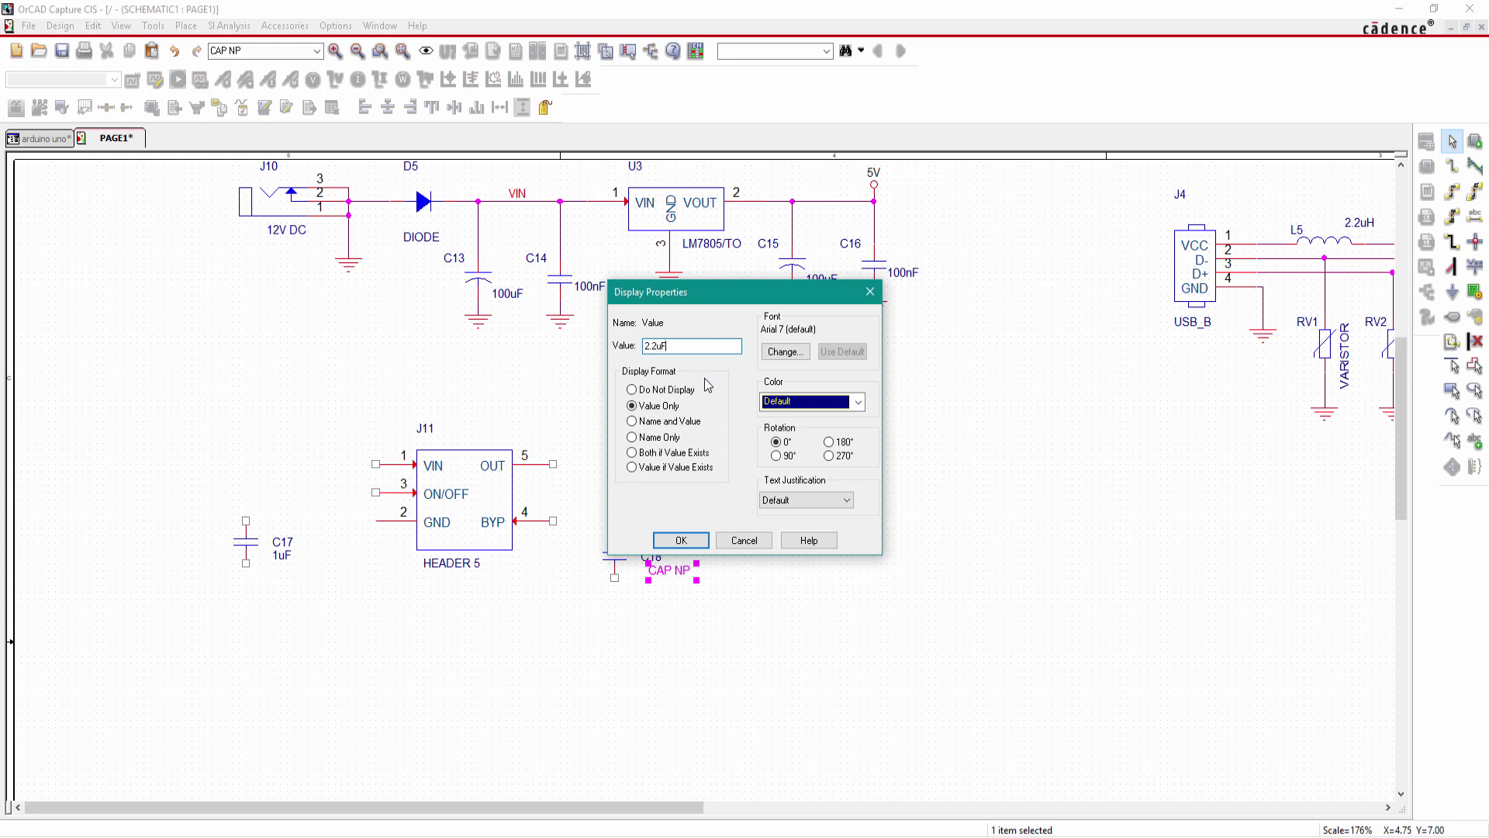
{"action": "left_click", "coordinate": [704, 537]}
{"action": "left_click", "coordinate": [632, 542]}
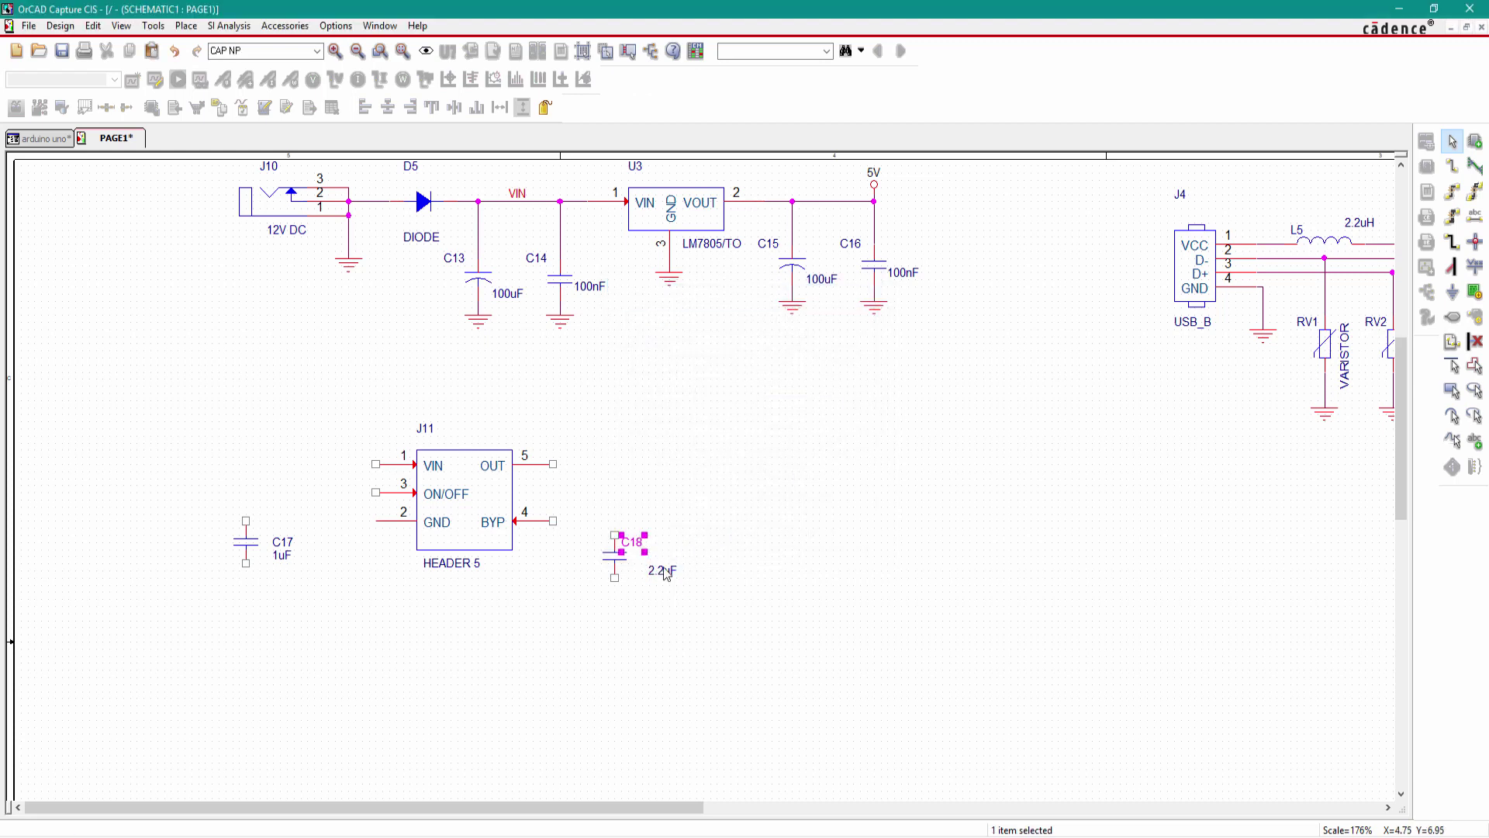
Move C18's 2.2uF value and C17's 1uF value closer to their symbols, and shift the C17 reference to its symbol's upper left
{"action": "left_click", "coordinate": [680, 552]}
{"action": "left_click", "coordinate": [223, 520]}
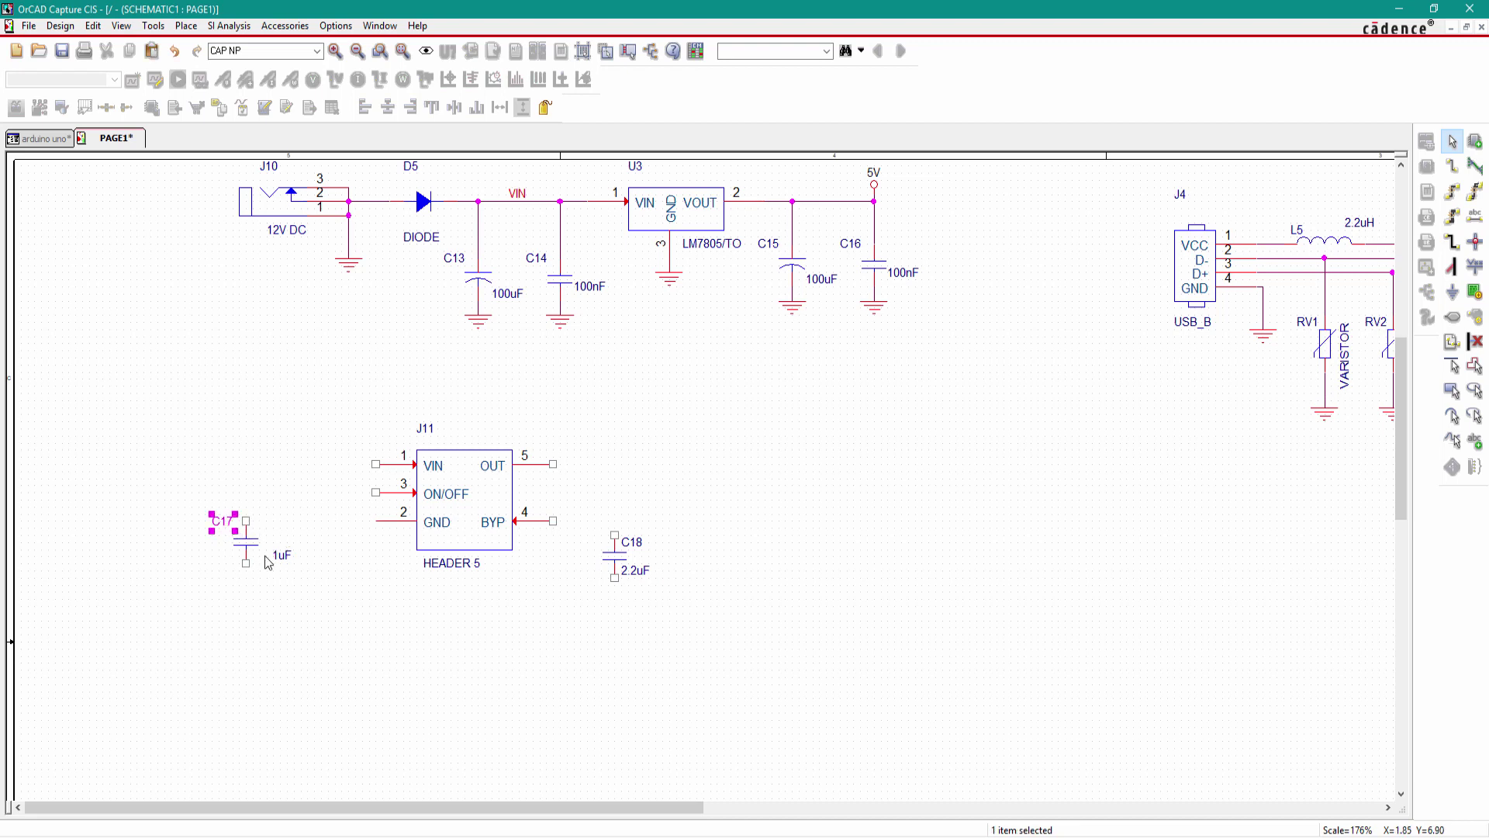
{"action": "left_click_drag", "start_coordinate": [268, 562], "coordinate": [249, 563]}
Change the value label of J11 from HEADER 5 to 3V3 LP2985
{"action": "left_click", "coordinate": [456, 565]}
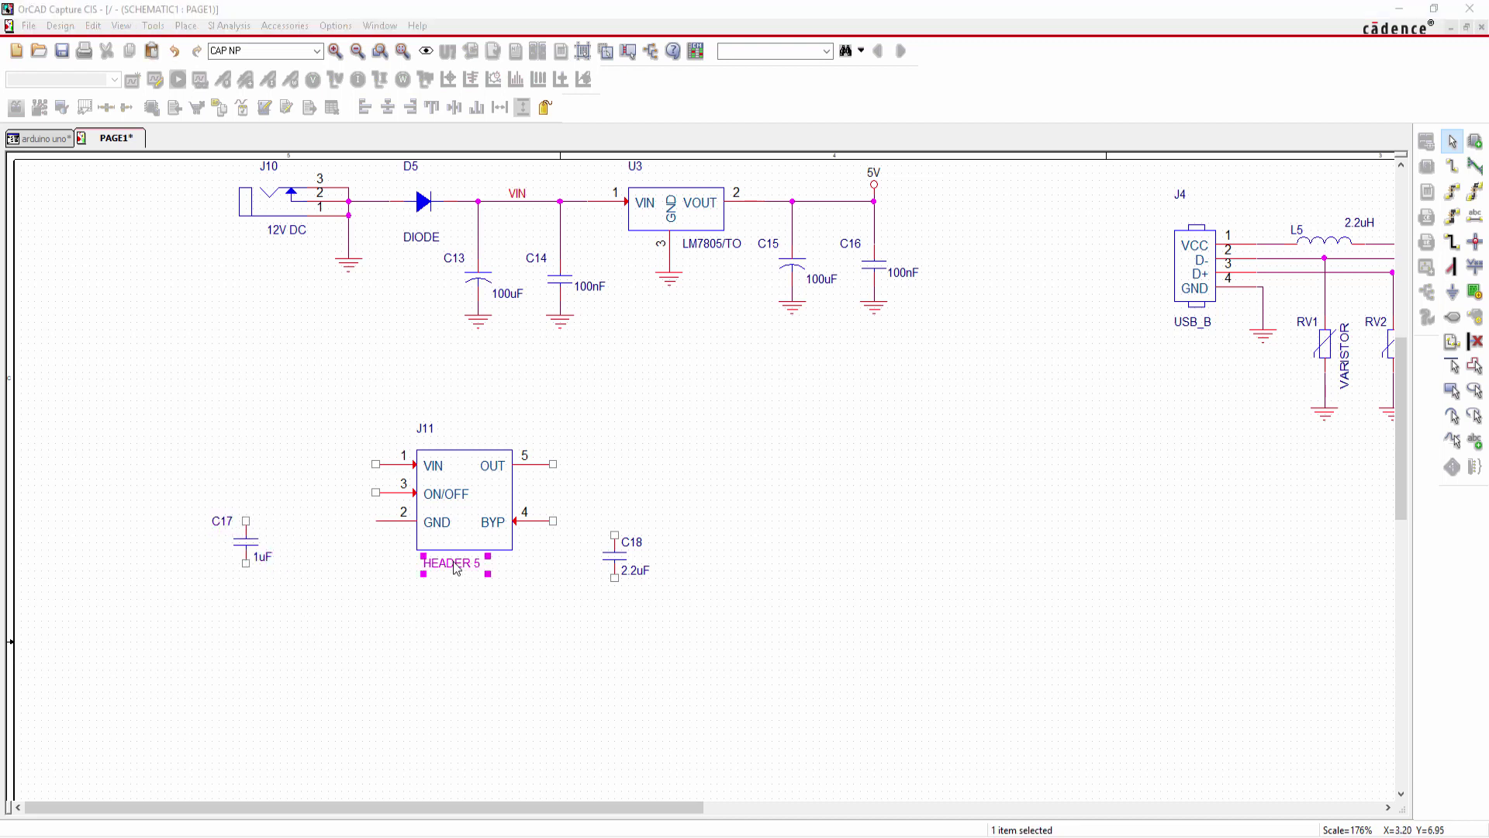
{"action": "double_click", "coordinate": [456, 566]}
{"action": "type", "text": "3V3 lp2985"}
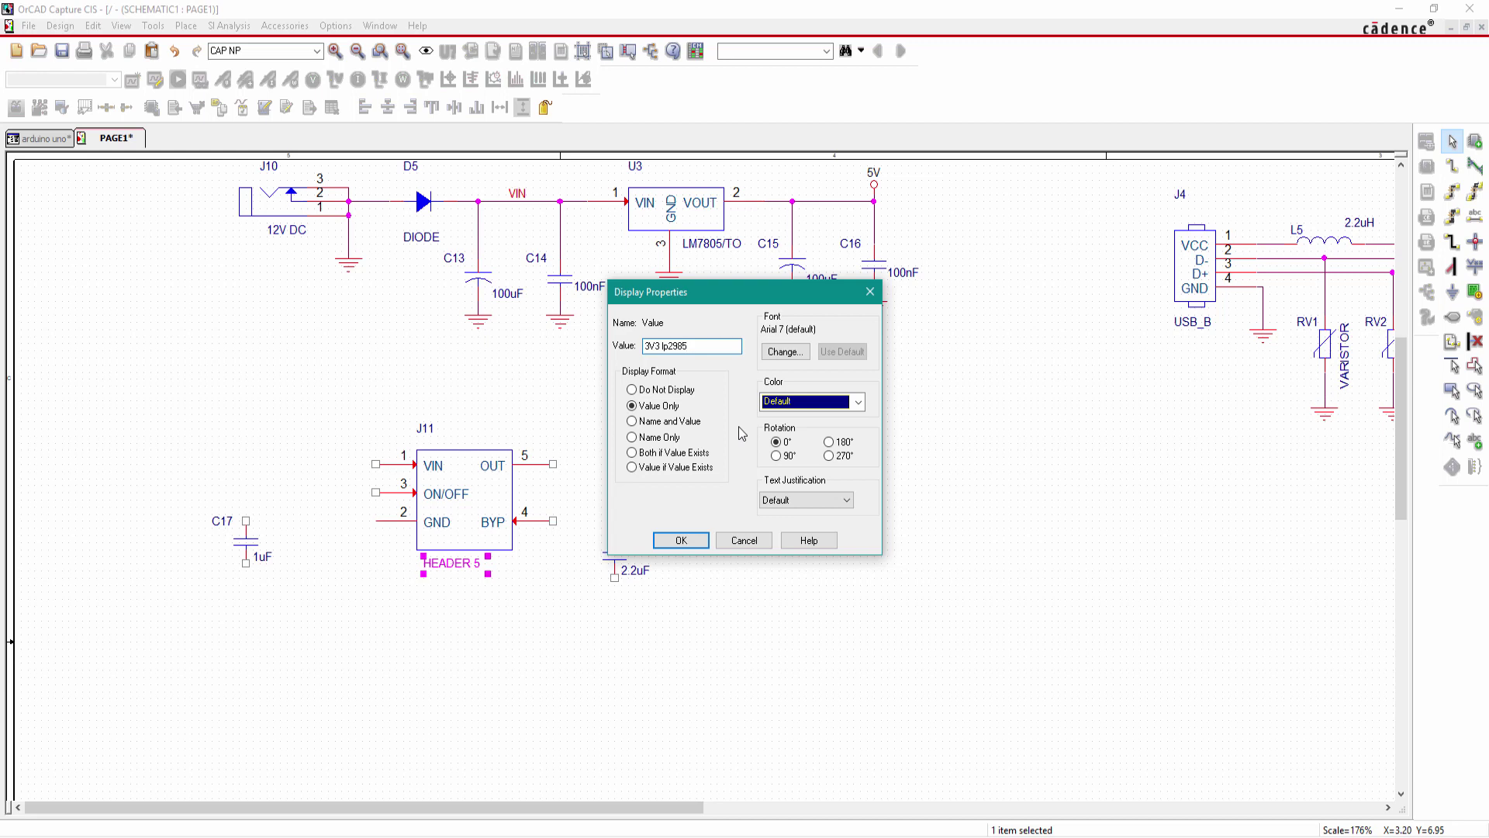
{"action": "key", "text": "BackSpace"}
{"action": "key", "text": "BackSpace"}
{"action": "type", "text": "LP"}
{"action": "left_click", "coordinate": [666, 540]}
{"action": "left_click", "coordinate": [481, 637]}
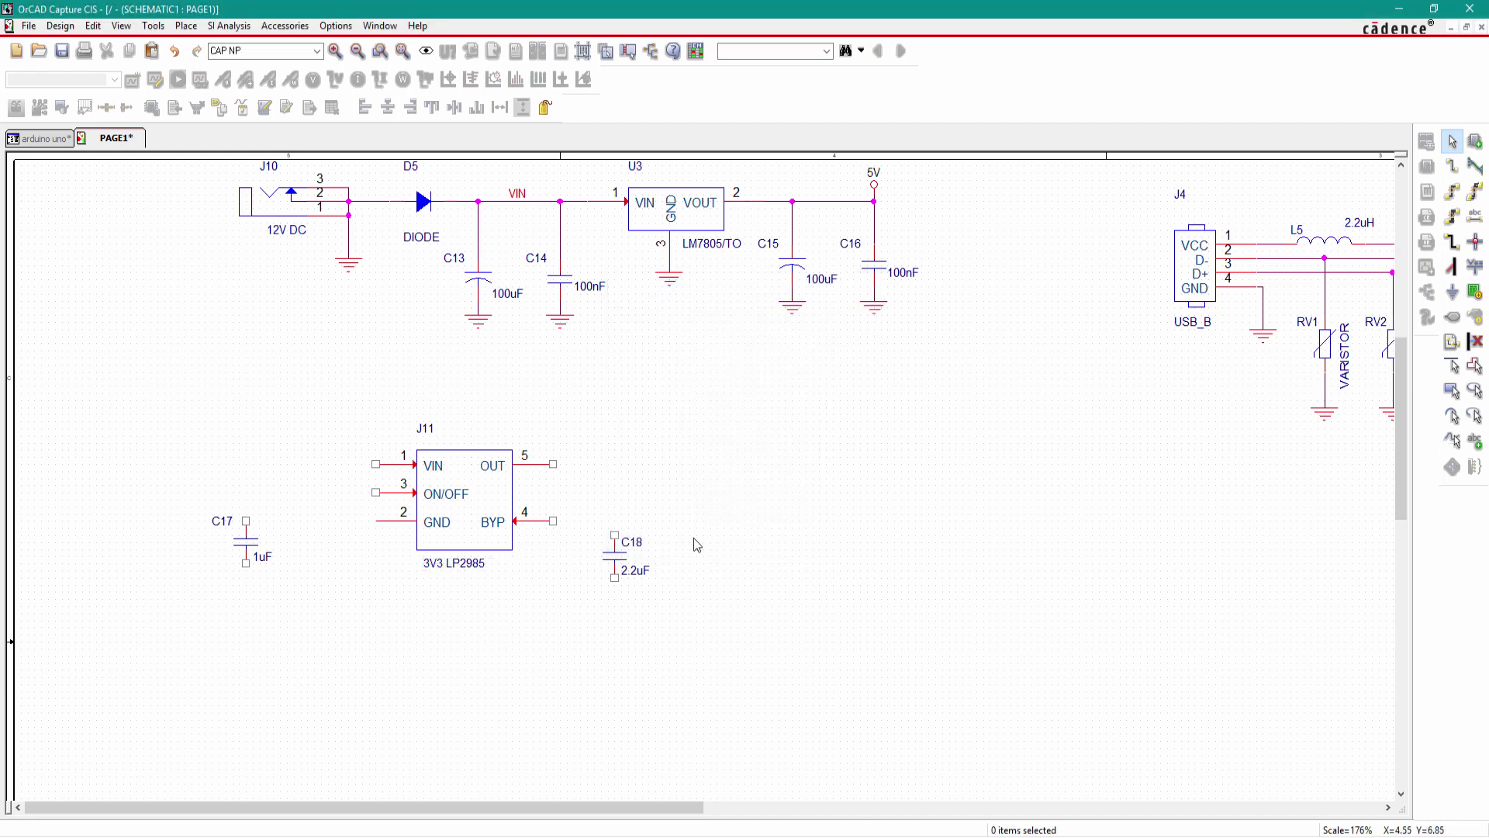
Place a copy of U3's 5V power symbol above C17, to the left of J11's VIN pin
{"action": "scroll", "coordinate": [333, 442], "scroll_direction": "up", "scroll_amount": 3}
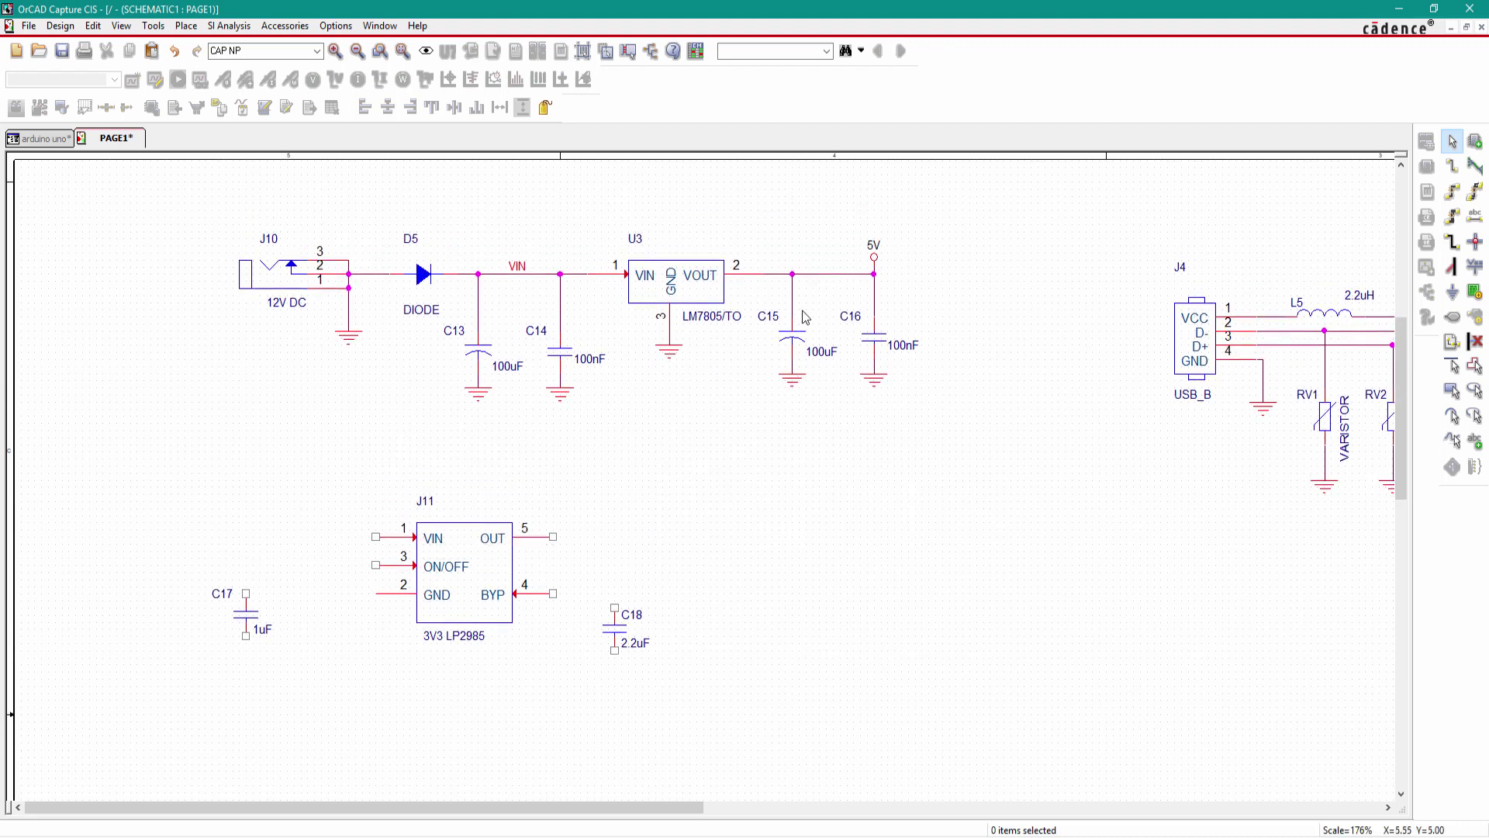
{"action": "left_click", "coordinate": [874, 259]}
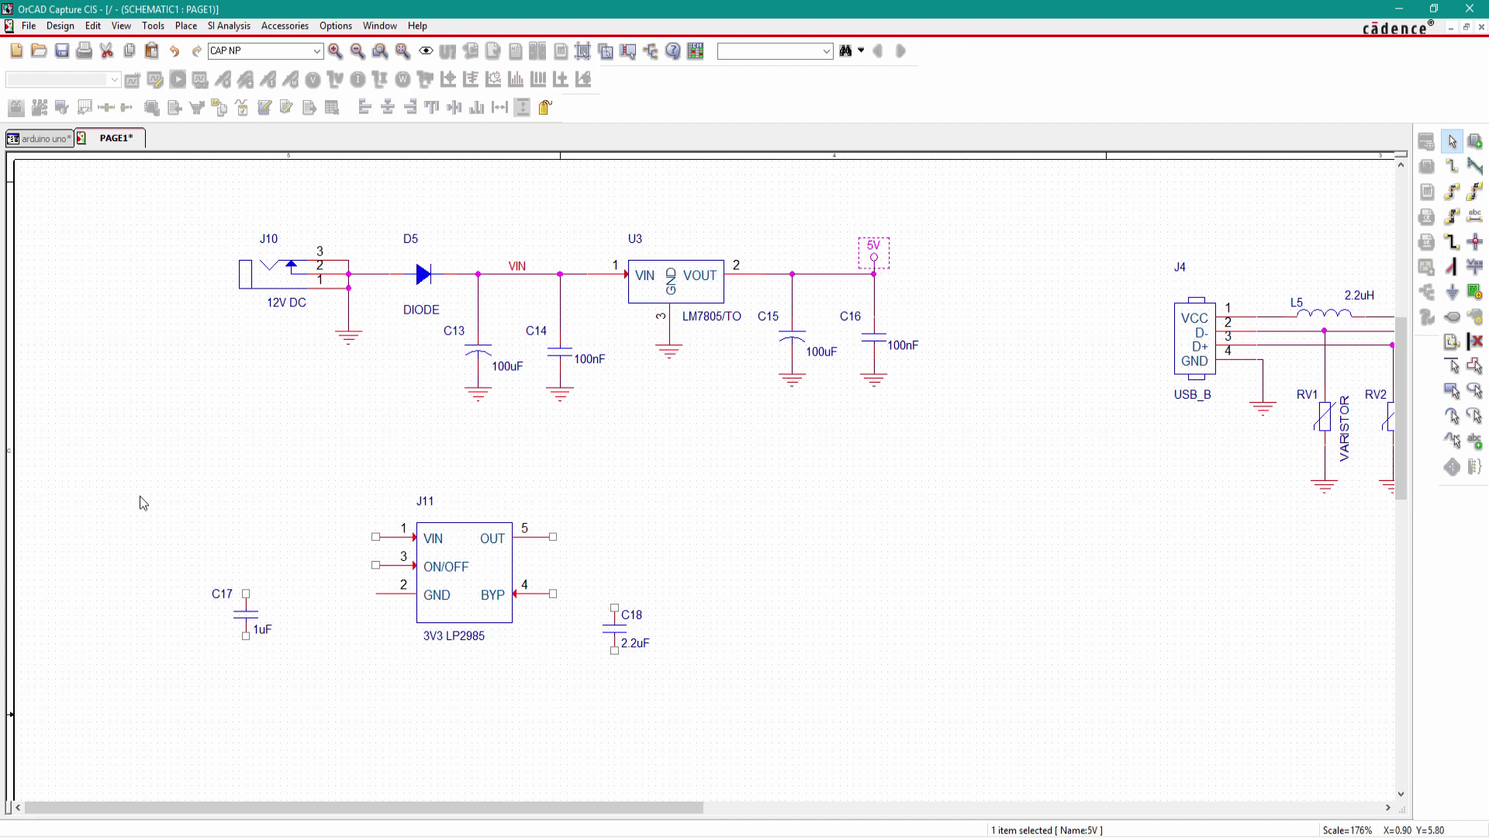
{"action": "key", "text": "ctrl+v"}
{"action": "left_click", "coordinate": [264, 494]}
{"action": "left_click", "coordinate": [212, 463]}
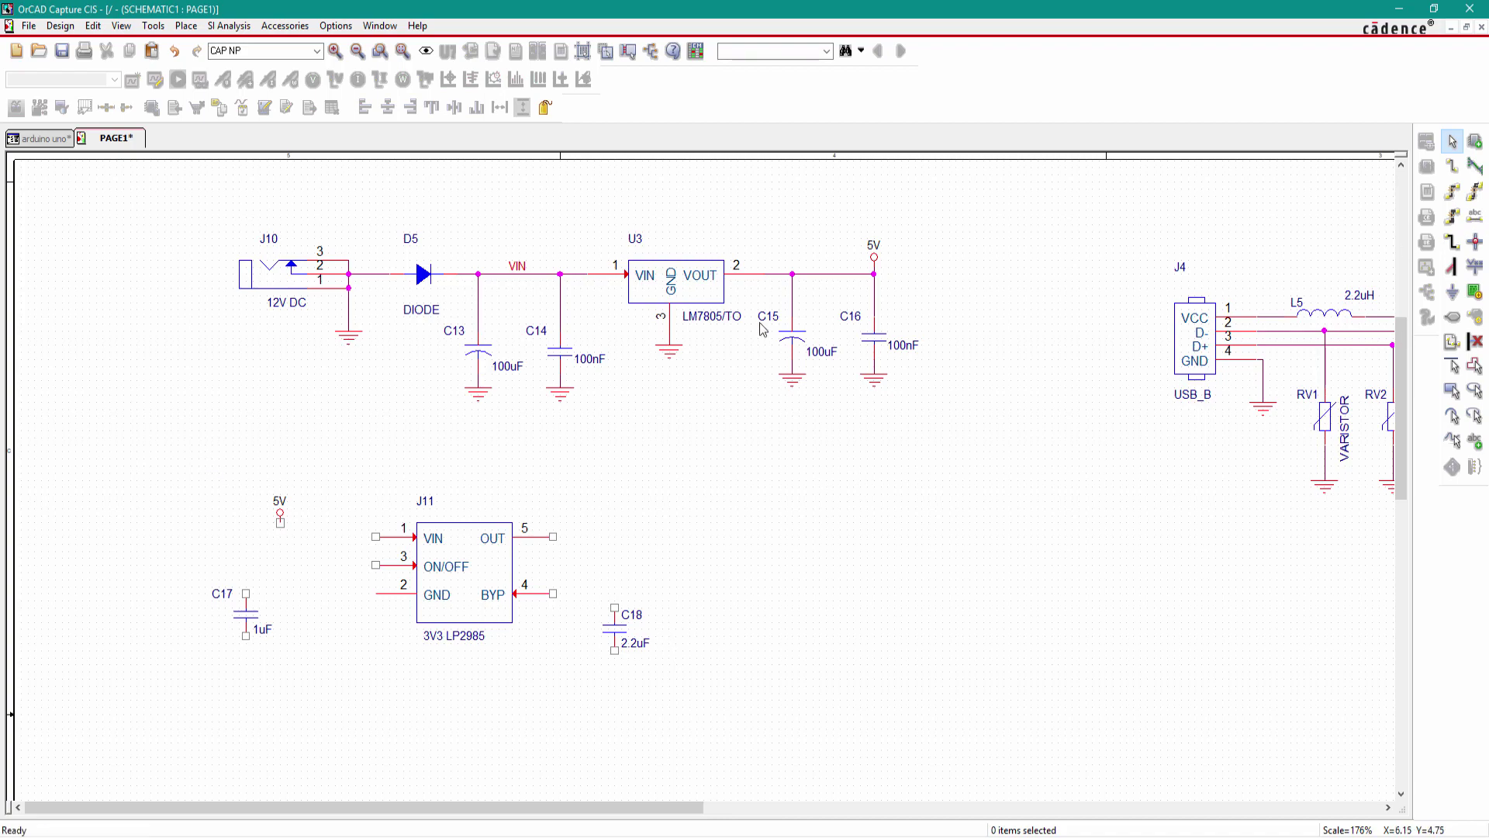
Place a copy of the Power header J9's 3V3 symbol above C18, to the right of J11's OUT pin
{"action": "scroll", "coordinate": [434, 337], "scroll_direction": "up", "scroll_amount": 5}
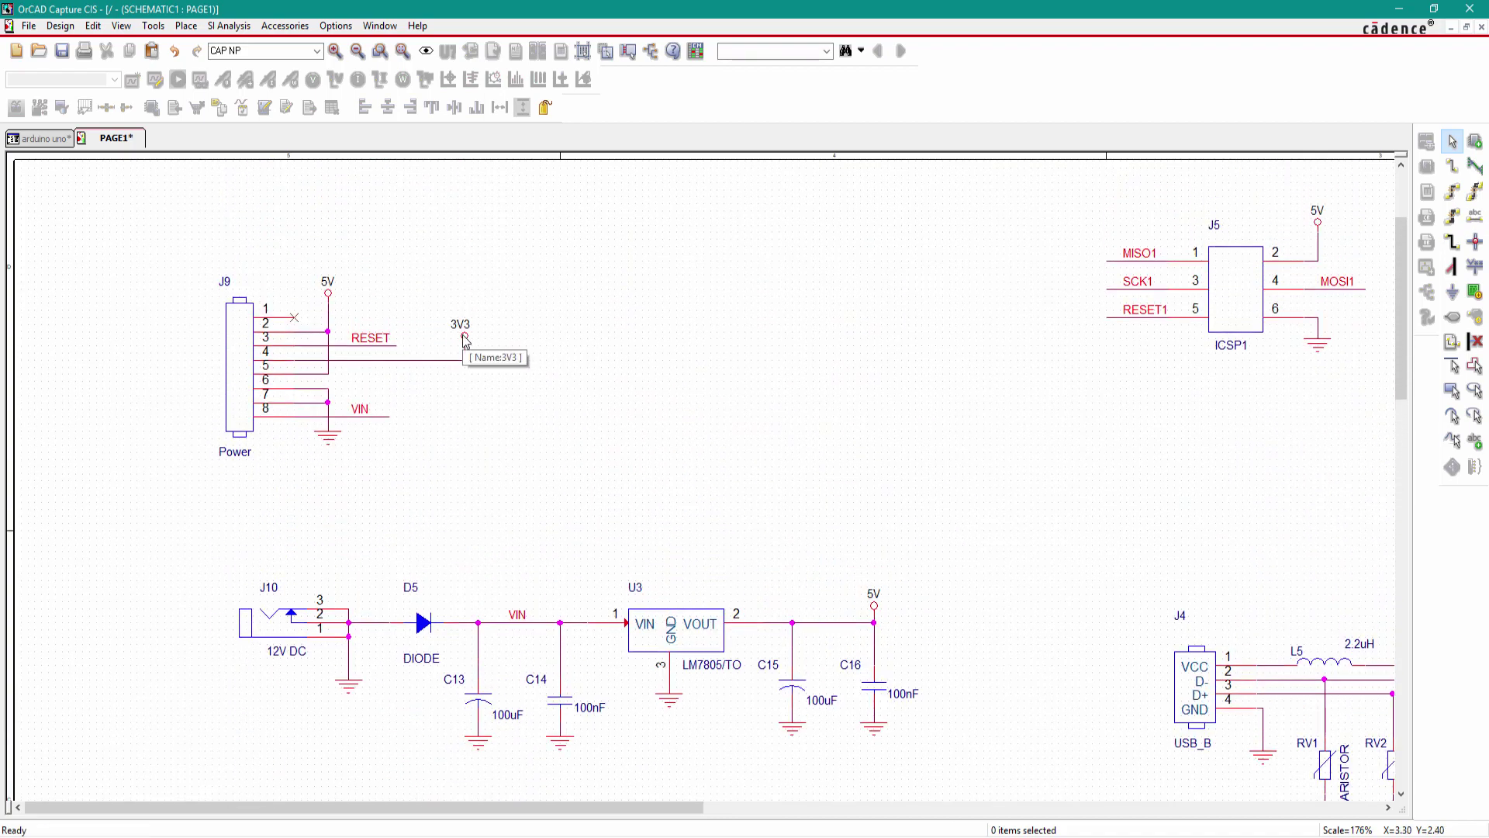
{"action": "left_click", "coordinate": [466, 339]}
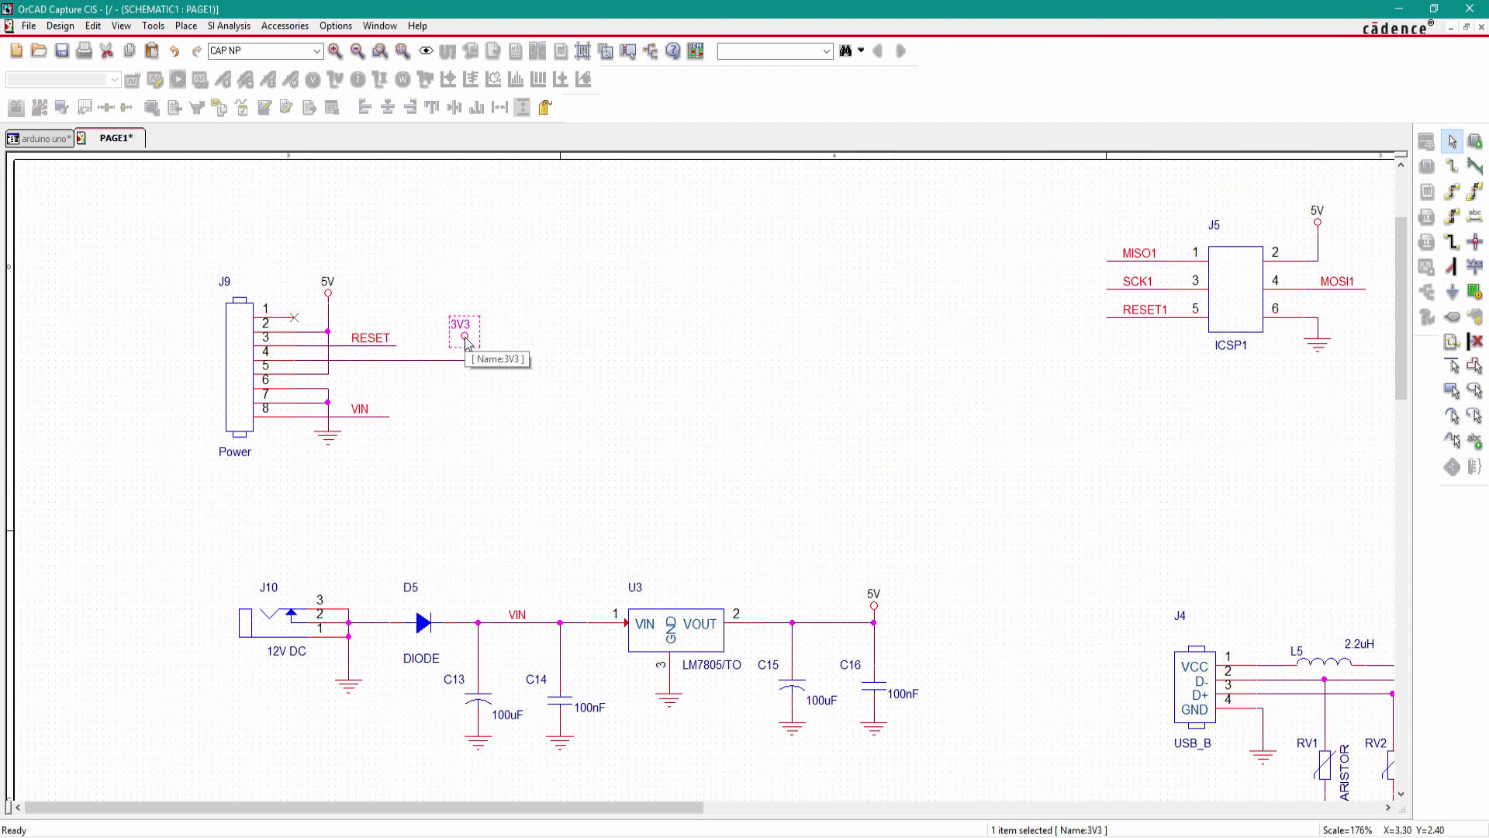
{"action": "scroll", "coordinate": [482, 416], "scroll_direction": "down", "scroll_amount": 5}
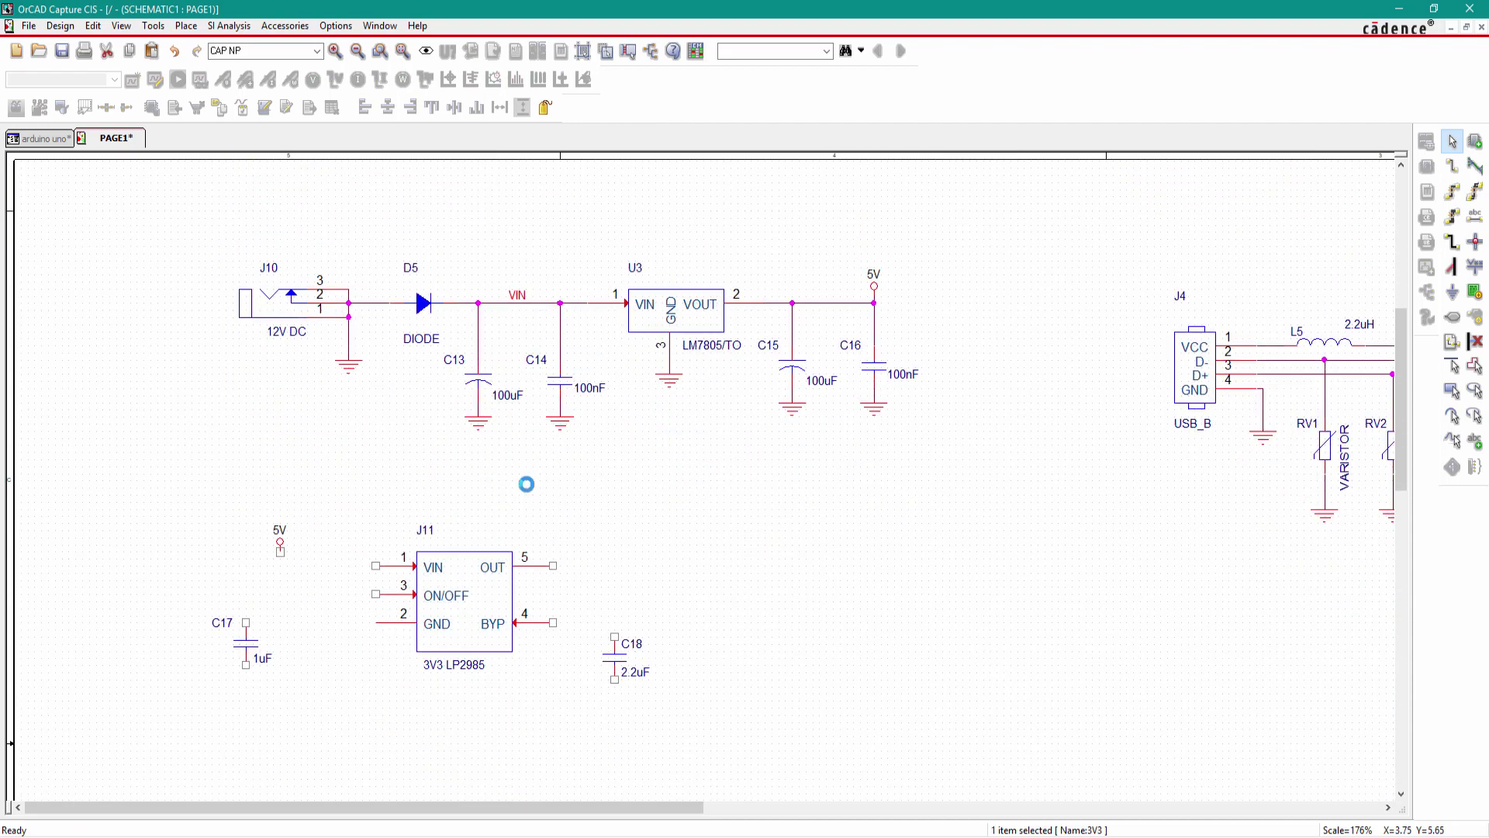
{"action": "key", "text": "ctrl+v"}
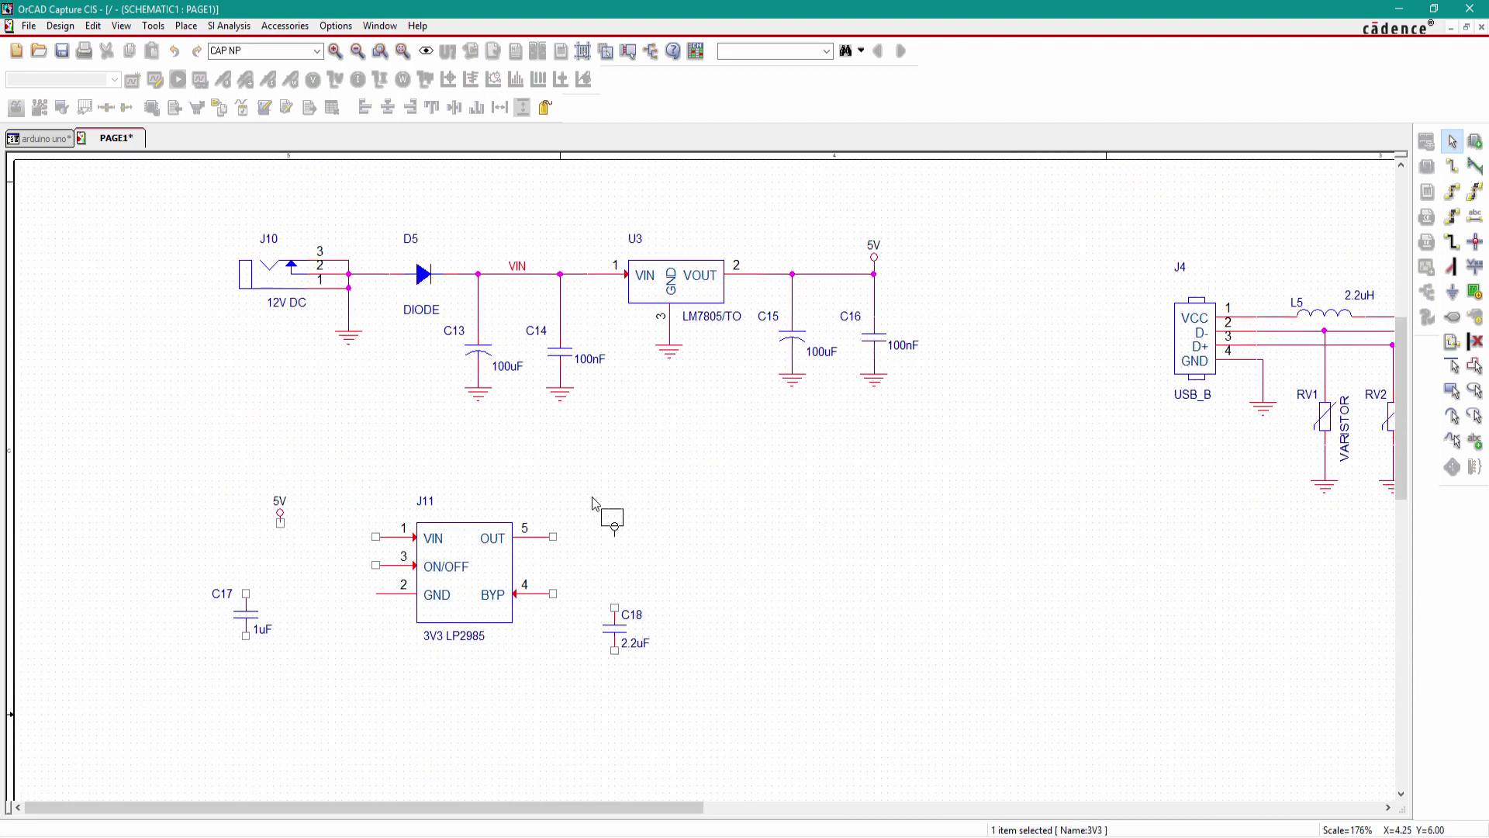
{"action": "left_click", "coordinate": [594, 497]}
{"action": "left_click", "coordinate": [670, 473]}
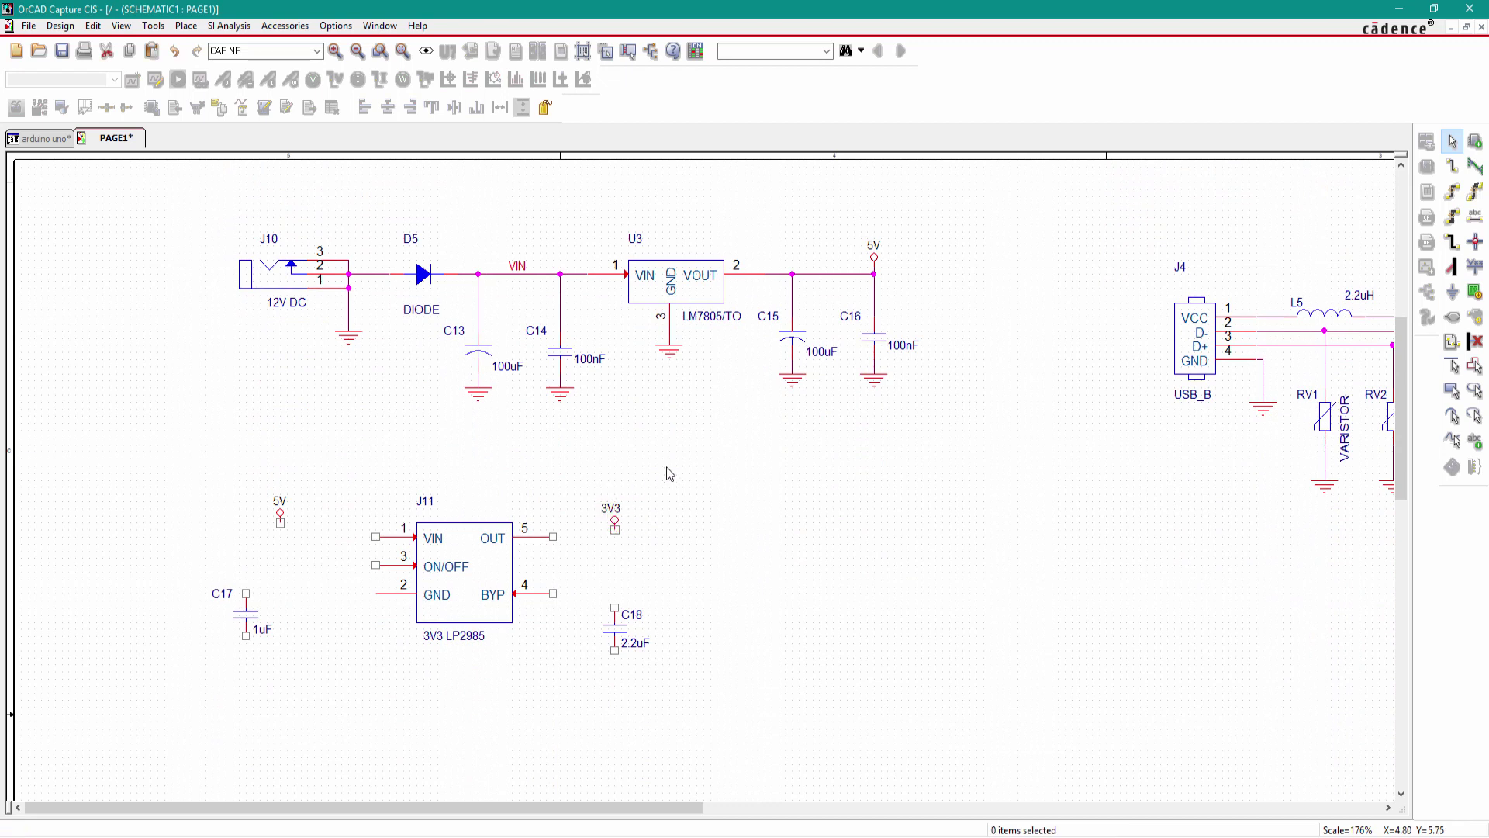
Wire J11's VIN pin to the 5V symbol and its OUT pin to the 3V3 symbol
{"action": "left_click", "coordinate": [1447, 167]}
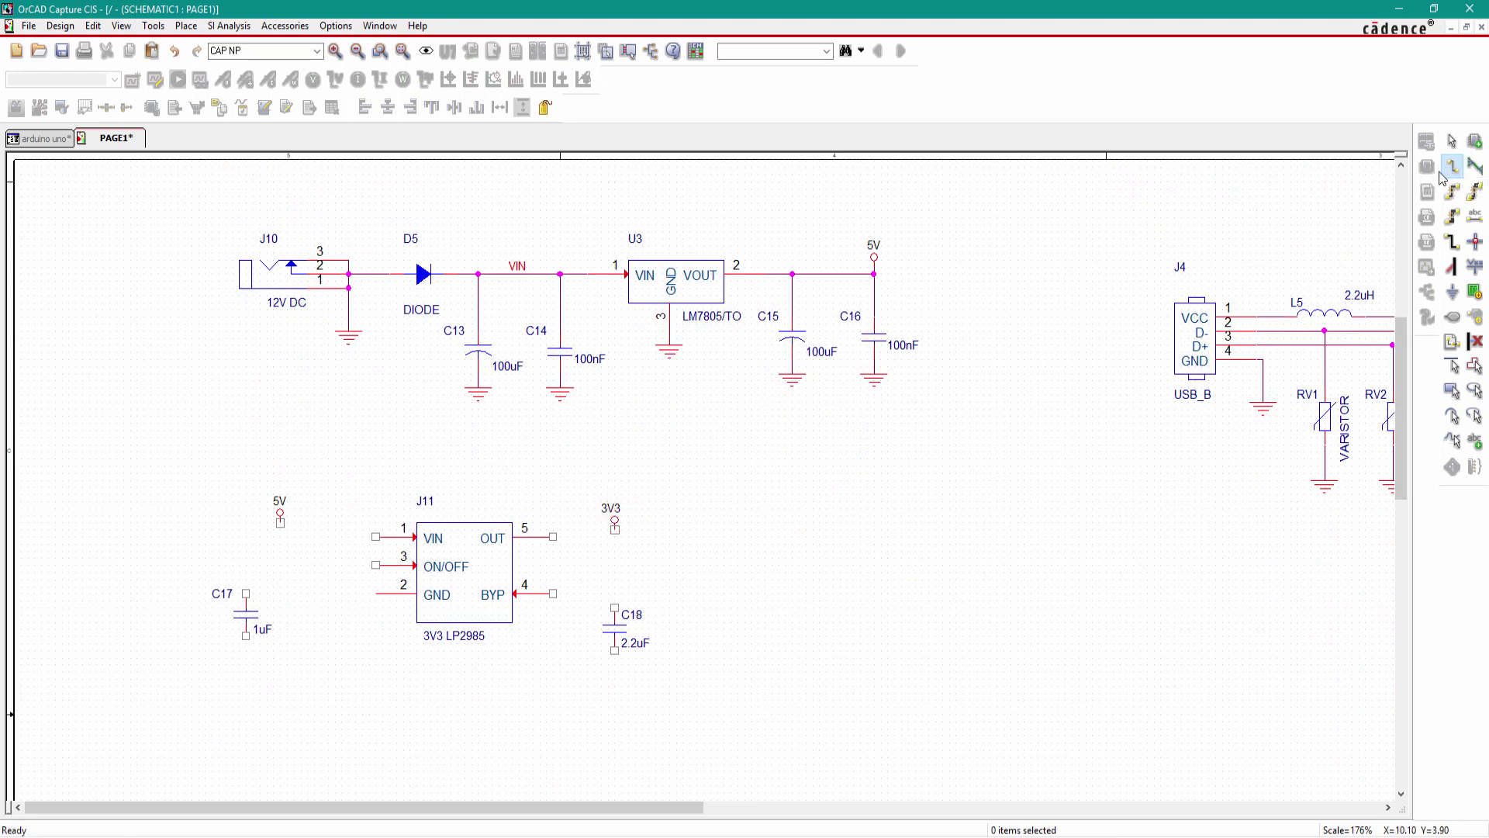
{"action": "left_click", "coordinate": [280, 515]}
{"action": "left_click", "coordinate": [376, 536]}
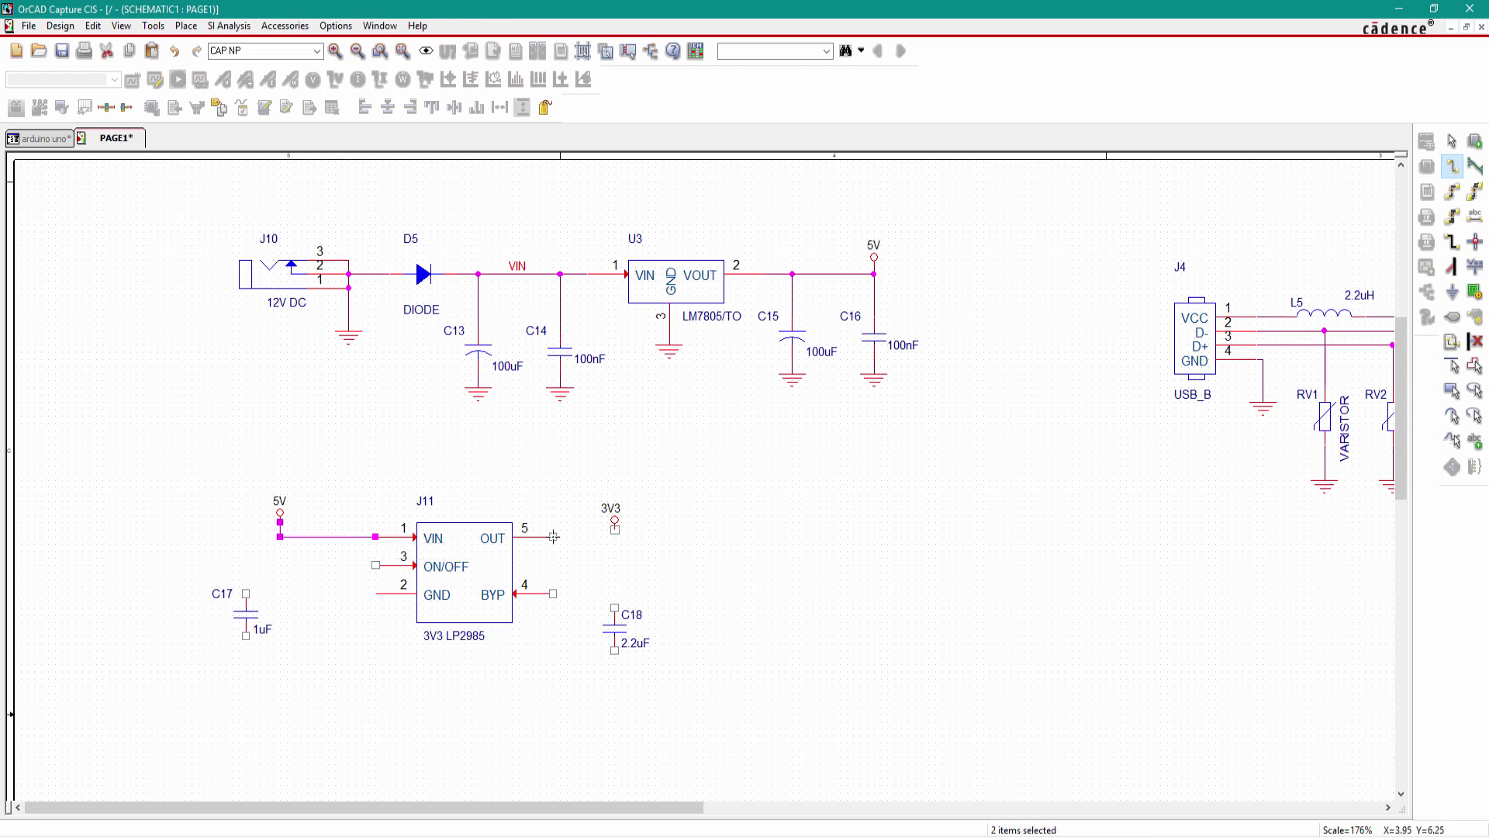
{"action": "left_click", "coordinate": [553, 535]}
{"action": "left_click", "coordinate": [615, 527]}
{"action": "key", "text": "Escape"}
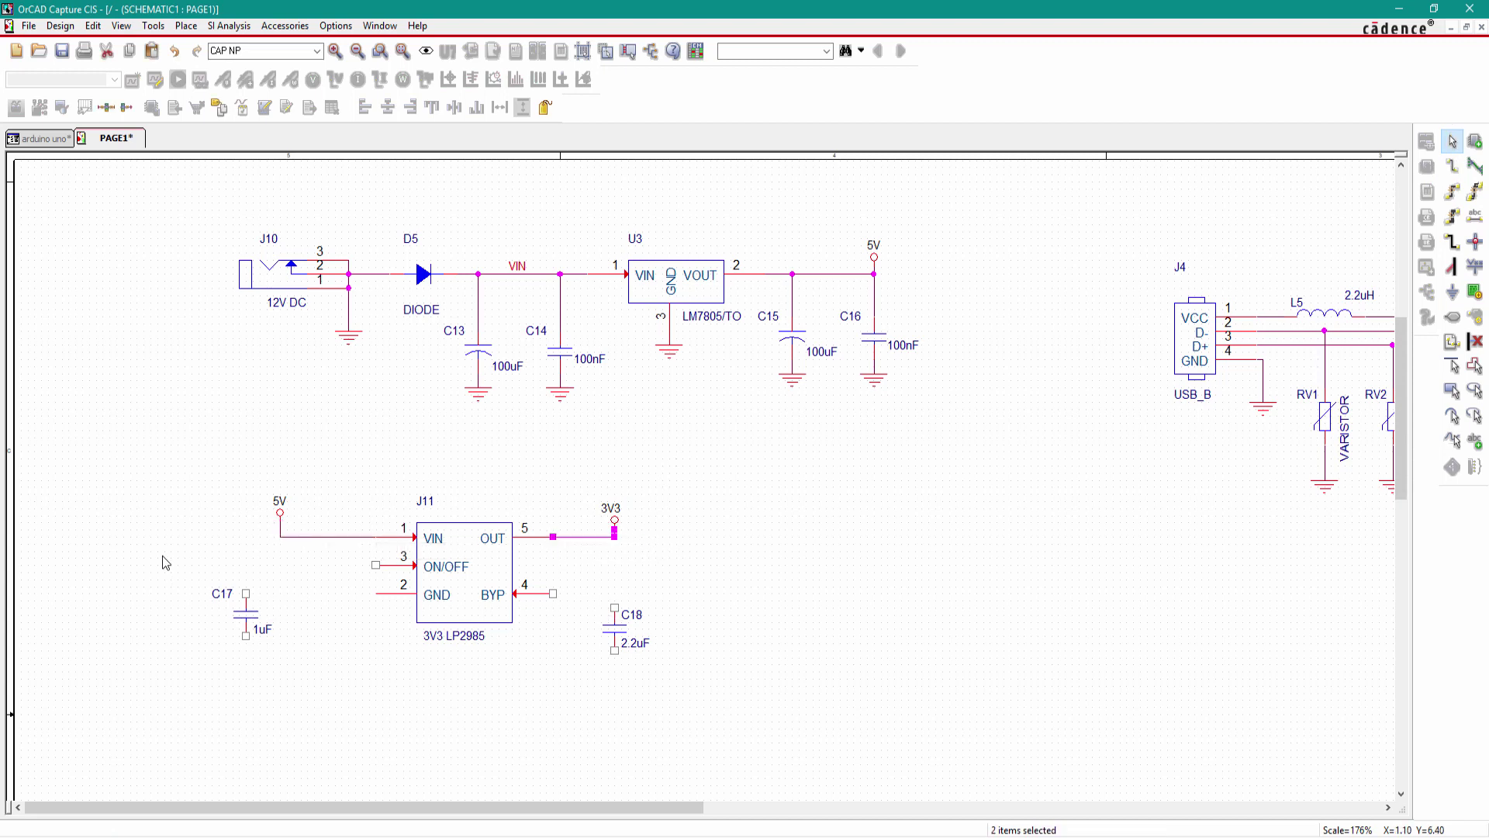
Move C17 and C18 closer to J11 and place a copy of C13's ground symbol beneath each capacitor
{"action": "left_click_drag", "start_coordinate": [247, 609], "coordinate": [321, 604]}
{"action": "left_click_drag", "start_coordinate": [614, 627], "coordinate": [580, 612]}
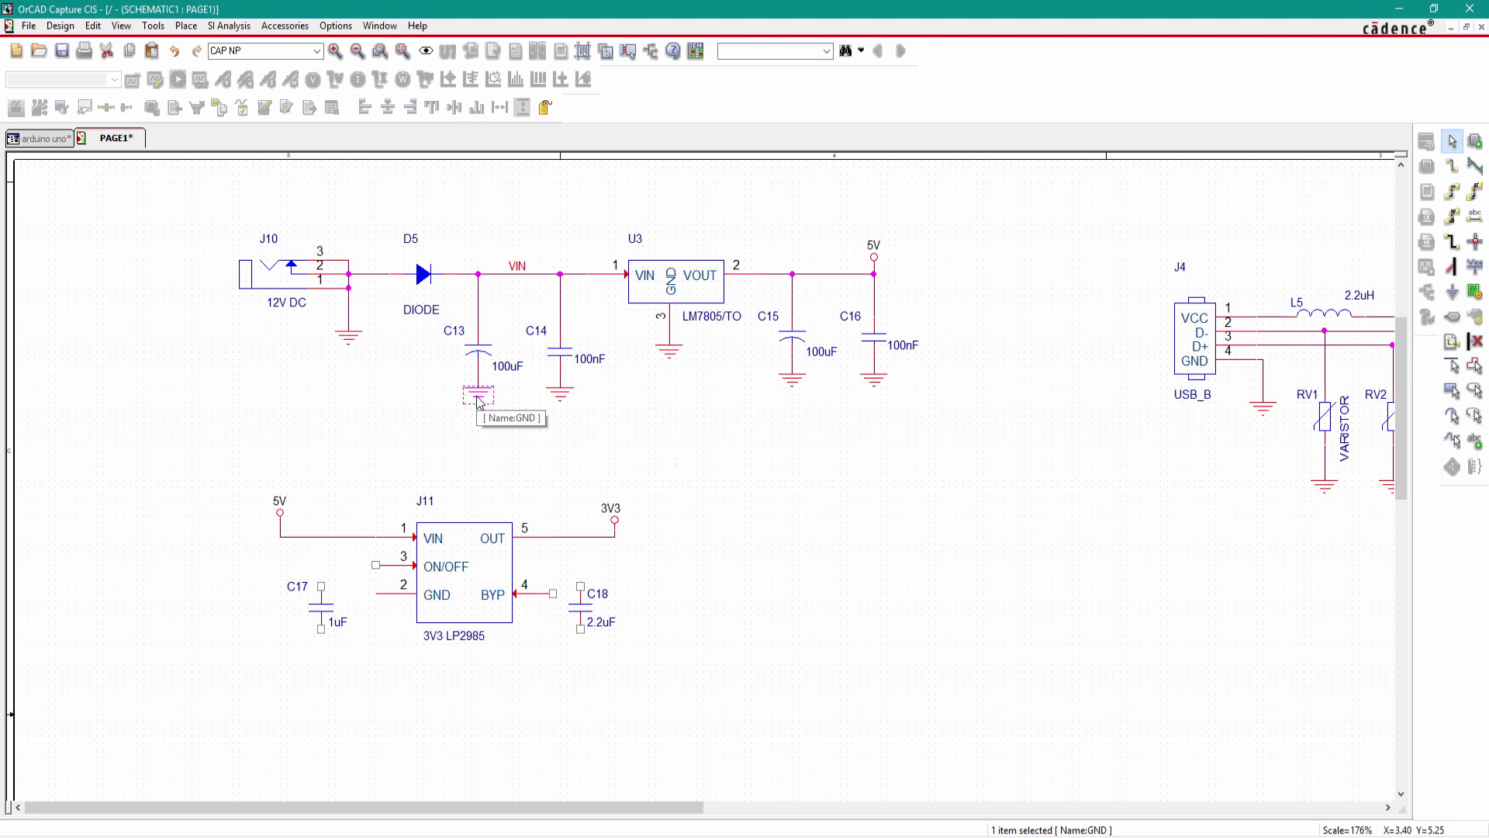
{"action": "key", "text": "ctrl+c"}
{"action": "key", "text": "ctrl+v"}
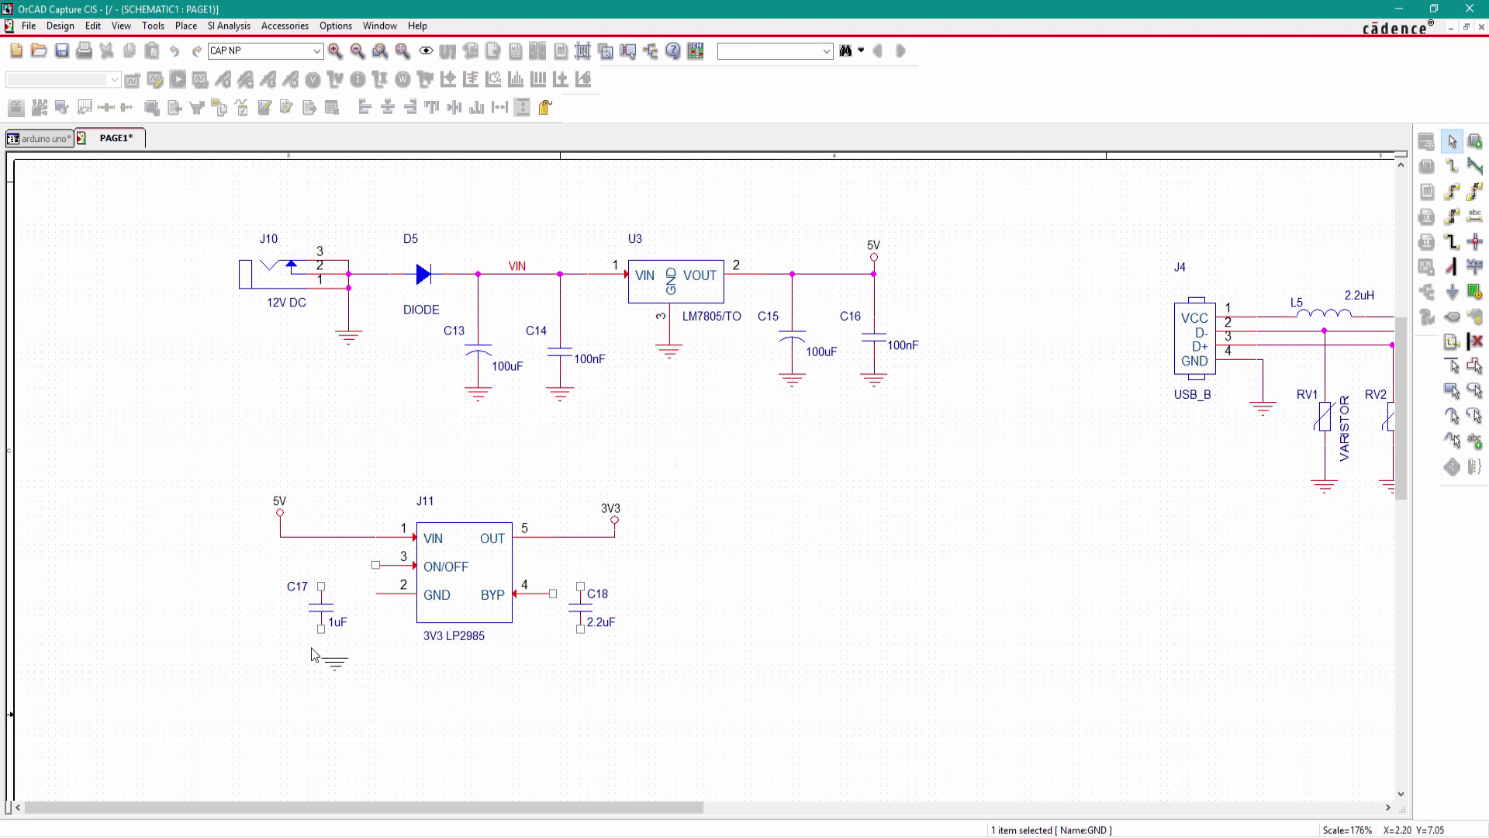
{"action": "left_click", "coordinate": [326, 651]}
{"action": "left_click", "coordinate": [299, 634]}
{"action": "key", "text": "ctrl+v"}
{"action": "left_click", "coordinate": [580, 640]}
{"action": "left_click", "coordinate": [853, 564]}
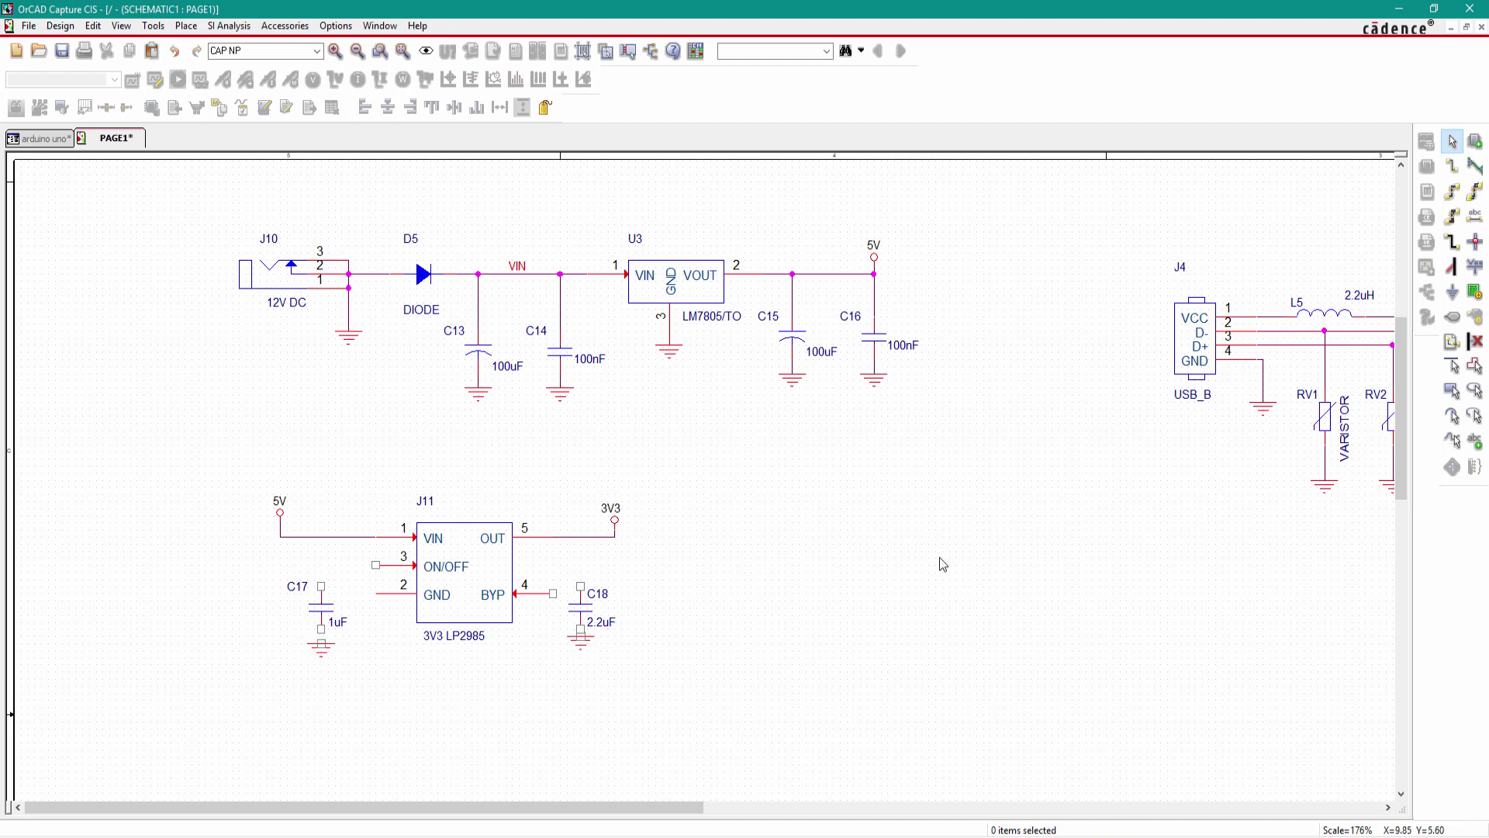
Wire J11's ON/OFF pin to the upper end of C17 and C17's lower end to its ground symbol
{"action": "key", "text": "w"}
{"action": "left_click", "coordinate": [376, 564]}
{"action": "left_click", "coordinate": [321, 587]}
{"action": "left_click", "coordinate": [321, 628]}
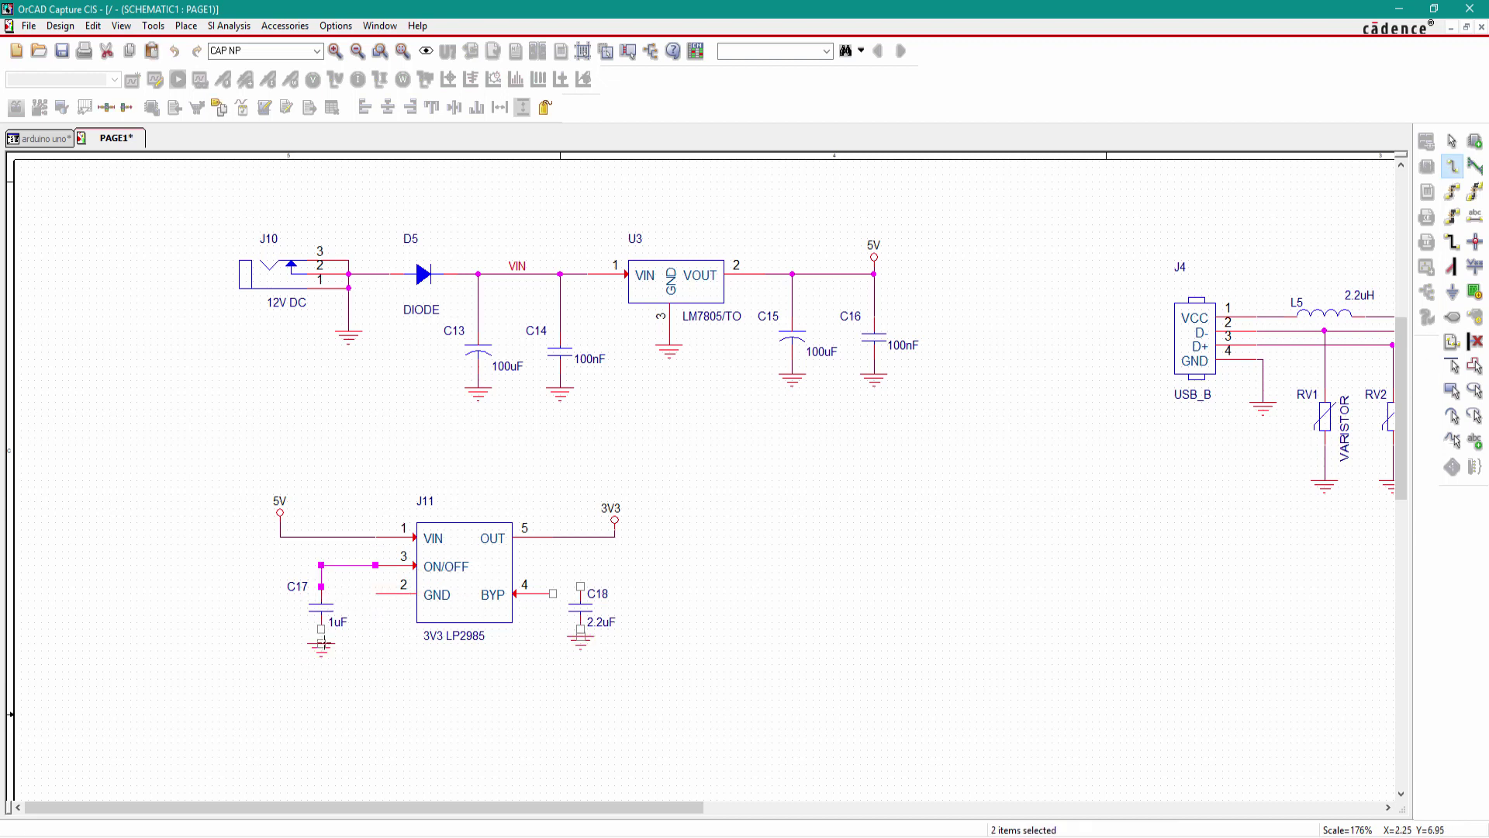
{"action": "left_click", "coordinate": [321, 642]}
Wire C18's upper end to the 3V3 output net and its lower end to its ground symbol
{"action": "left_click", "coordinate": [580, 587]}
{"action": "left_click", "coordinate": [580, 536]}
{"action": "left_click", "coordinate": [580, 628]}
{"action": "left_click", "coordinate": [580, 639]}
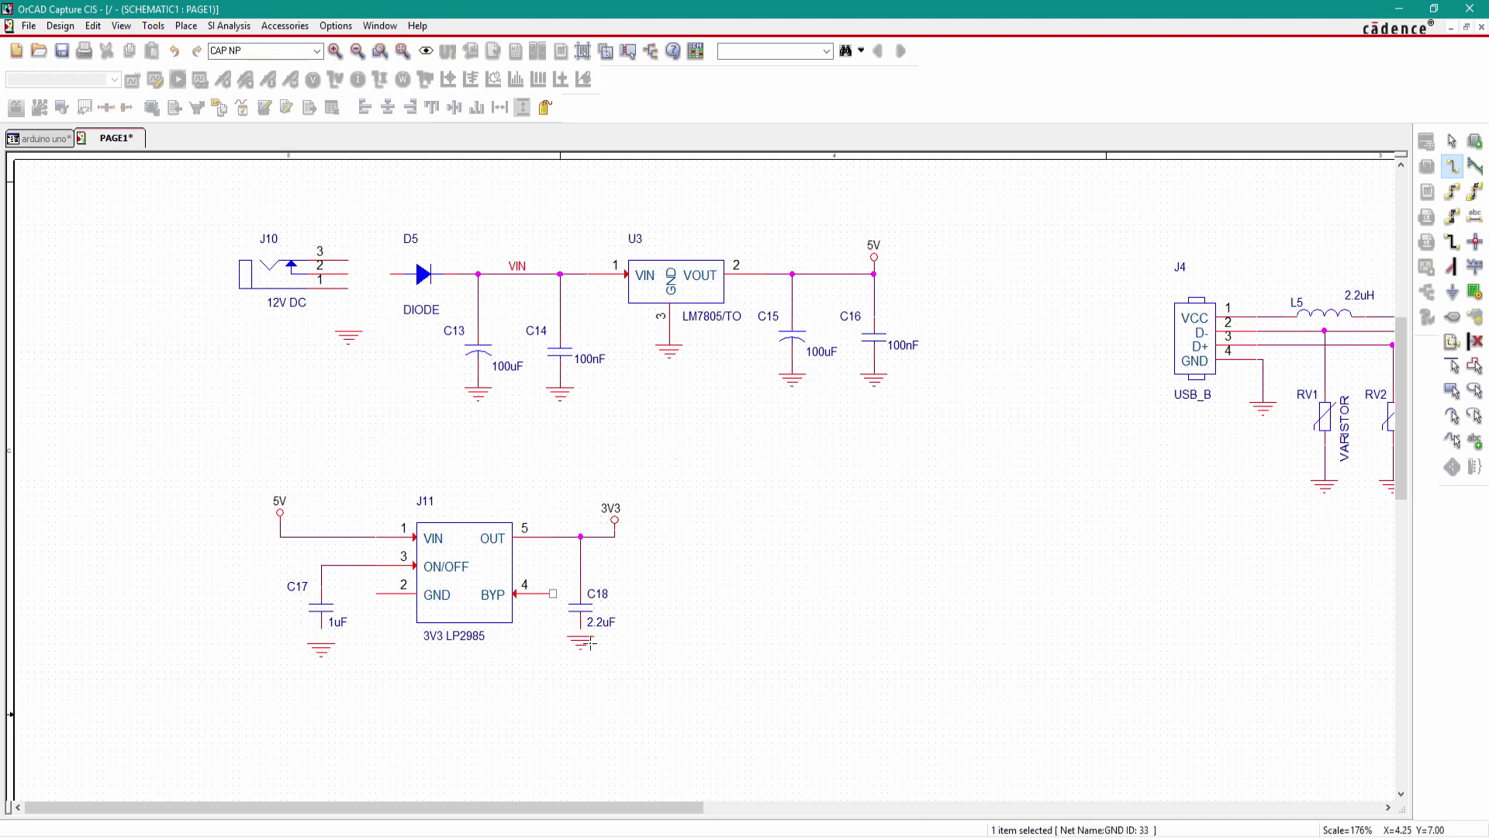
{"action": "key", "text": "Escape"}
{"action": "left_click", "coordinate": [756, 568]}
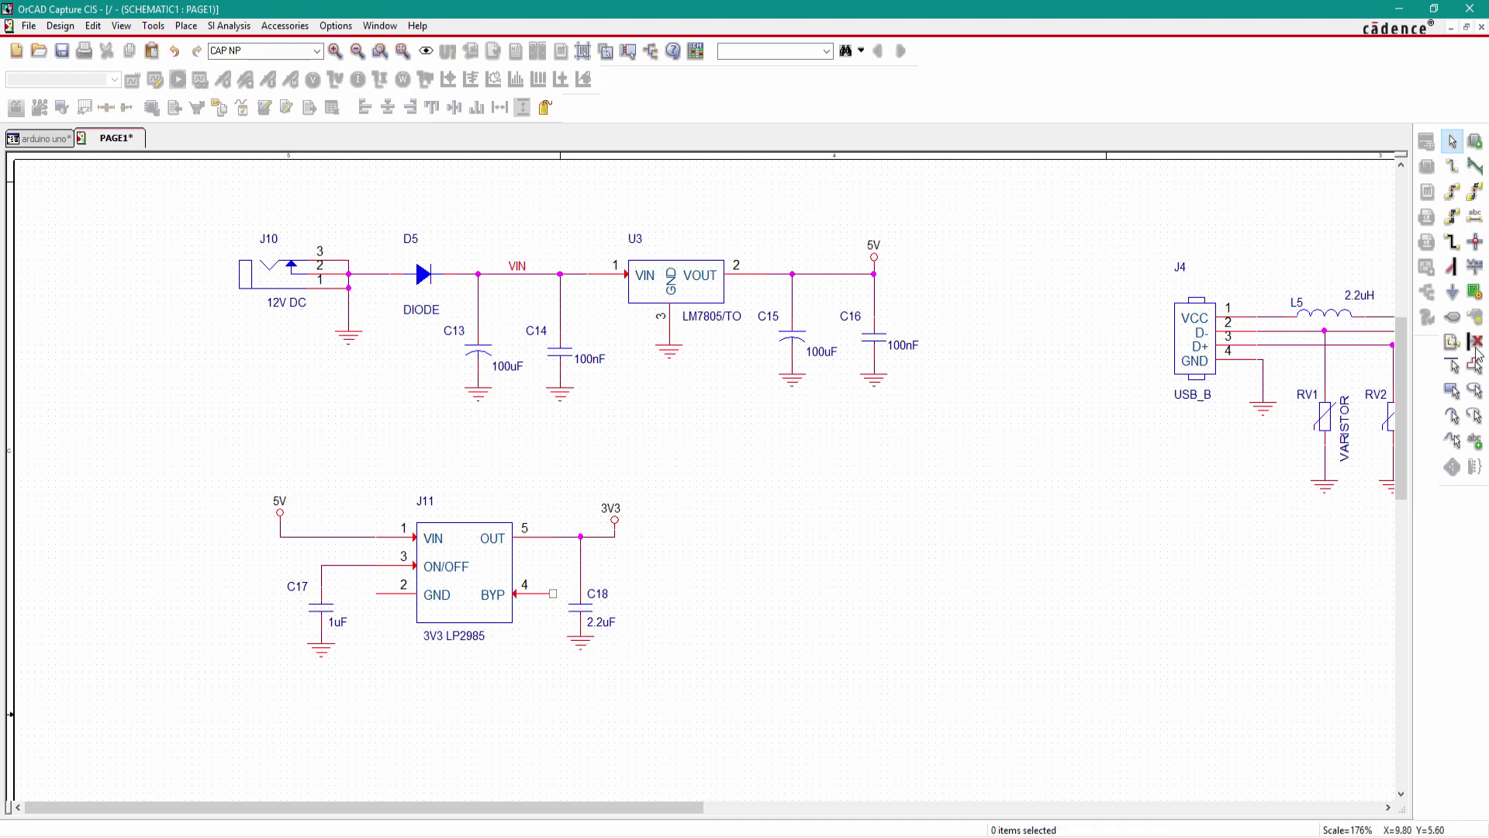
Mark J11's unused BYP pin 4 as a no-connect
{"action": "left_click", "coordinate": [1474, 346]}
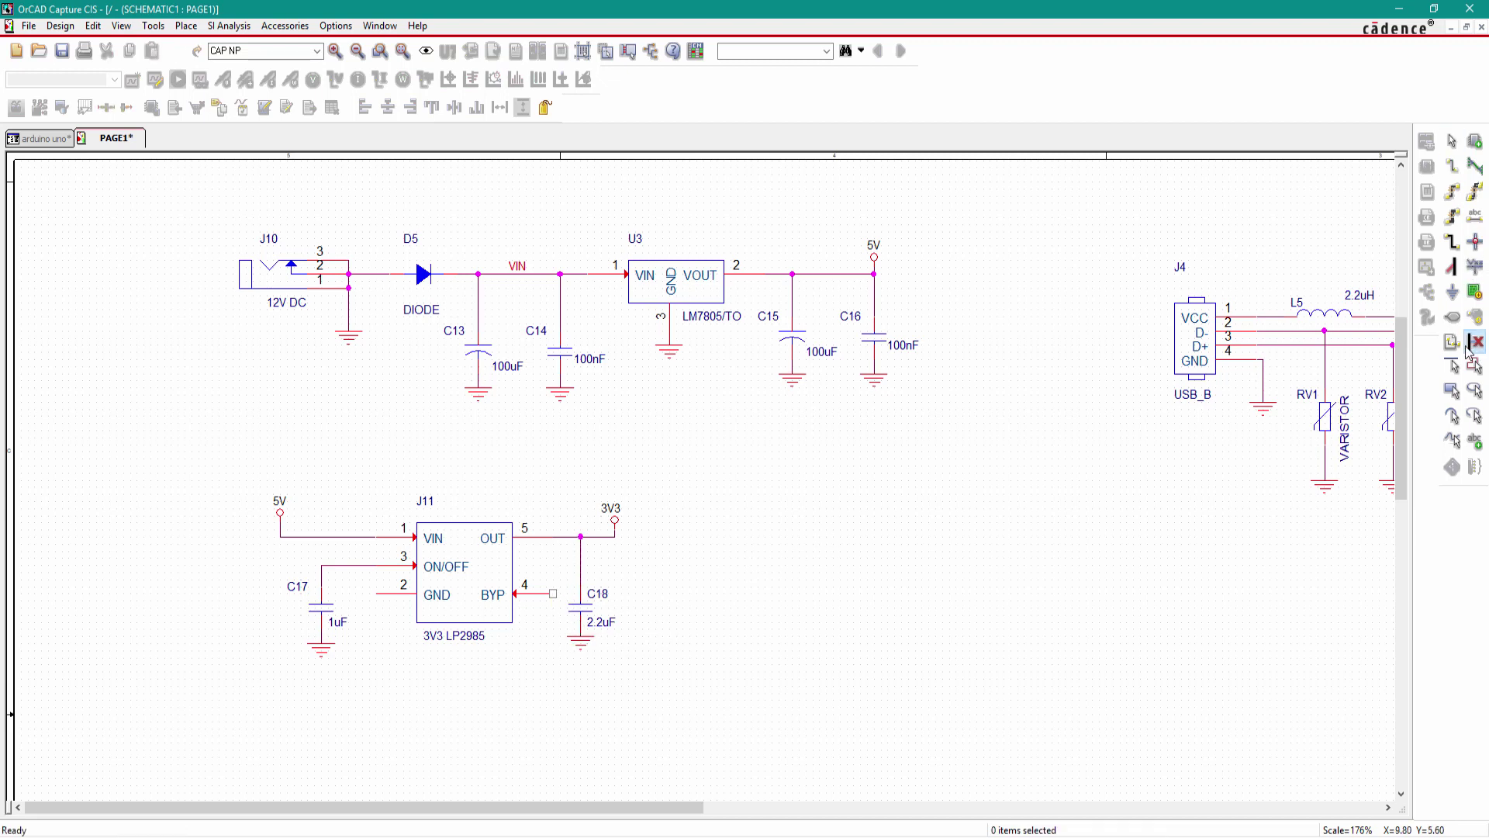
{"action": "left_click", "coordinate": [553, 594]}
{"action": "key", "text": "Escape"}
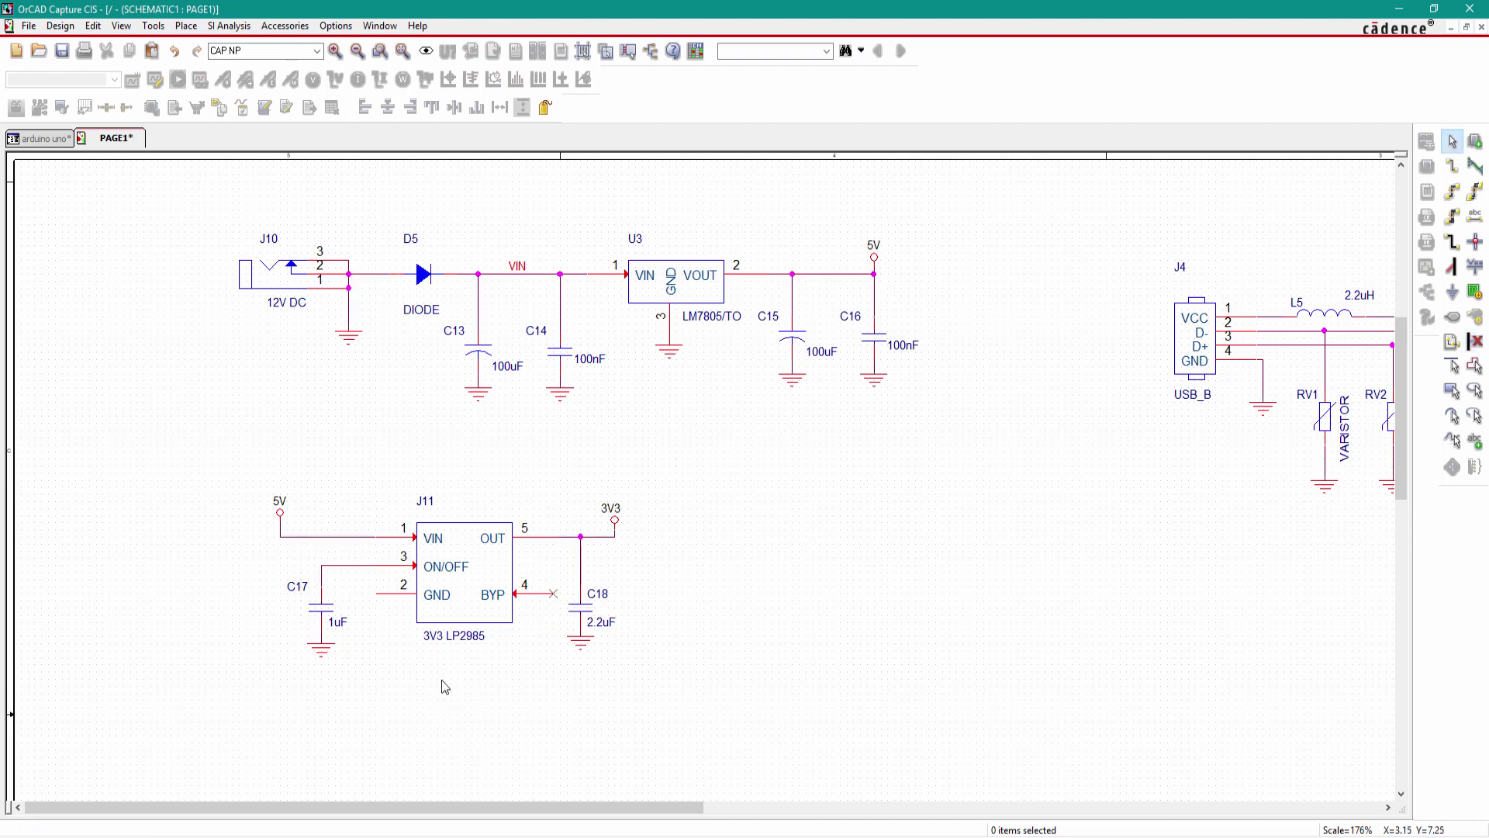
Place a copy of C17's ground symbol directly below J11's GND pin 2 and wire the pin to it
{"action": "left_click", "coordinate": [321, 651]}
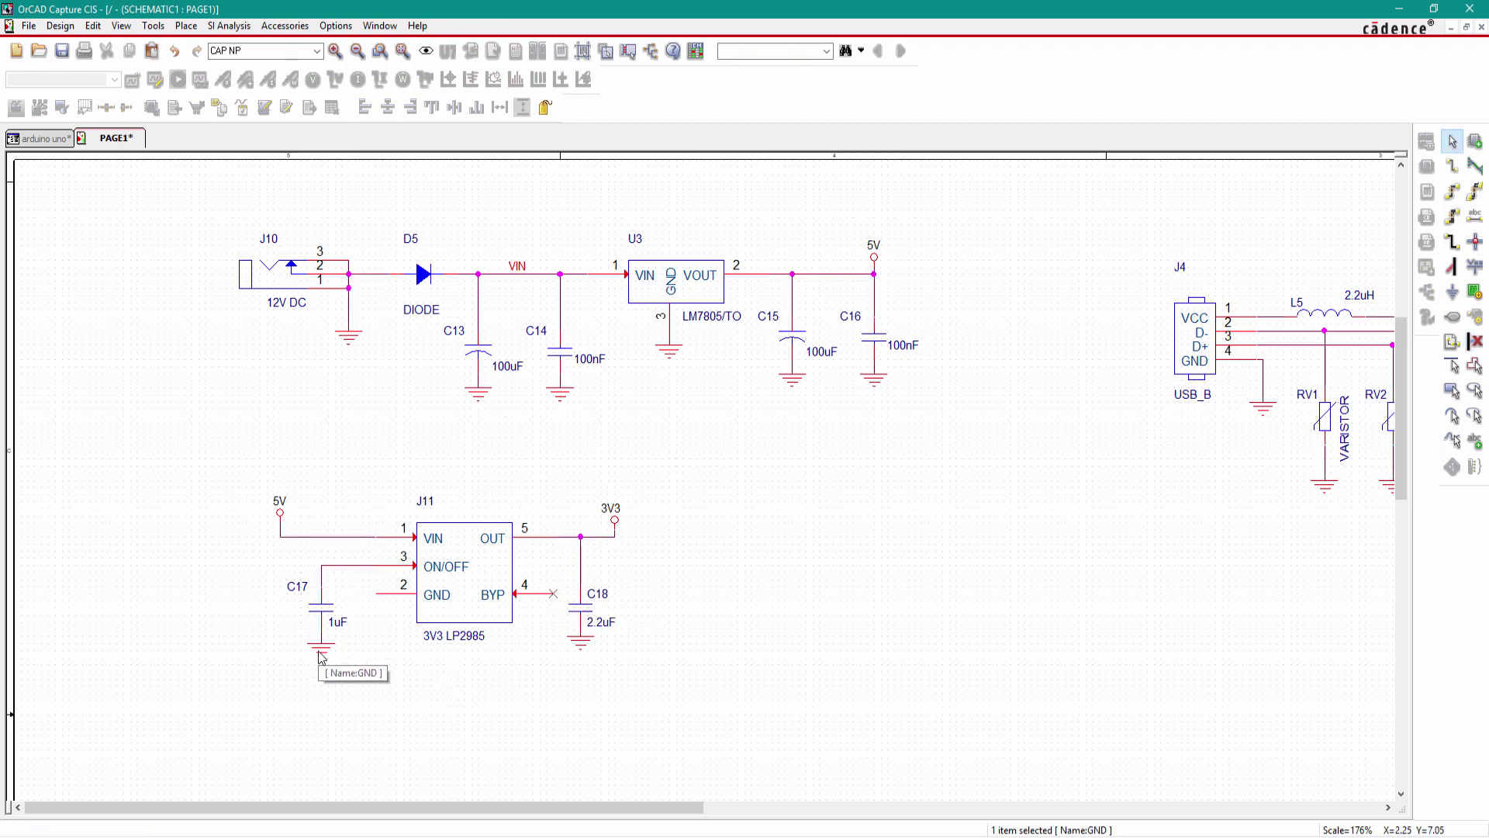
{"action": "key", "text": "ctrl+c"}
{"action": "key", "text": "ctrl+v"}
{"action": "left_click", "coordinate": [383, 634]}
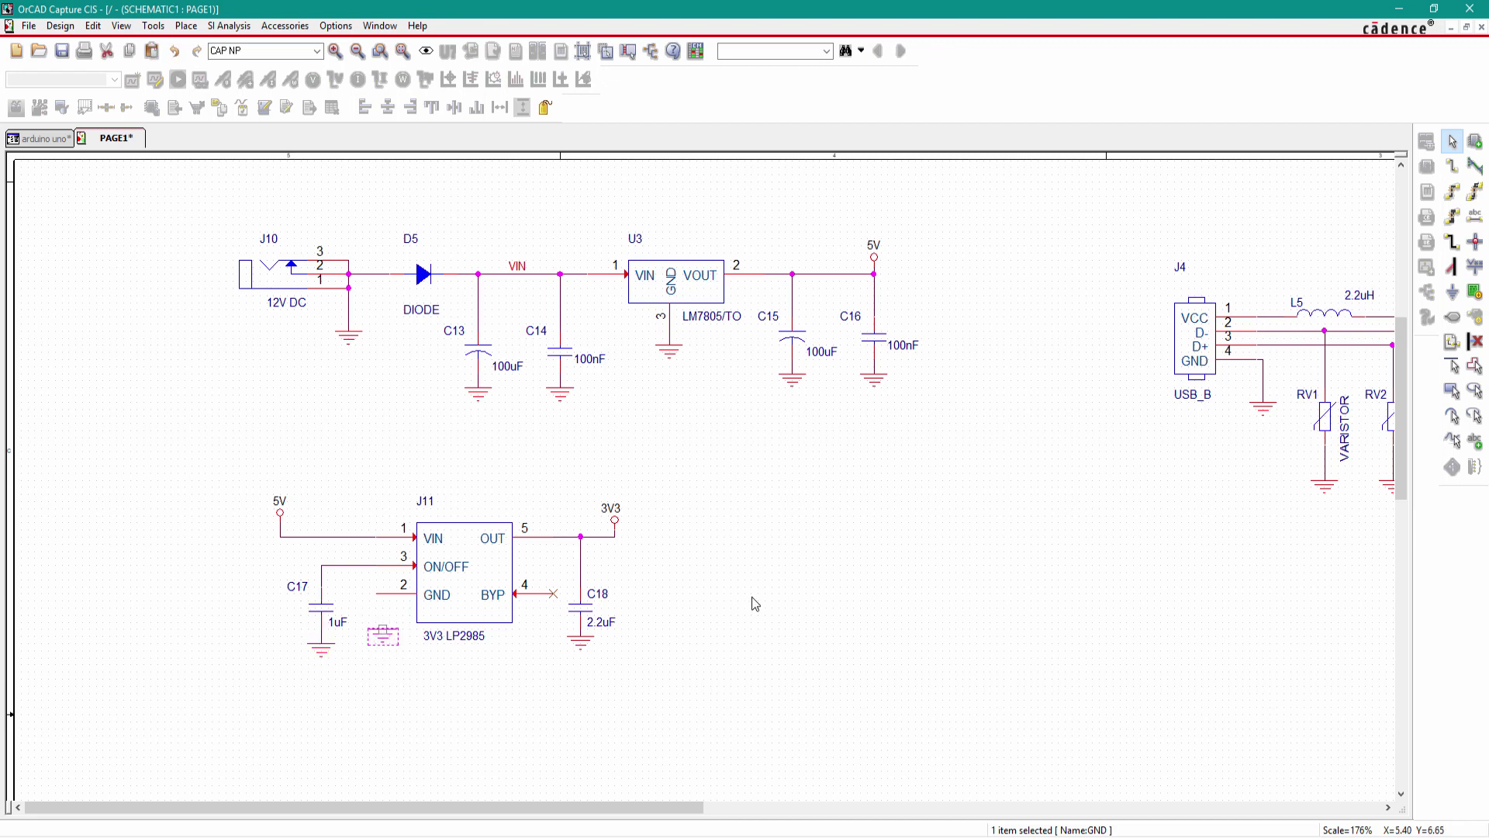
{"action": "left_click_drag", "start_coordinate": [383, 634], "coordinate": [375, 630]}
{"action": "key", "text": "w"}
{"action": "left_click", "coordinate": [377, 623]}
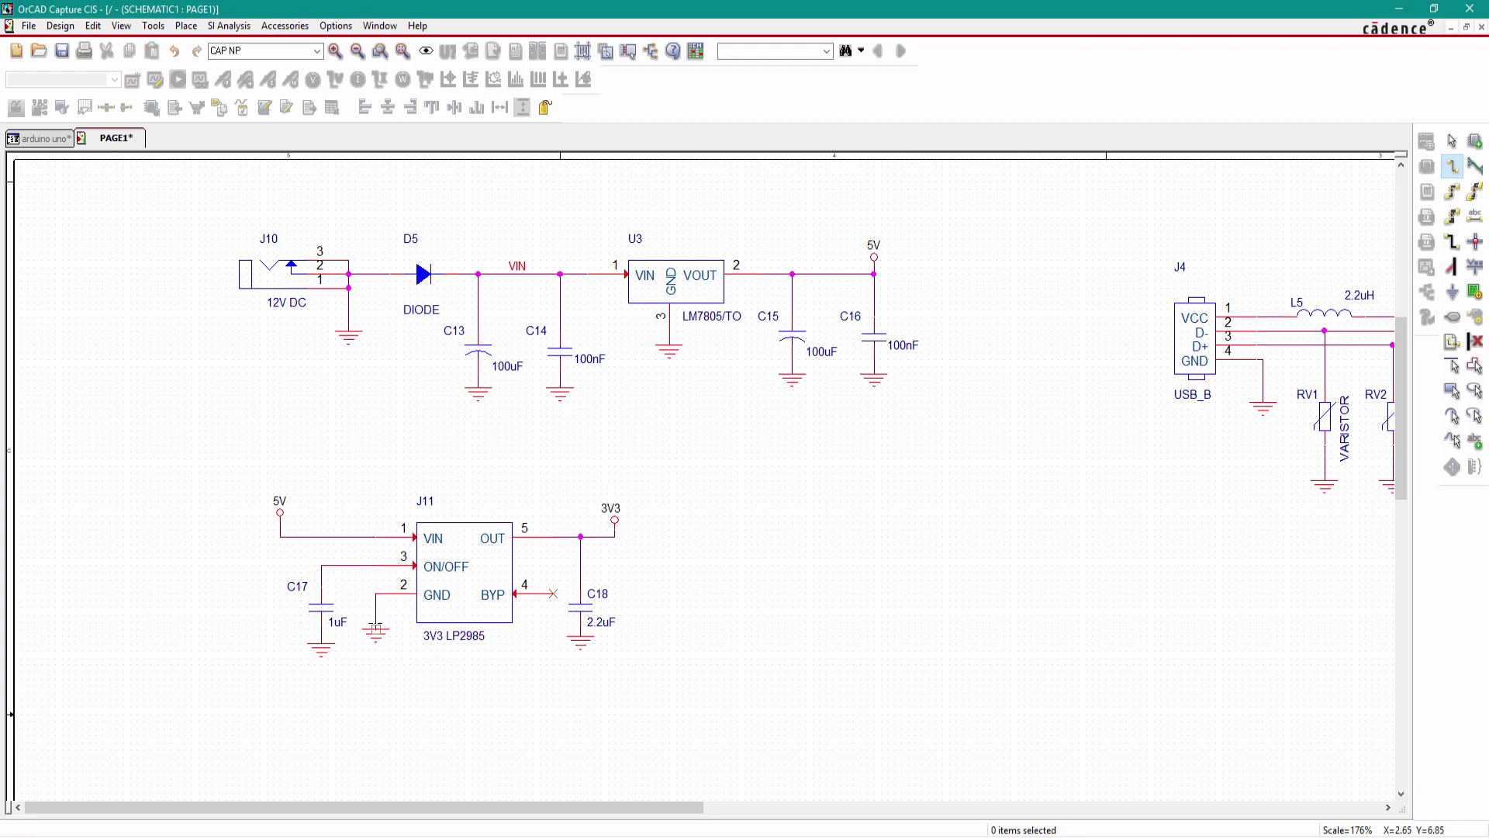
{"action": "key", "text": "Escape"}
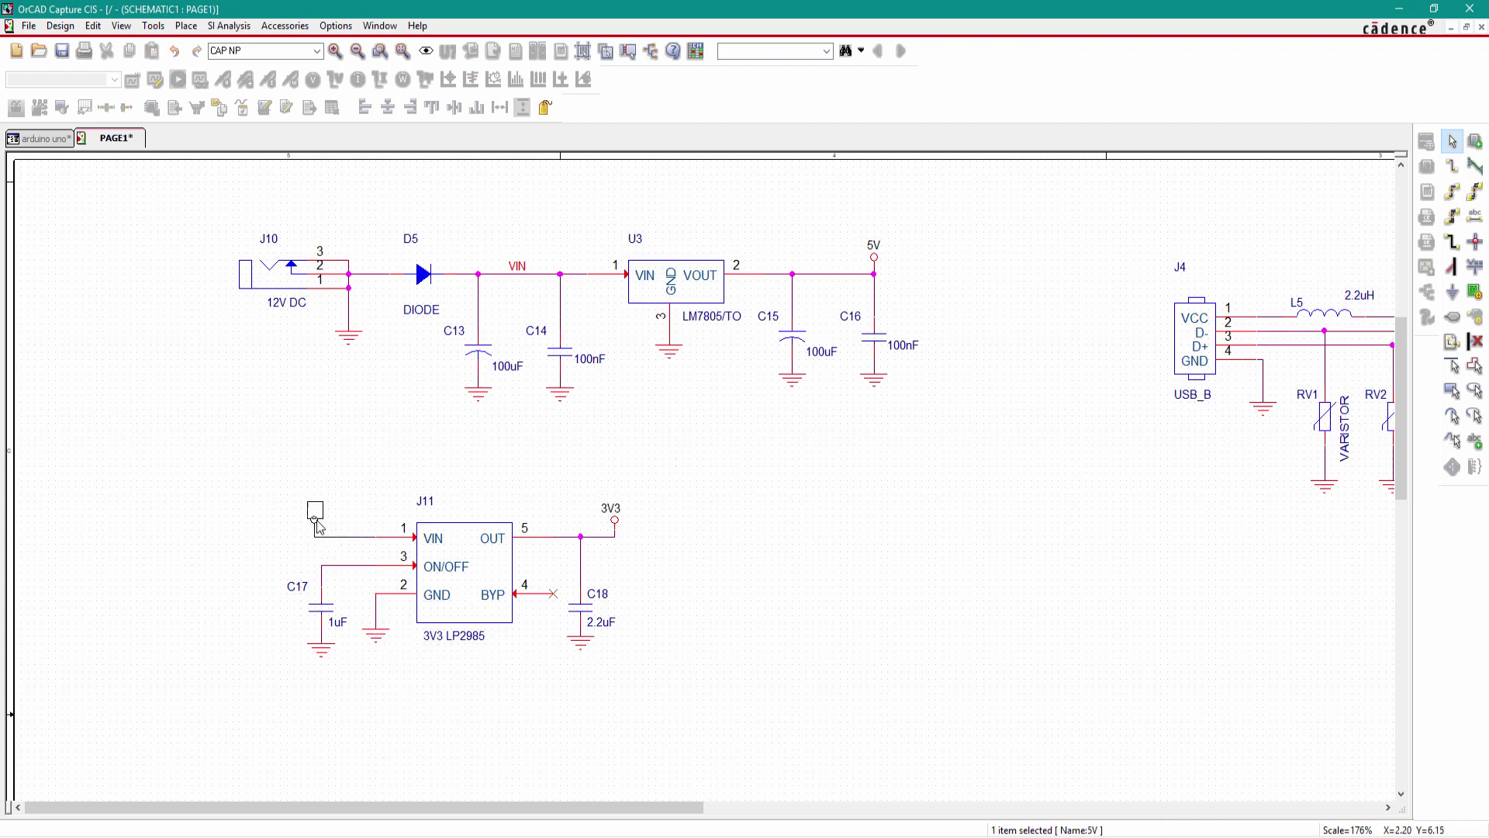